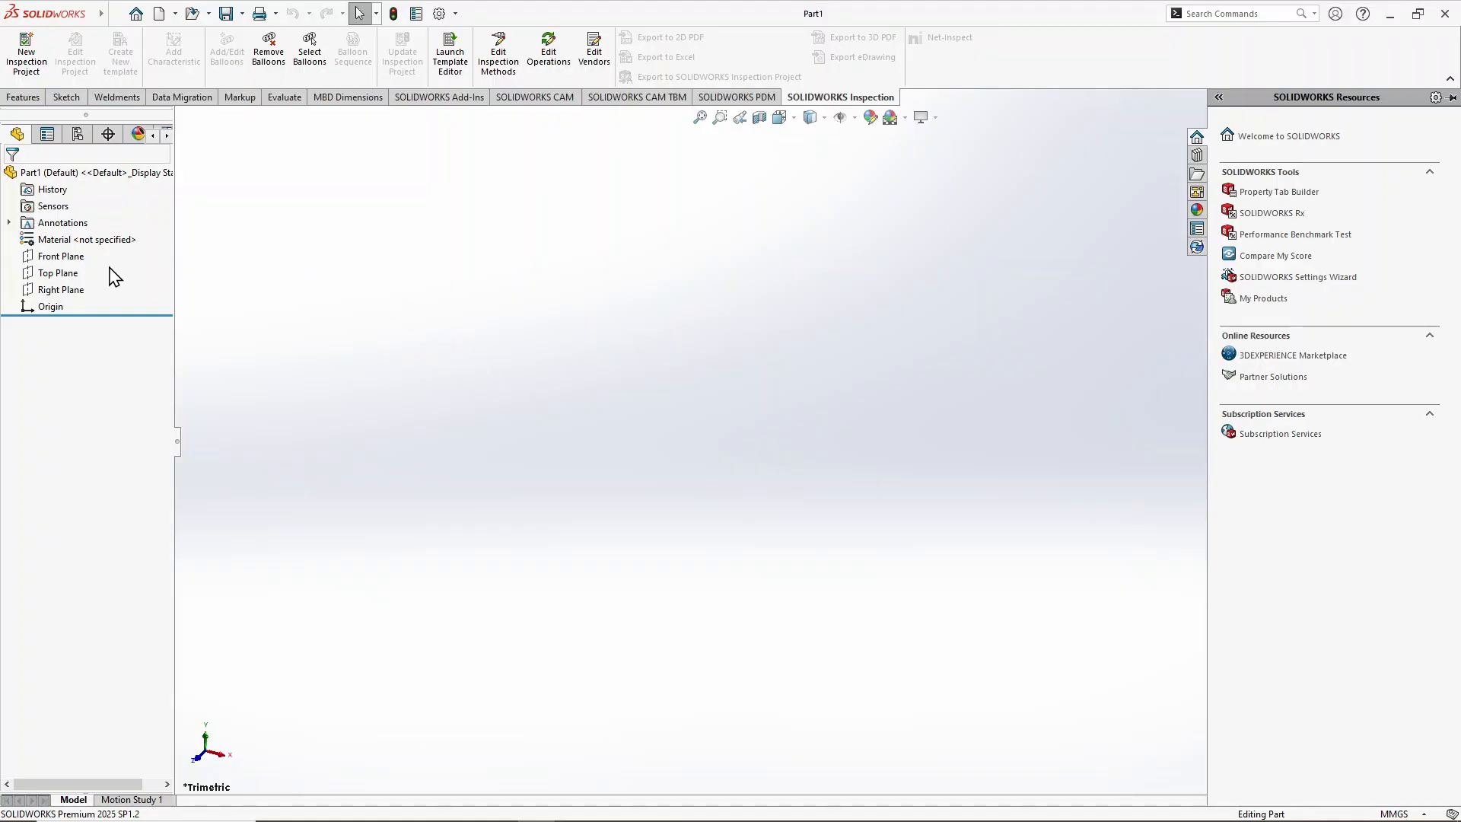
# Step: Start a sketch on the Front Plane and draw a circle centred on the origin with a radius of about 48 mm
pyautogui.click(57, 259)
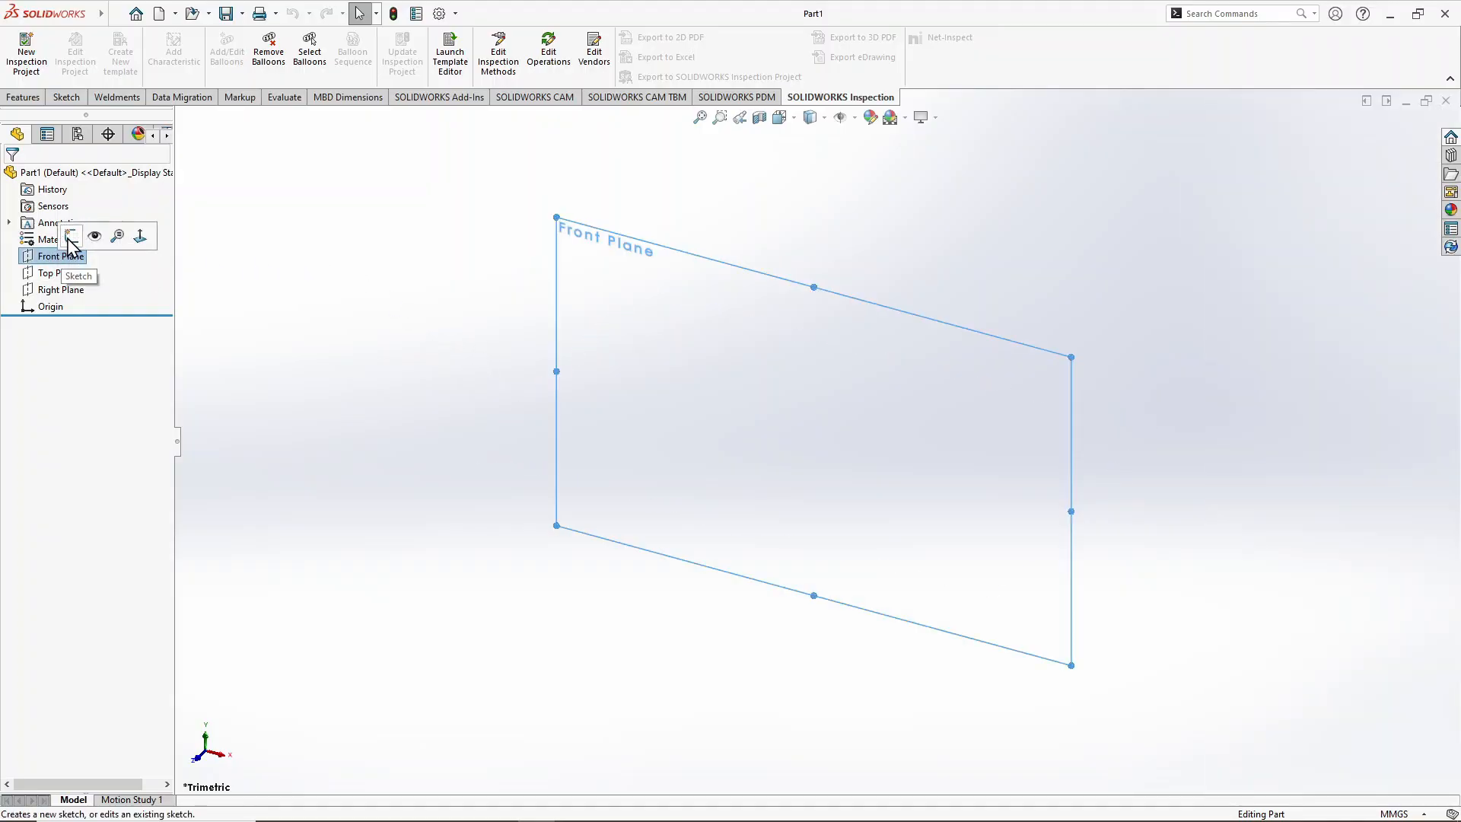
pyautogui.click(70, 236)
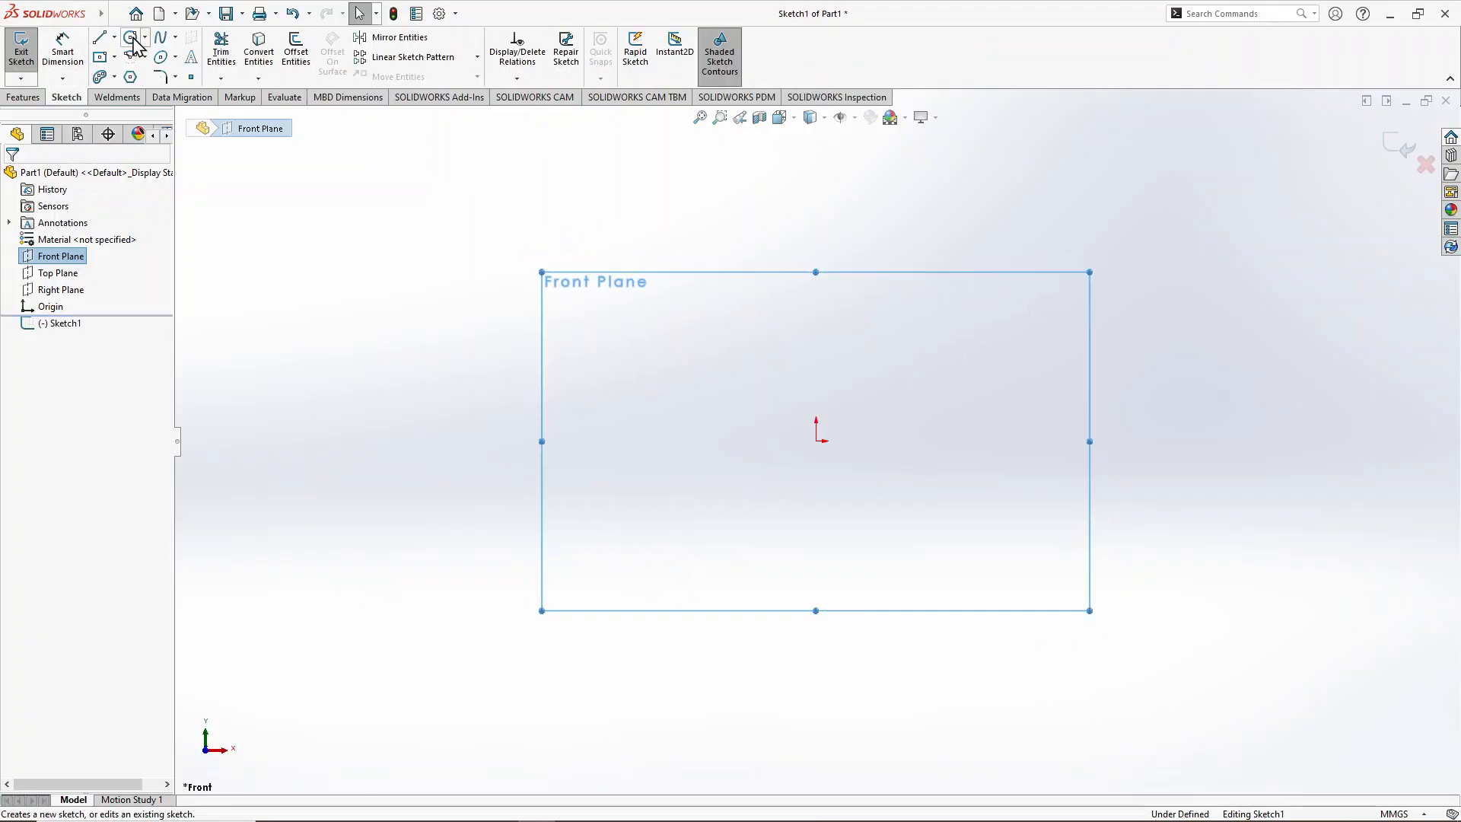
pyautogui.click(131, 38)
pyautogui.click(815, 441)
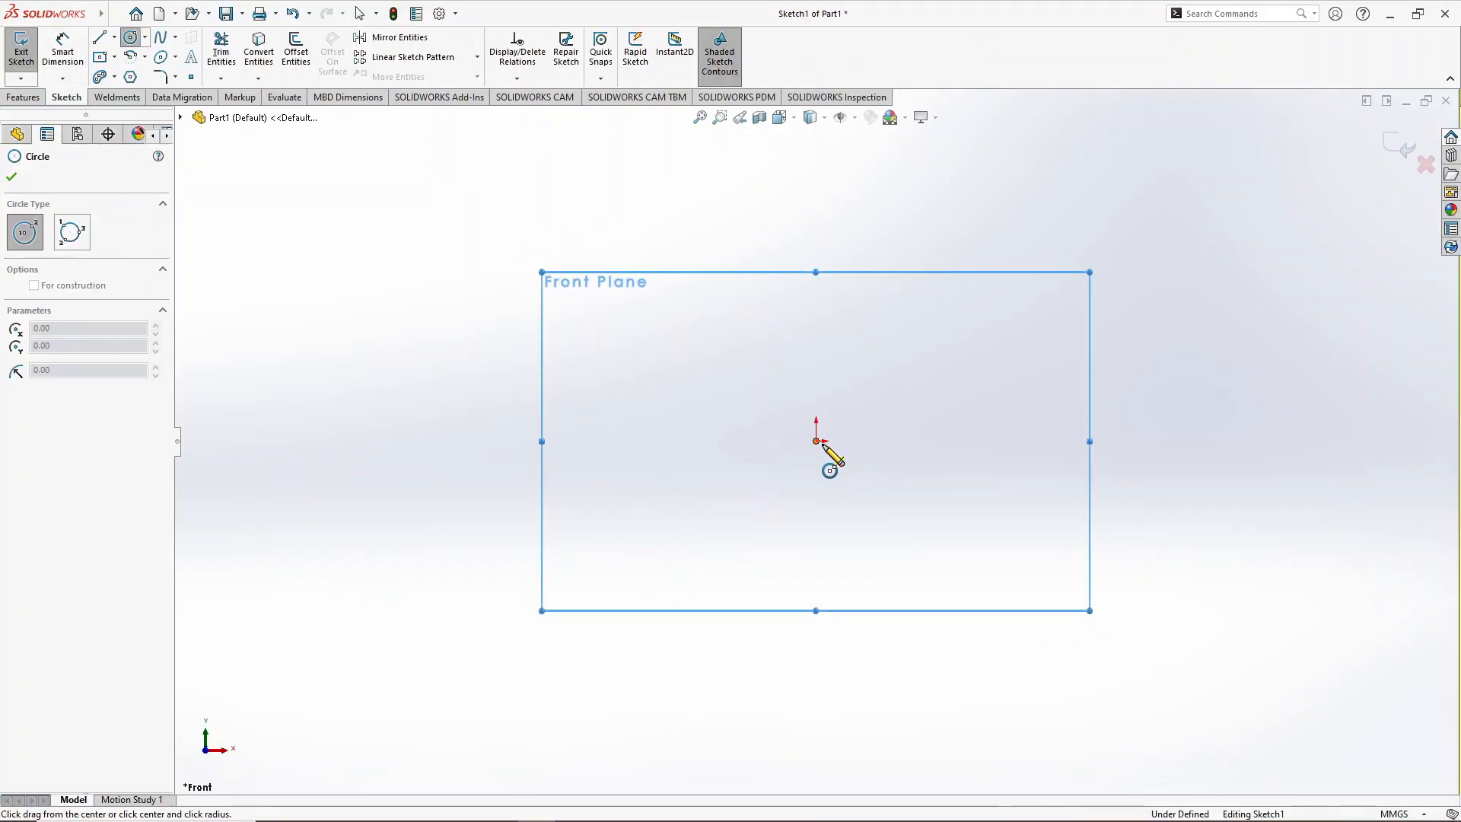
pyautogui.click(951, 515)
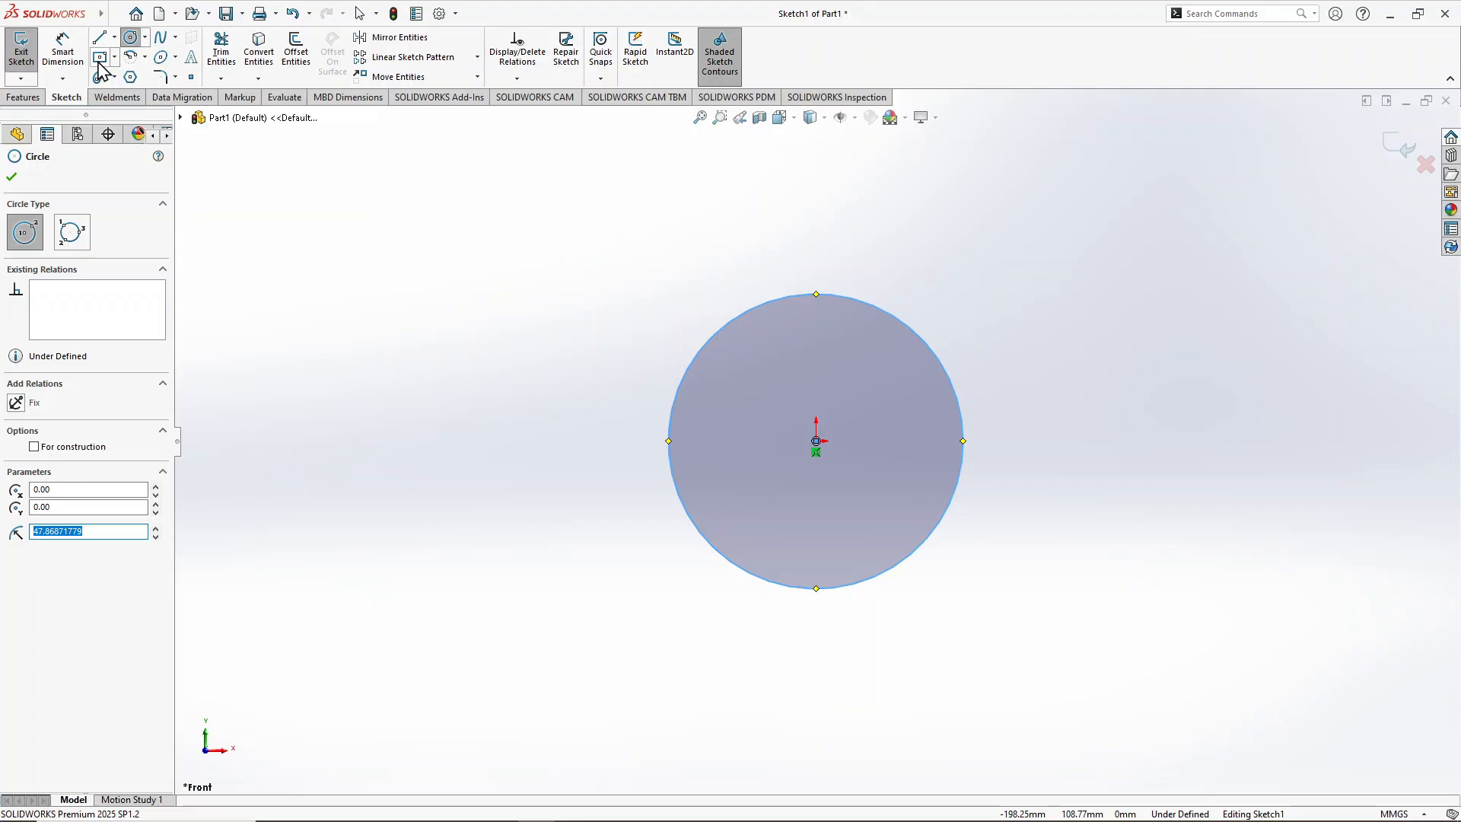
# Step: Dimension the circle's diameter and set it to 100 mm
pyautogui.click(63, 52)
pyautogui.click(960, 422)
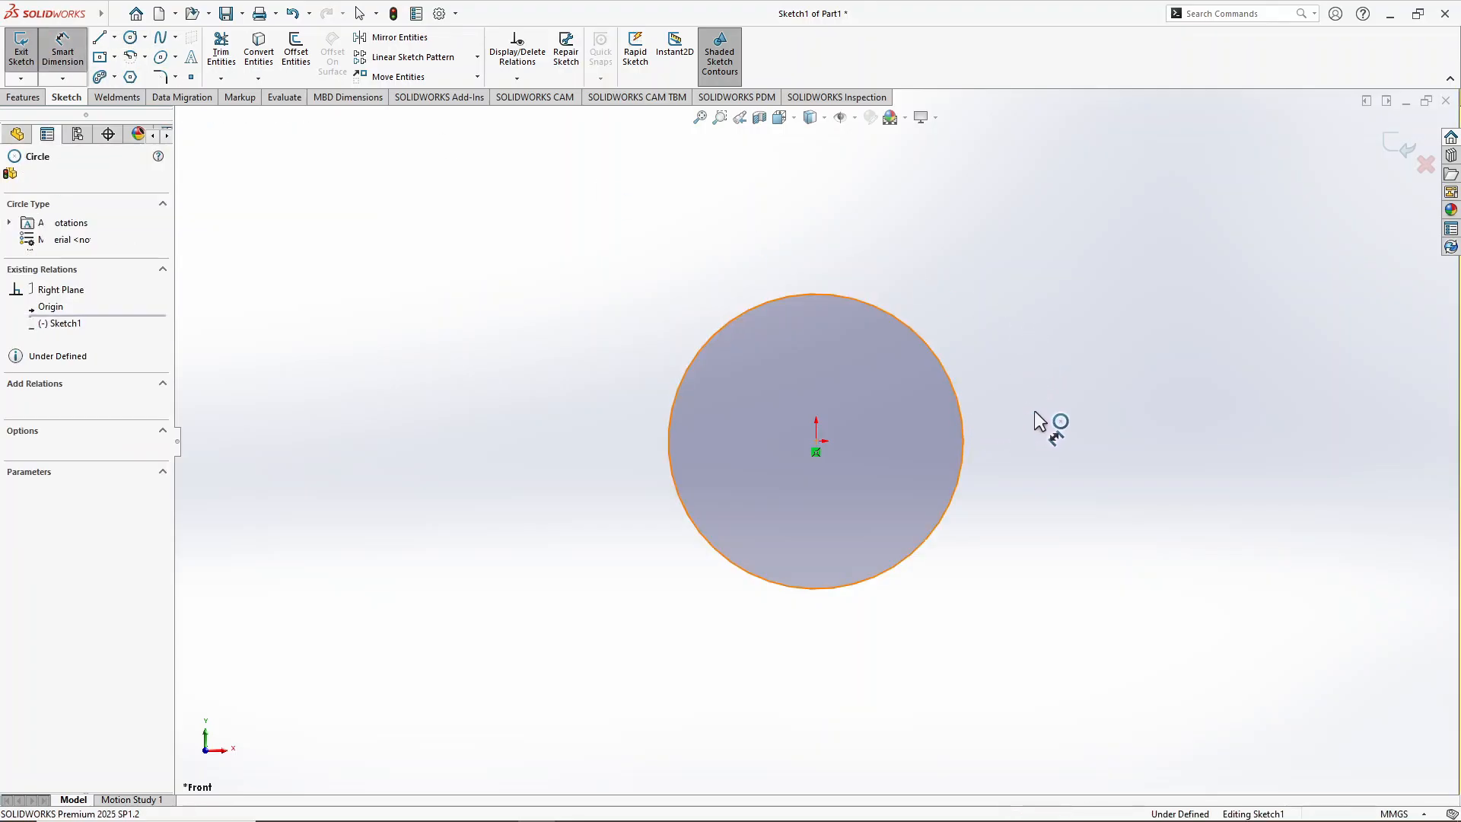
pyautogui.click(1043, 411)
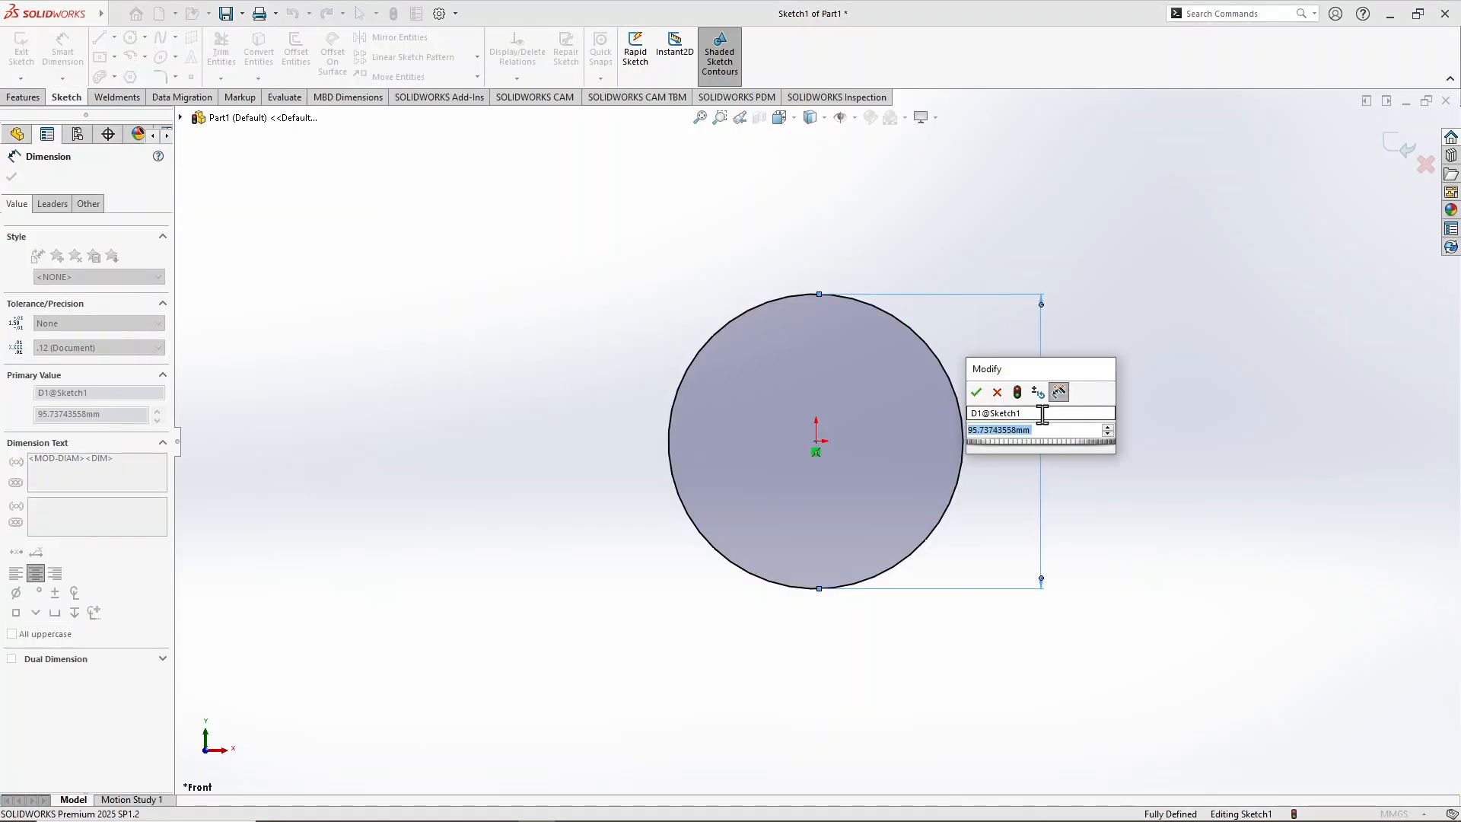
pyautogui.write('100')
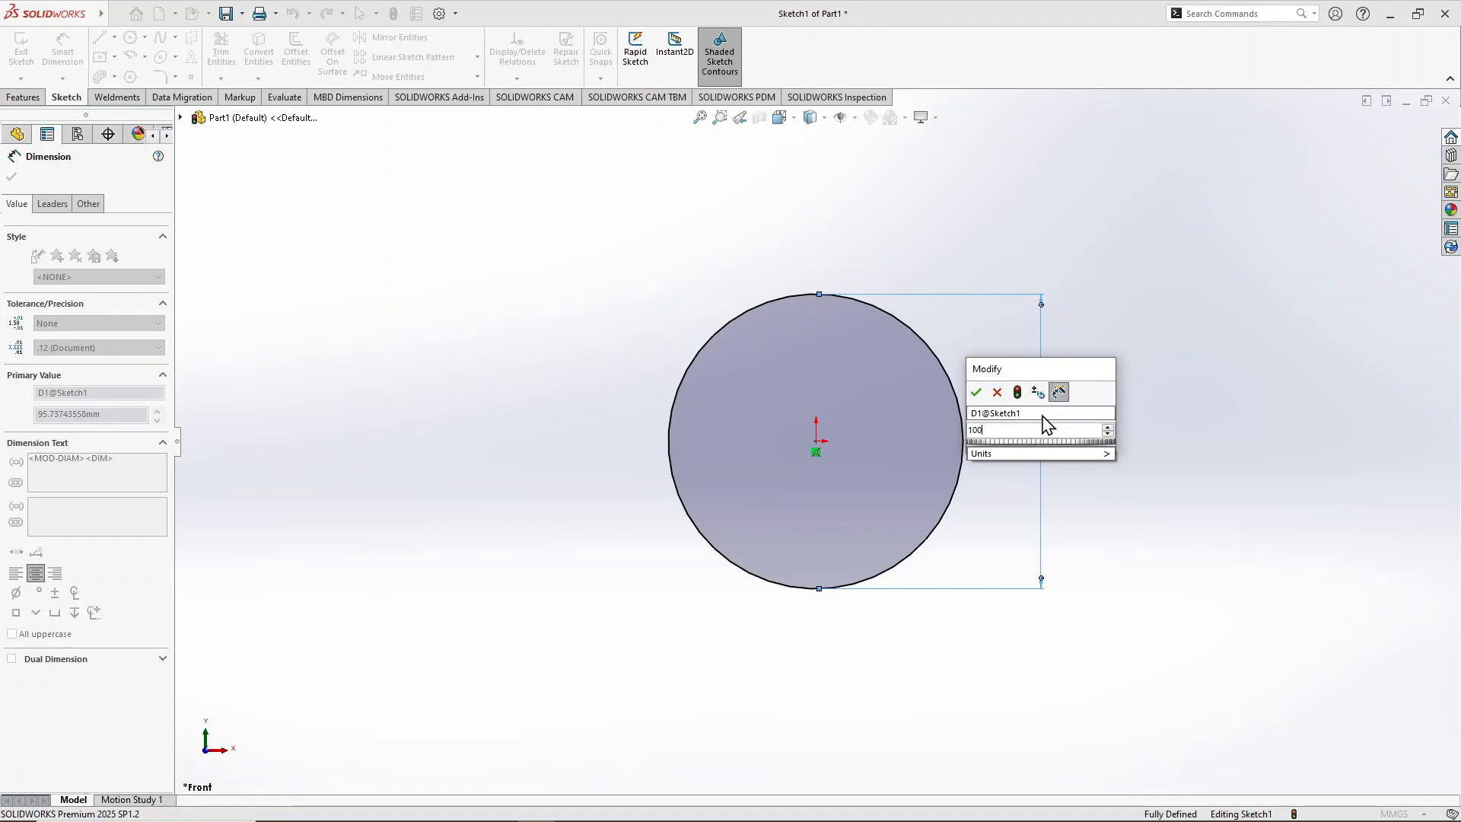
pyautogui.press('Return')
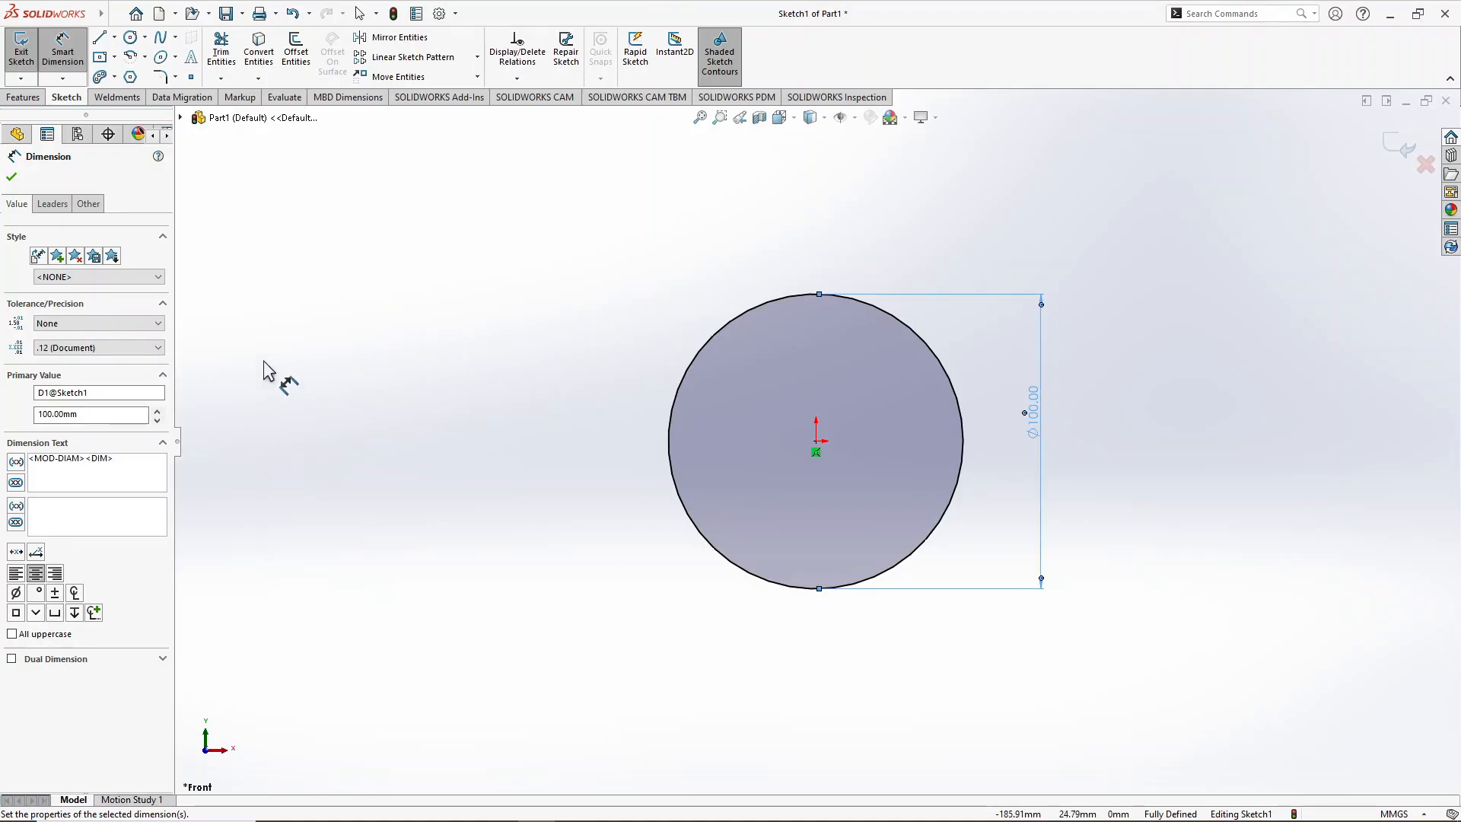
# Step: Draw a small circle of about 6.4 mm radius inside the large circle, centred about 30 mm directly above the origin
pyautogui.click(128, 39)
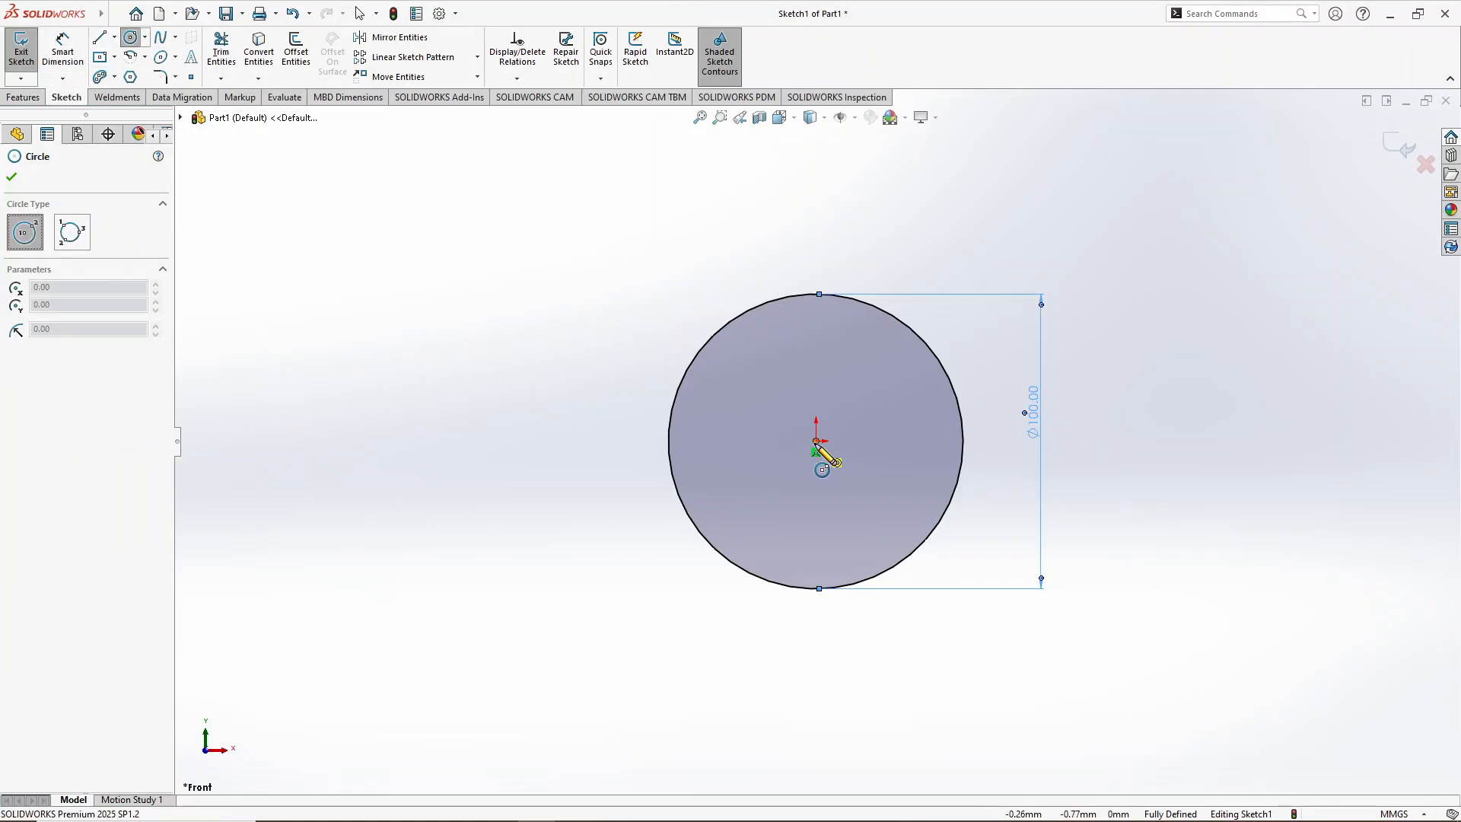
pyautogui.click(816, 352)
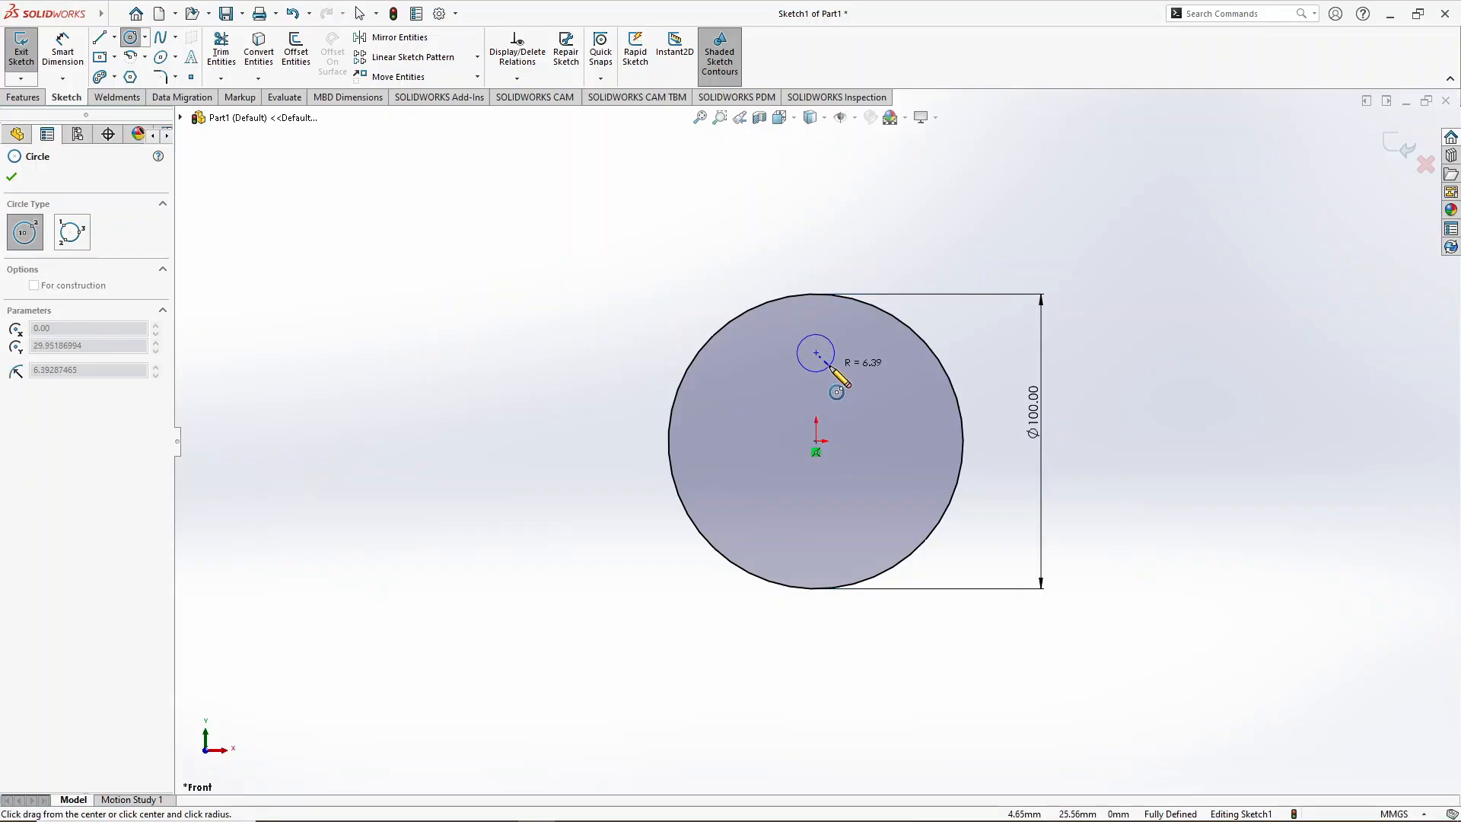
pyautogui.click(829, 366)
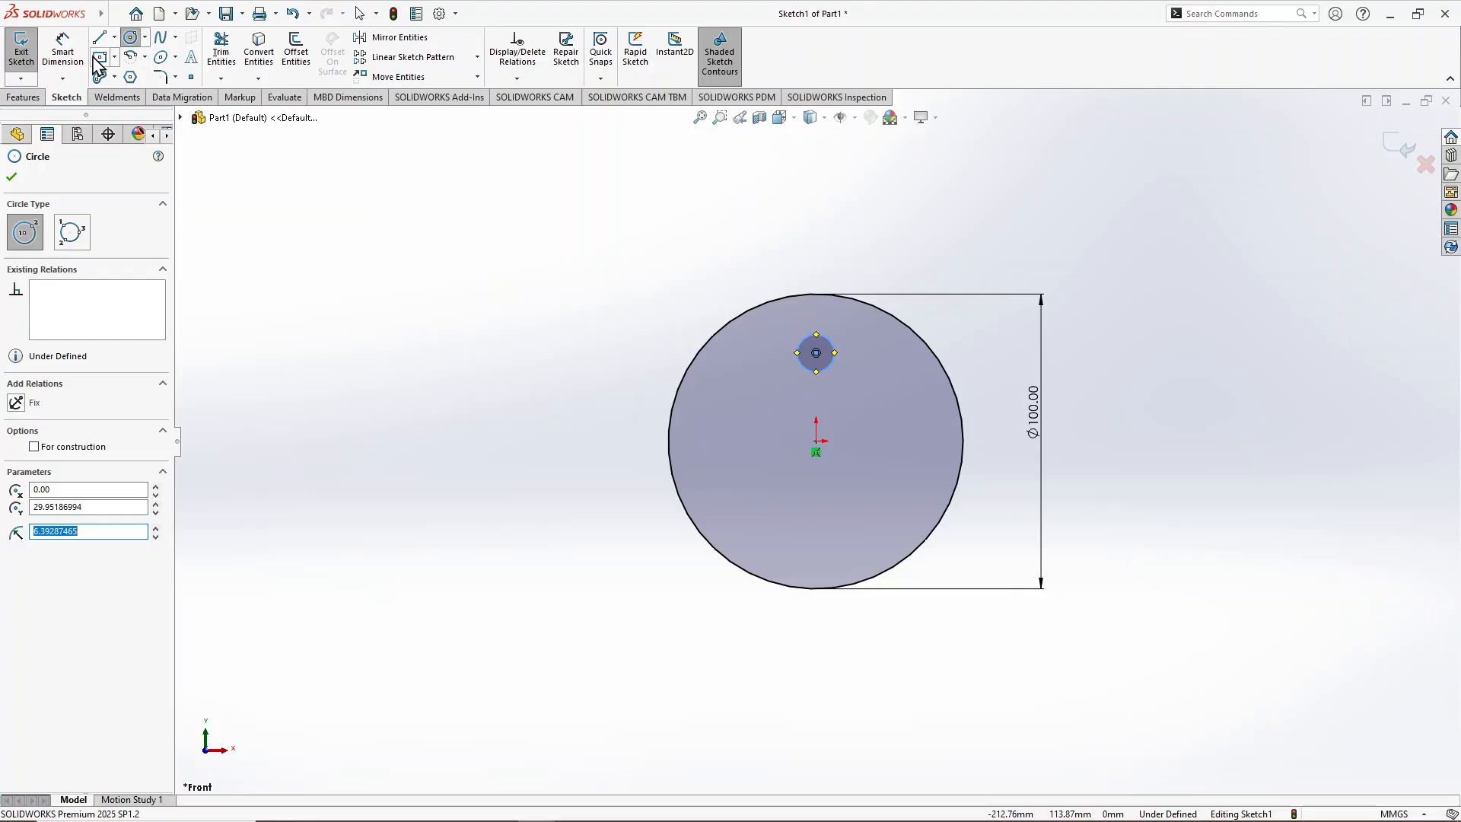
# Step: Dimension the distance from the origin to the small circle's centre and set it to 25 mm
pyautogui.click(73, 70)
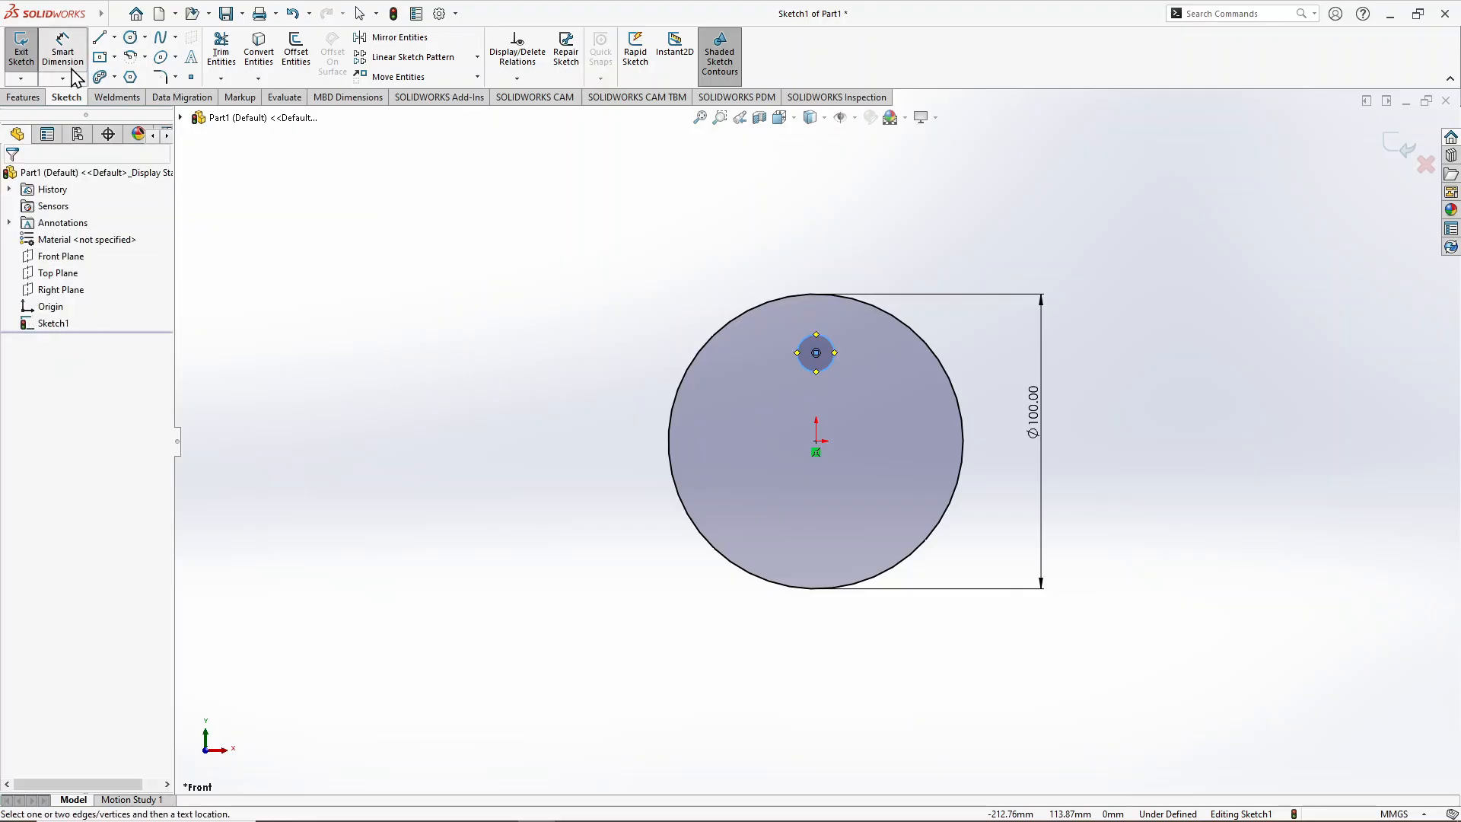
pyautogui.click(816, 441)
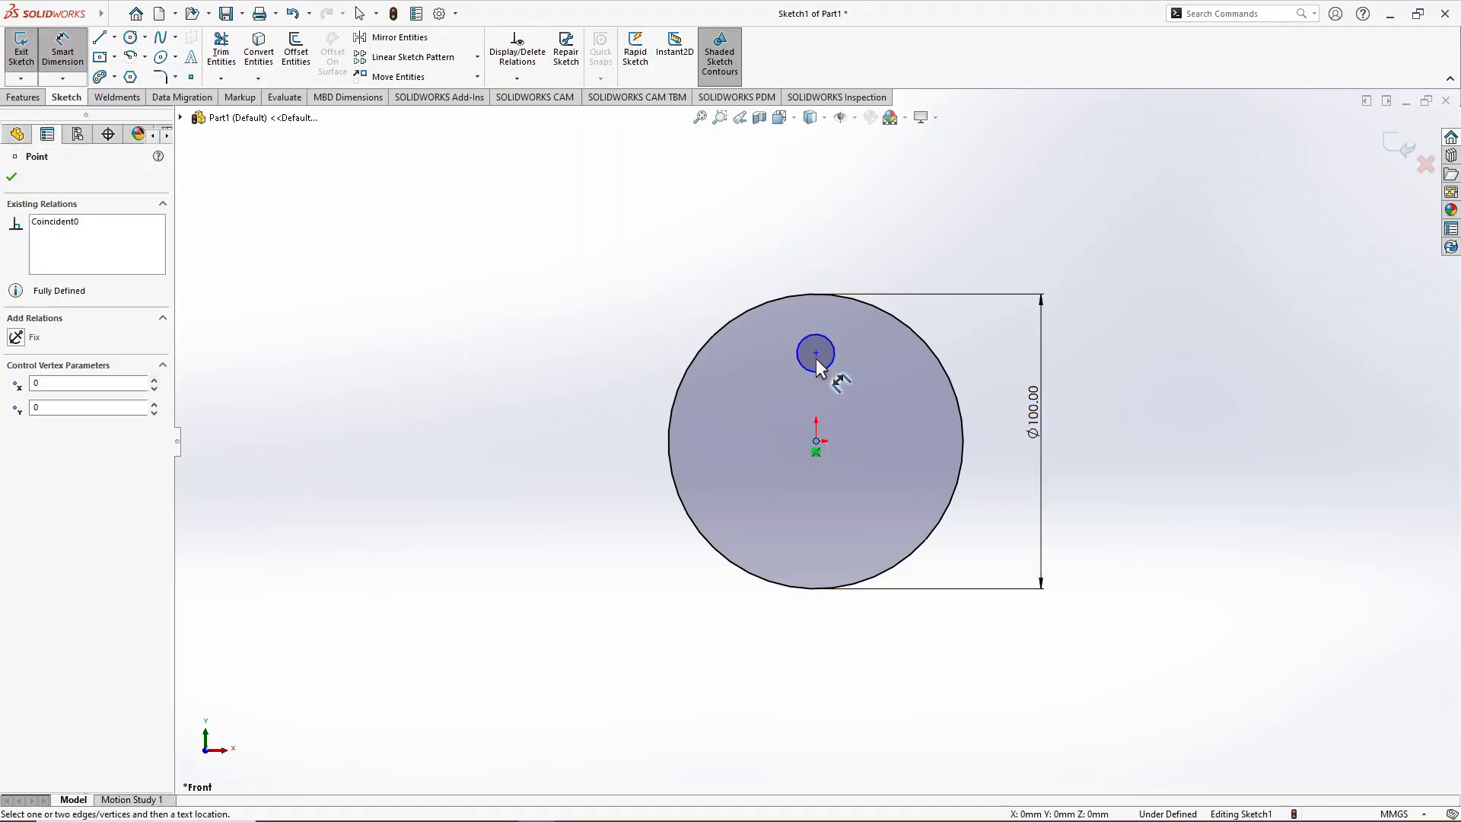
pyautogui.click(815, 352)
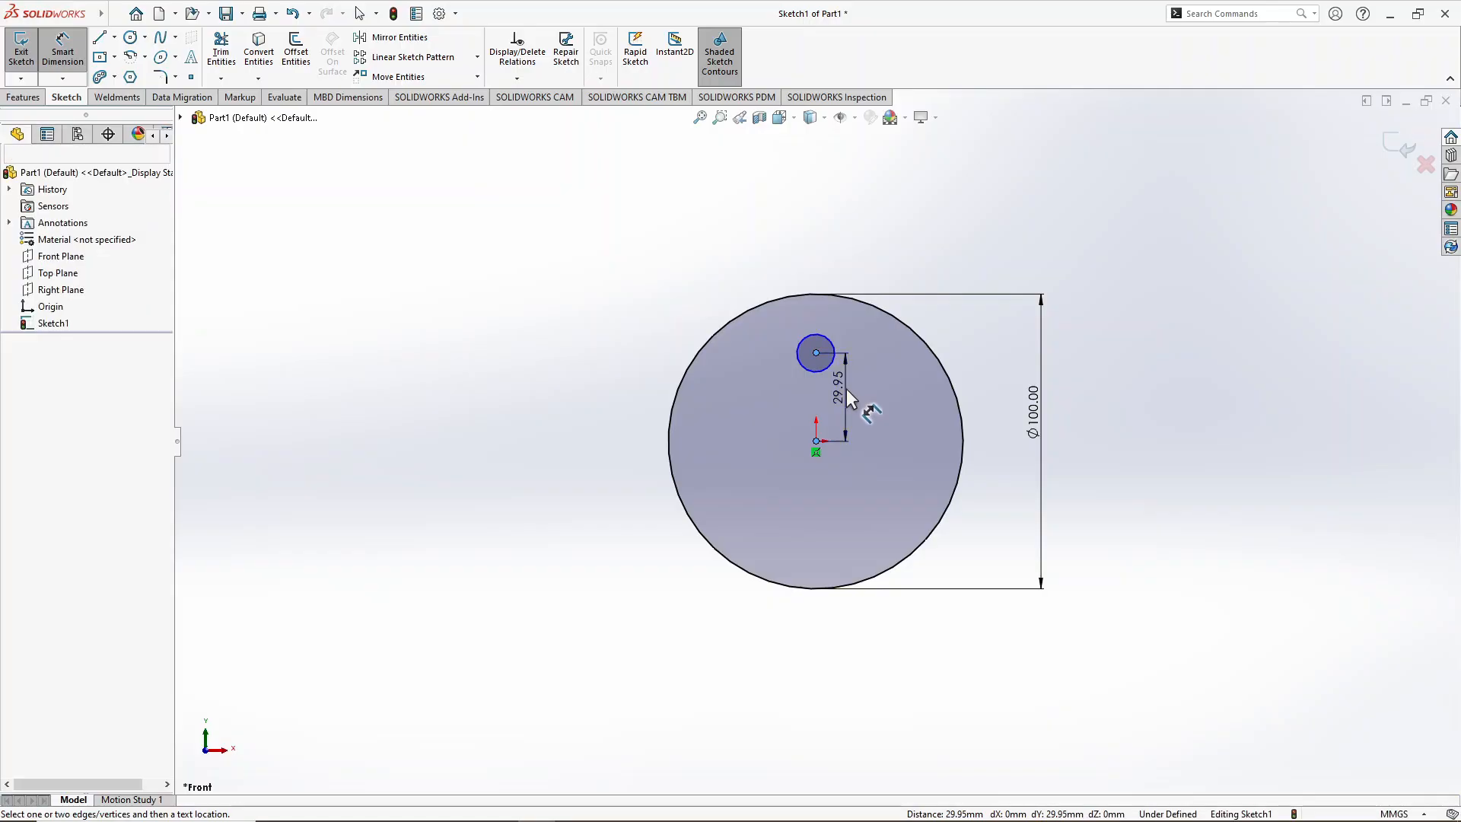
pyautogui.click(853, 398)
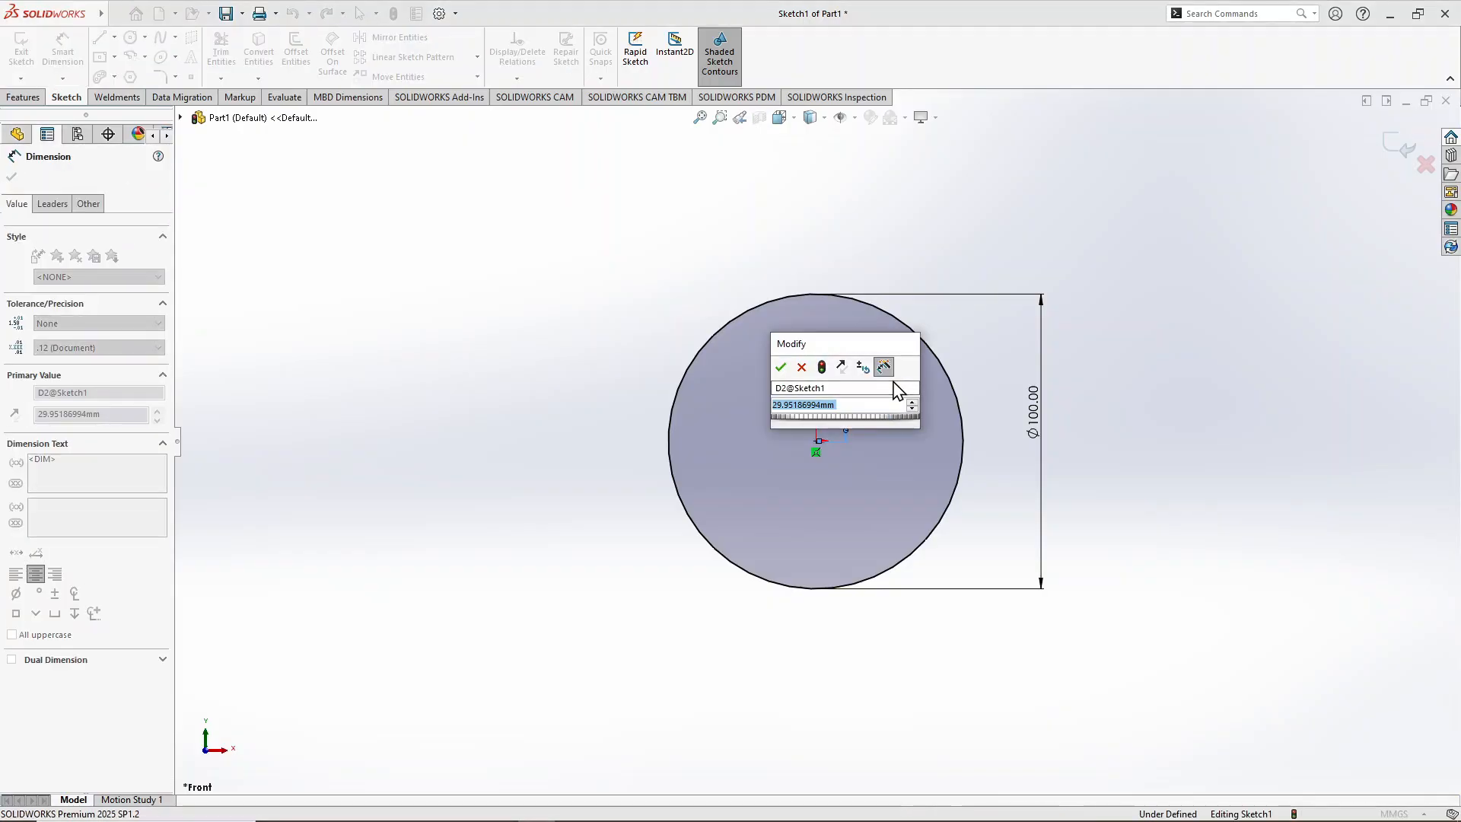
pyautogui.write('25')
pyautogui.press('Return')
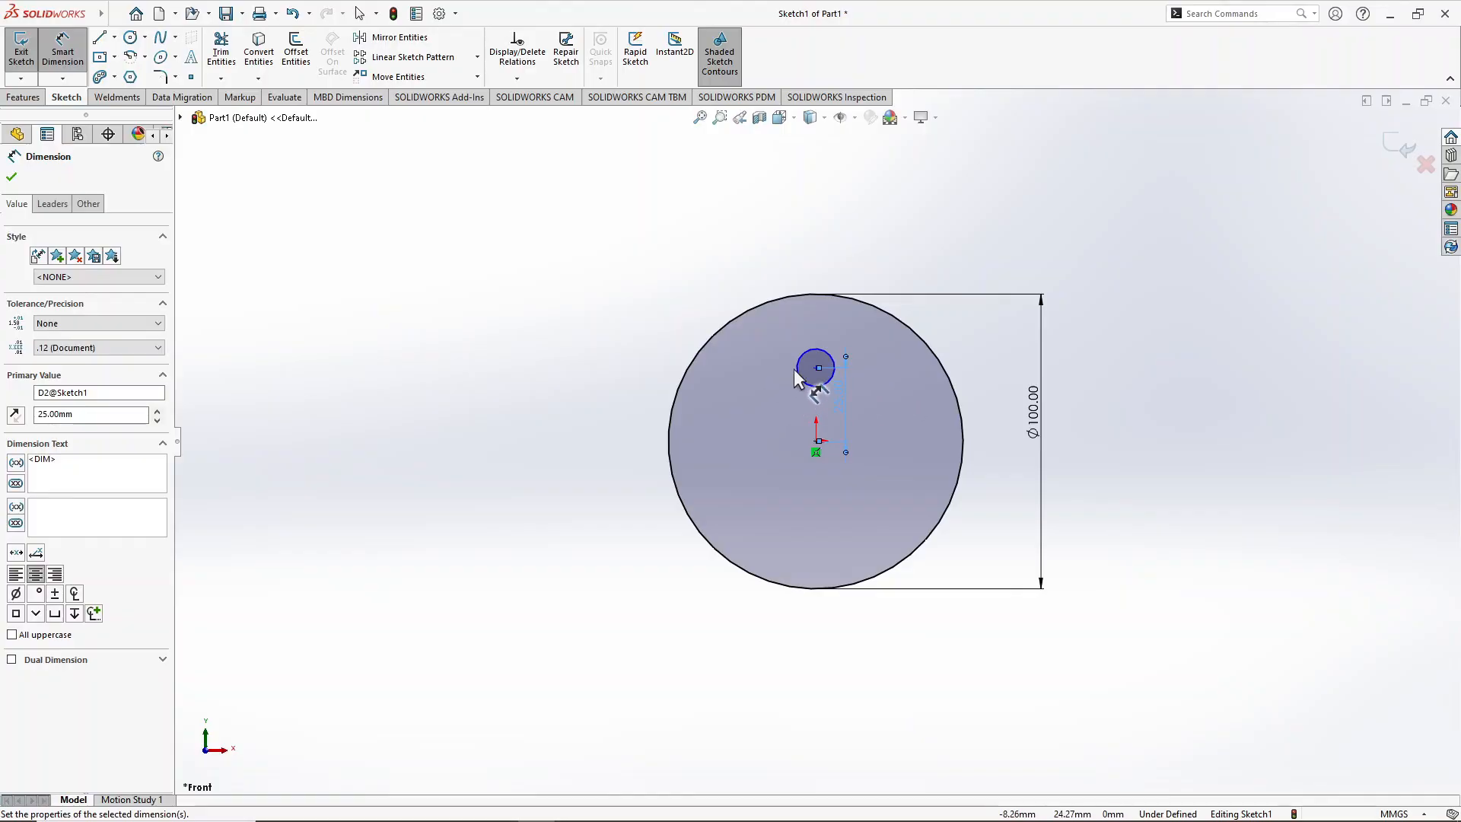
# Step: Dimension the small circle's diameter as 6 mm and finish dimensioning
pyautogui.click(798, 365)
pyautogui.click(760, 361)
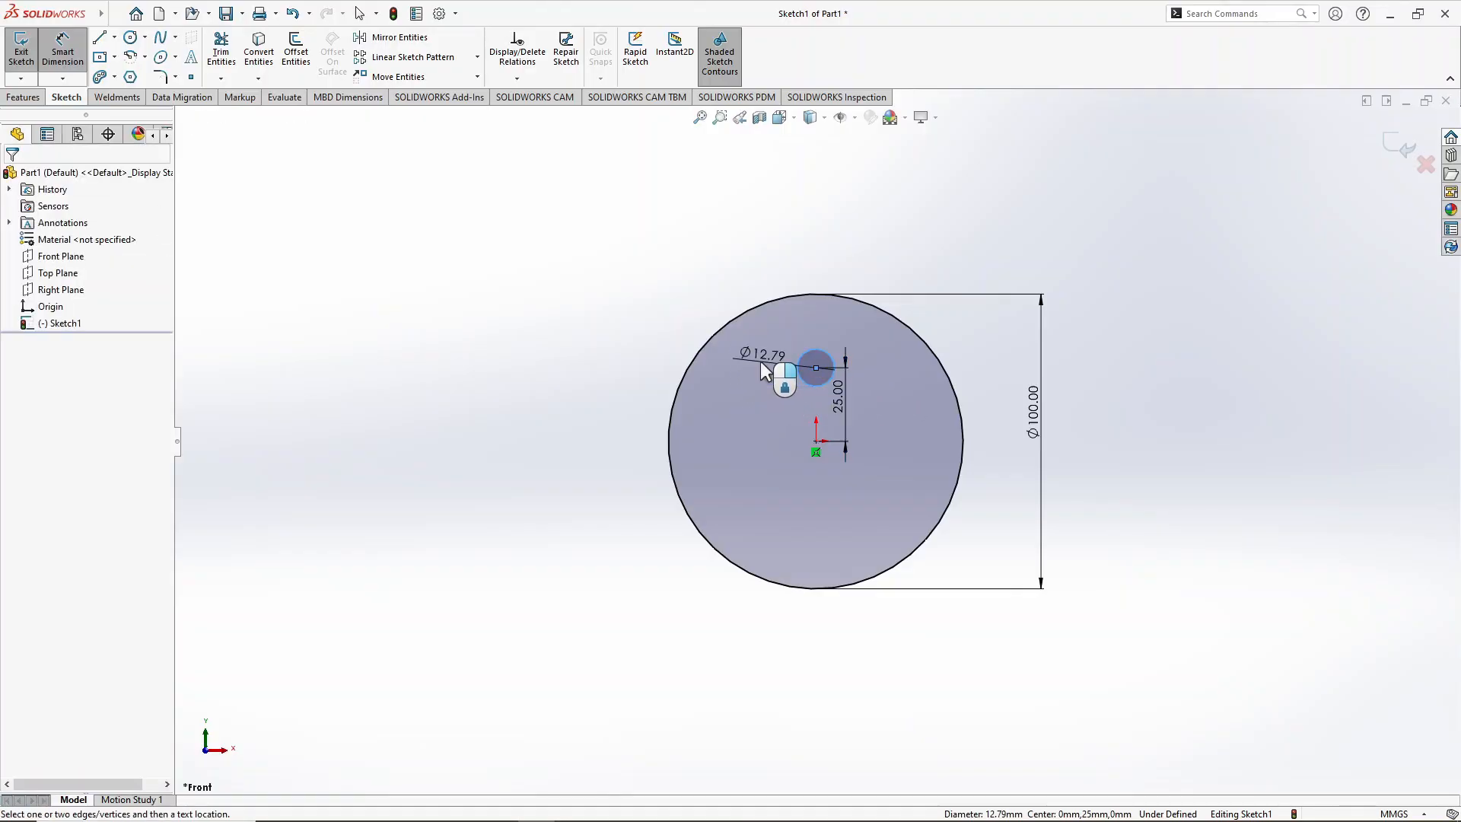
pyautogui.write('8')
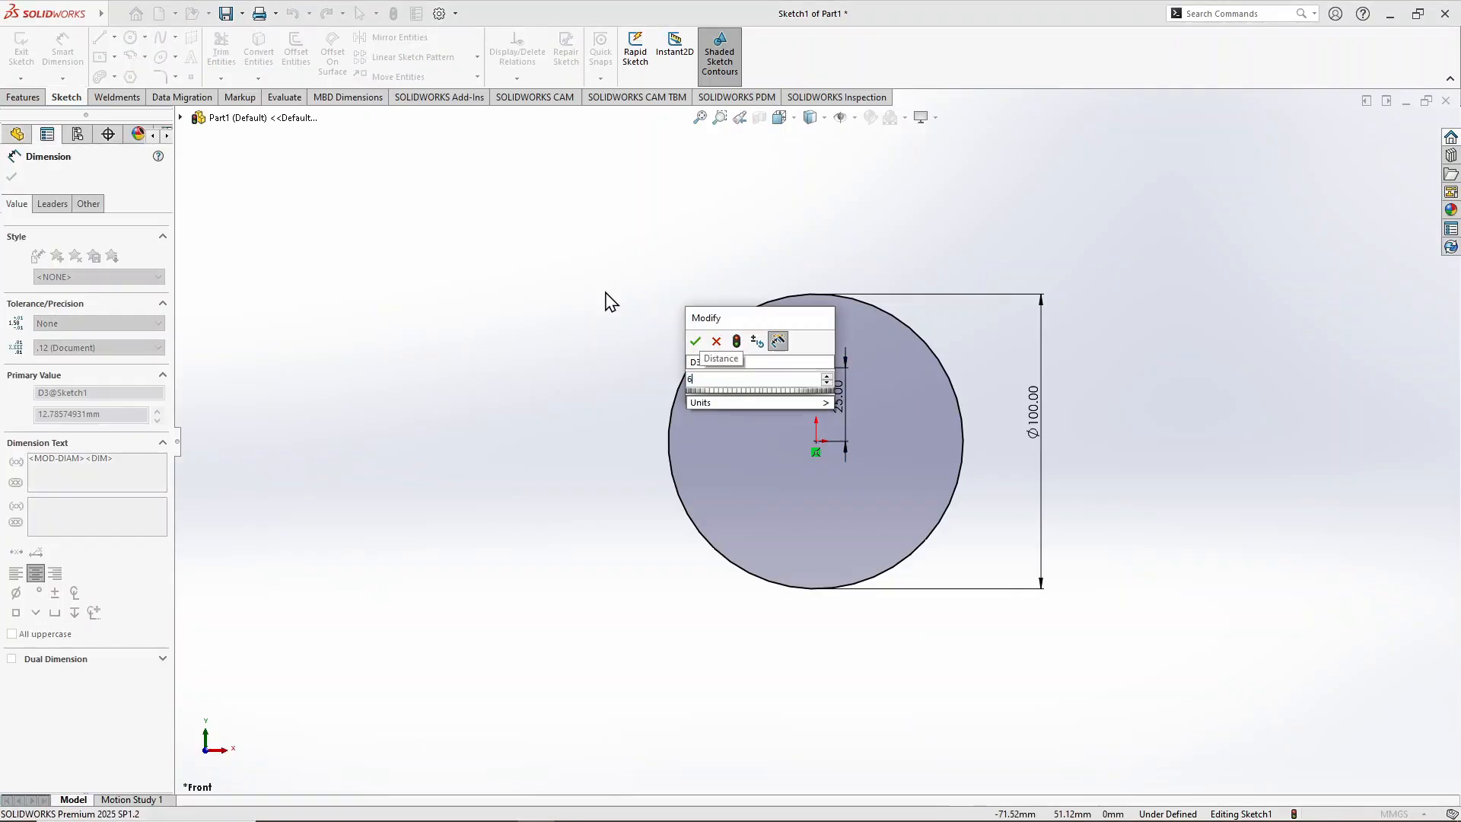
pyautogui.press('Return')
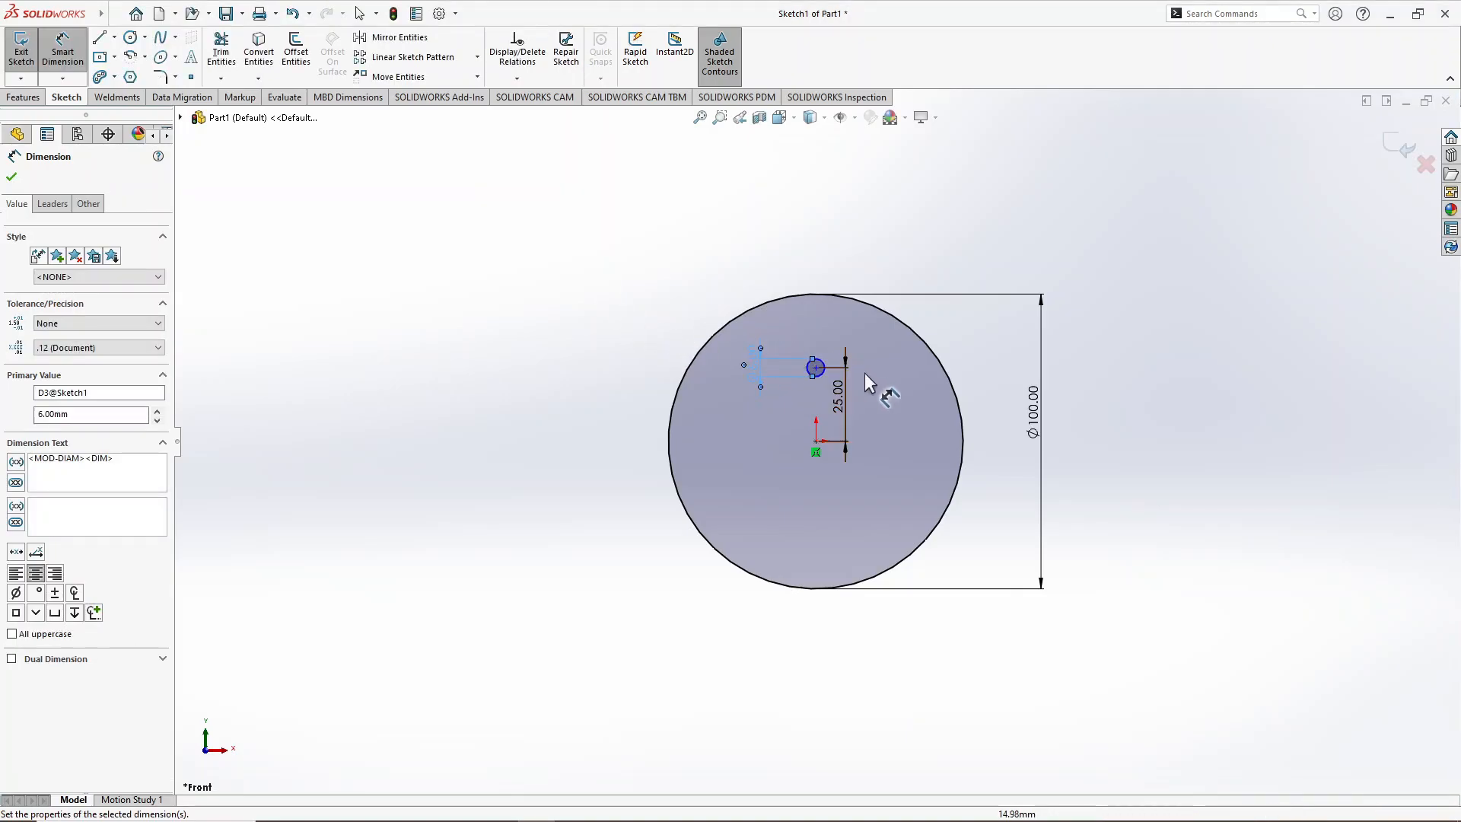
pyautogui.scroll(-2, 898, 368)
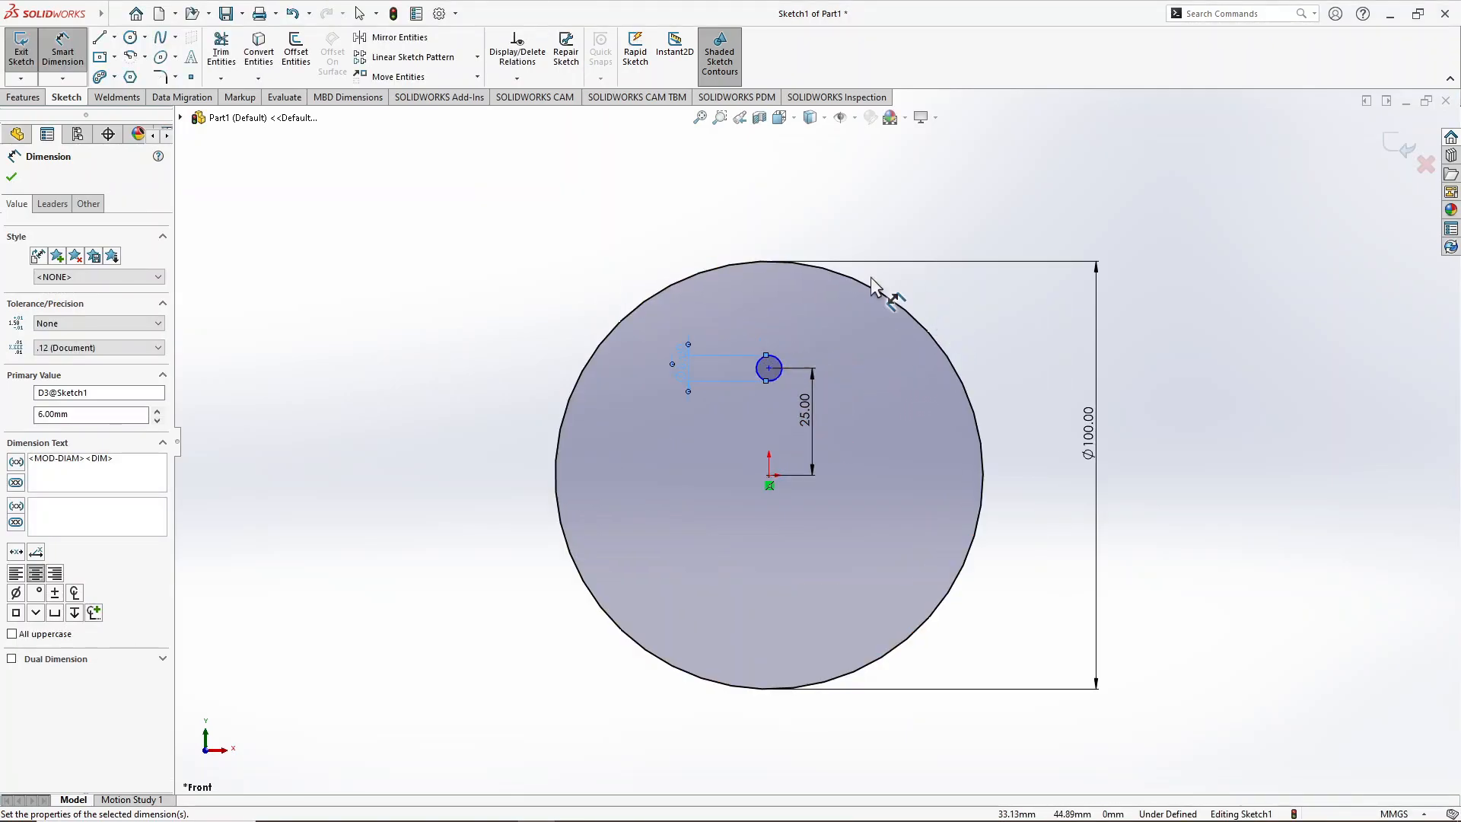
pyautogui.rightClick(496, 254)
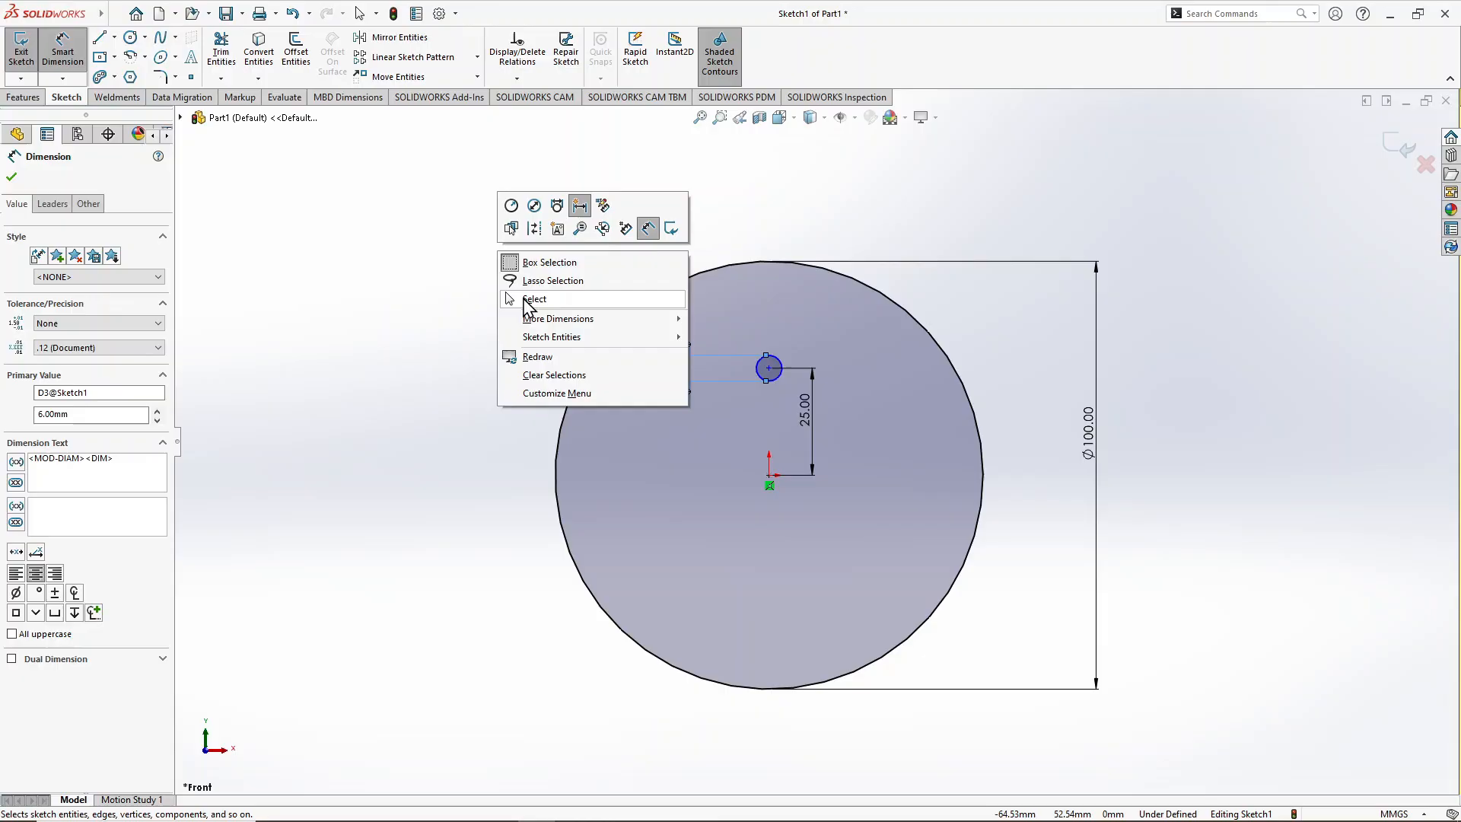
pyautogui.click(523, 297)
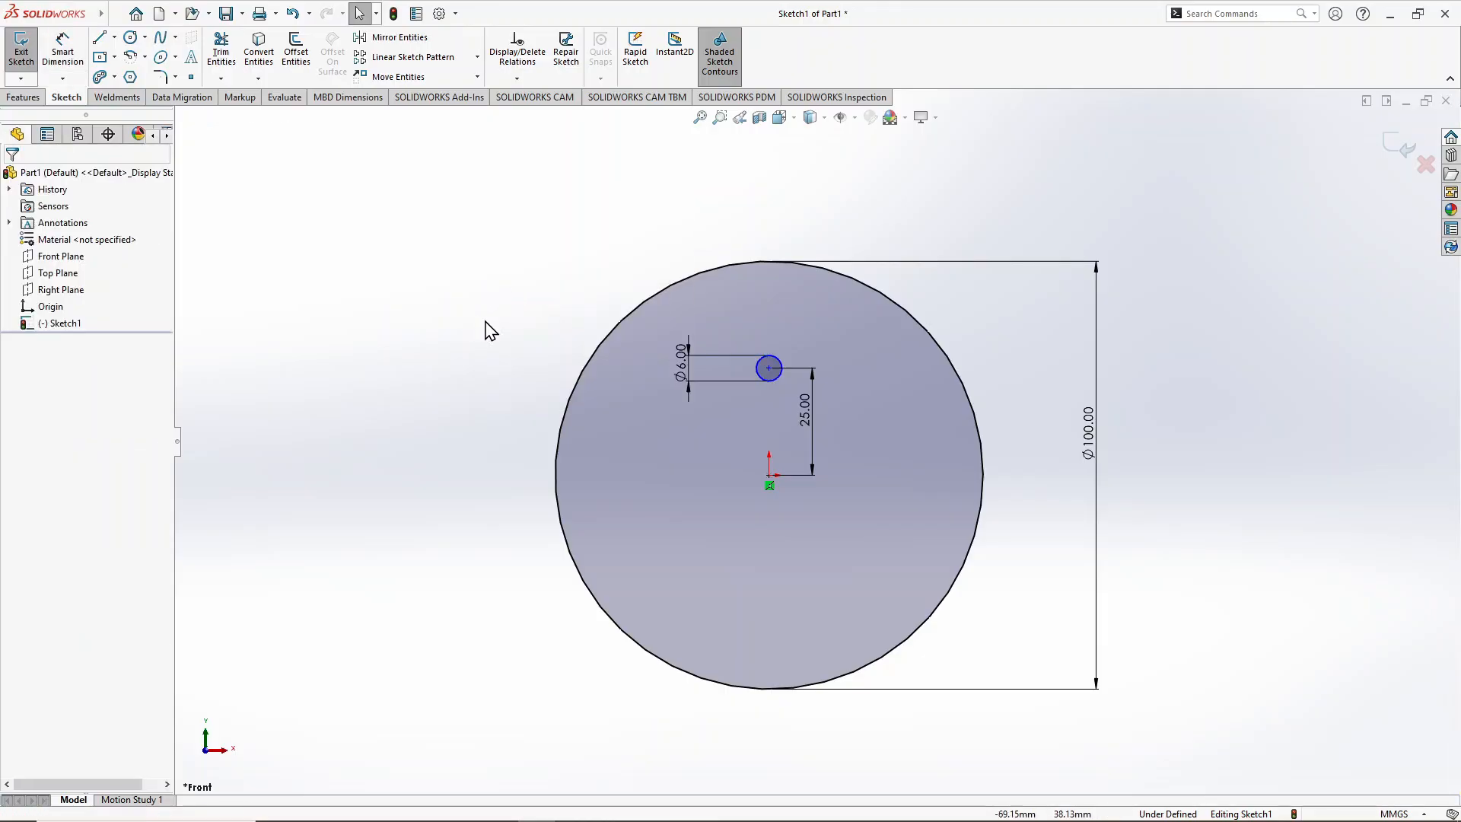
# Step: Add a Vertical relation between the centre of the 6 mm circle and the origin
pyautogui.click(768, 368)
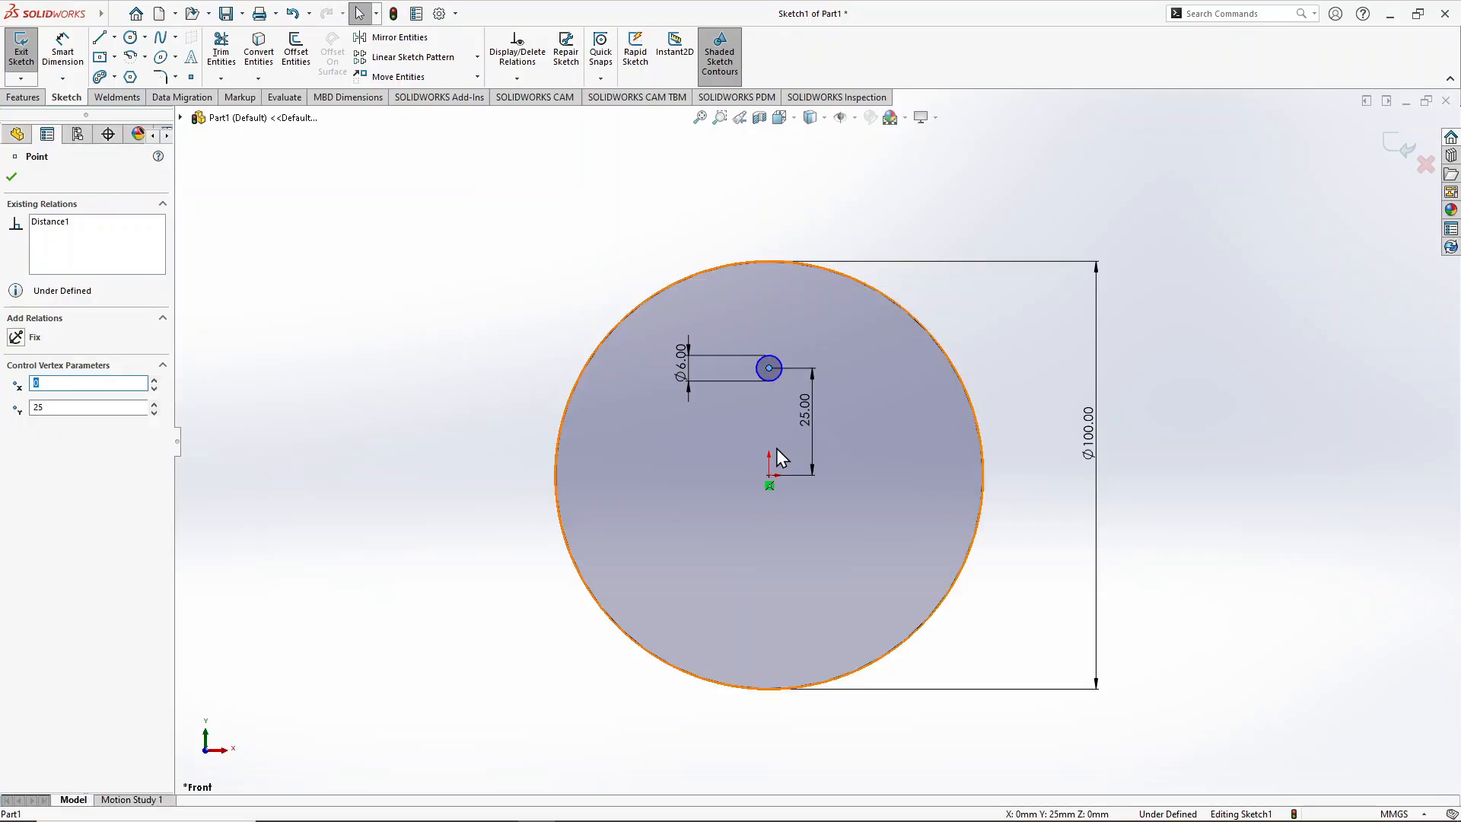
pyautogui.keyDown('ctrl'); pyautogui.click(768, 478); pyautogui.keyUp('ctrl')
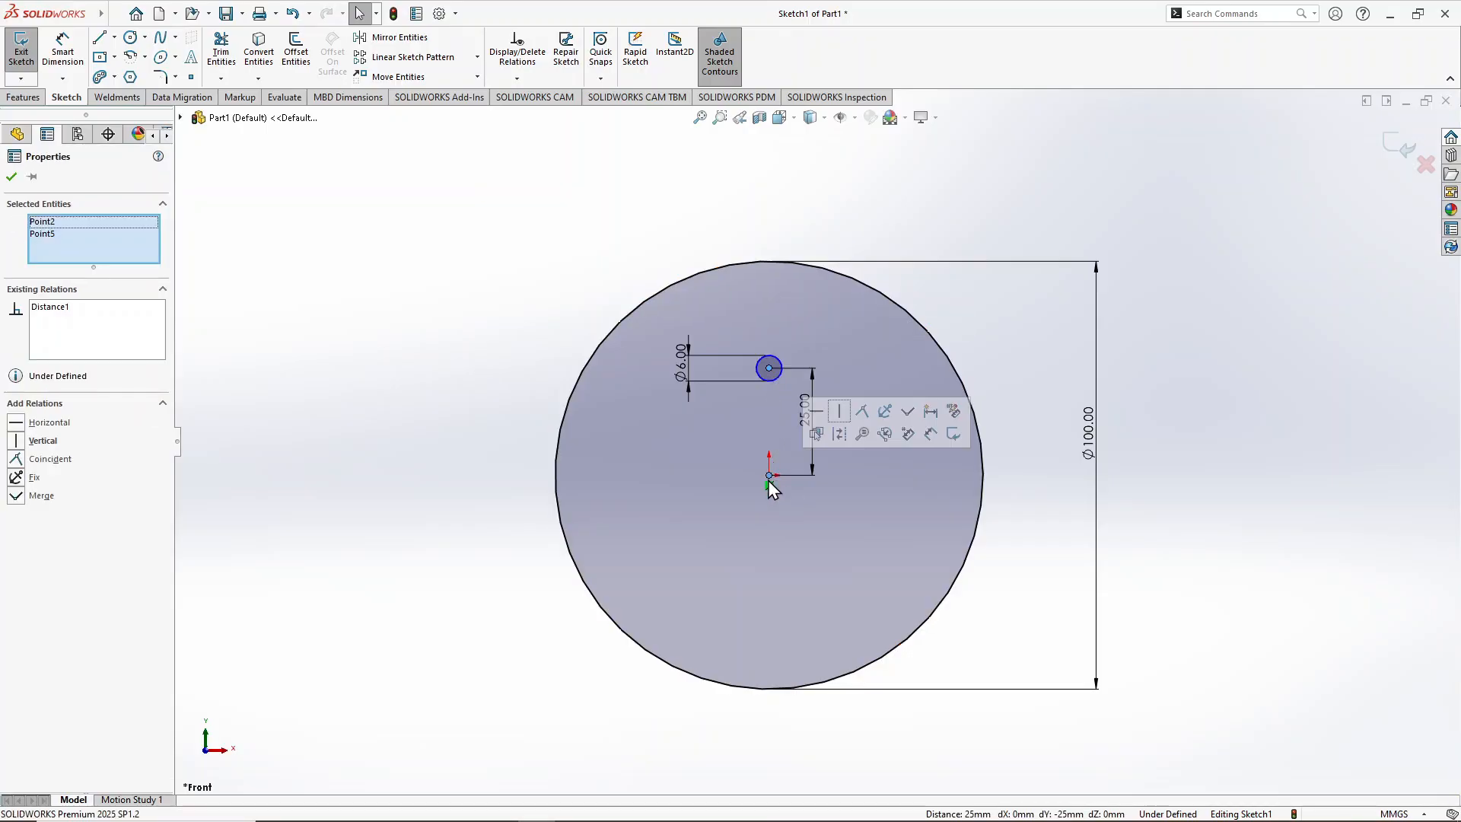
pyautogui.click(835, 422)
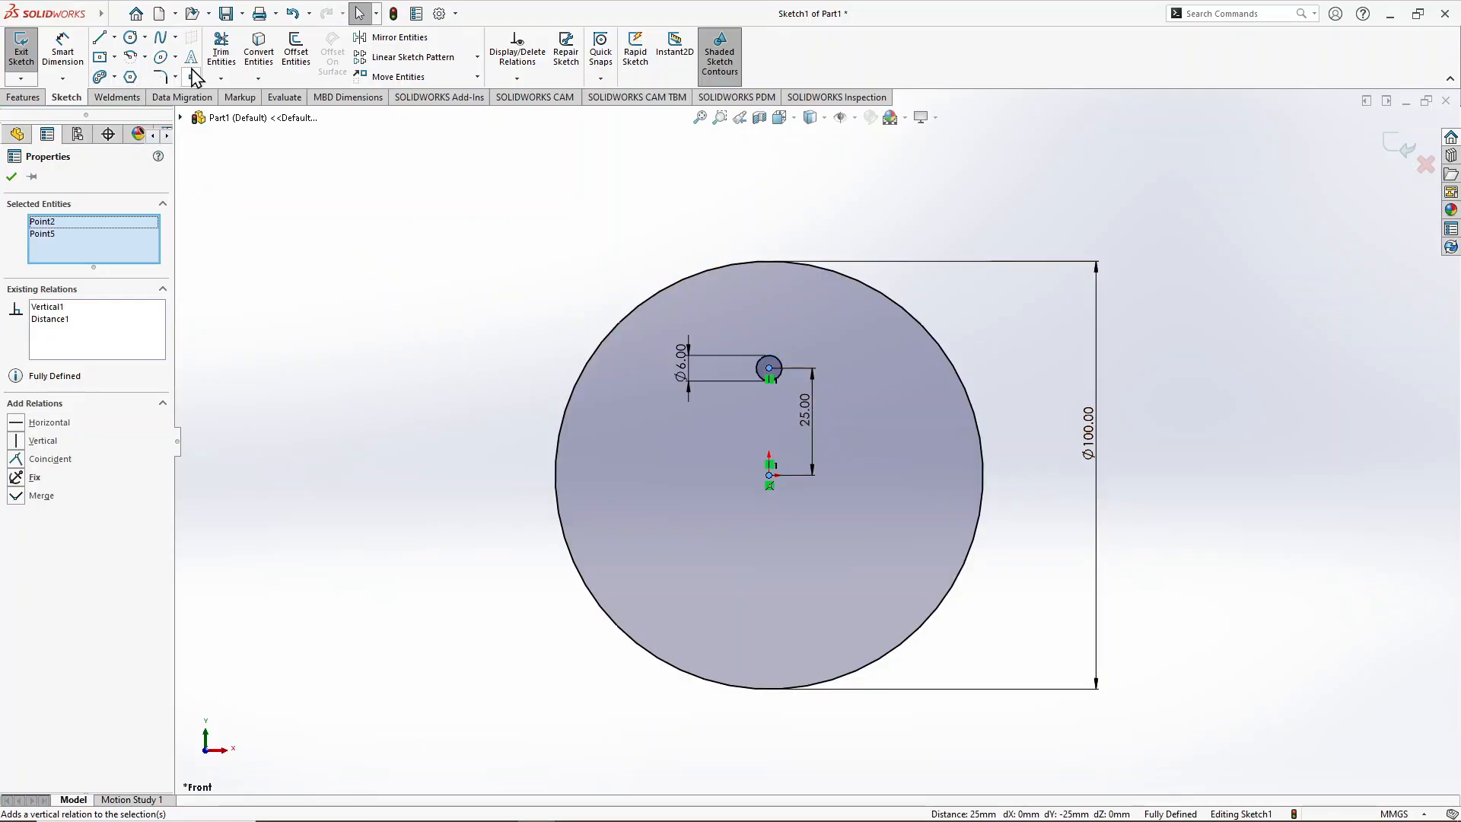
# Step: Draw another circle of about 6.4 mm radius inside the large circle, centred about 32 mm right of and 22 mm above the origin
pyautogui.click(131, 37)
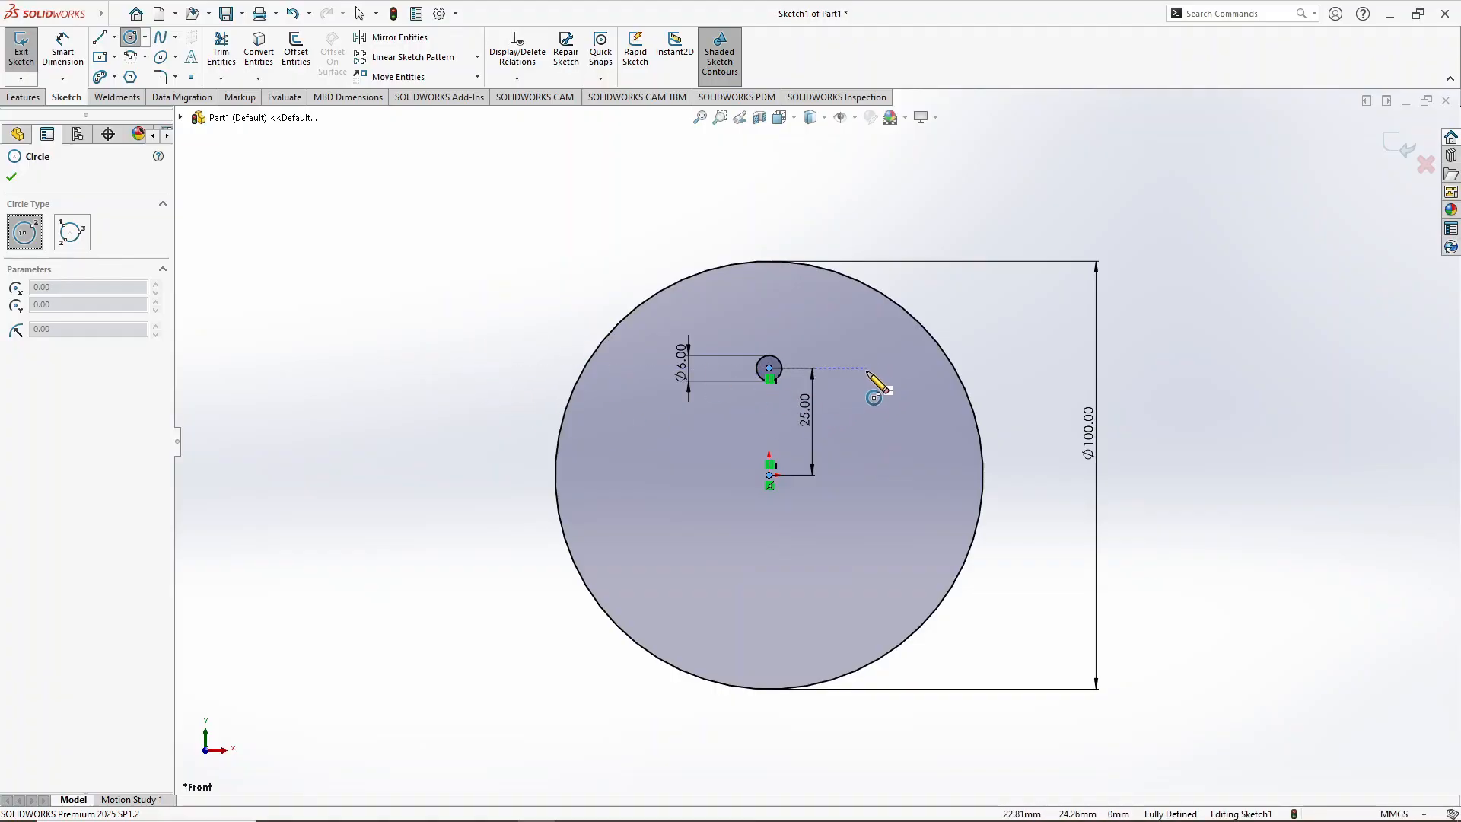
pyautogui.click(905, 382)
pyautogui.click(922, 403)
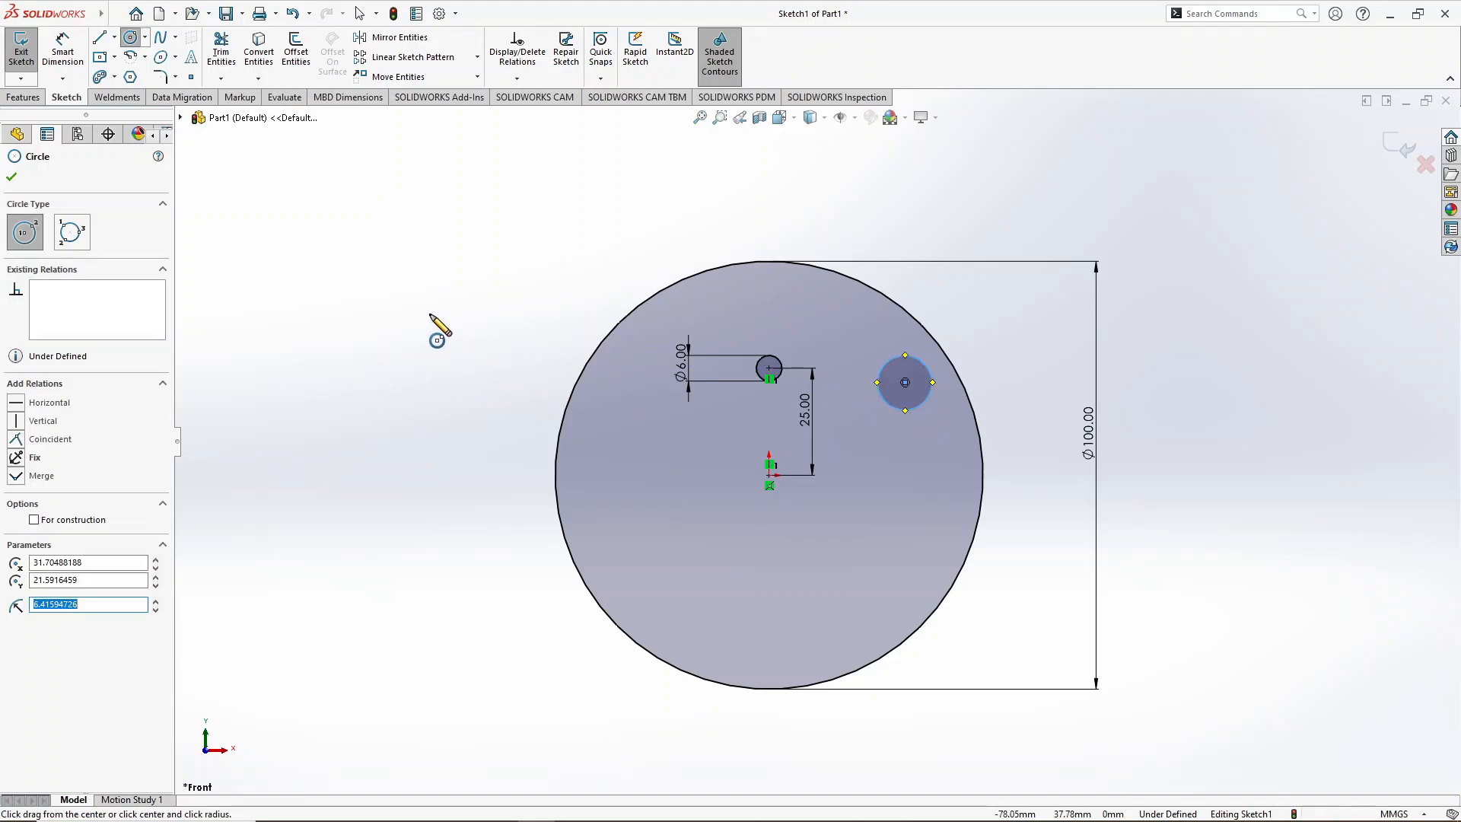
# Step: Dimension the new upper-right circle's diameter as 10 mm and finish dimensioning
pyautogui.click(62, 47)
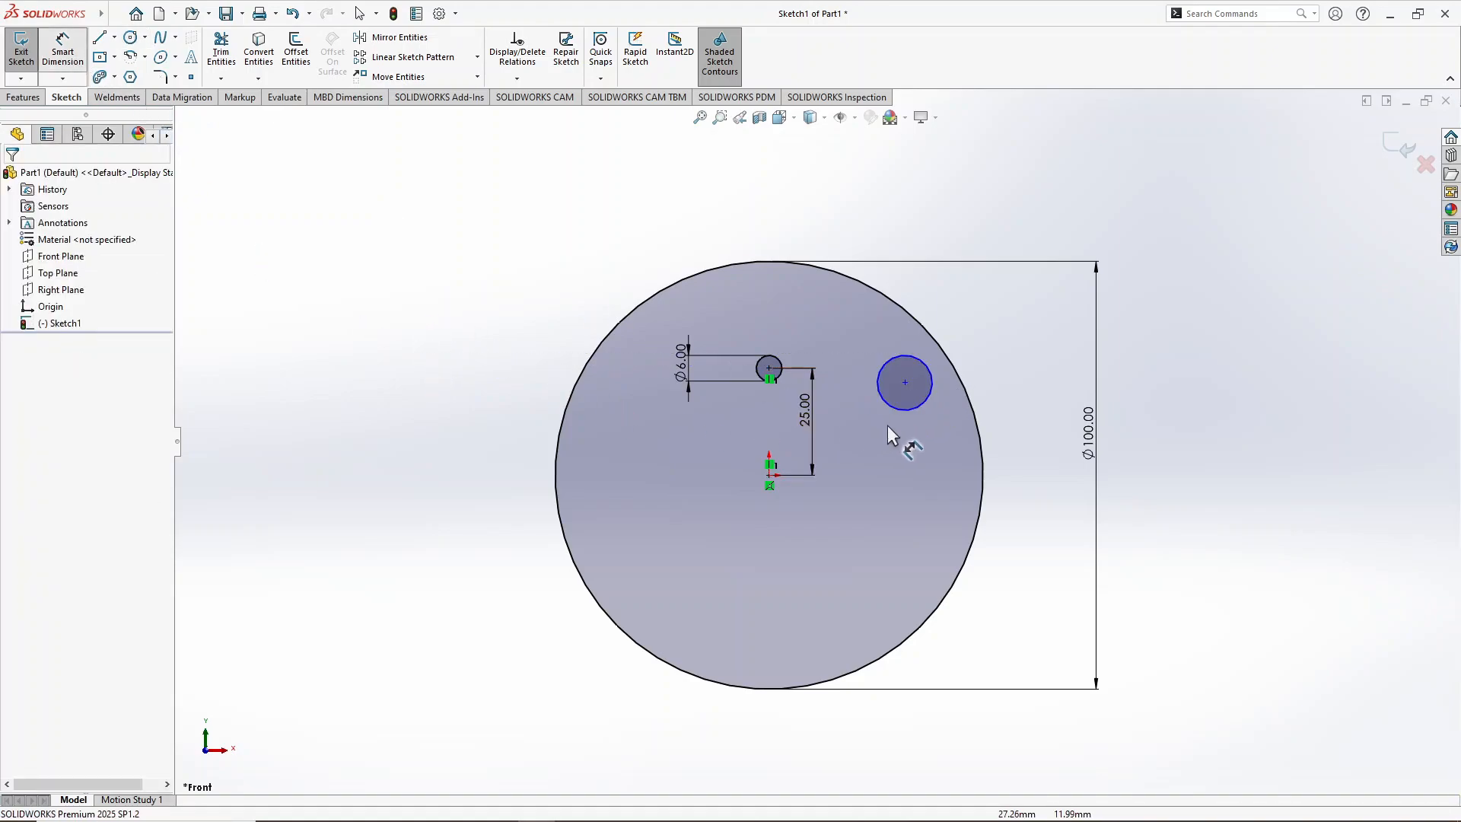
pyautogui.click(915, 408)
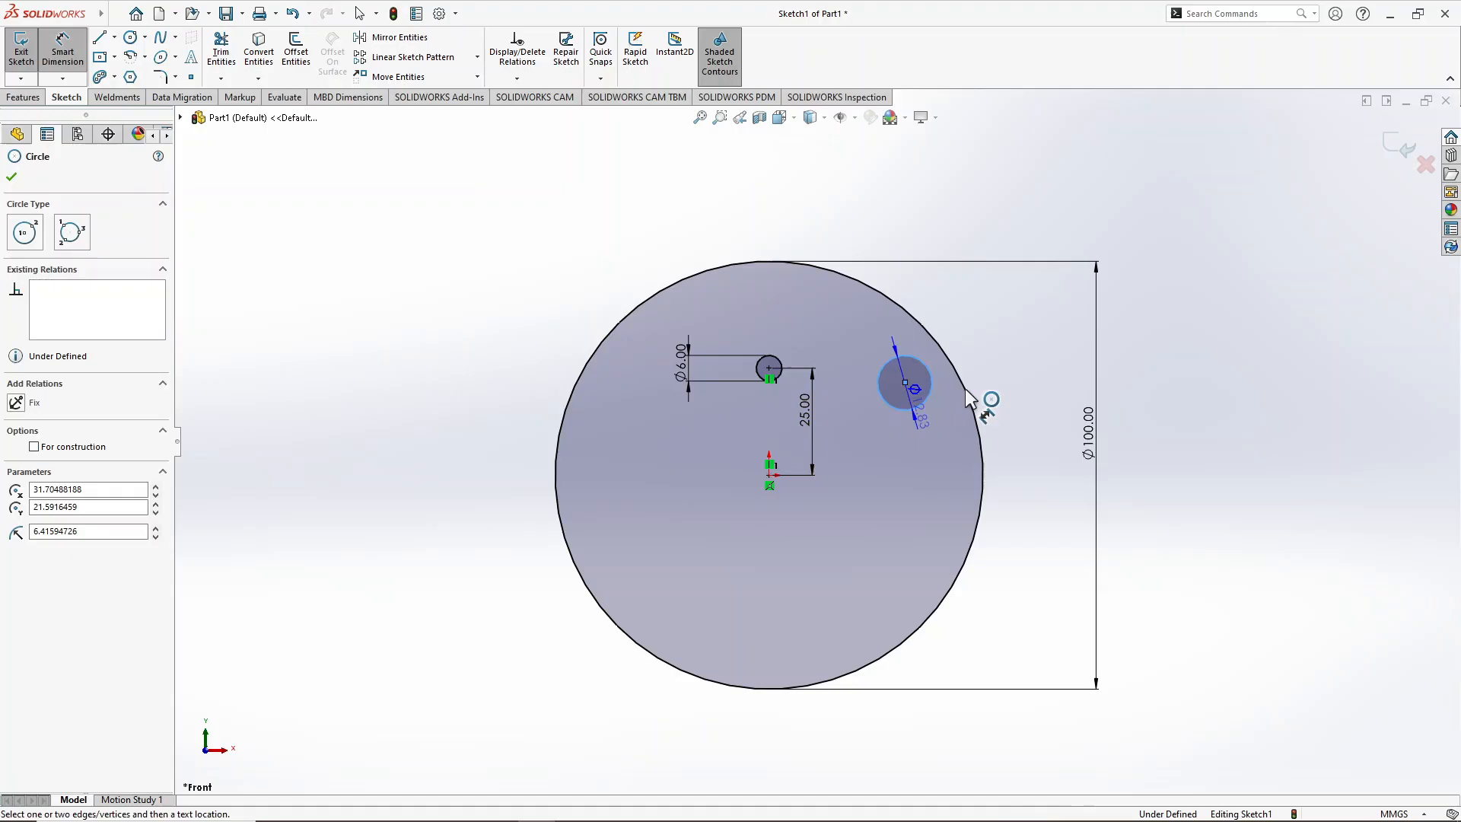
pyautogui.click(1027, 375)
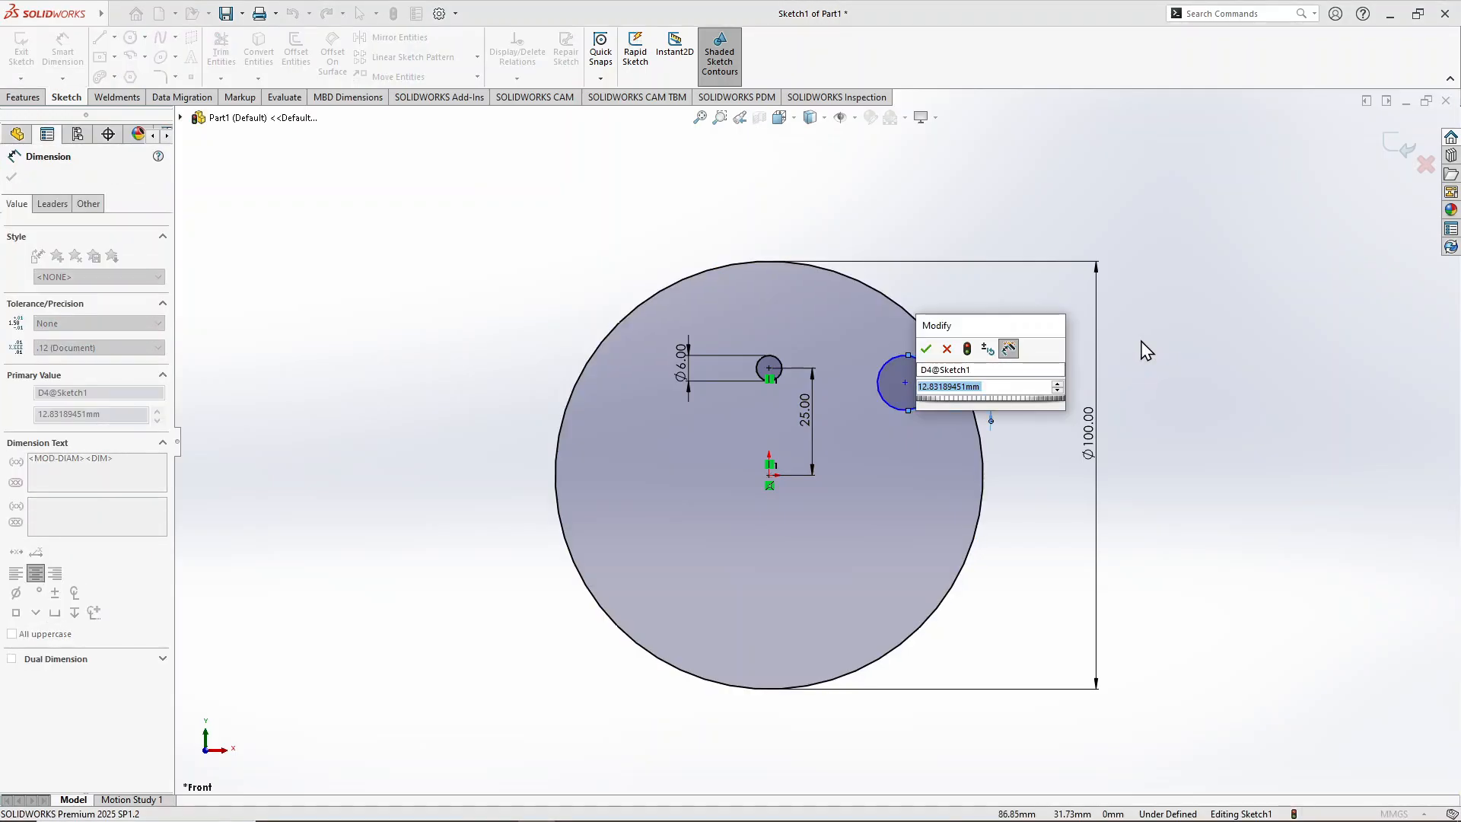
pyautogui.write('10')
pyautogui.press('Return')
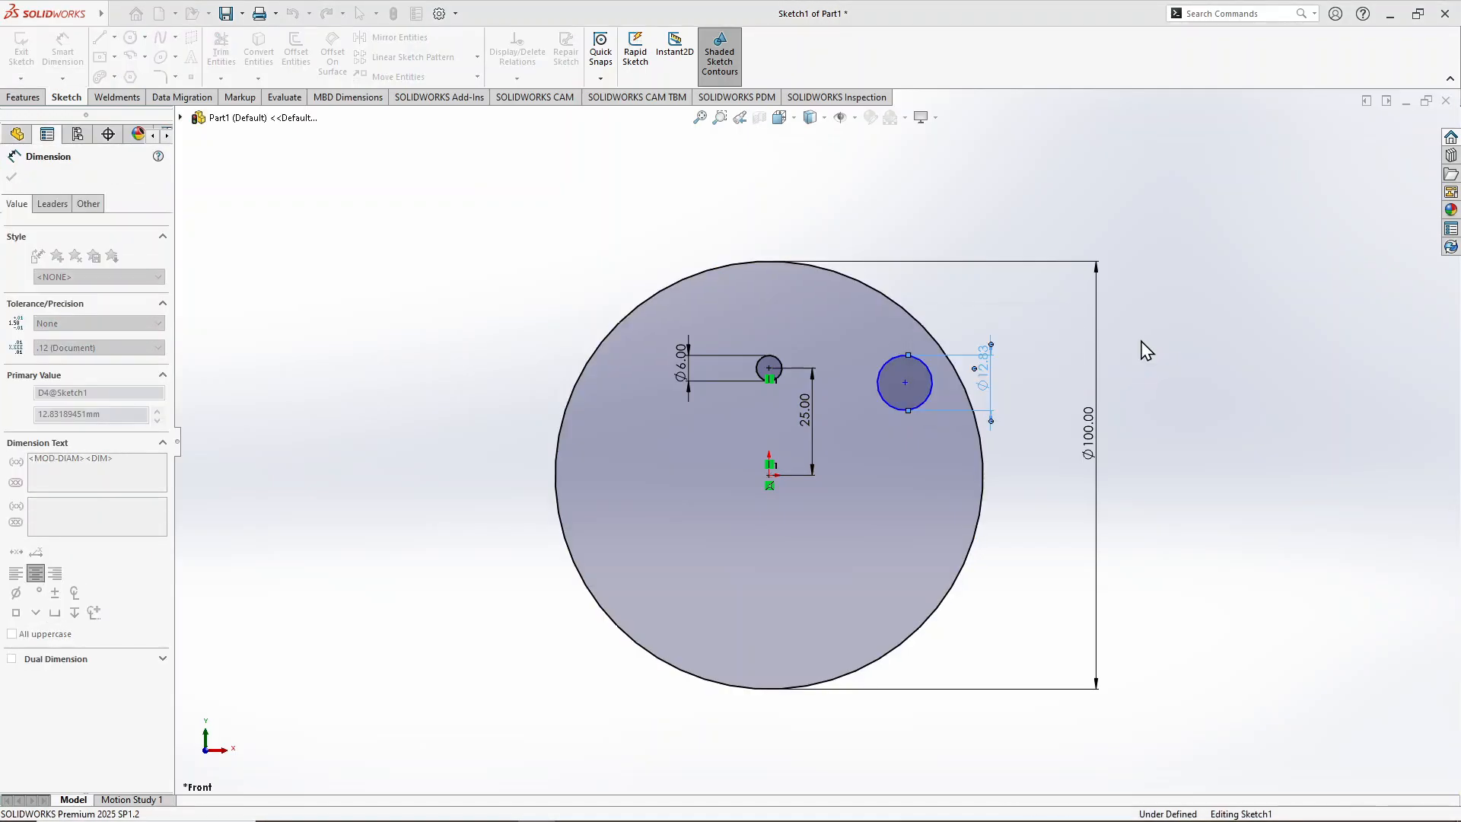
pyautogui.rightClick(446, 257)
pyautogui.click(479, 302)
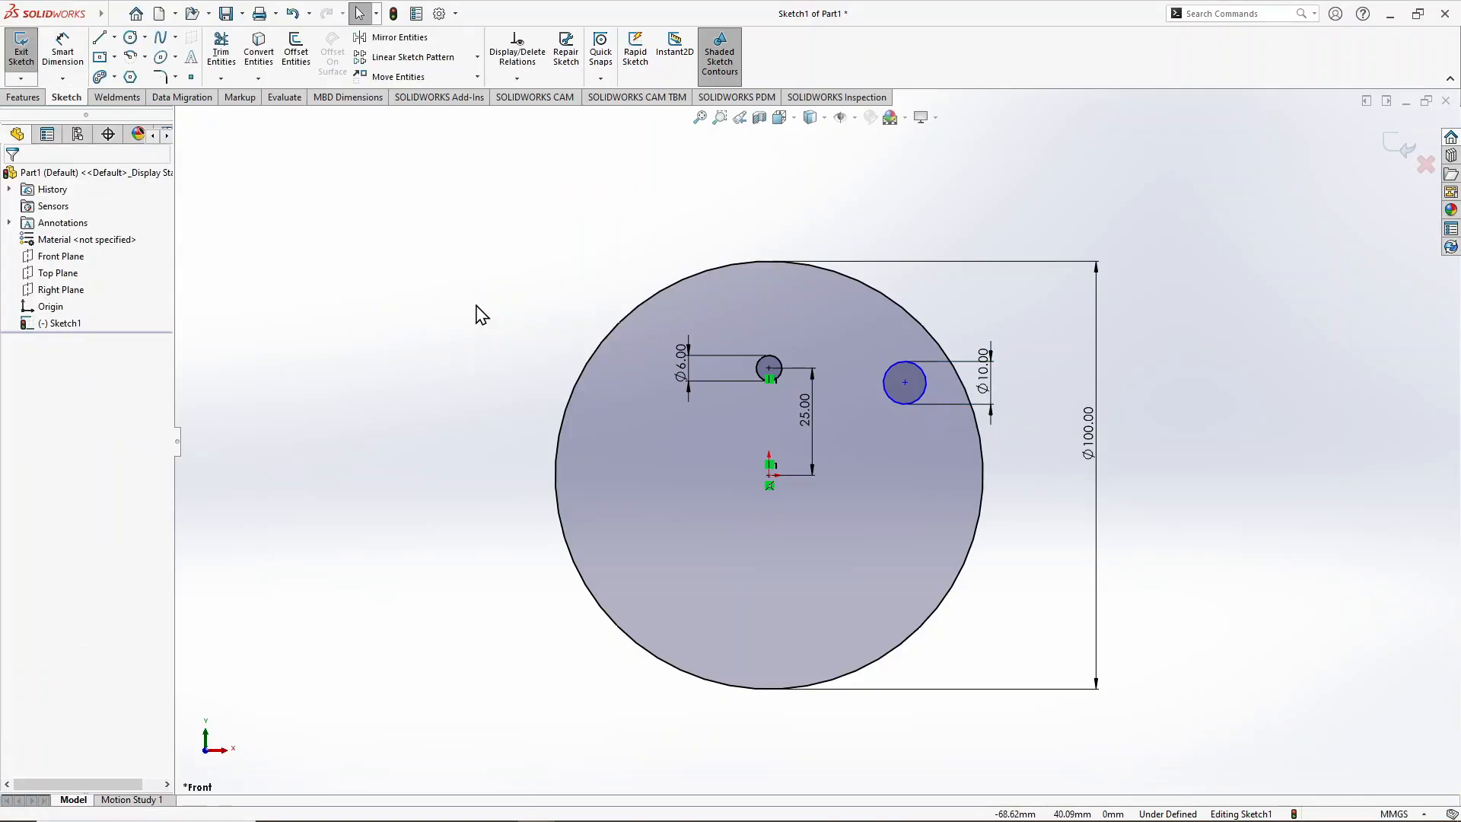
# Step: Draw a line from the centre of the 10 mm circle to the origin
pyautogui.click(99, 38)
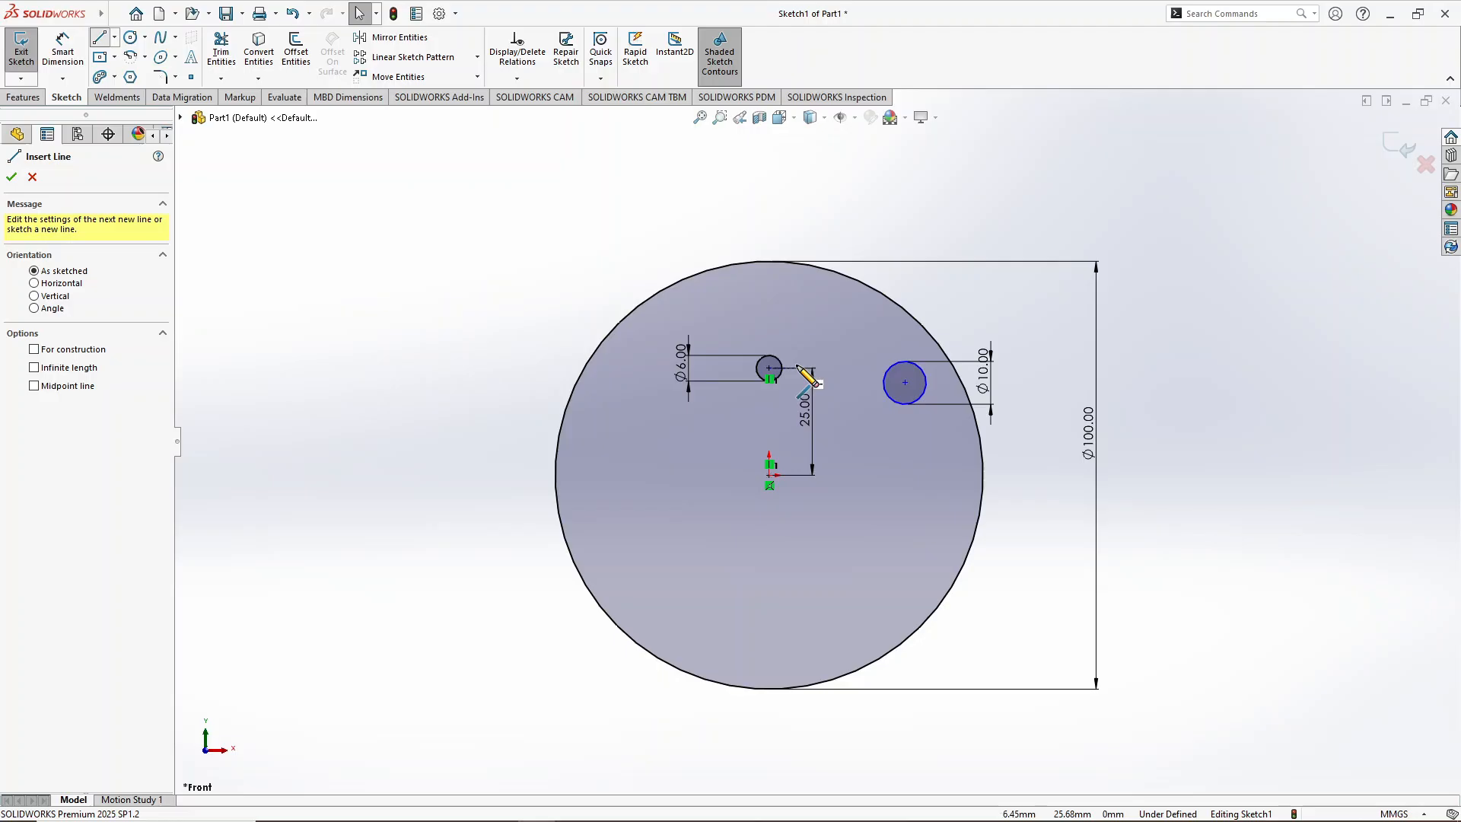
pyautogui.click(905, 382)
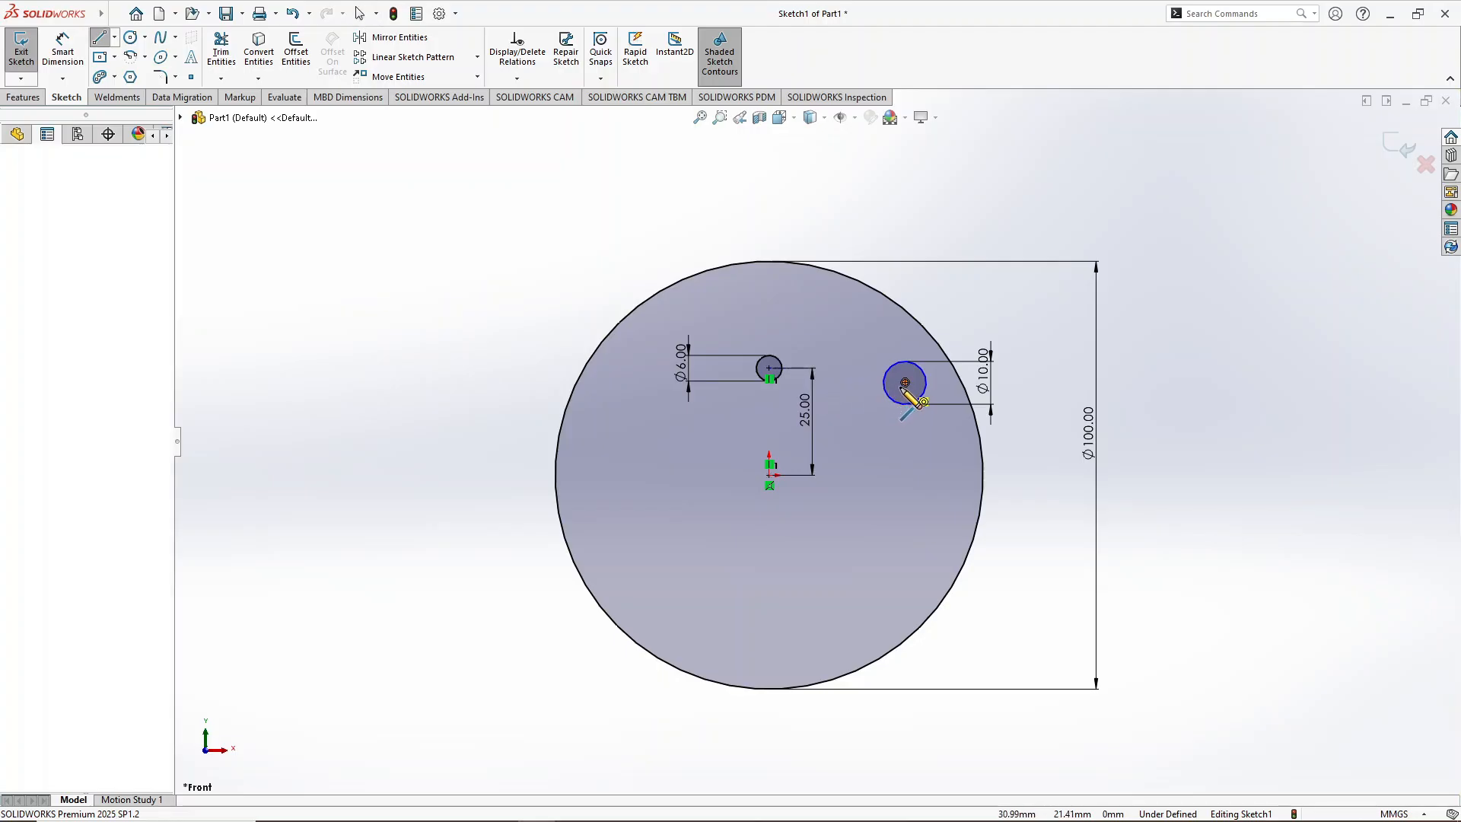
pyautogui.click(769, 474)
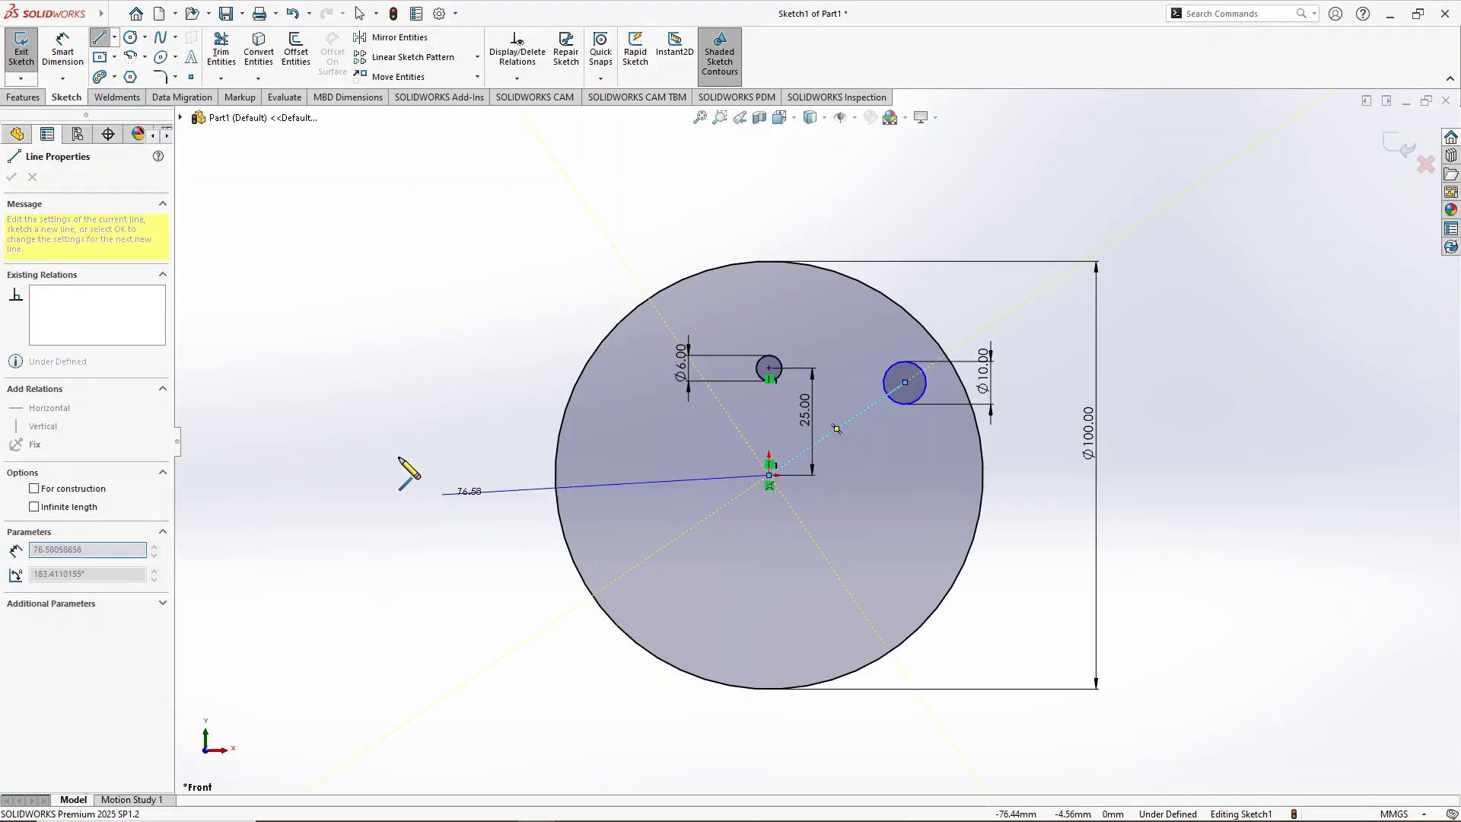
# Step: Finish the line and dimension its angle from the horizontal at the origin as 45°, then leave dimensioning
pyautogui.rightClick(349, 336)
pyautogui.click(367, 345)
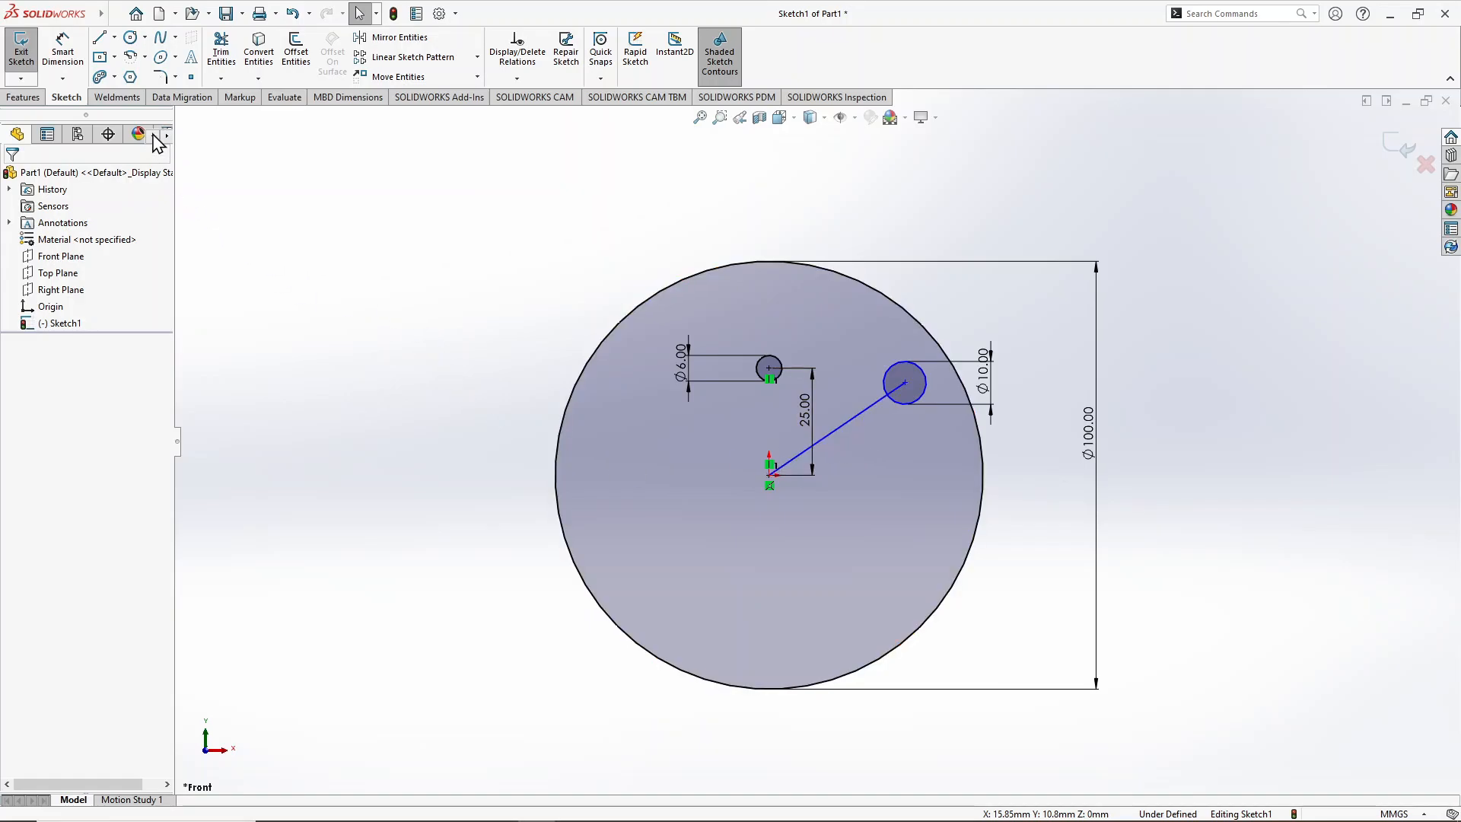
pyautogui.click(63, 49)
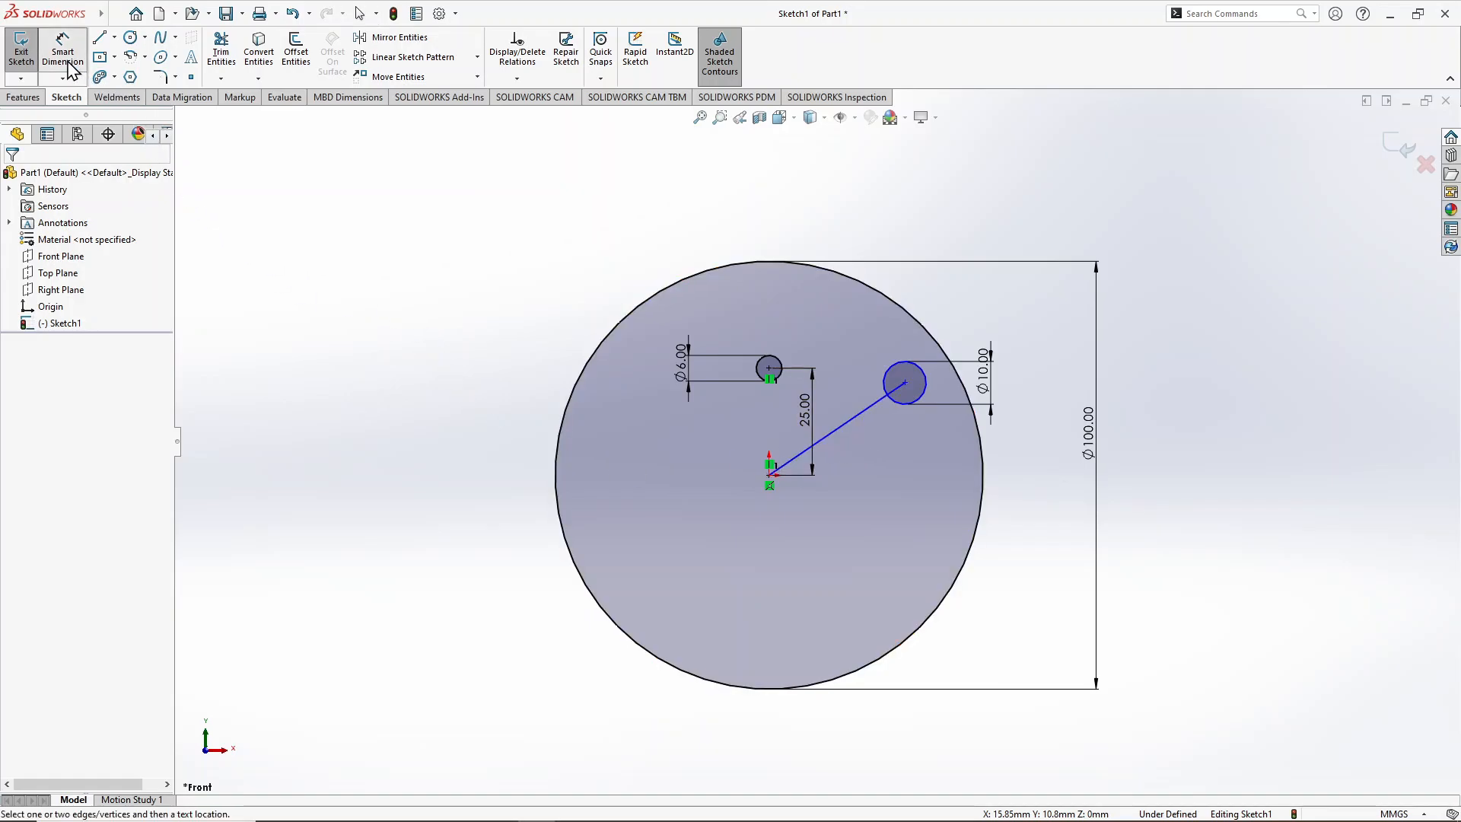
pyautogui.click(818, 441)
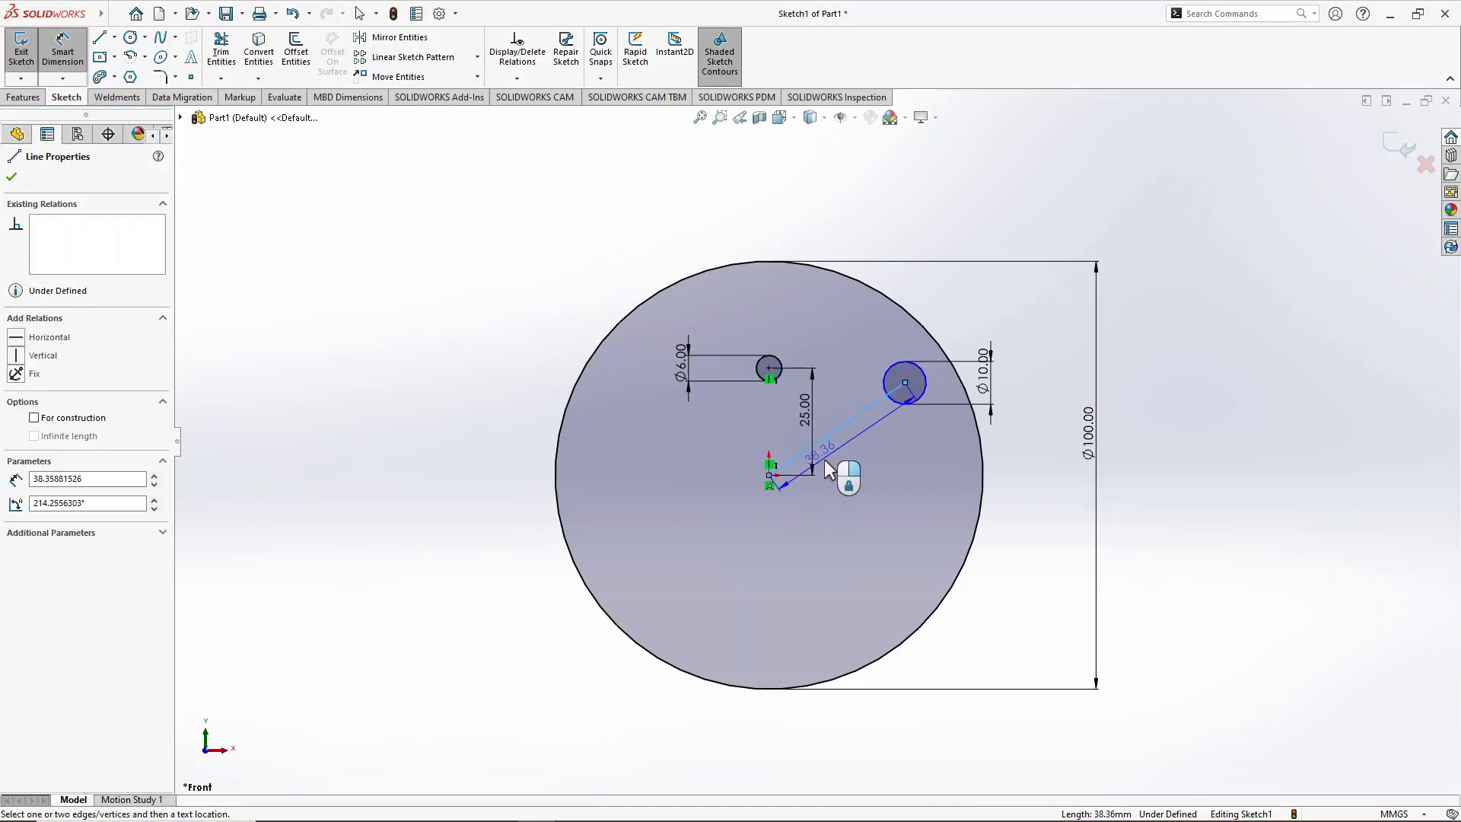
pyautogui.click(769, 476)
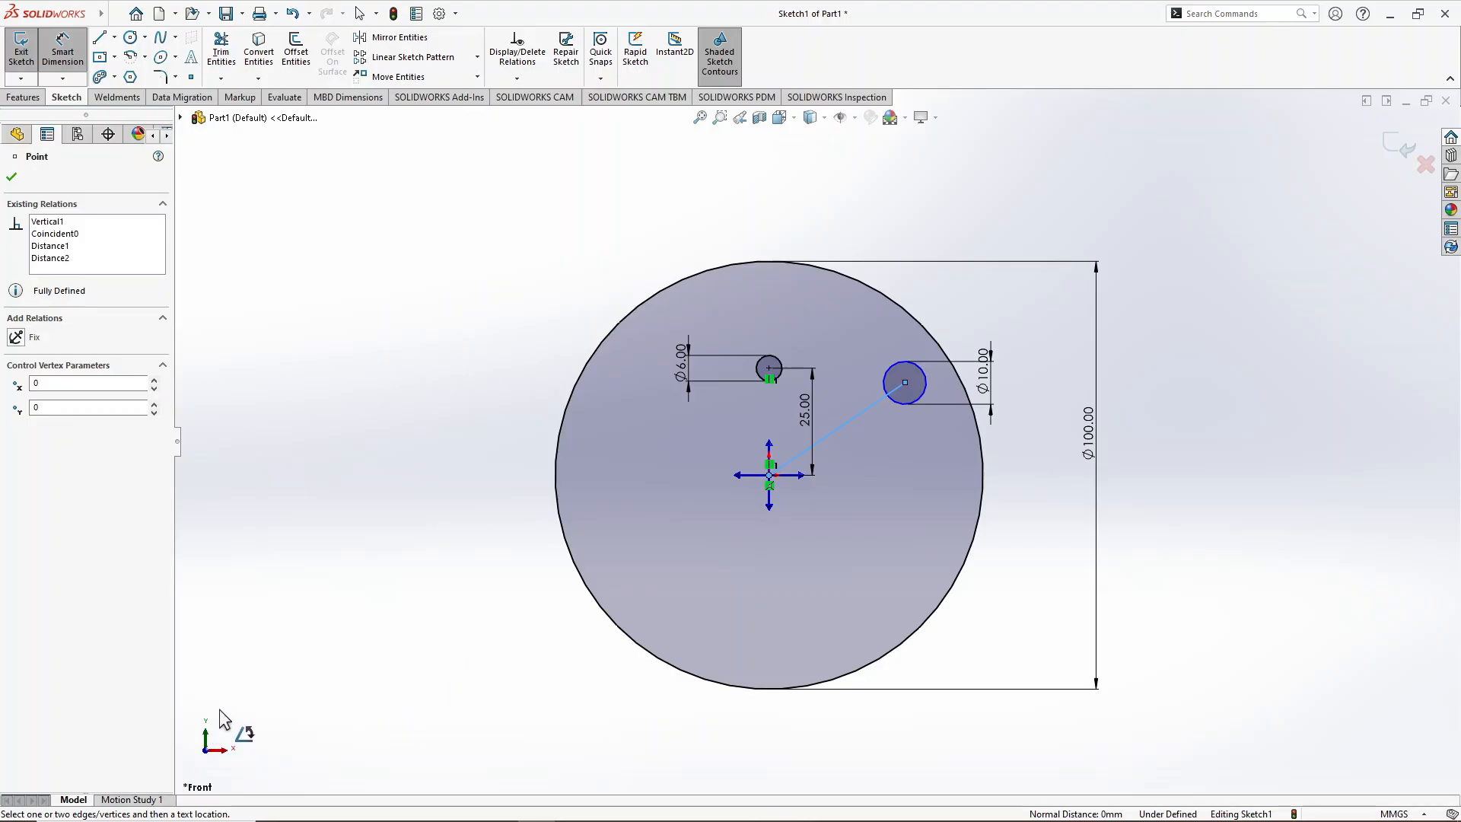
pyautogui.click(800, 477)
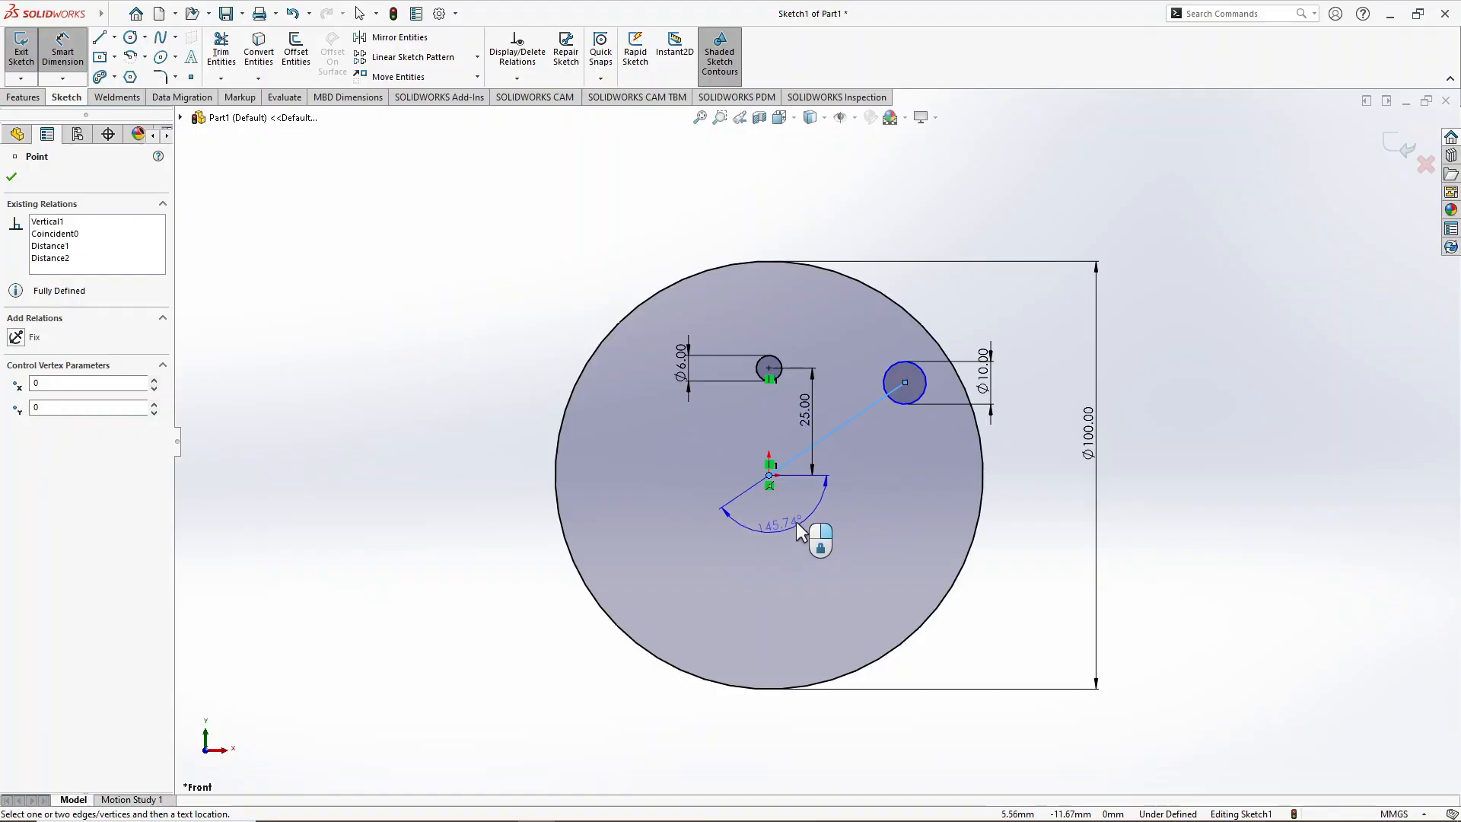
pyautogui.click(855, 464)
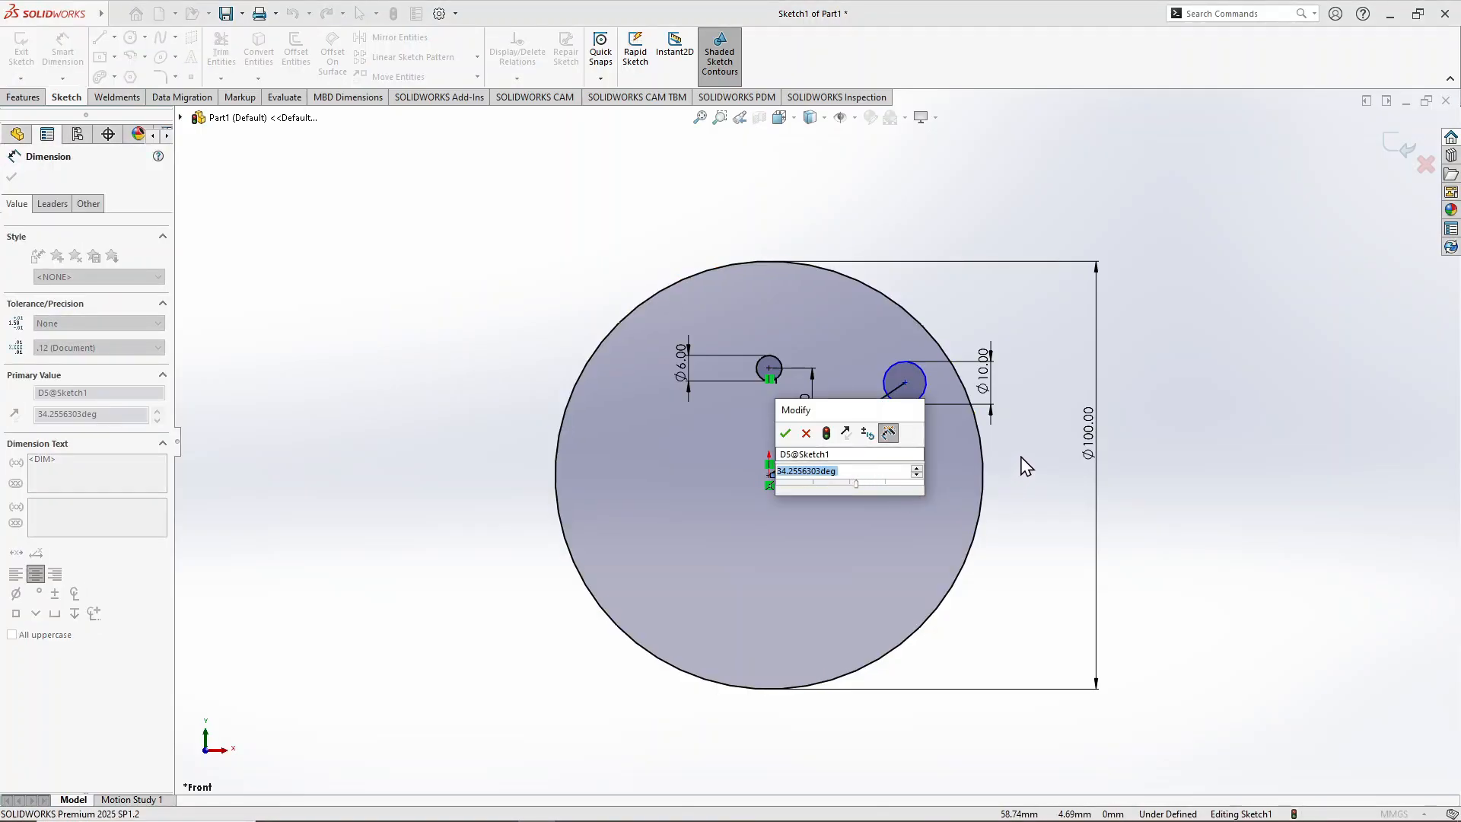
pyautogui.write('45')
pyautogui.press('Return')
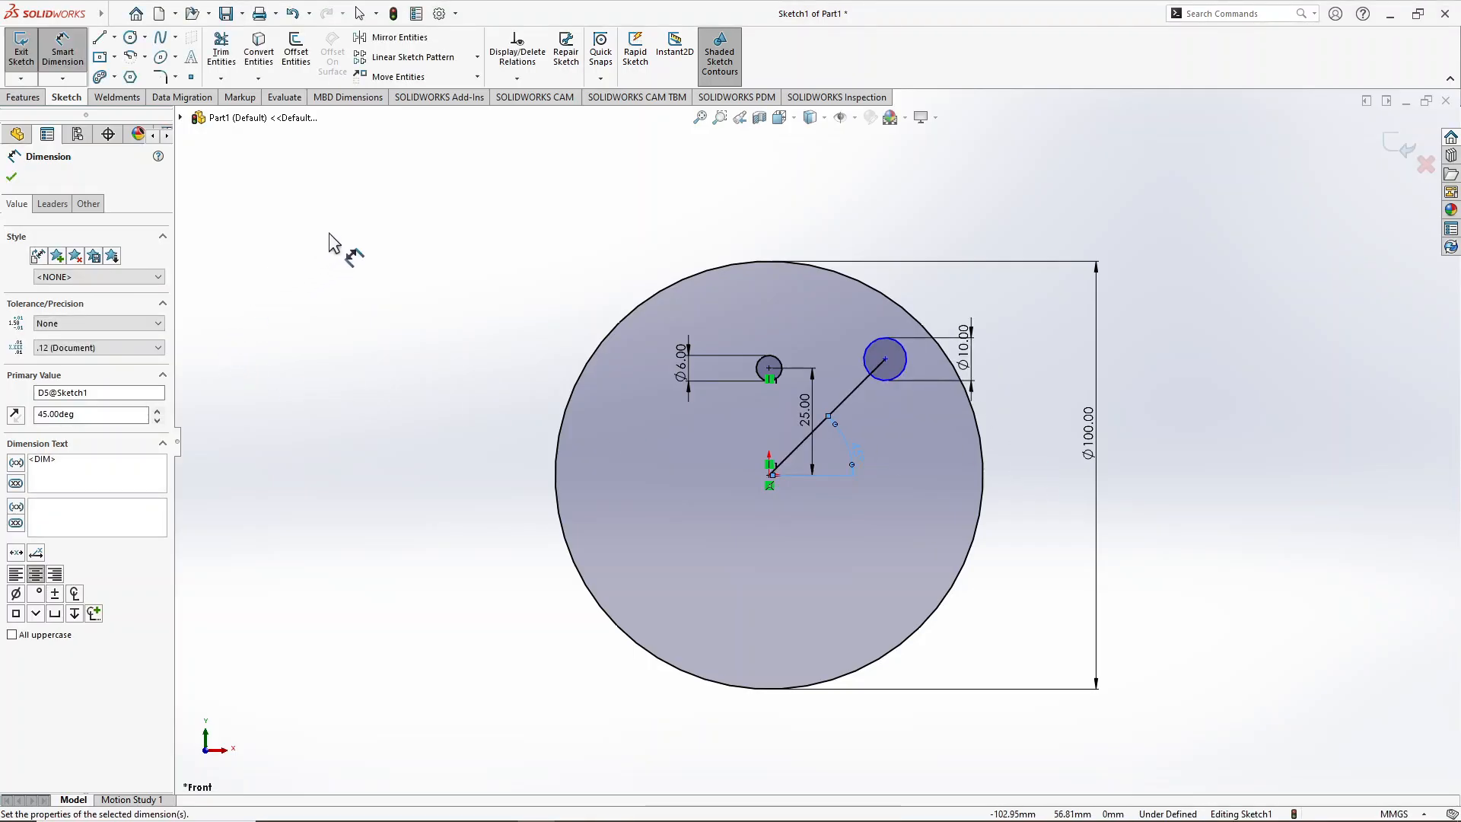
pyautogui.rightClick(372, 330)
pyautogui.click(411, 373)
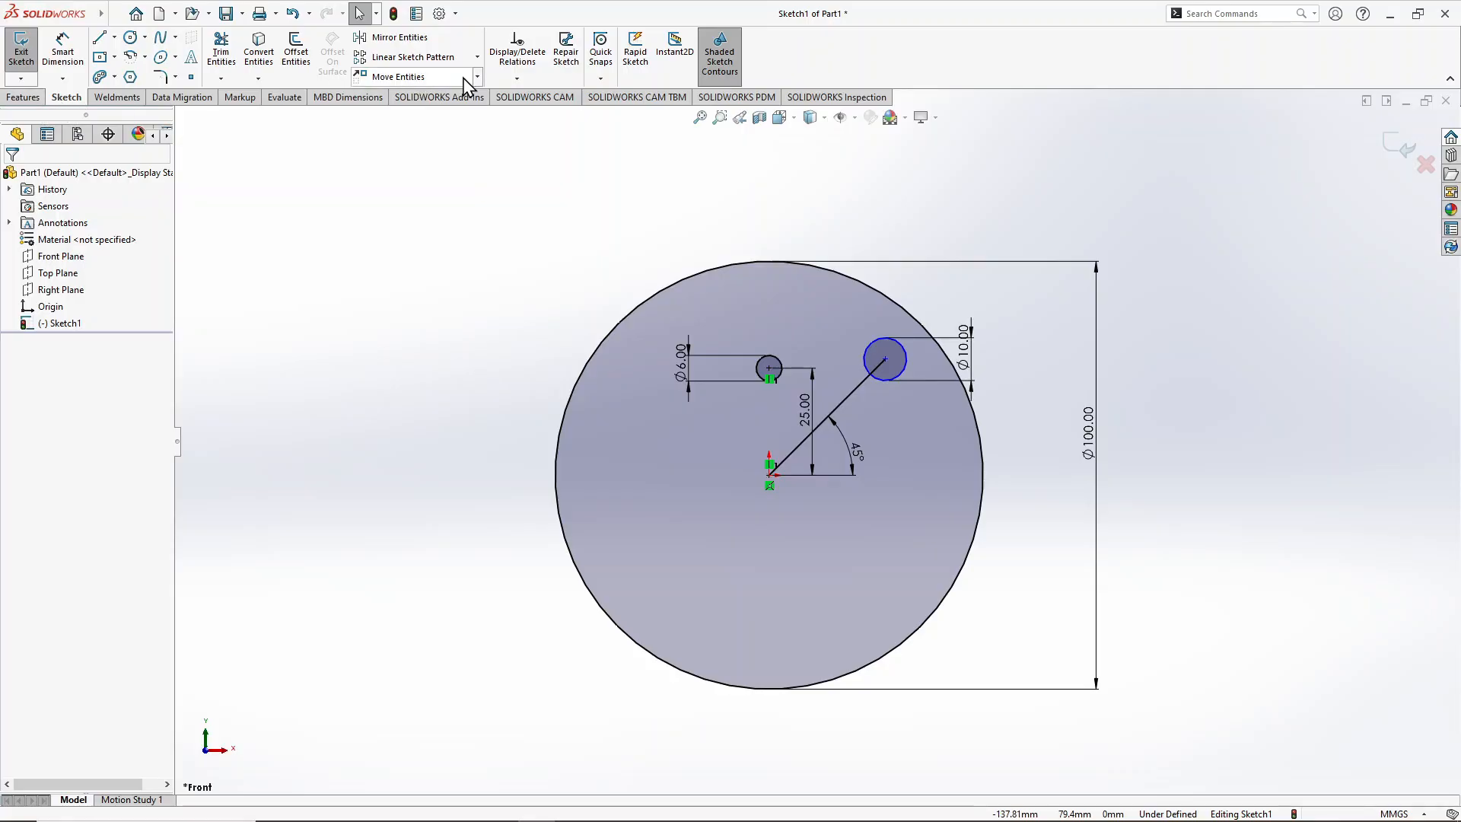
# Step: Create a circular sketch pattern of the 6 mm circle around the origin with 4 equally spaced instances over 360°
pyautogui.click(478, 57)
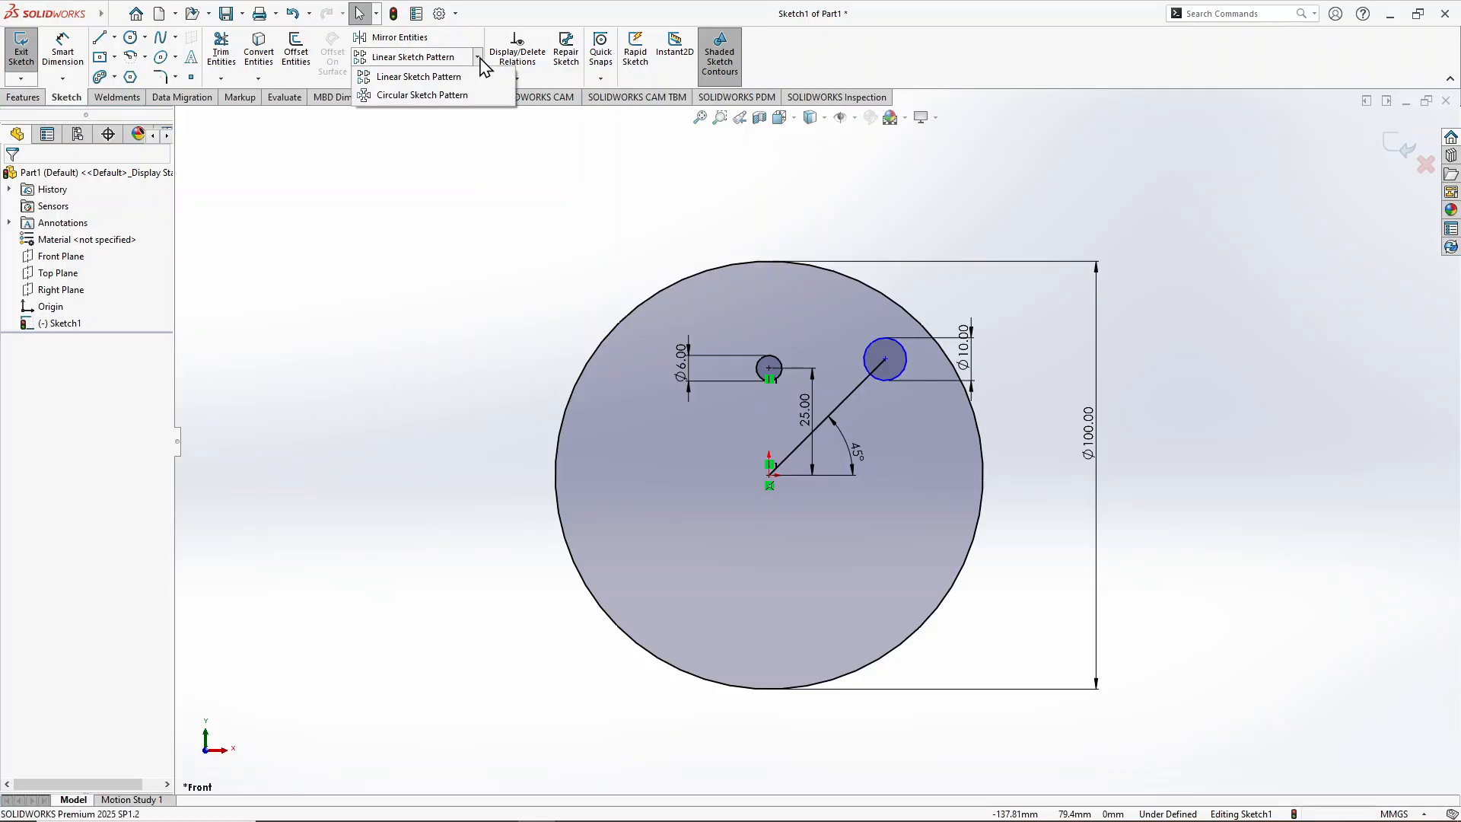
pyautogui.click(458, 98)
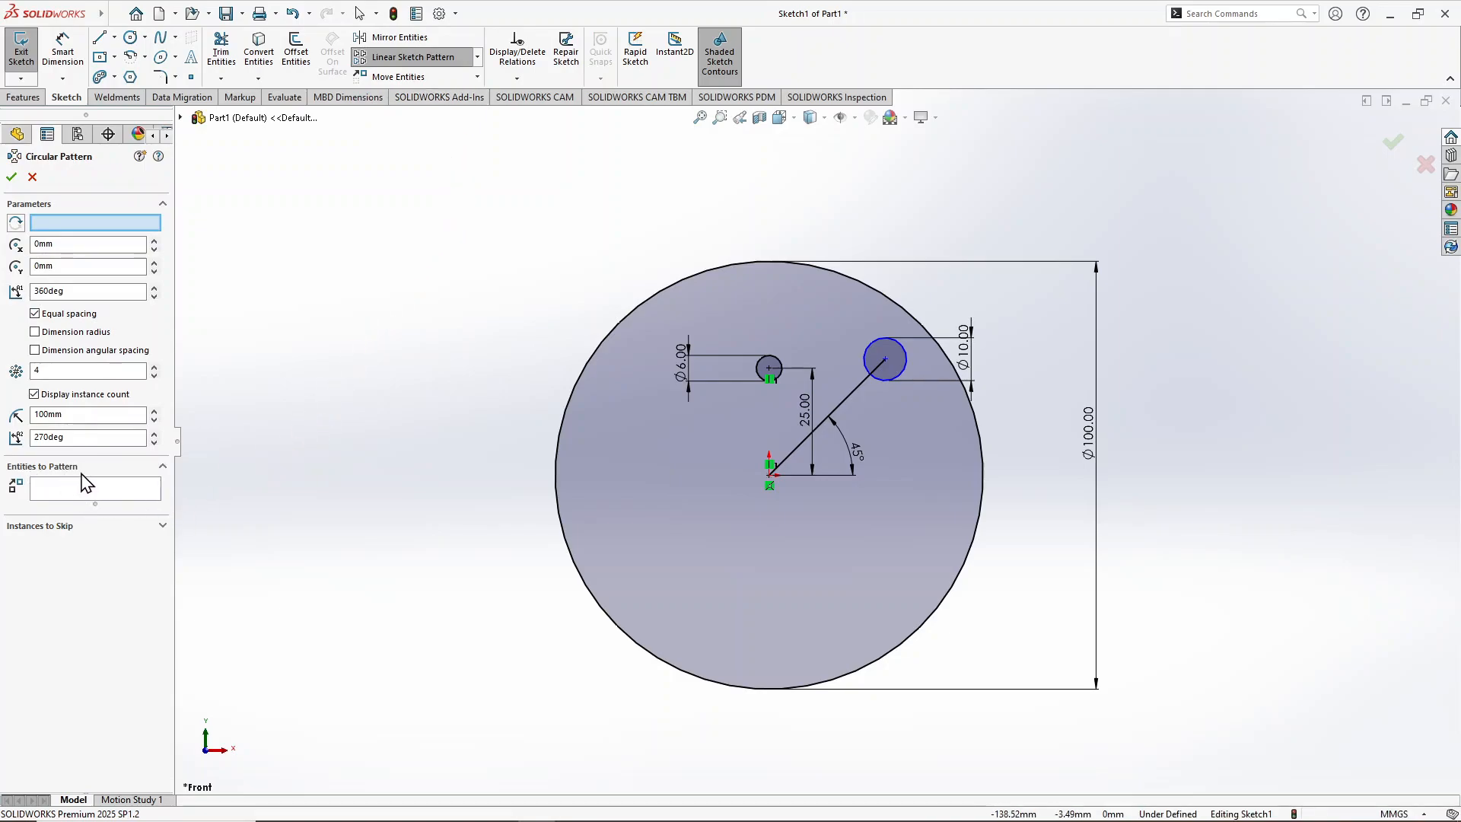
pyautogui.click(76, 493)
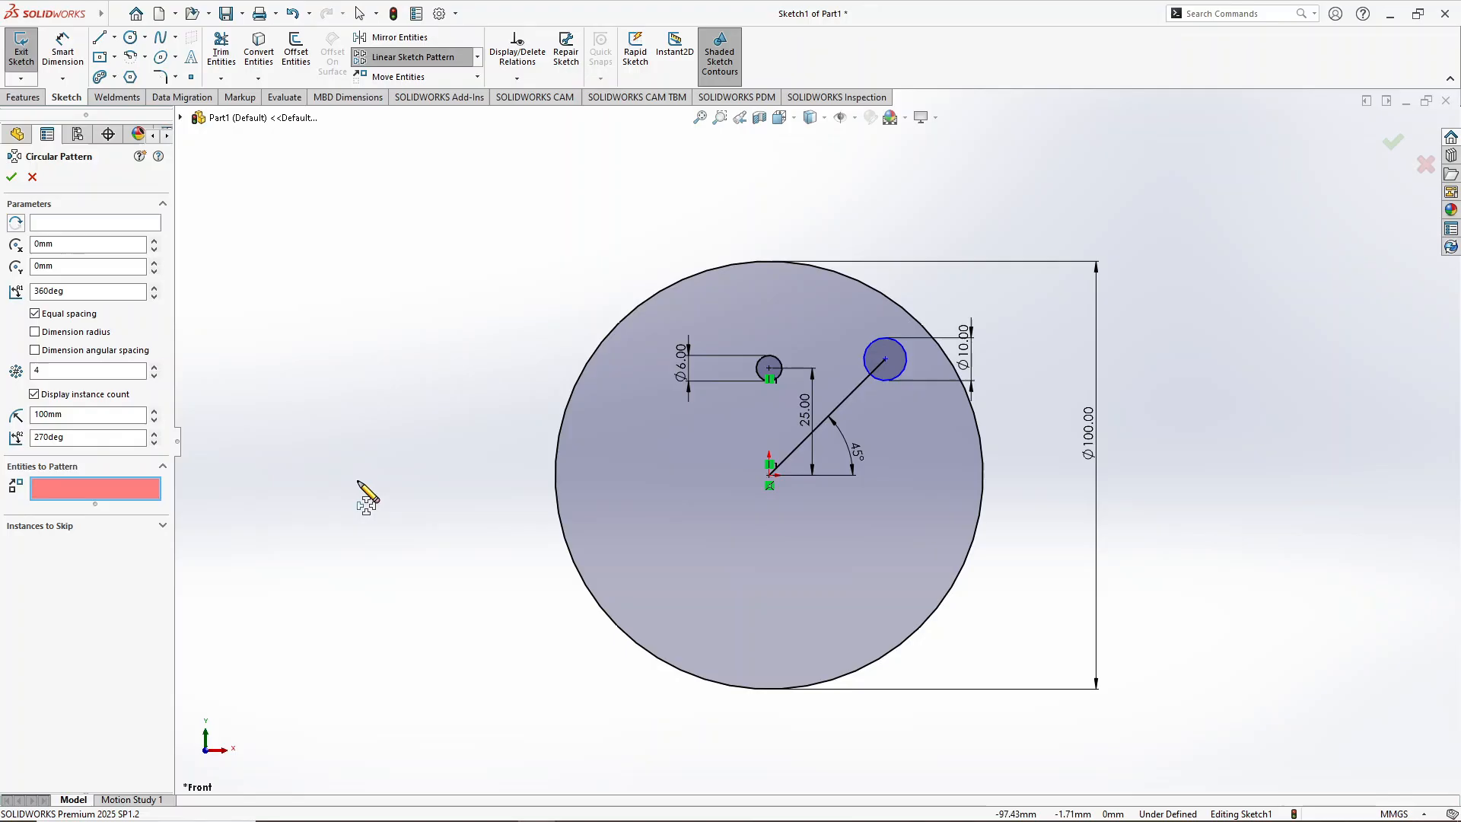
pyautogui.click(778, 362)
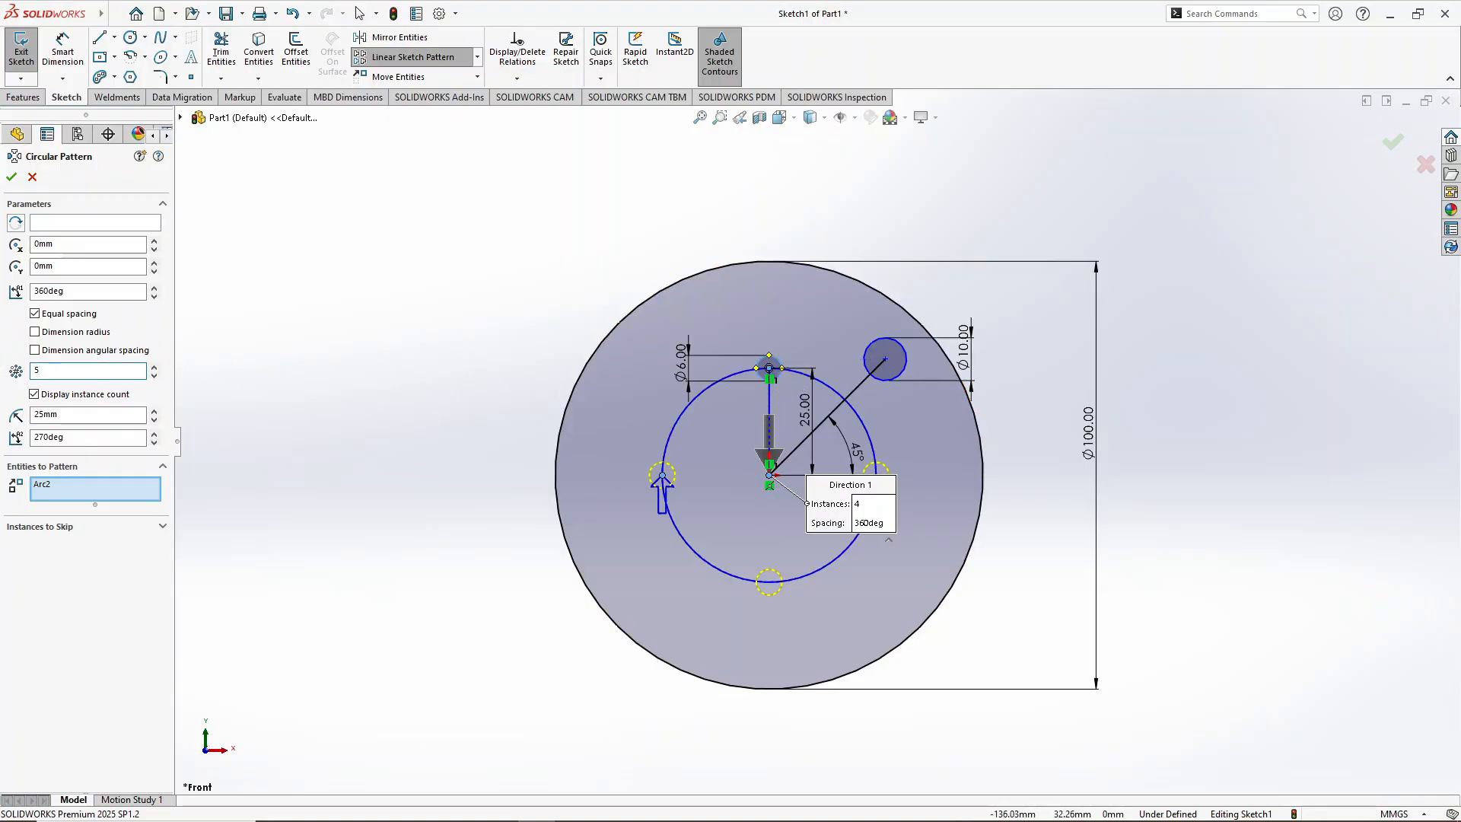
pyautogui.moveTo(65, 374); pyautogui.dragTo(29, 373)
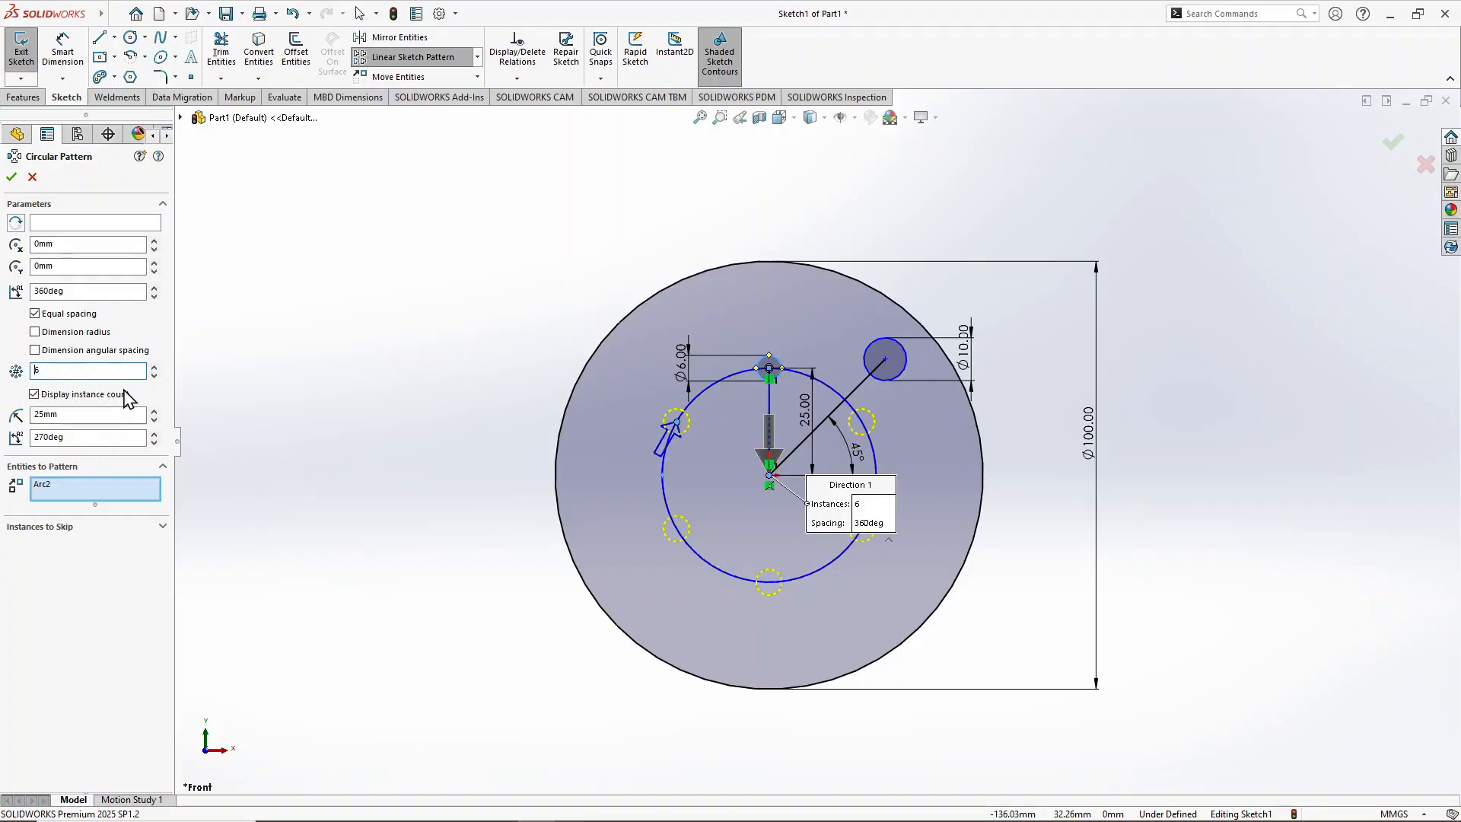
pyautogui.moveTo(124, 373); pyautogui.dragTo(26, 371)
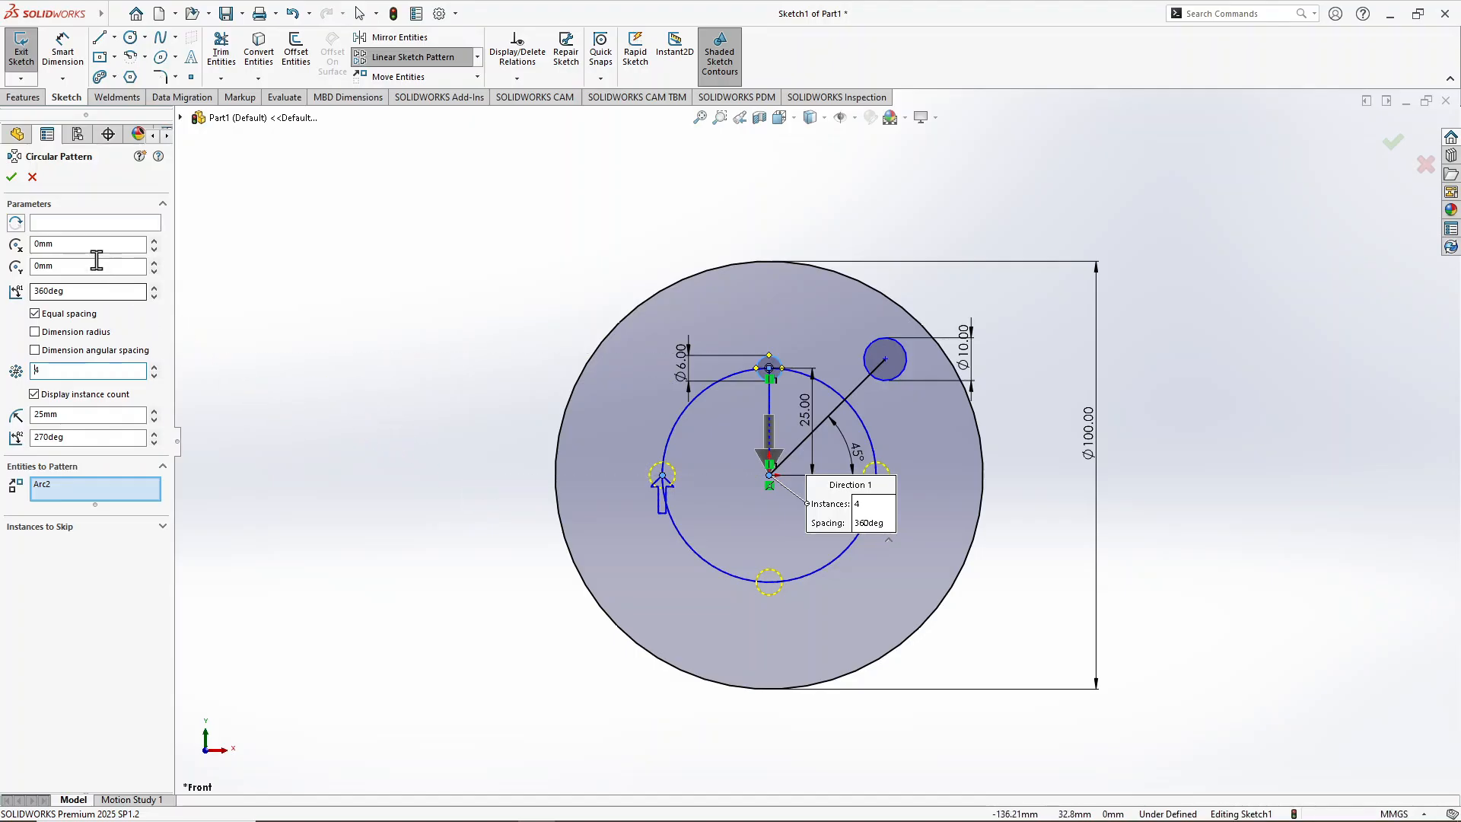
pyautogui.click(36, 225)
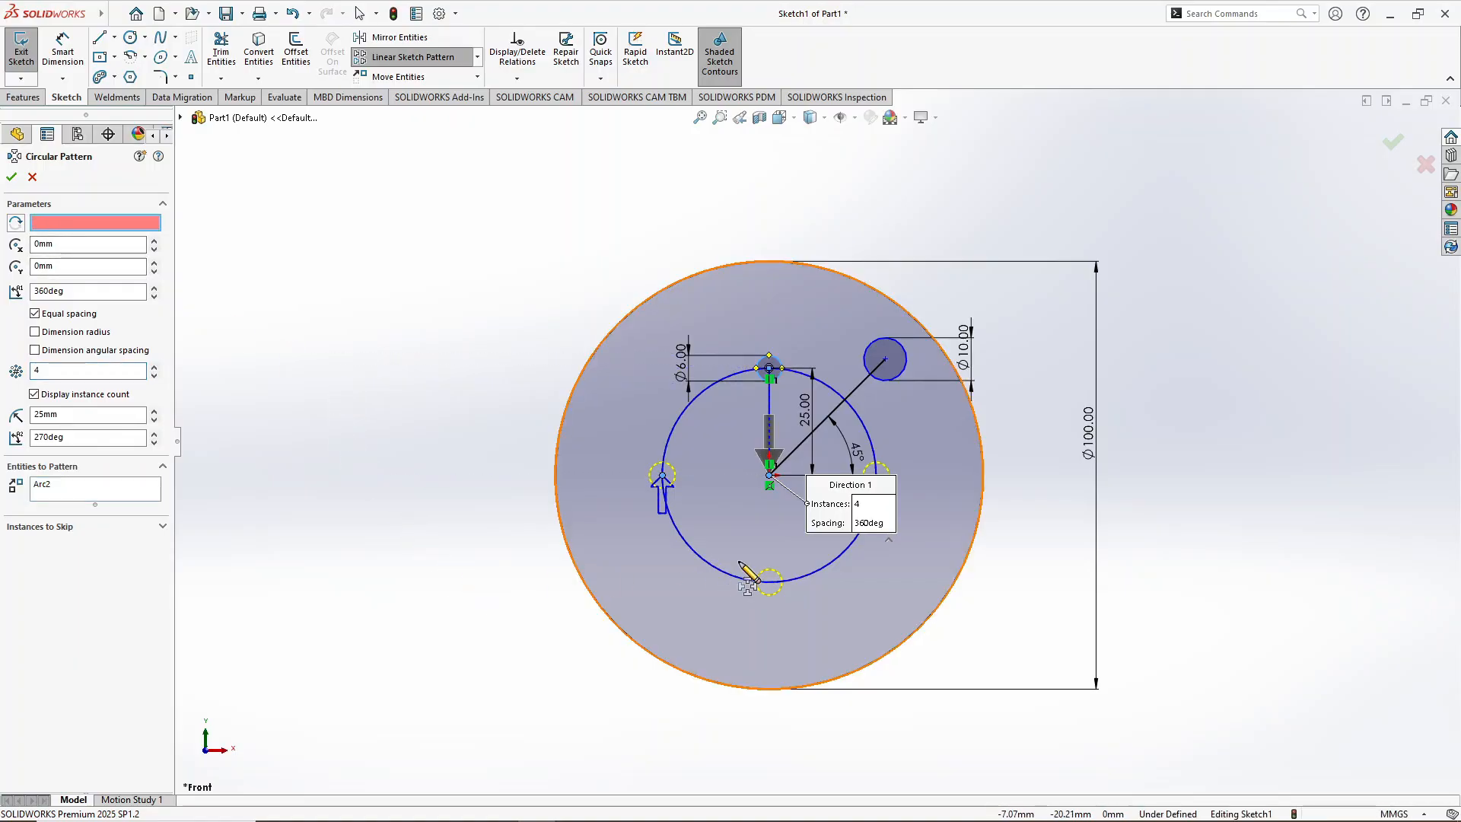
pyautogui.click(770, 478)
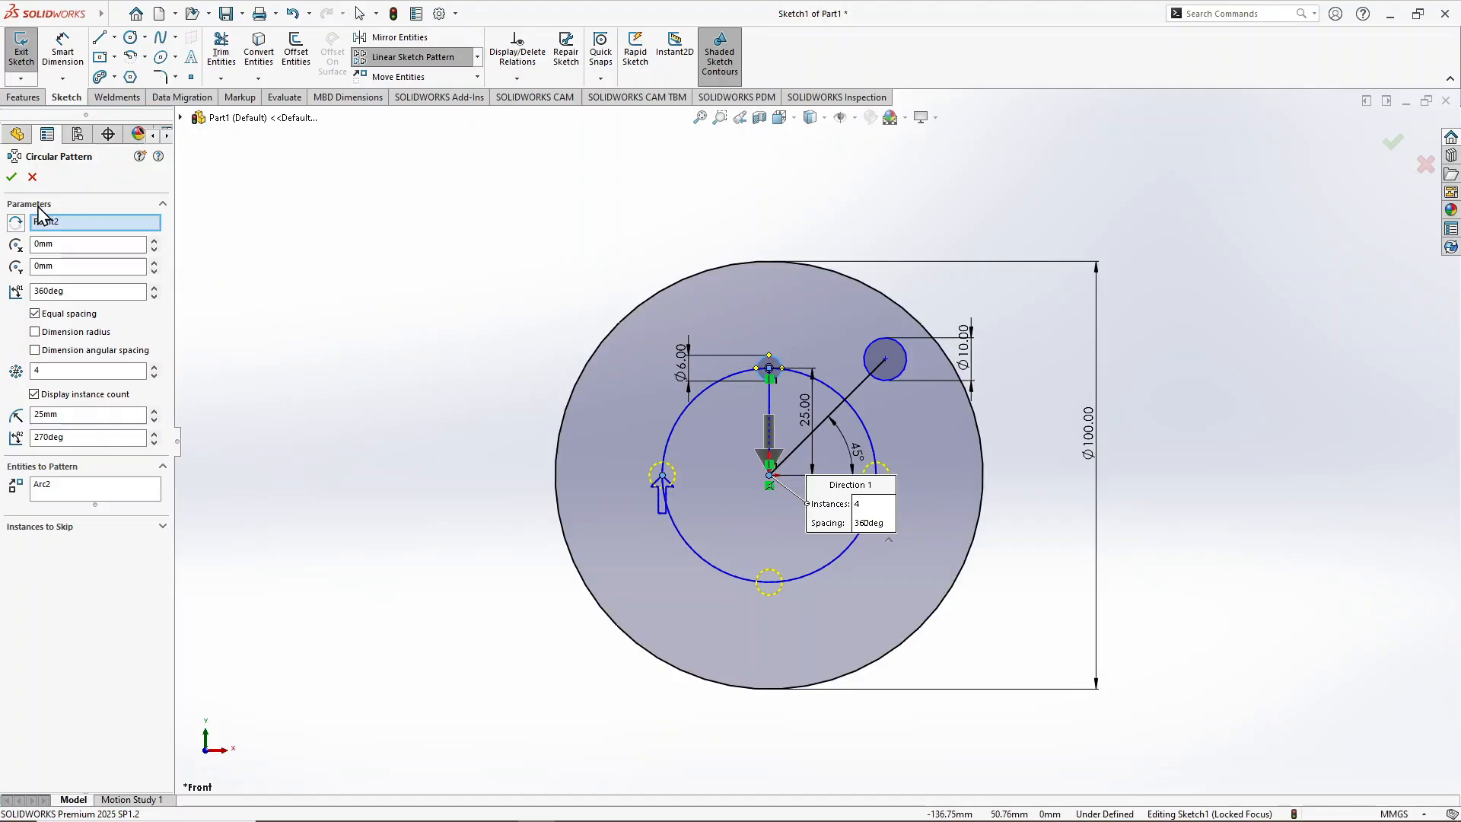
pyautogui.click(12, 177)
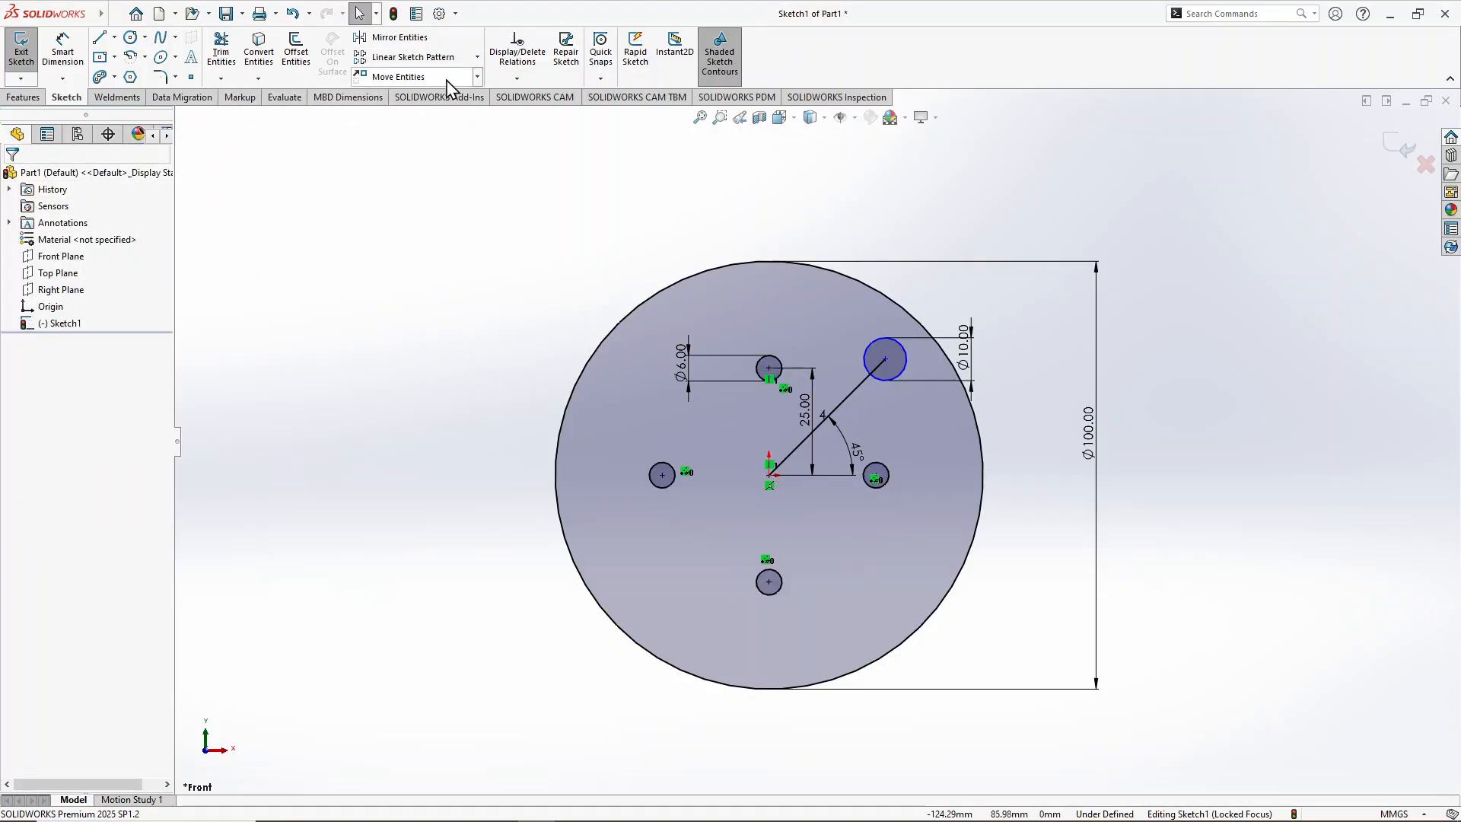
# Step: Create a circular sketch pattern of the 10 mm circle around the origin with 4 equally spaced instances over 360°
pyautogui.click(478, 58)
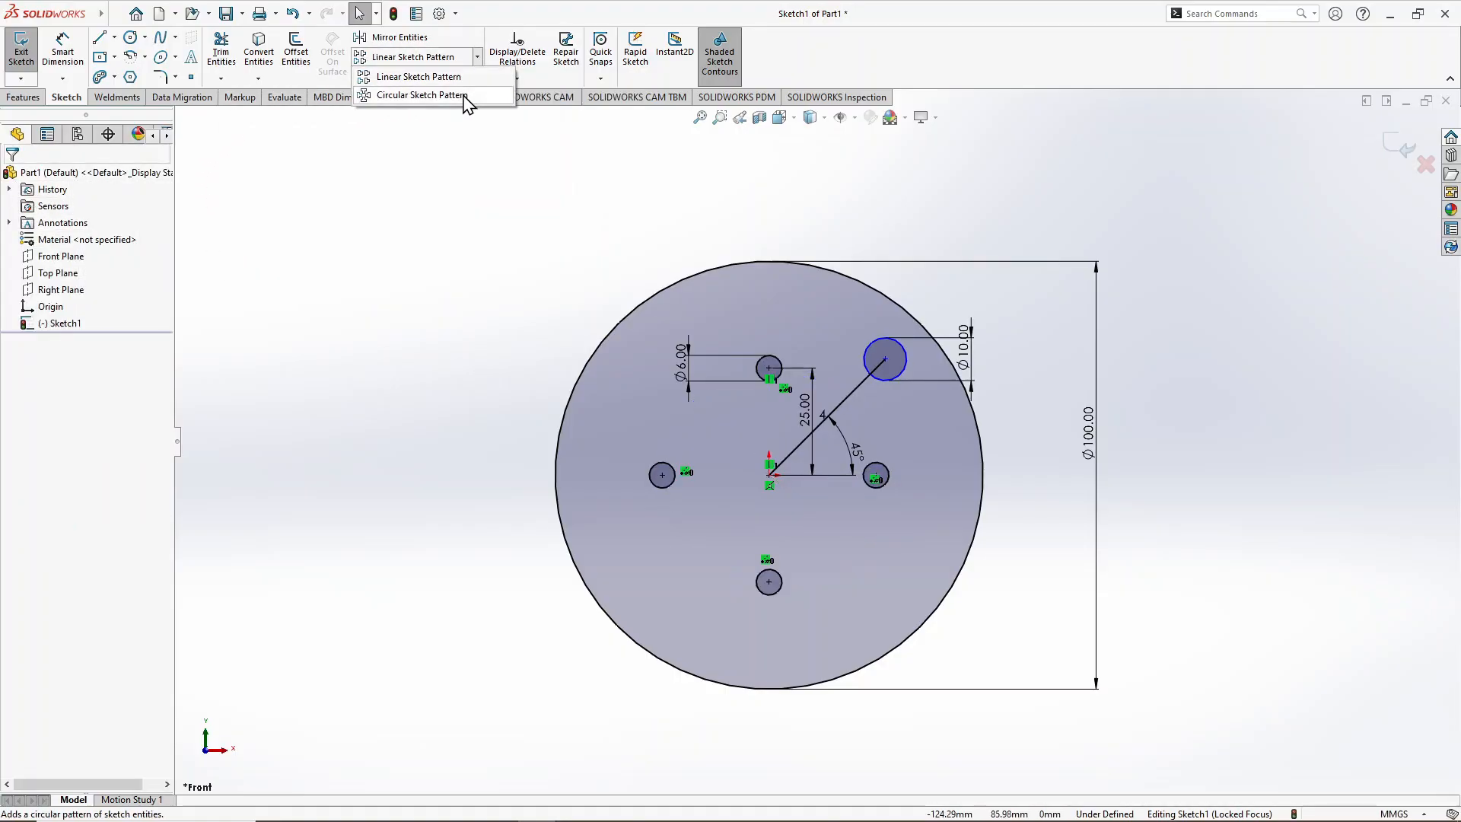
pyautogui.click(422, 95)
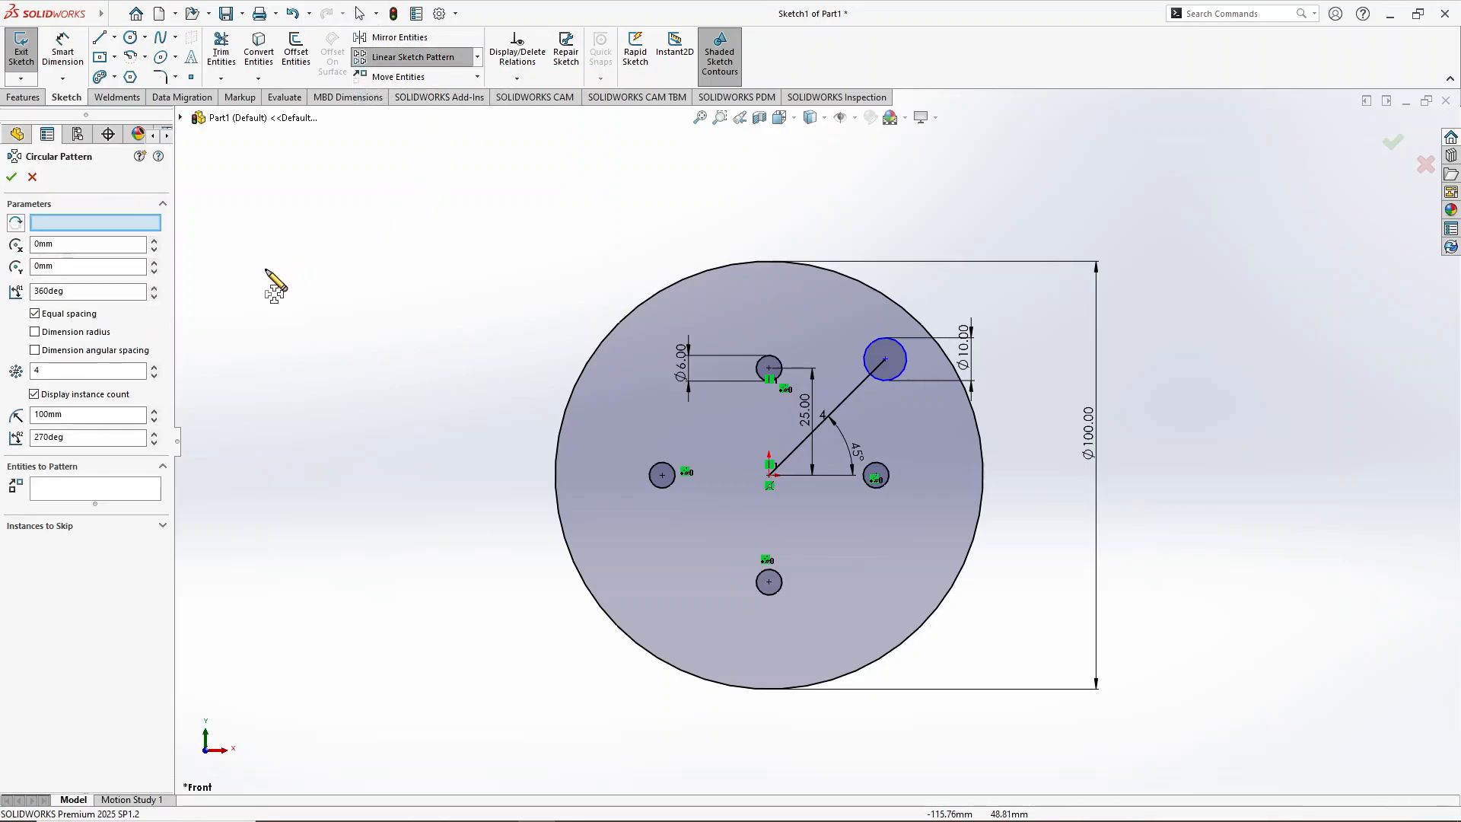
pyautogui.click(74, 495)
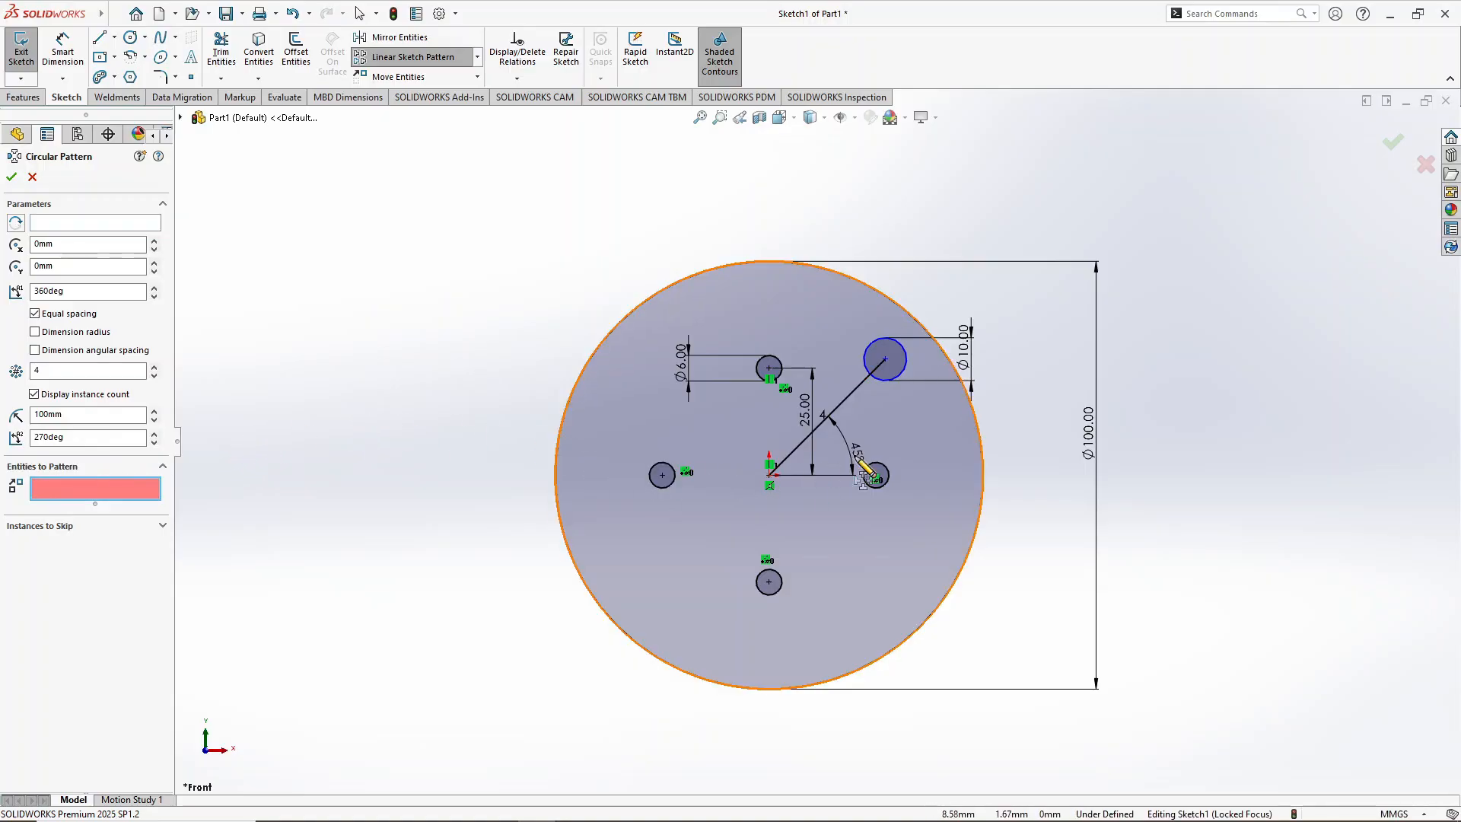
pyautogui.click(909, 367)
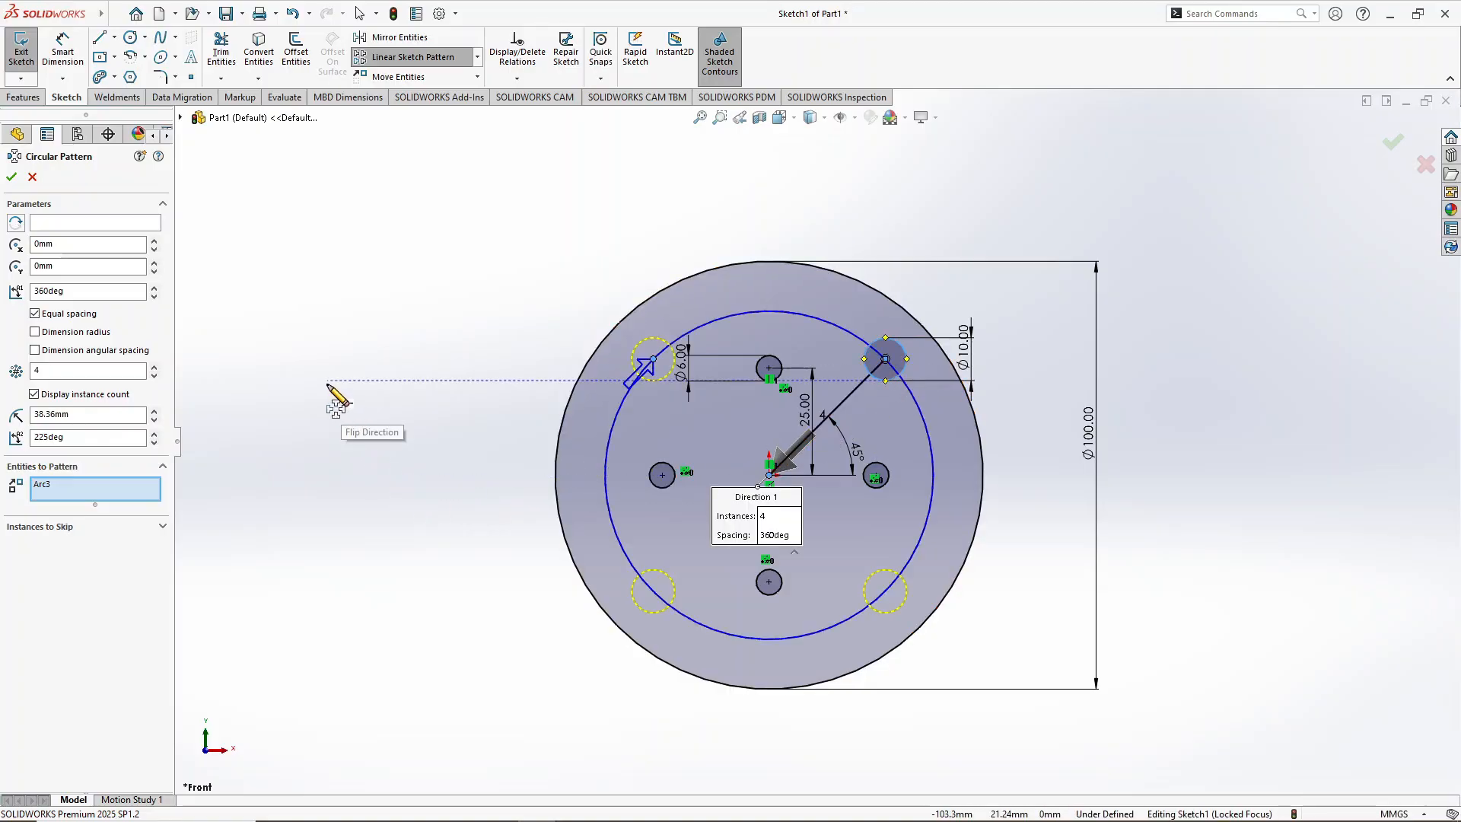
pyautogui.click(43, 373)
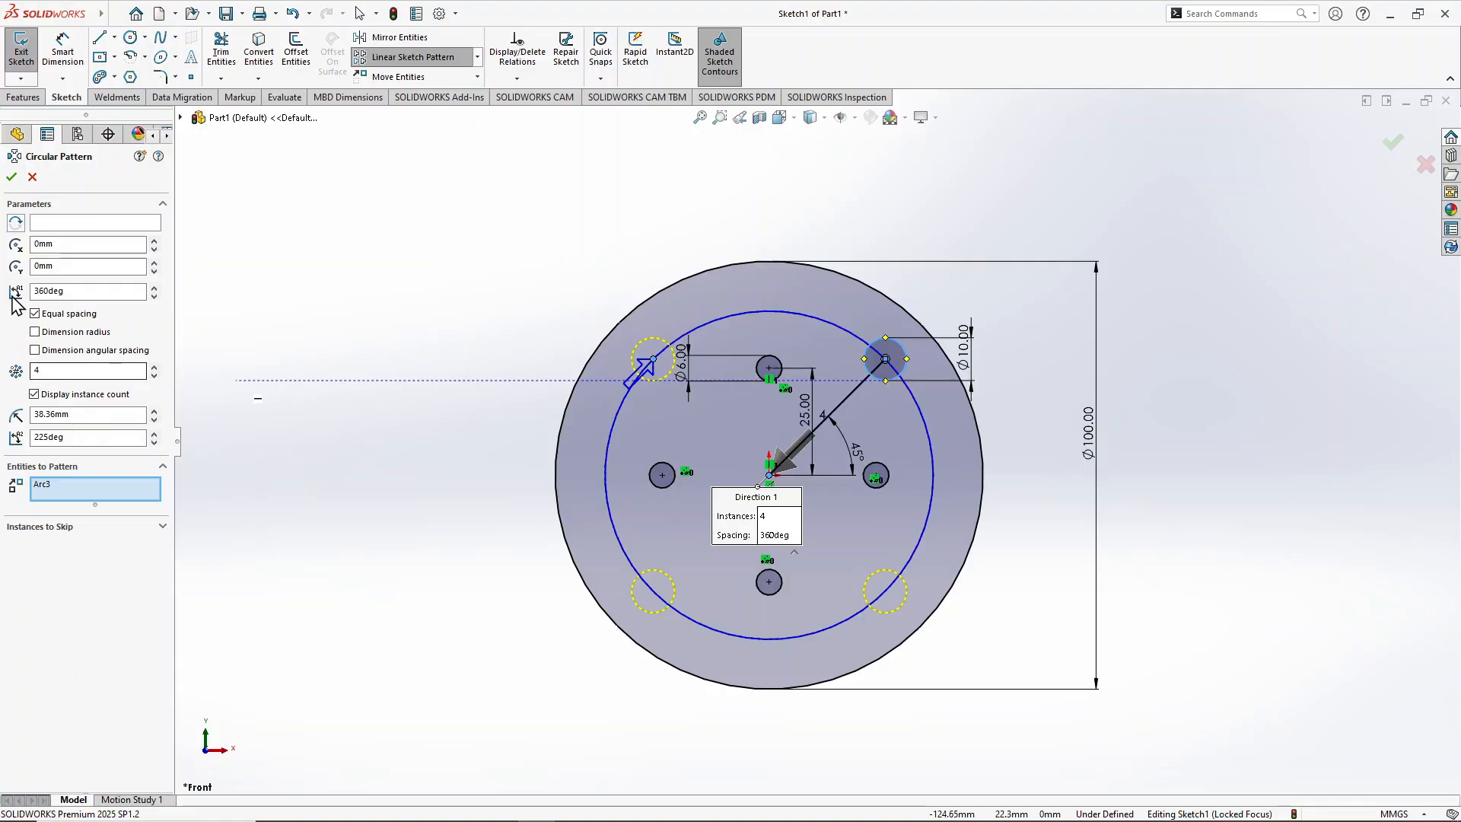
pyautogui.click(11, 177)
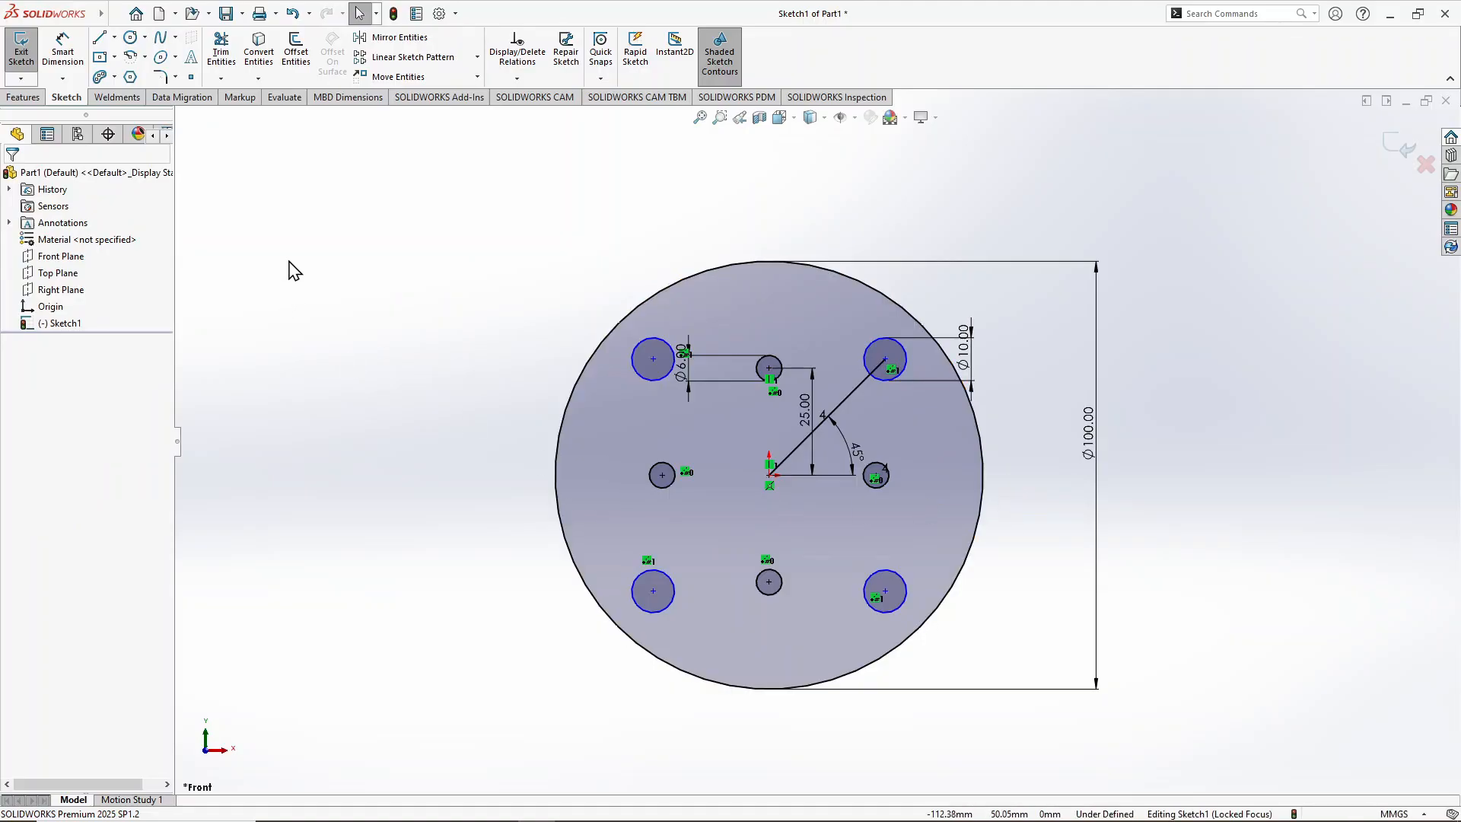
# Step: Draw a circle centred on the origin and set its radius to 20 mm
pyautogui.click(131, 38)
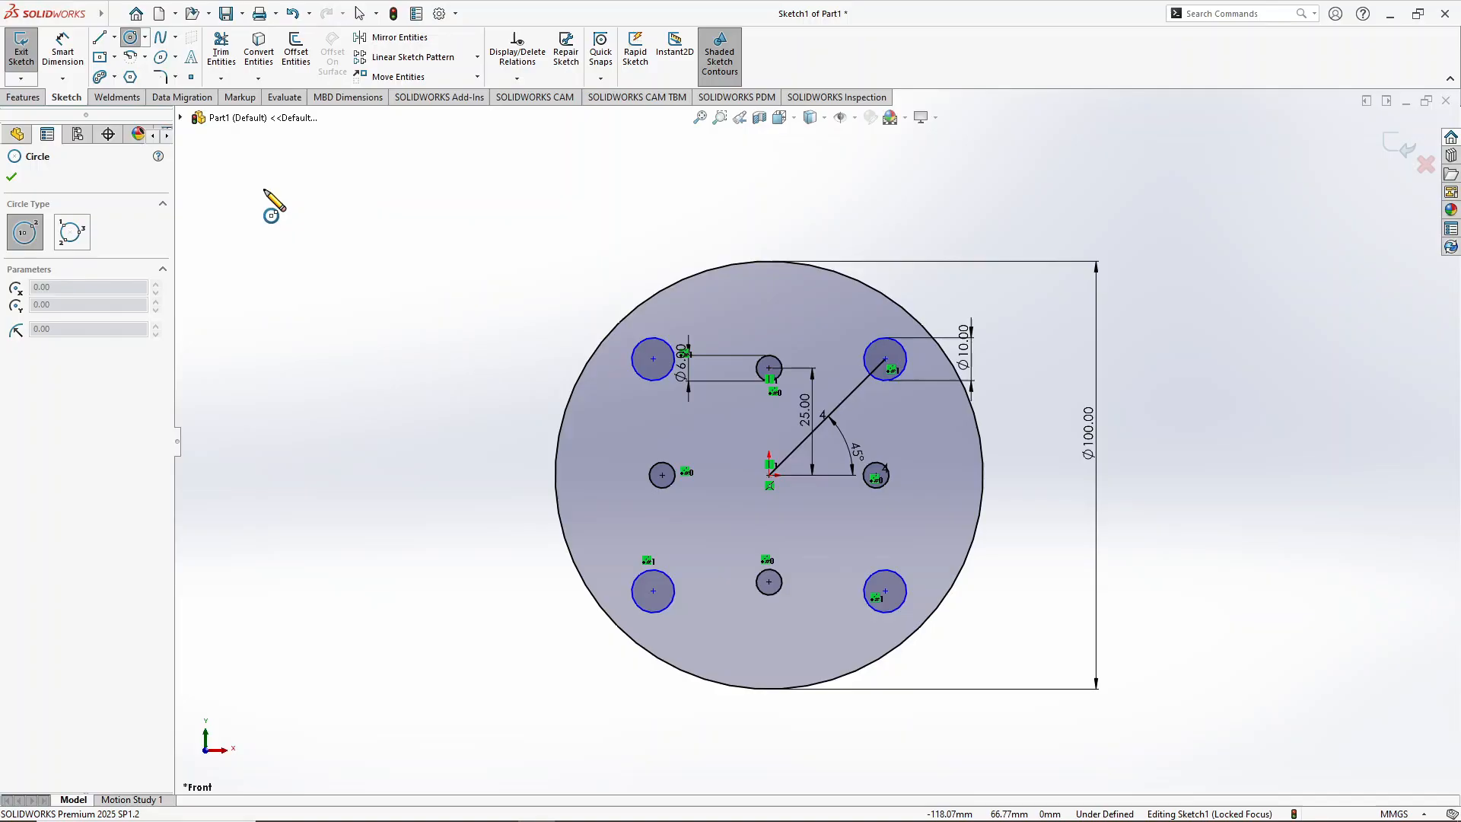
pyautogui.click(769, 475)
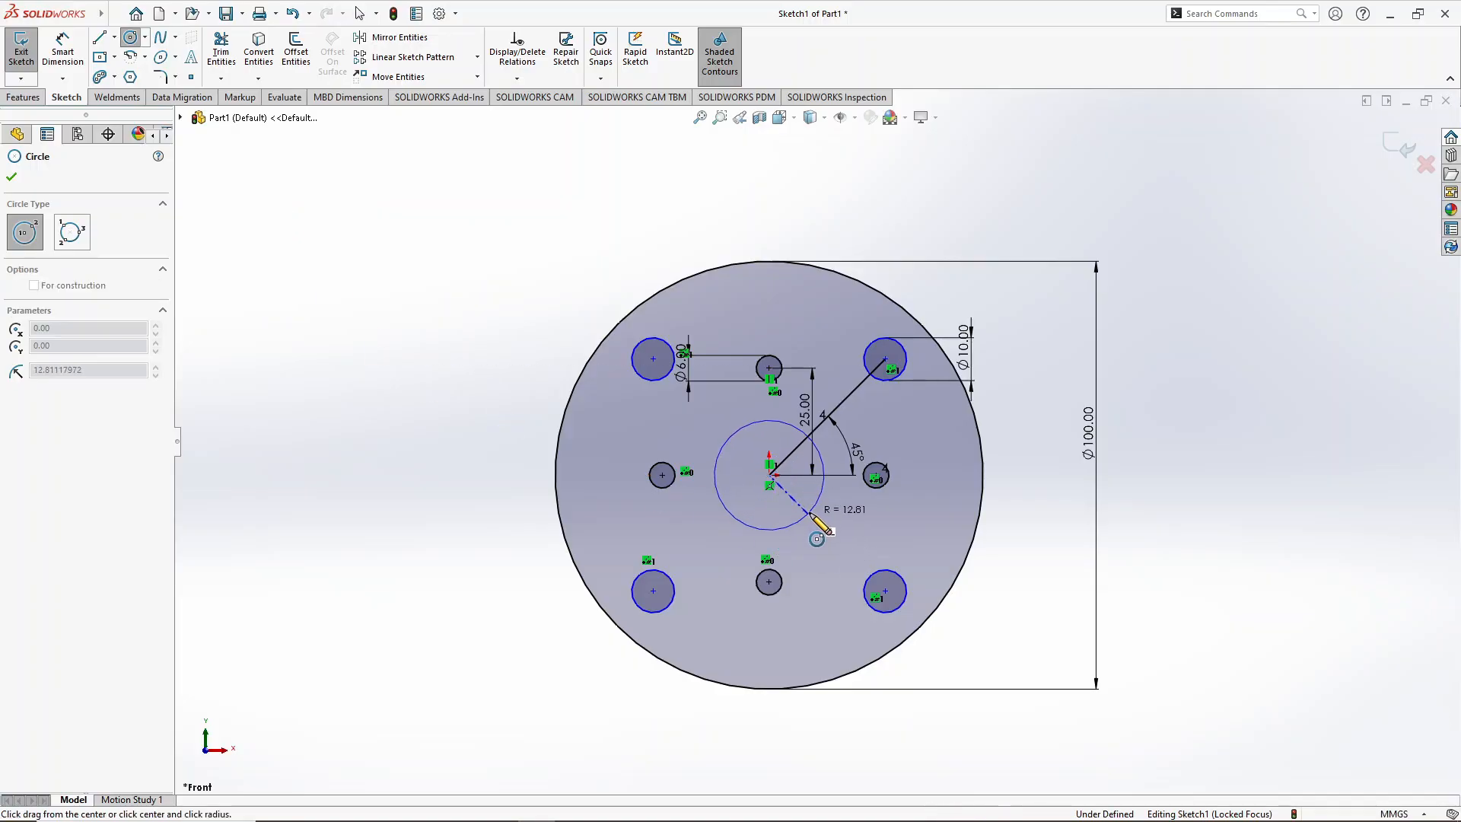
pyautogui.click(808, 514)
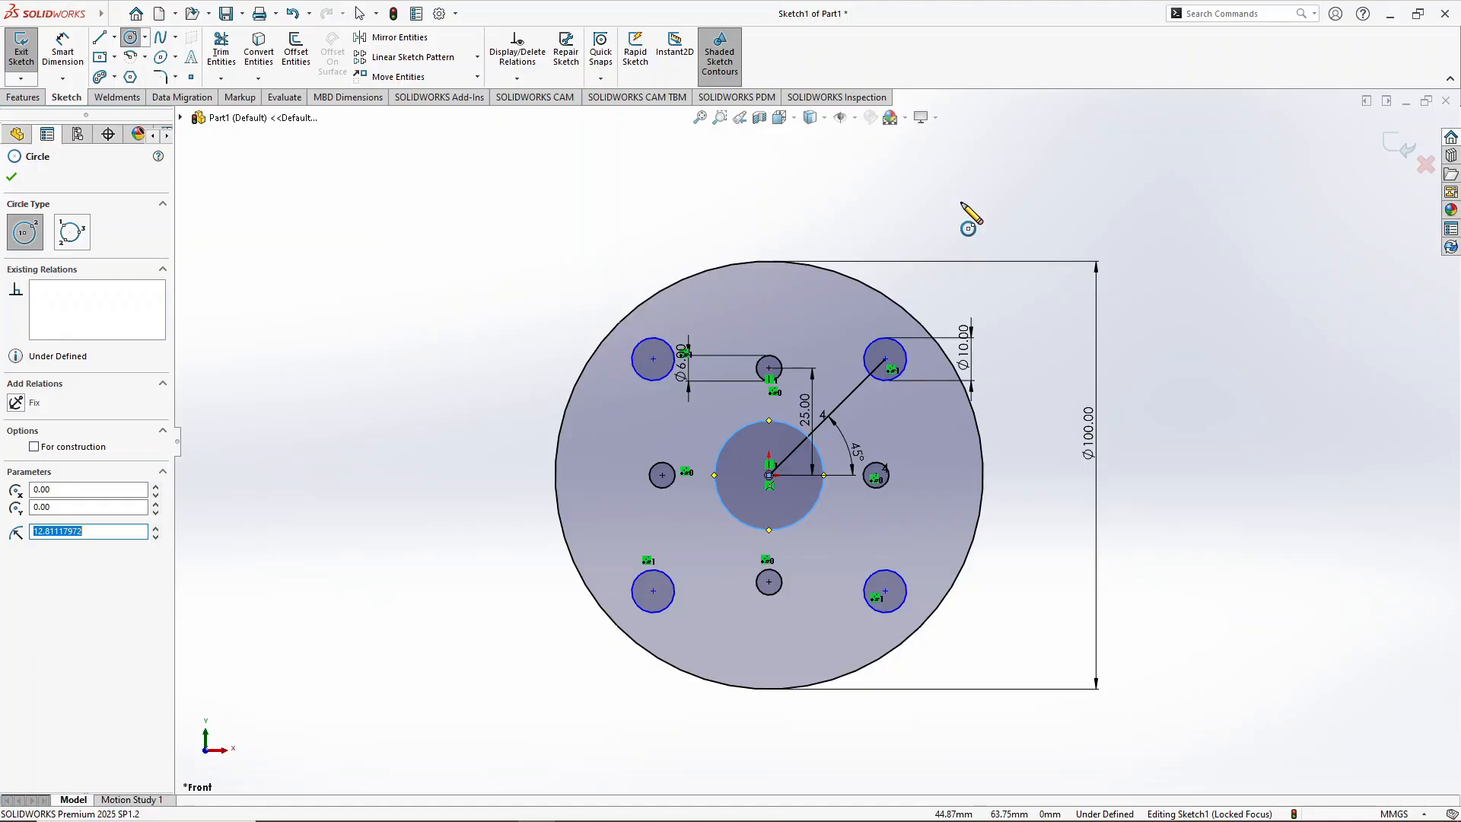
pyautogui.write('20')
pyautogui.press('Return')
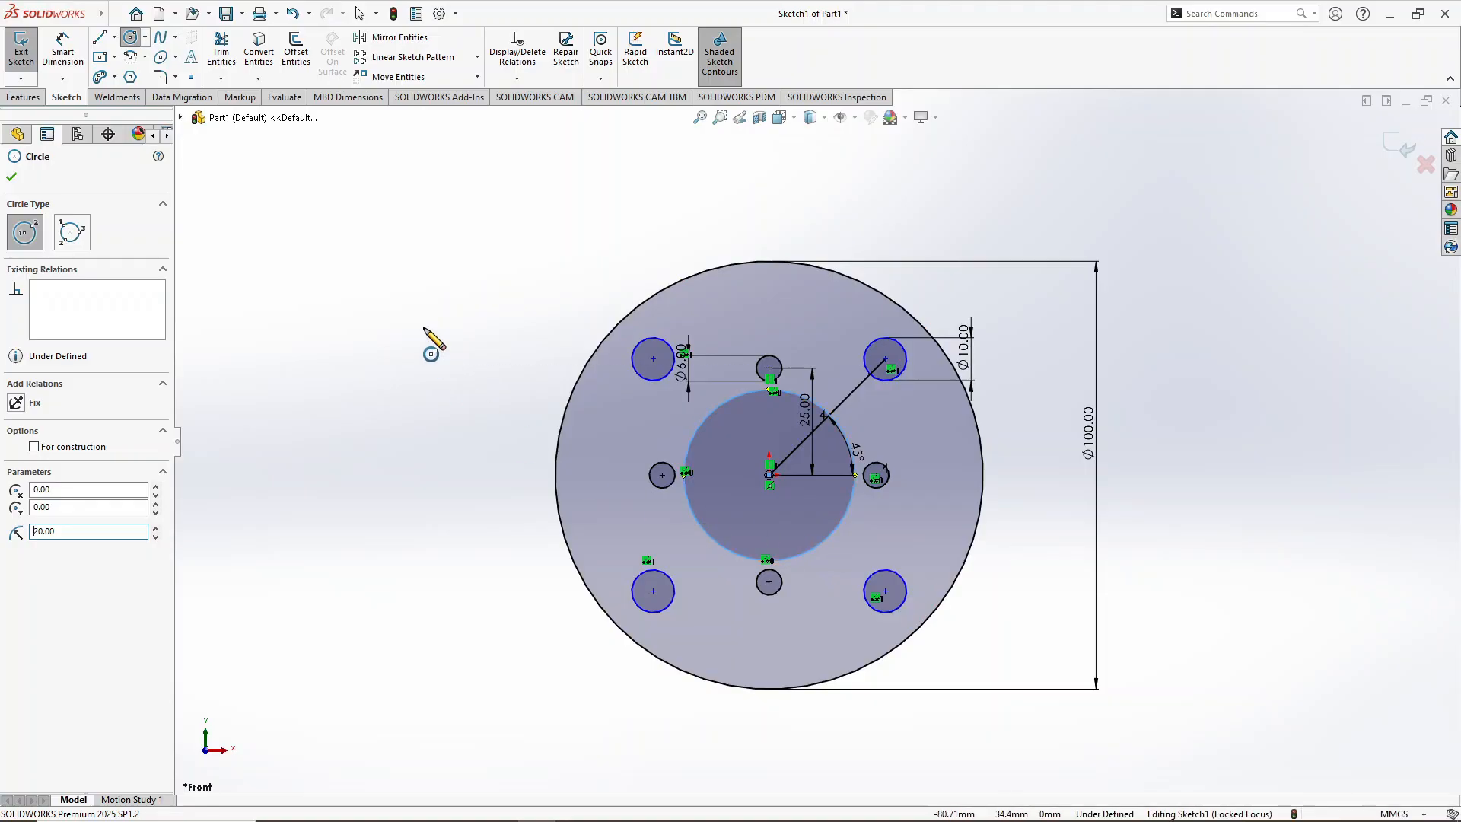
# Step: Dimension the central circle's diameter as 40 mm, placing the dimension outside the disc
pyautogui.click(64, 54)
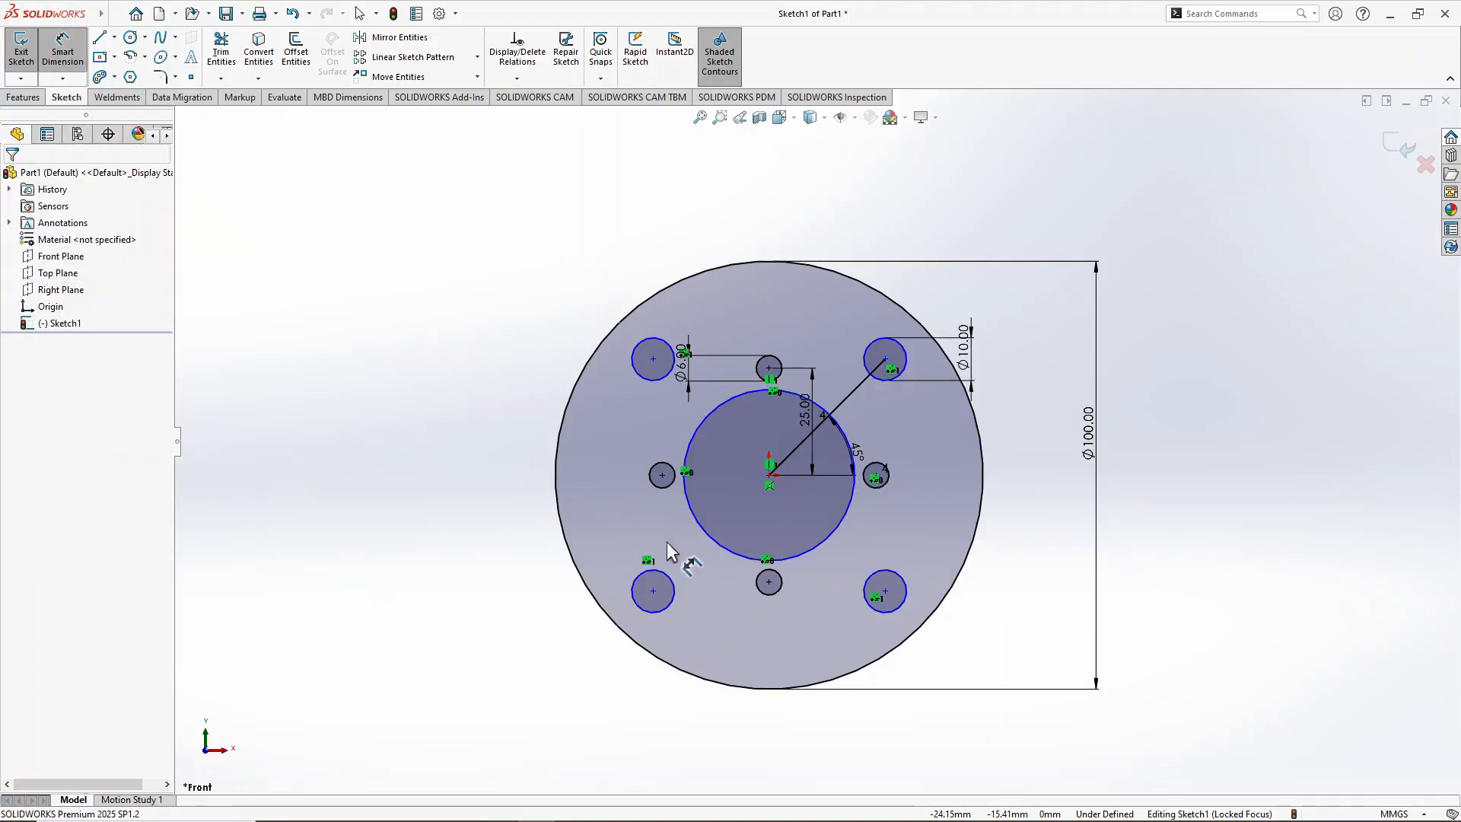
pyautogui.click(687, 505)
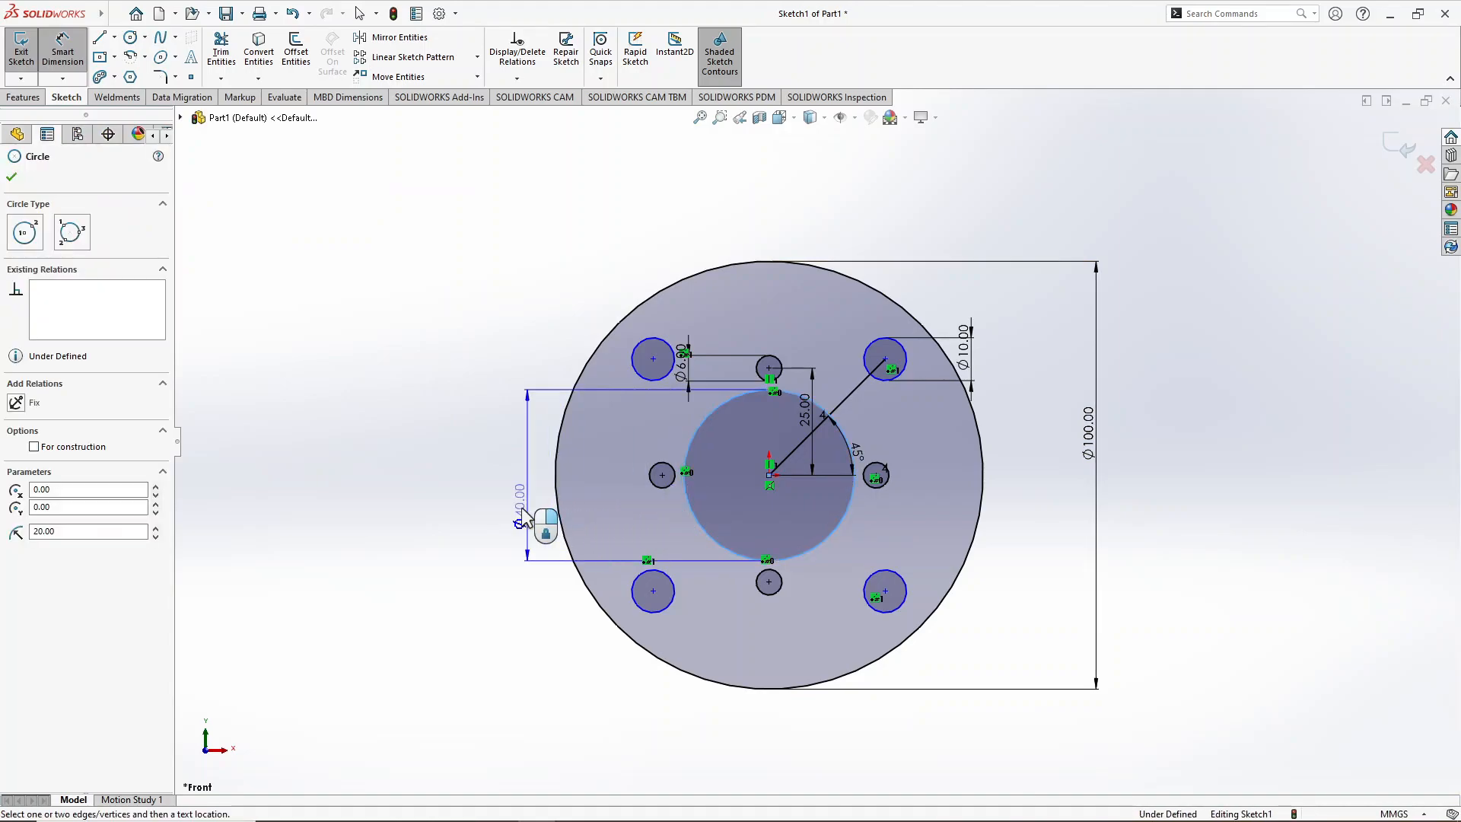
pyautogui.click(480, 489)
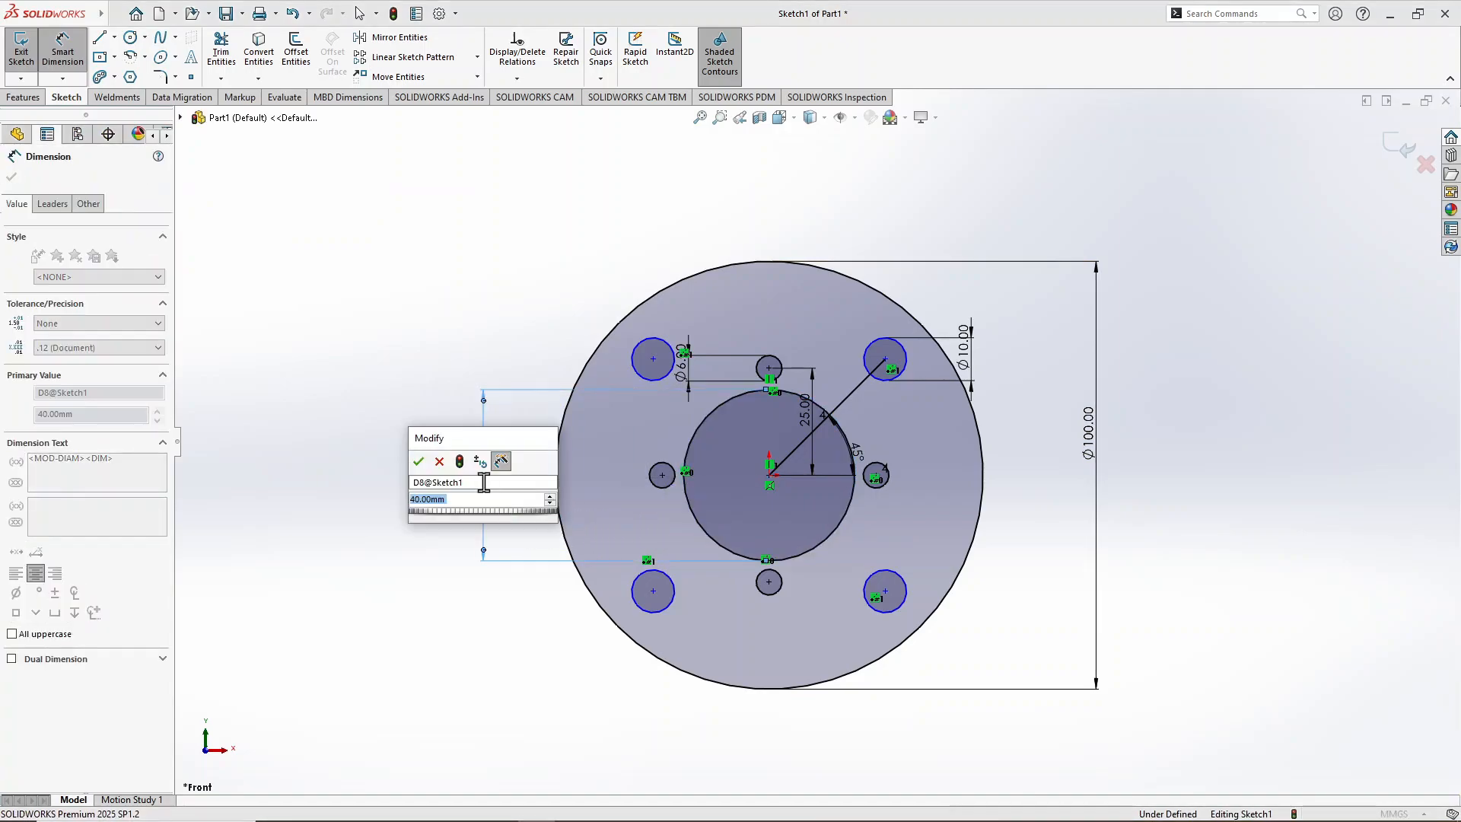
pyautogui.click(417, 463)
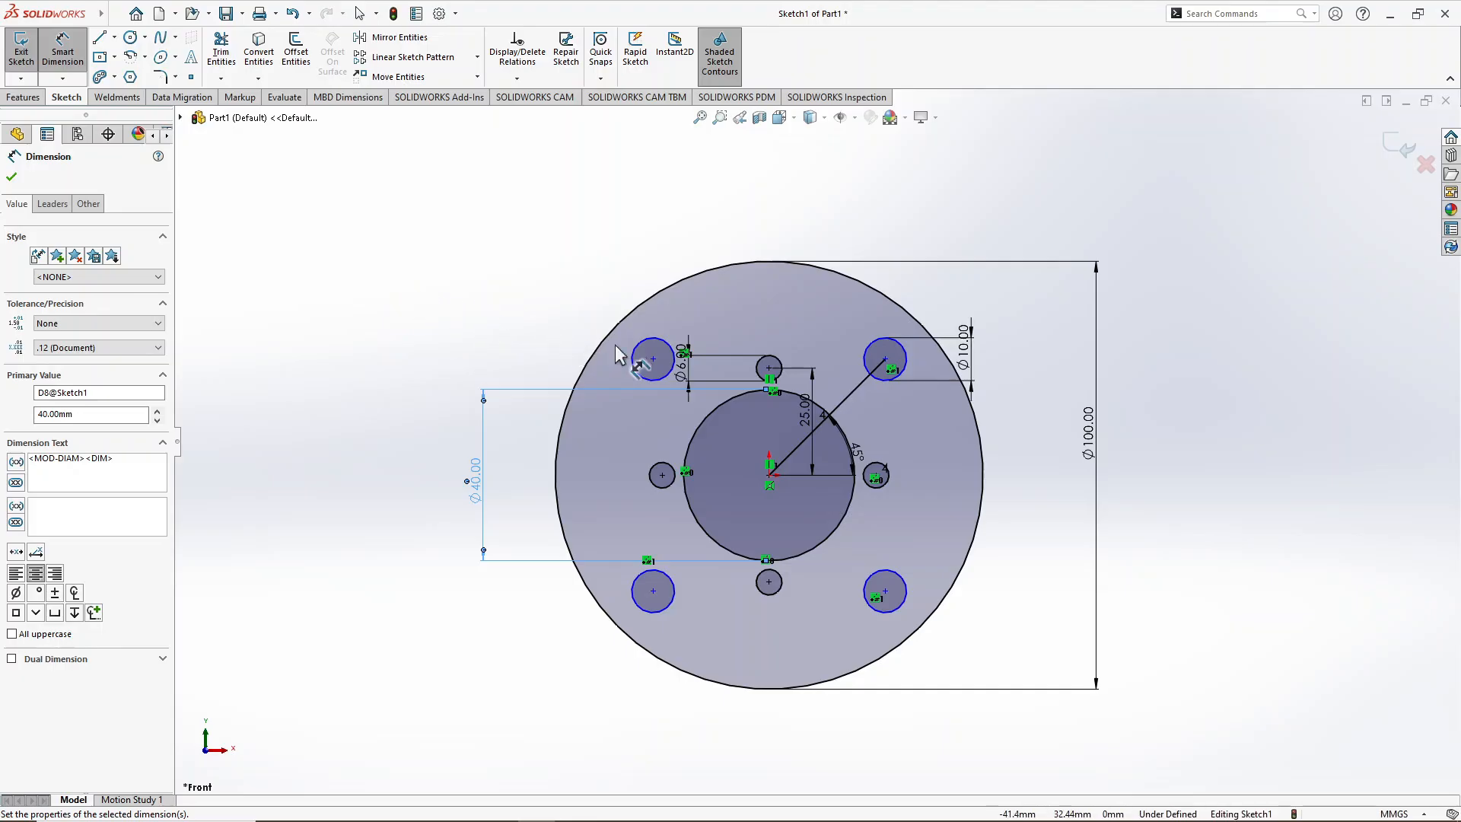
# Step: Dimension the distance from the upper-right 10 mm circle's centre to the origin as 25 mm
pyautogui.click(885, 359)
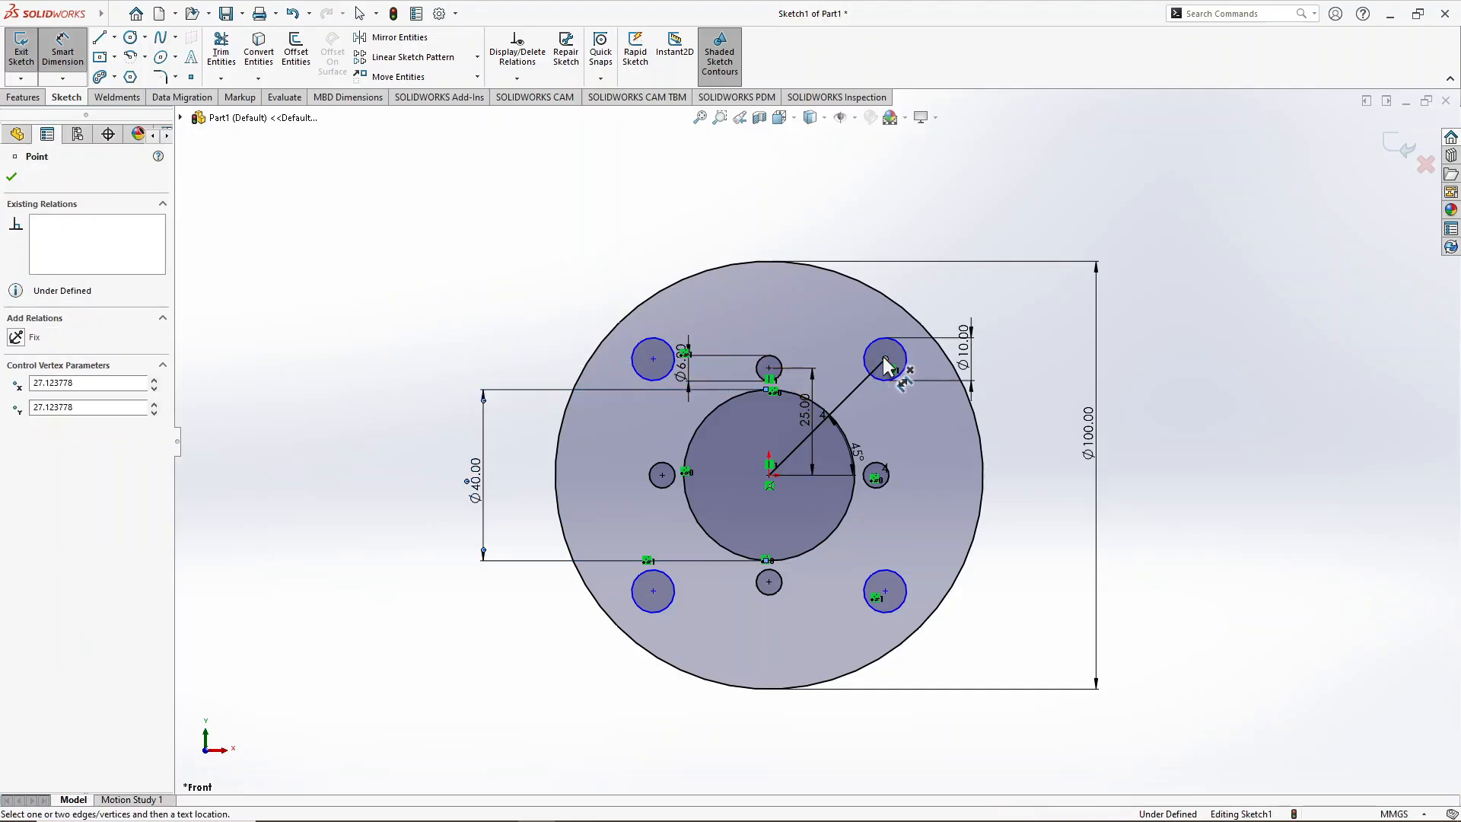
pyautogui.click(770, 475)
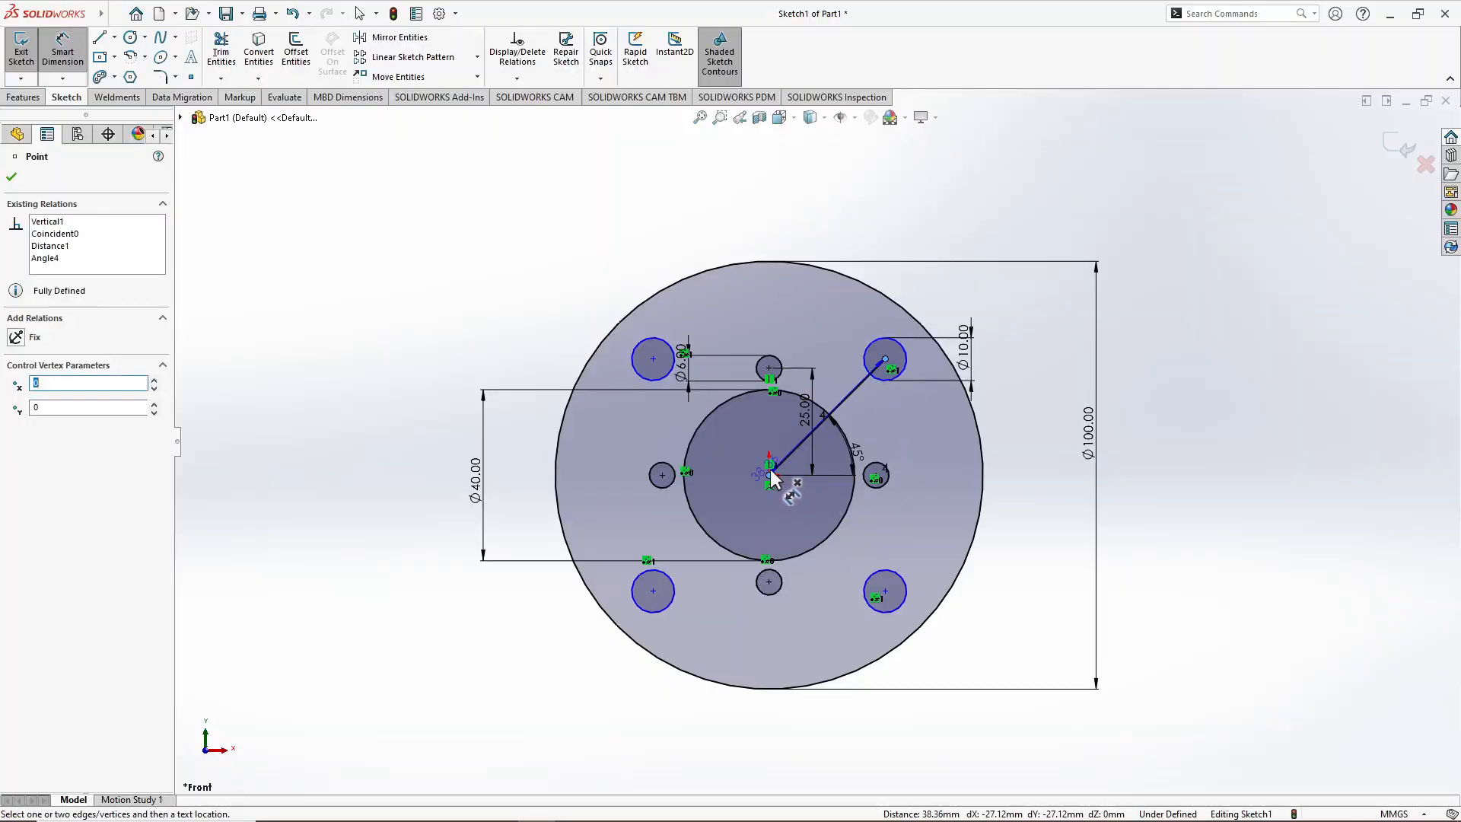
pyautogui.click(833, 390)
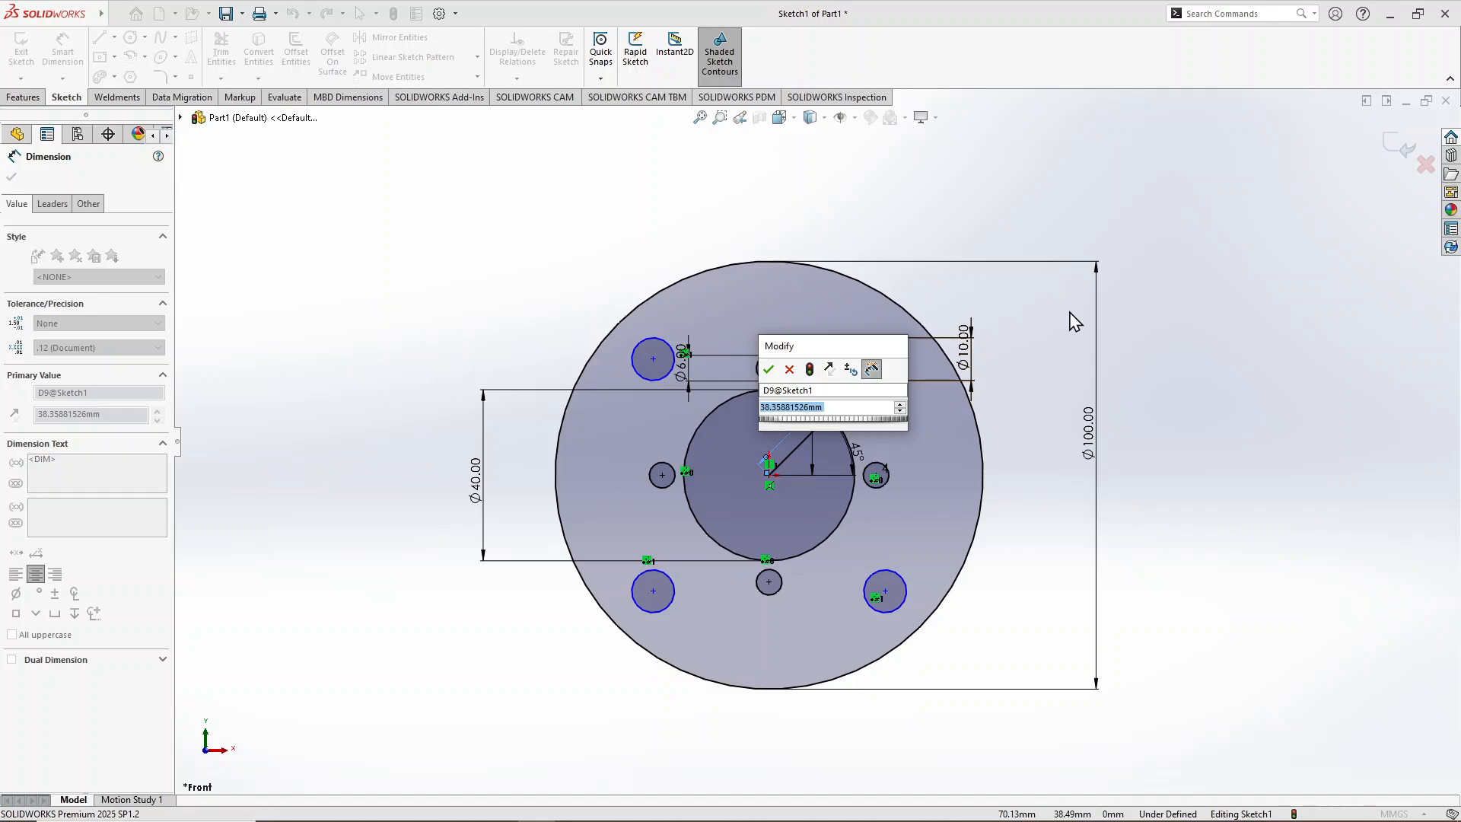
pyautogui.write('25')
pyautogui.press('Return')
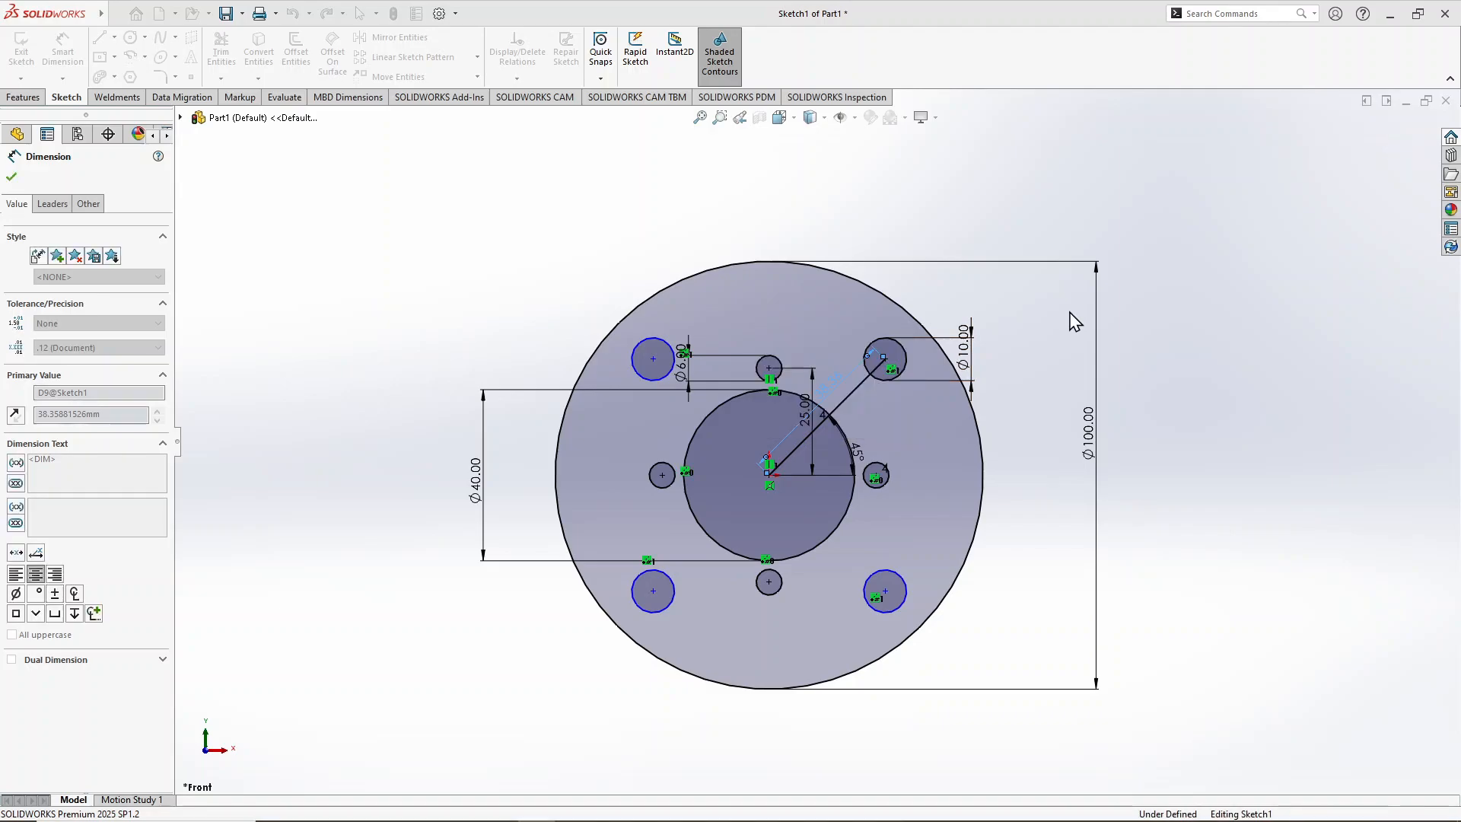
# Step: Set the distance between the origin and the upper-right 10 mm circle's centre to 40 mm
pyautogui.click(517, 302)
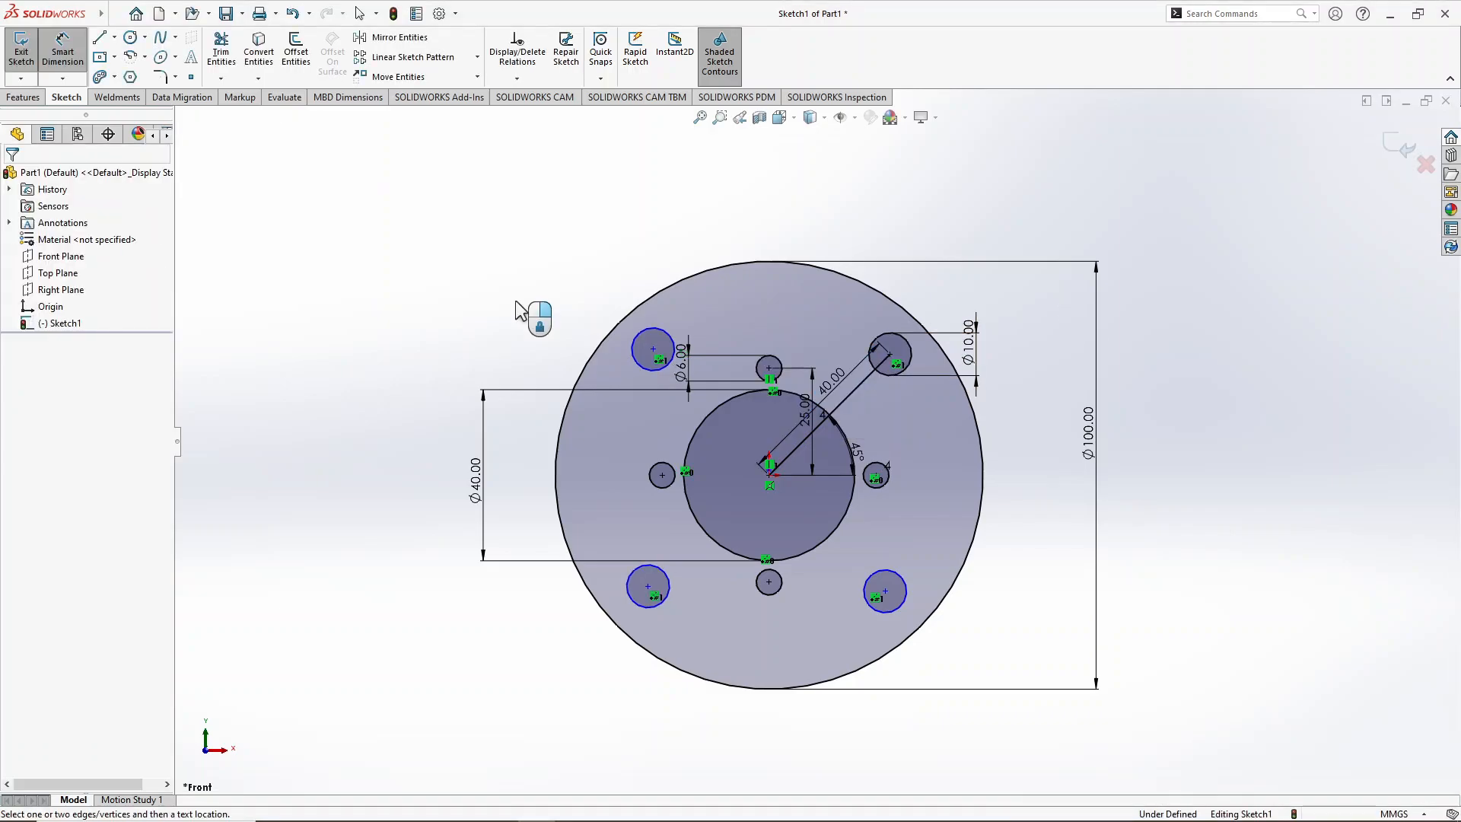
# Step: Extrude the disc region surrounding the holes to a 20 mm depth with the Mid Plane end condition
pyautogui.click(24, 99)
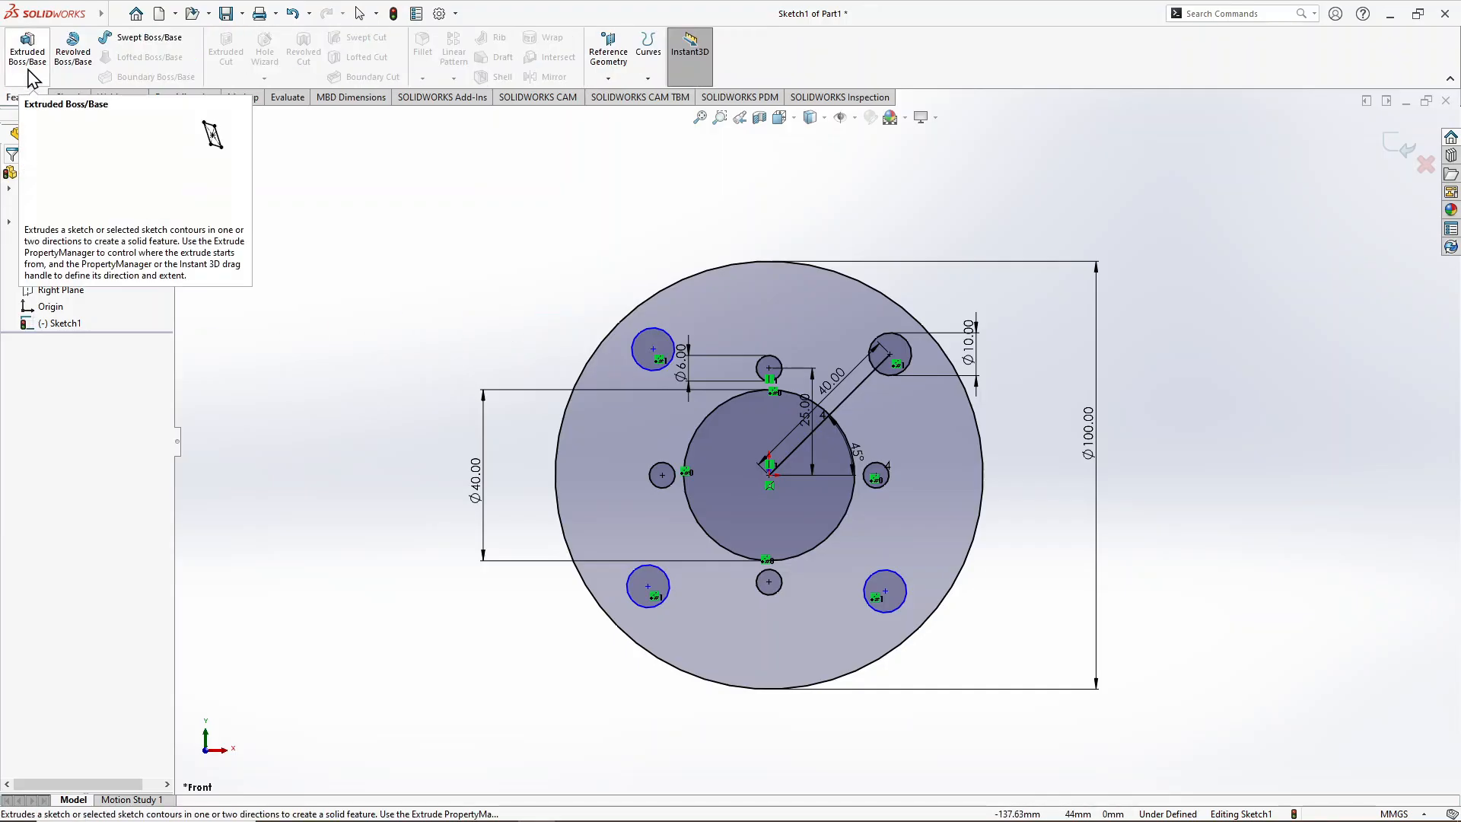
pyautogui.click(29, 71)
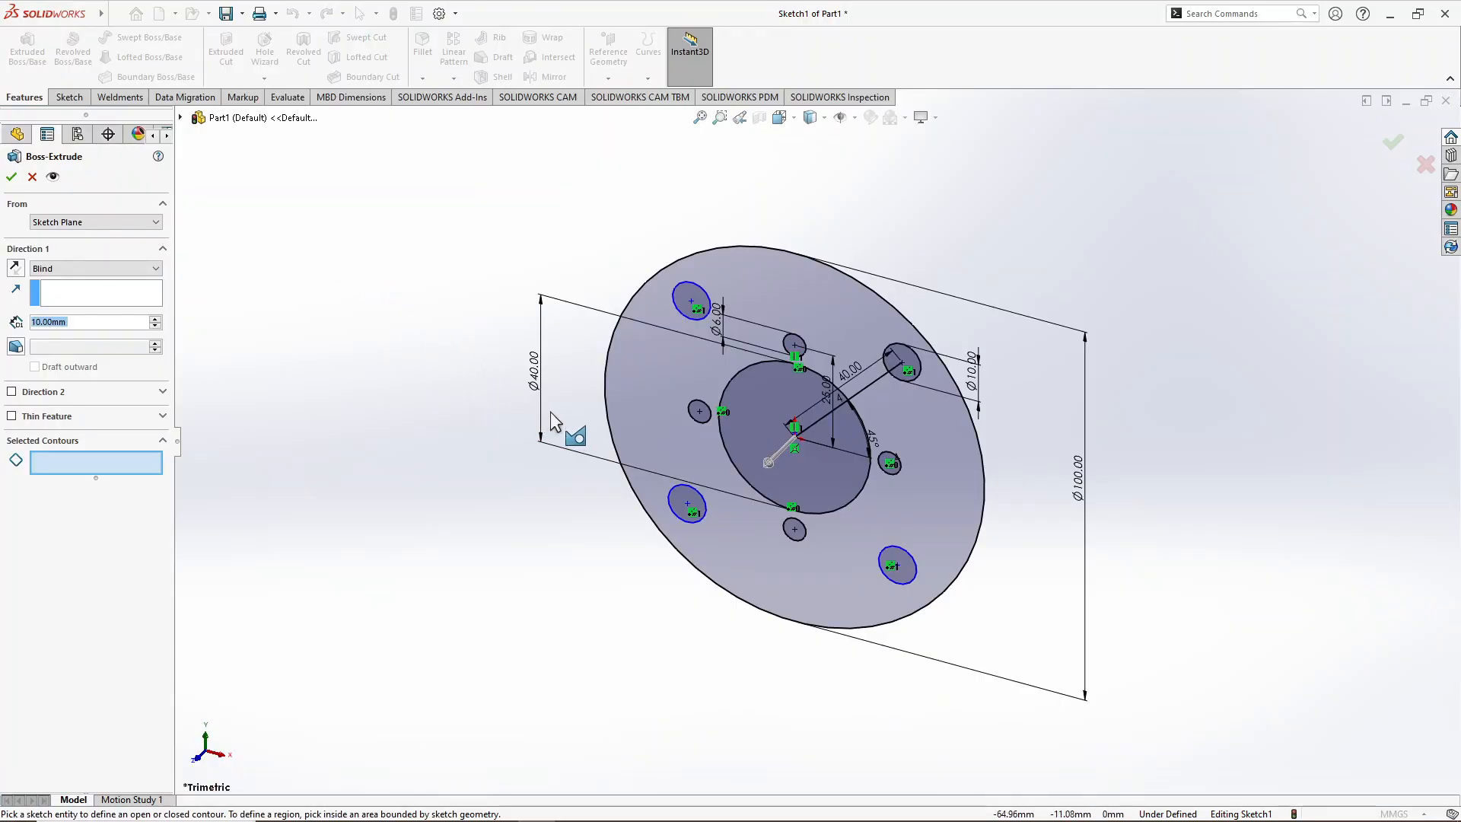
pyautogui.click(647, 391)
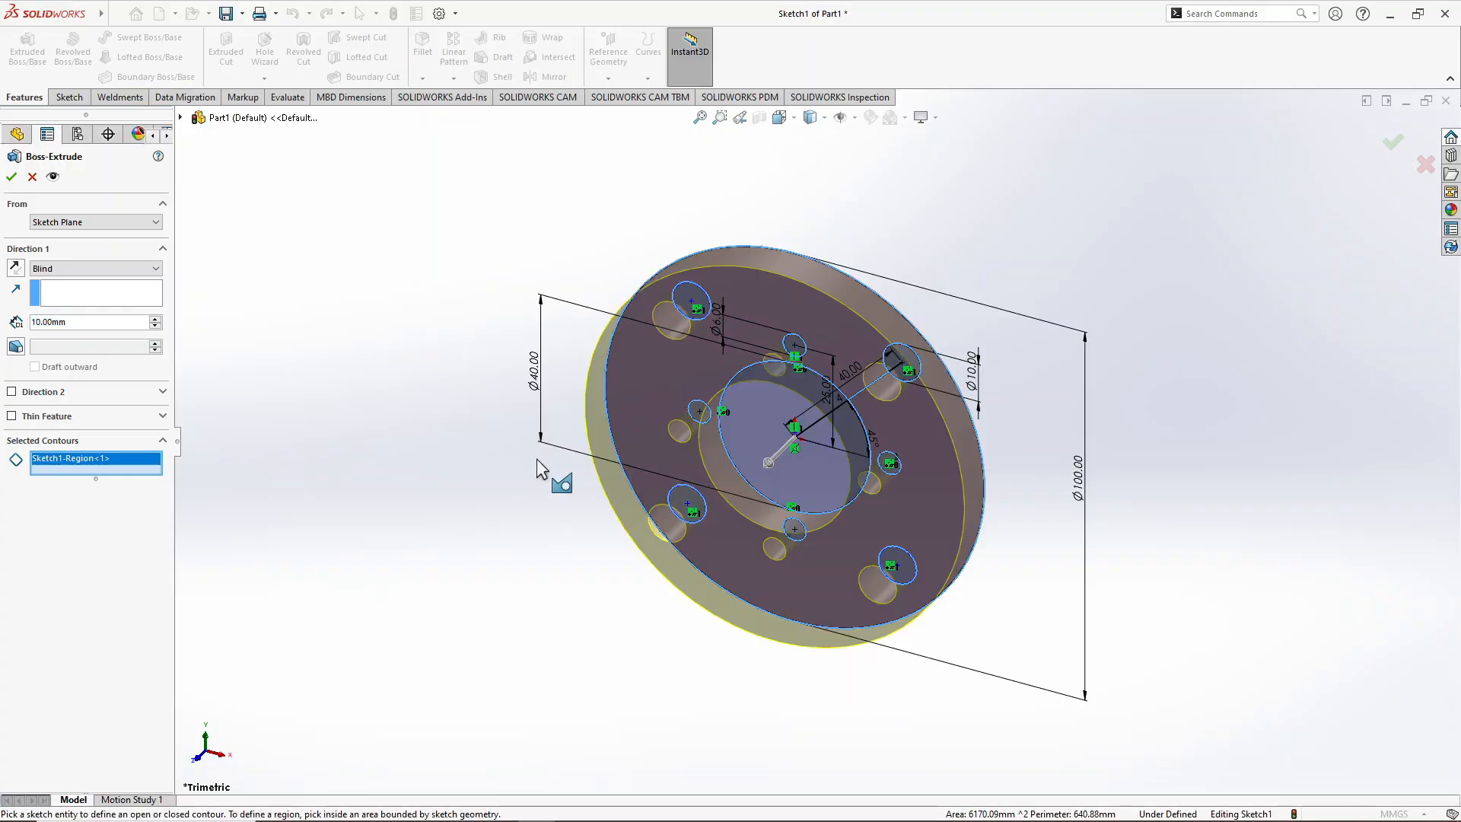
pyautogui.doubleClick(66, 322)
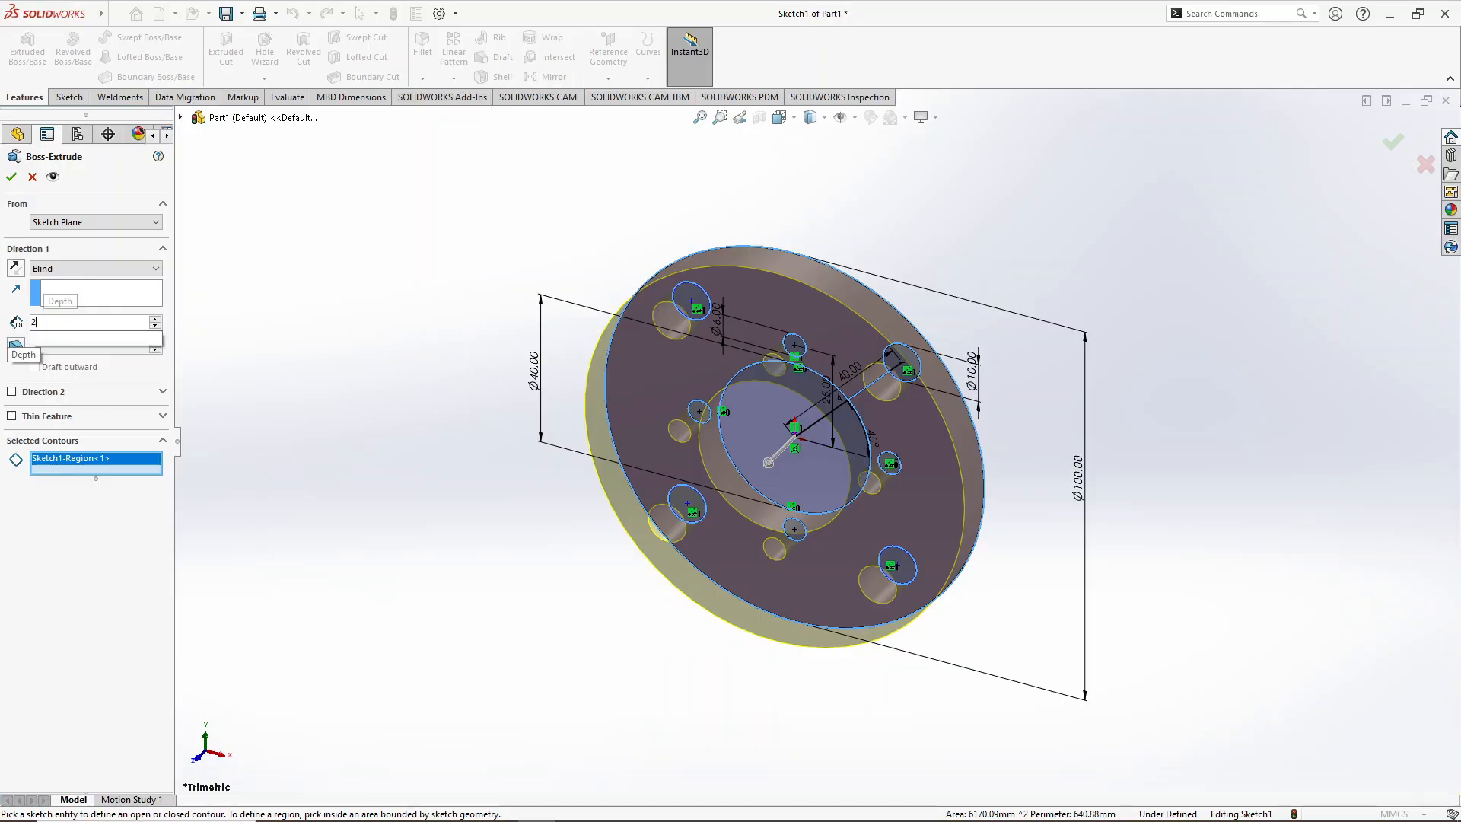
pyautogui.write('20')
pyautogui.press('Return')
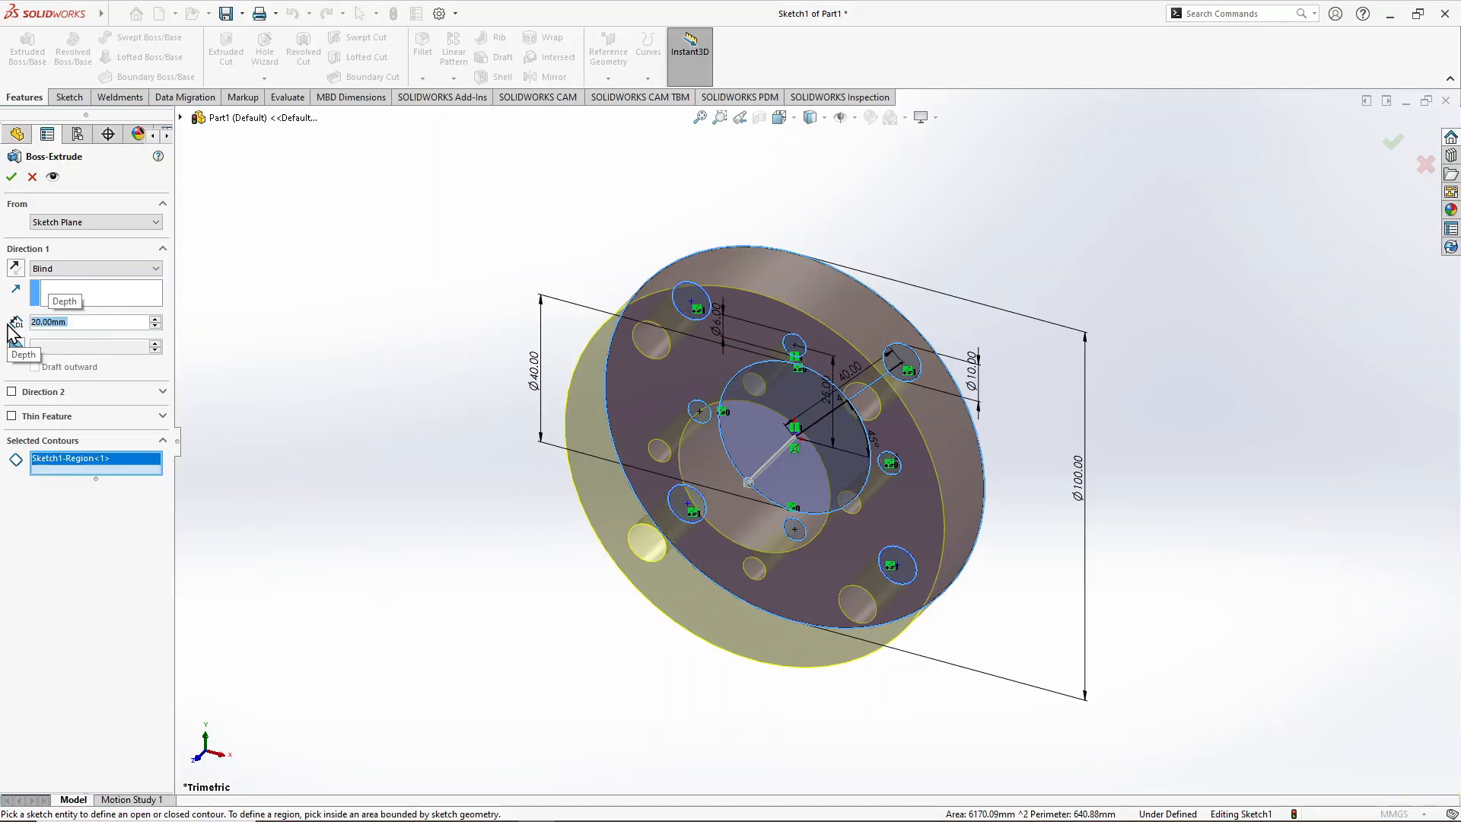
pyautogui.click(73, 269)
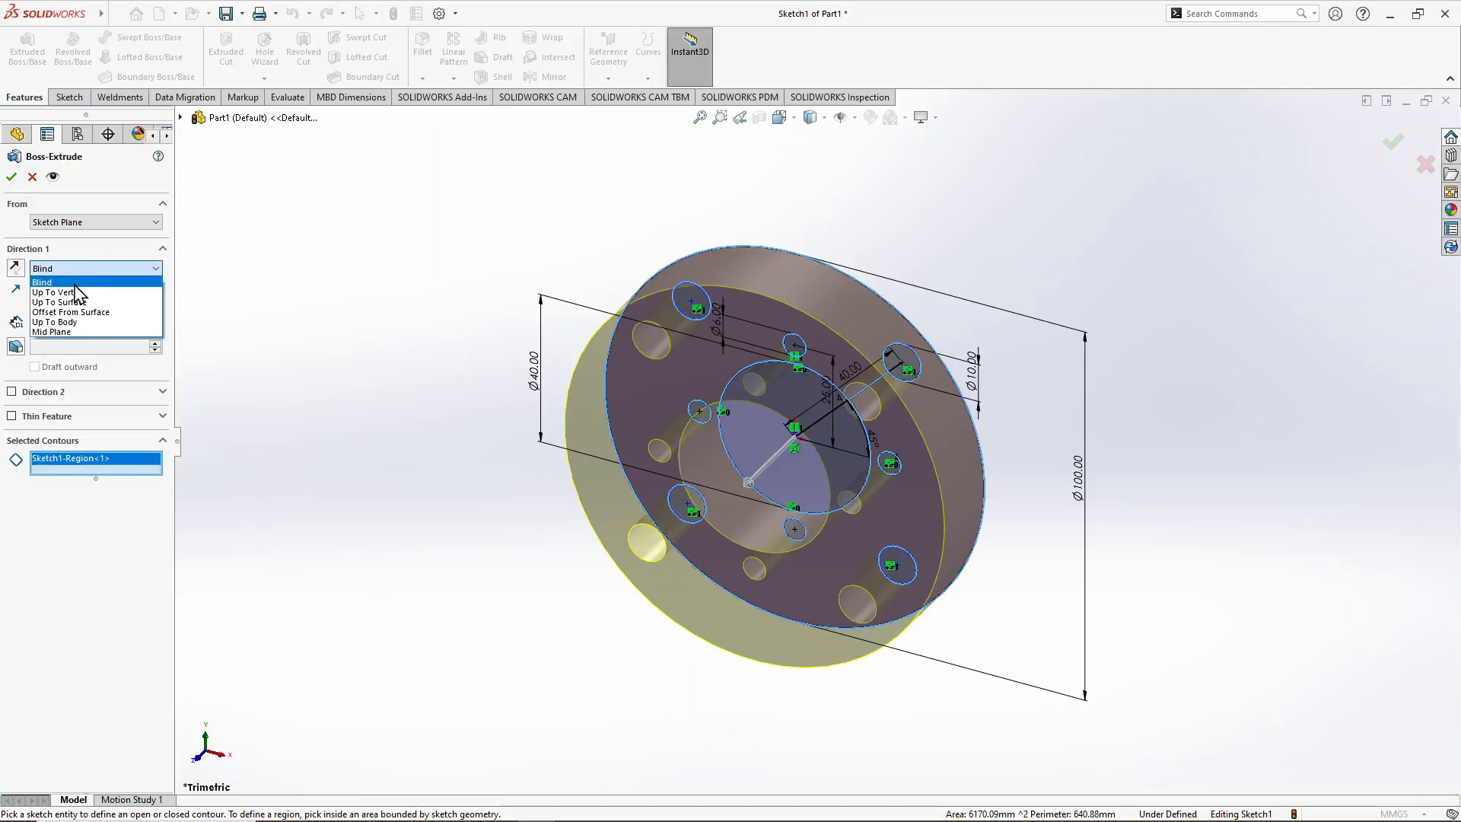
pyautogui.click(81, 332)
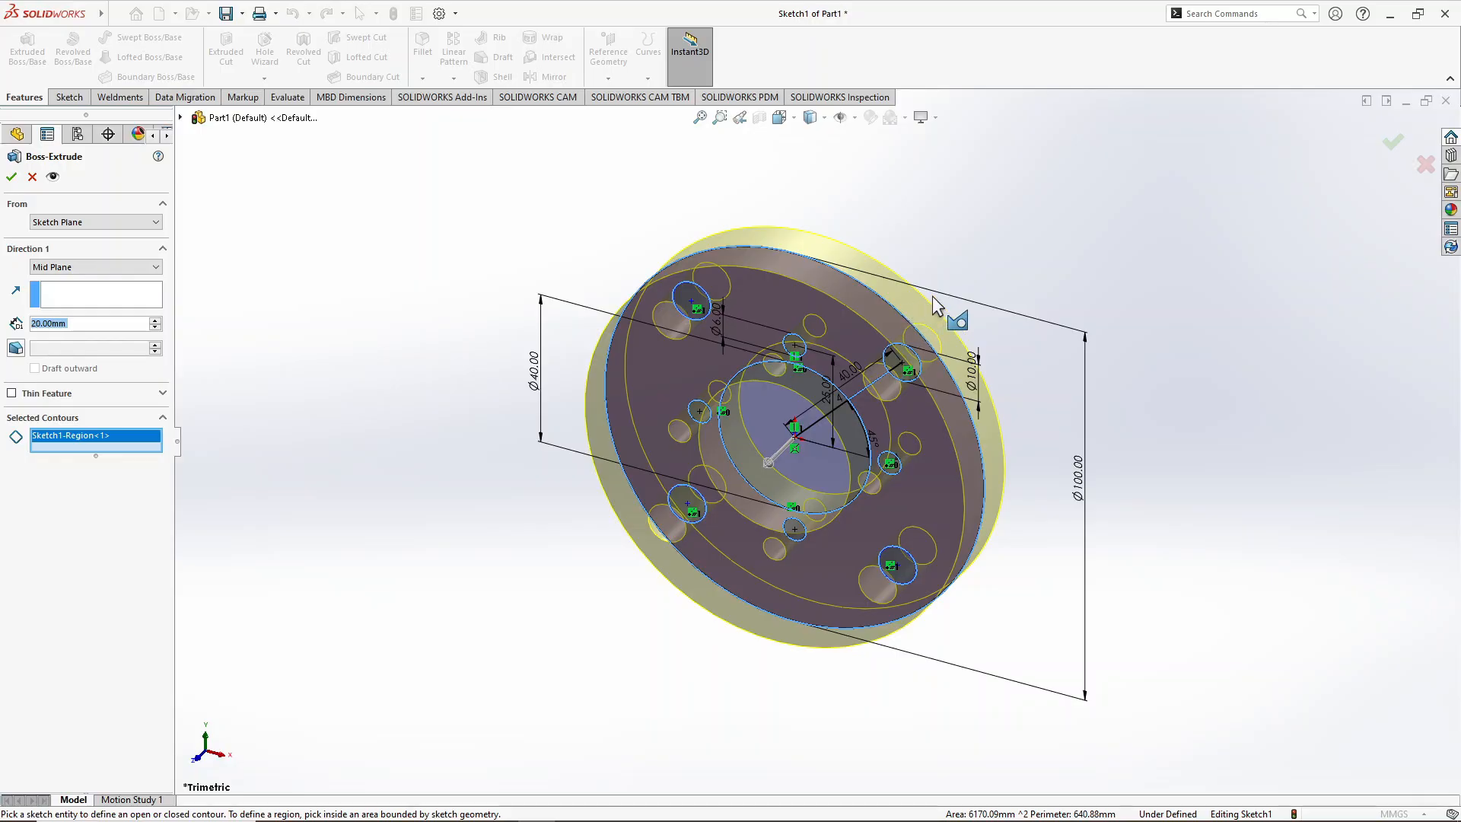
pyautogui.click(12, 178)
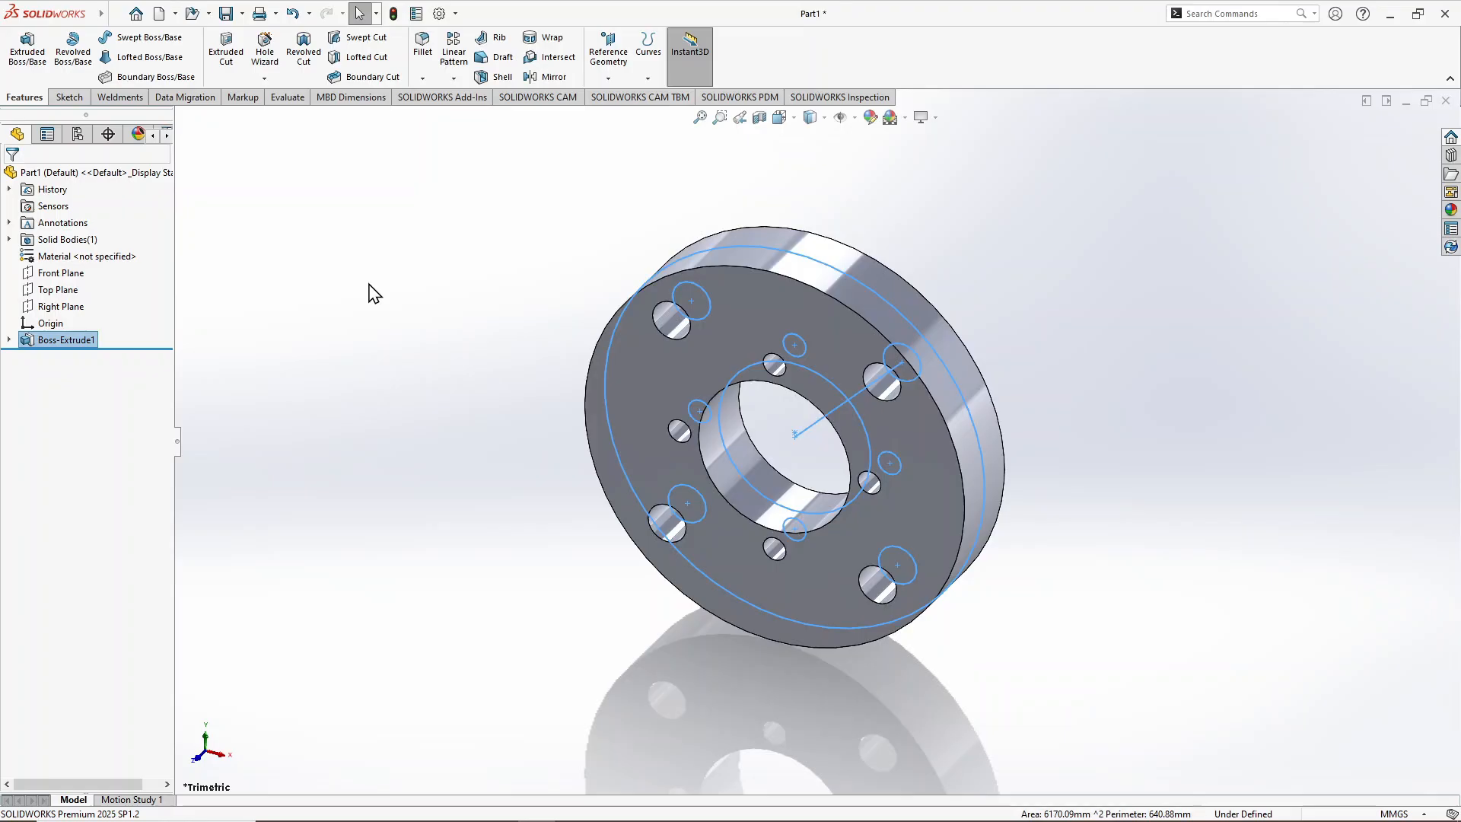
pyautogui.click(379, 333)
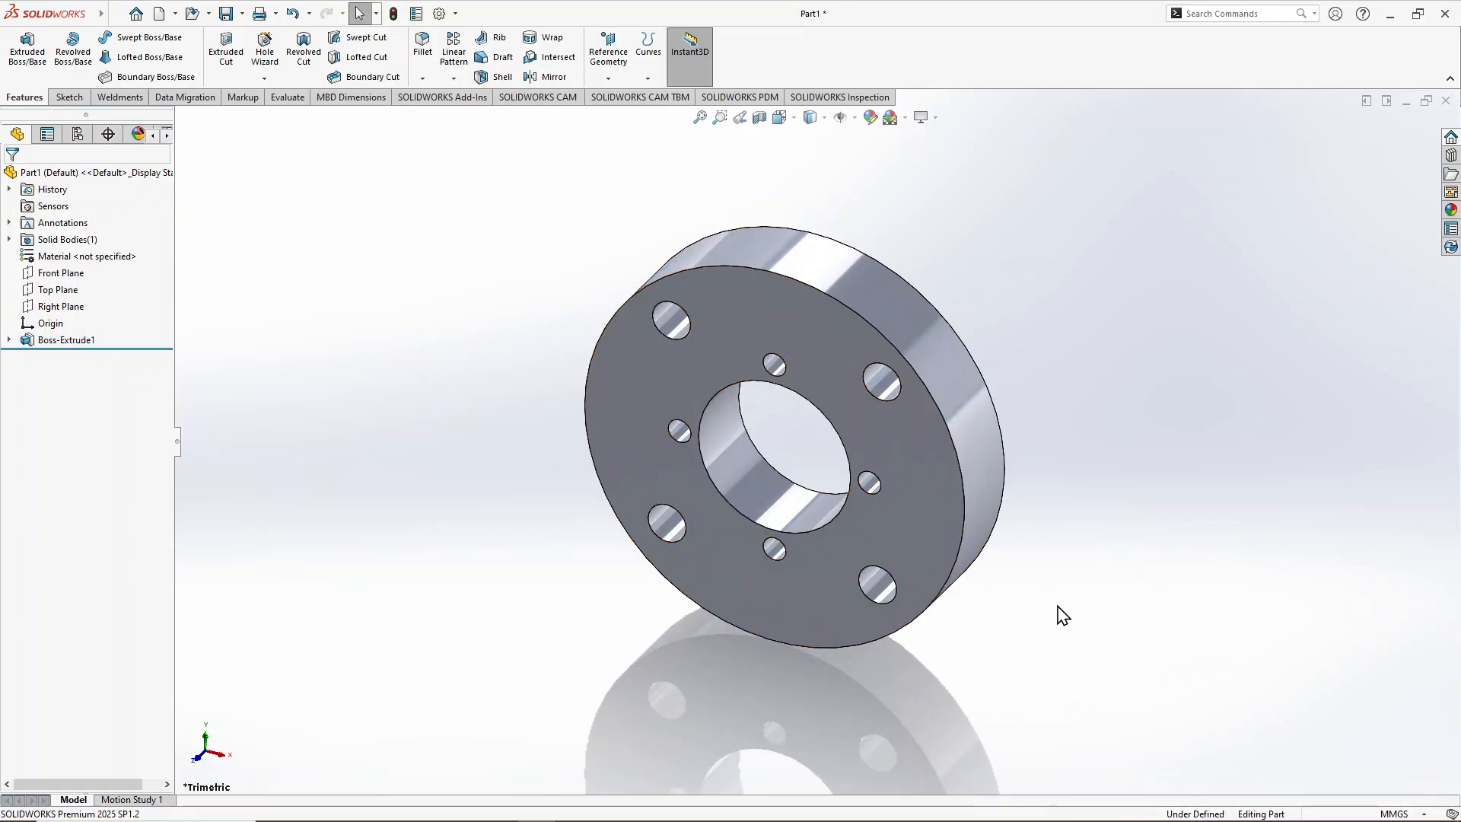
# Step: Chamfer the front edge of the central bore with a 2 mm distance at 45°
pyautogui.moveTo(1021, 596); pyautogui.dragTo(1054, 460, button='middle')
pyautogui.moveTo(1088, 369); pyautogui.dragTo(1050, 591, button='middle')
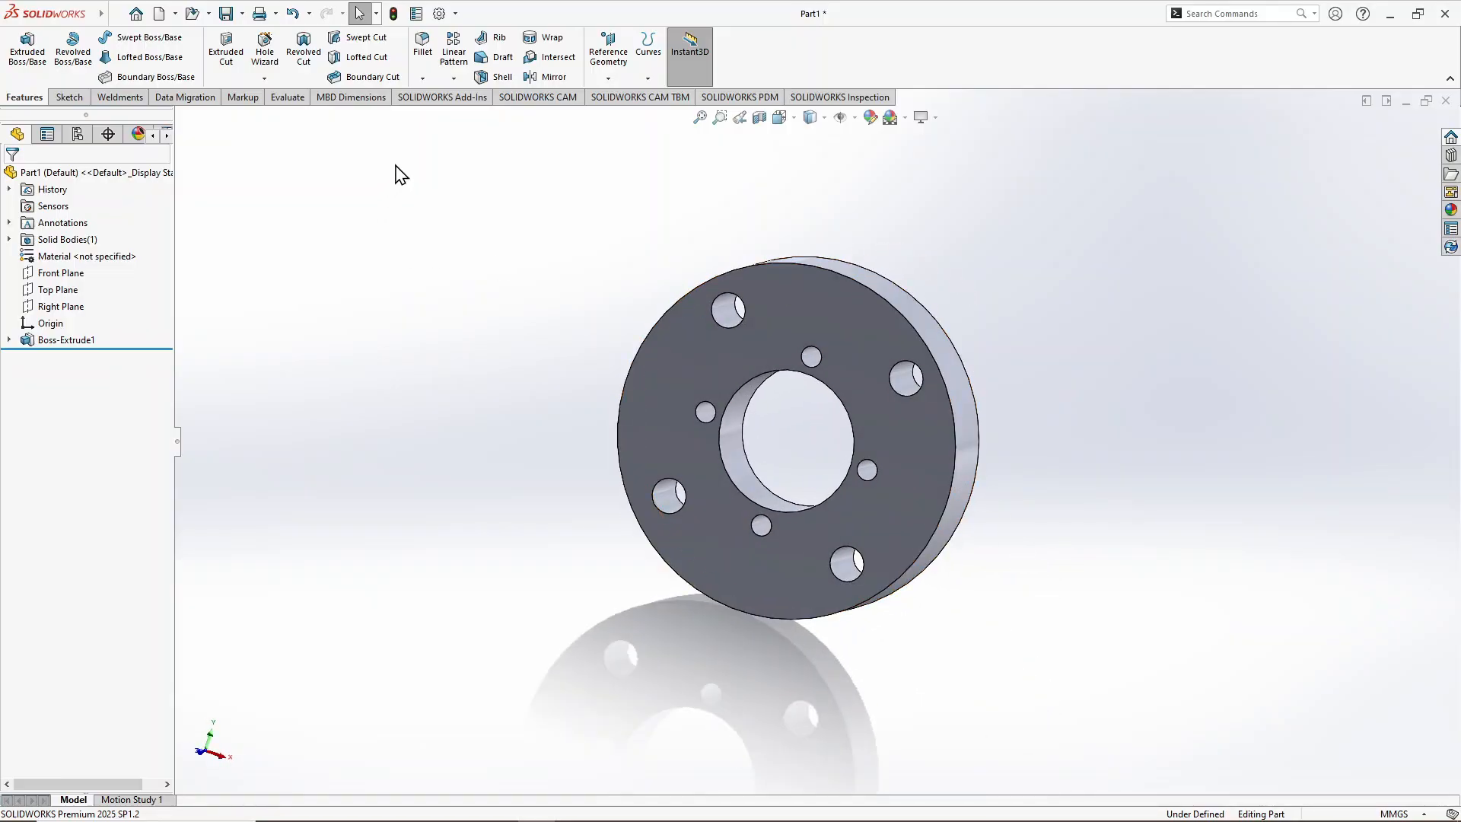
pyautogui.click(424, 79)
pyautogui.click(453, 116)
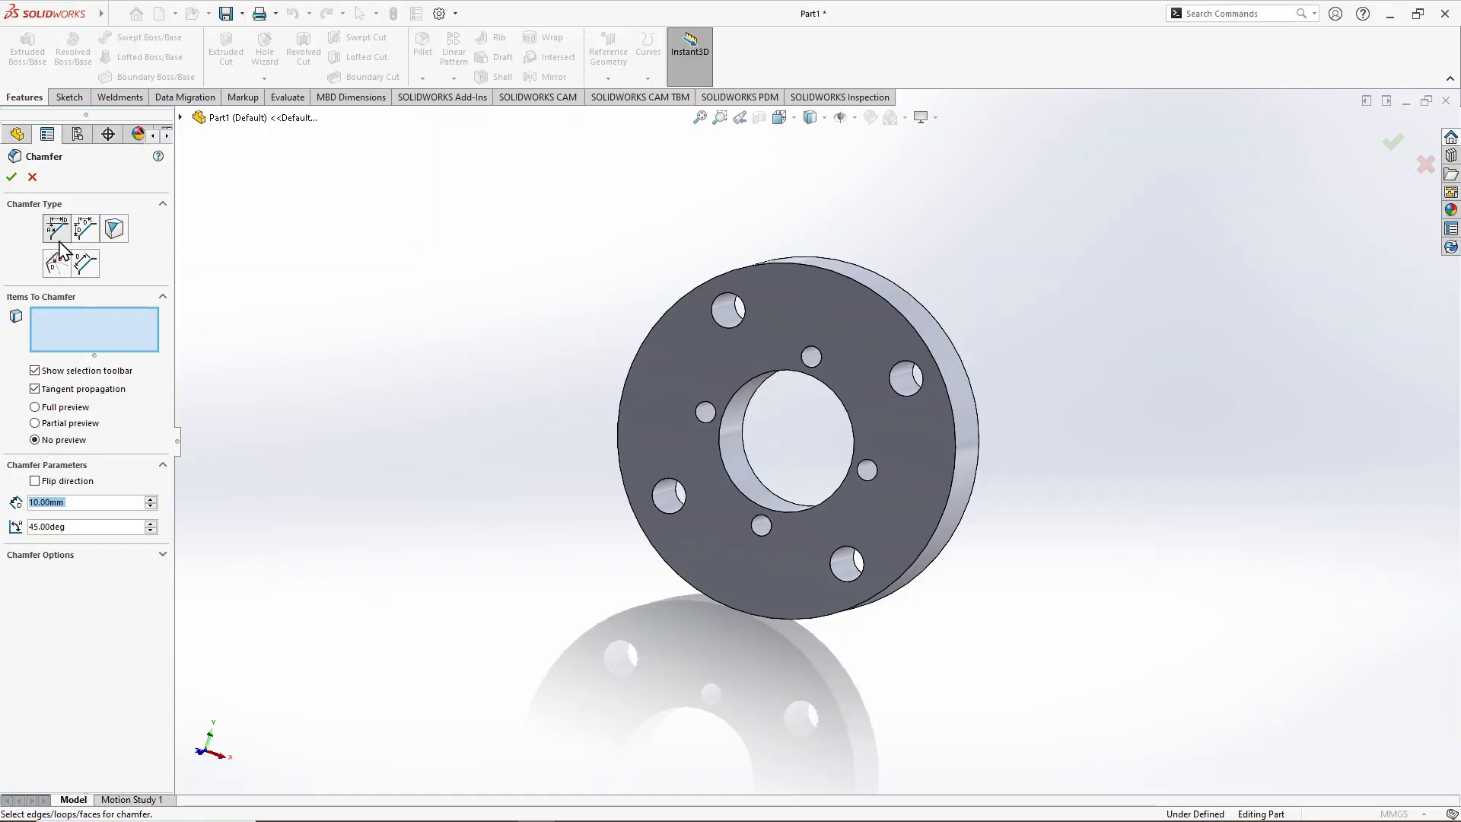
pyautogui.click(720, 460)
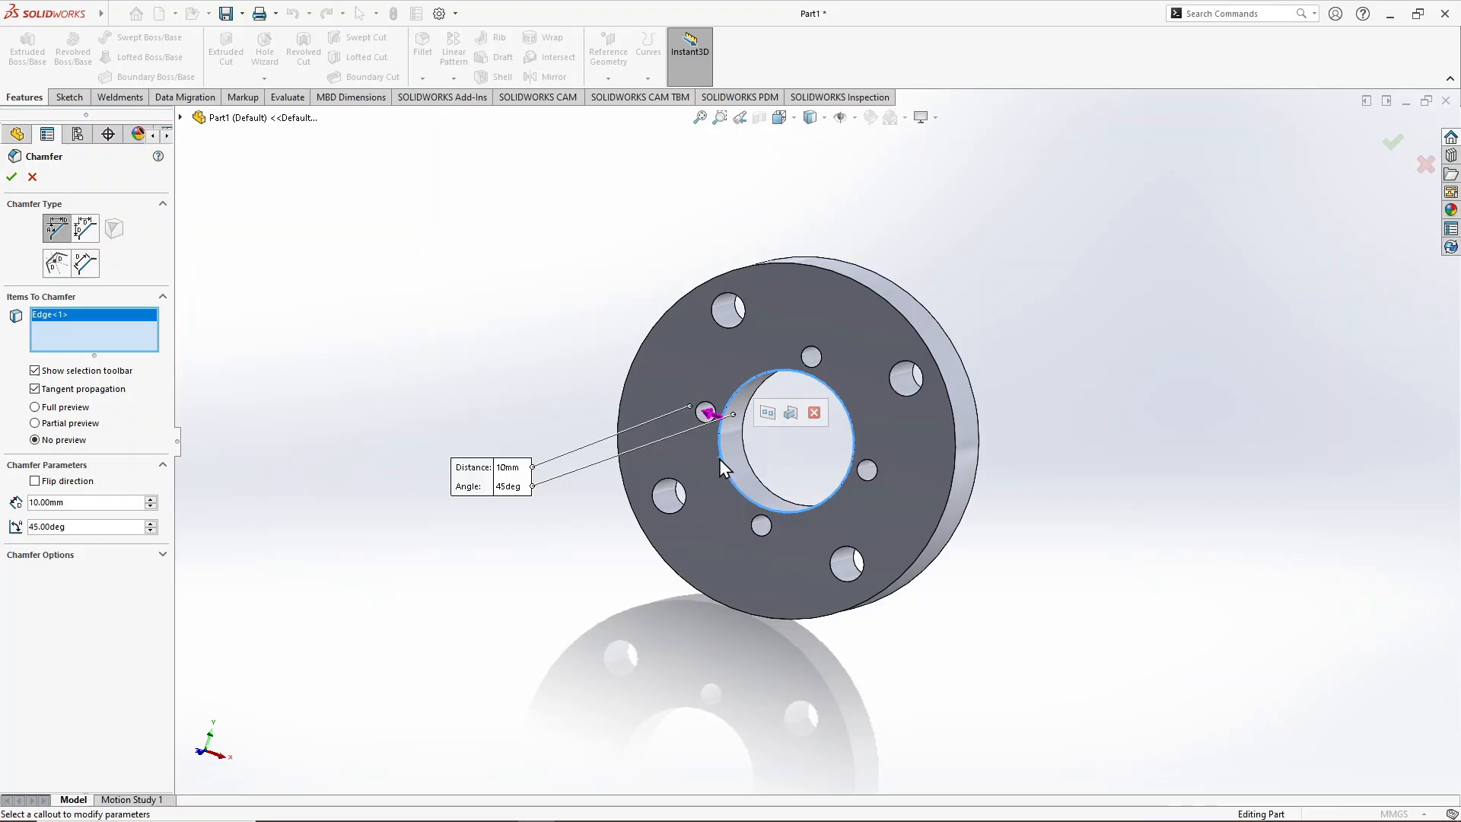
pyautogui.doubleClick(66, 502)
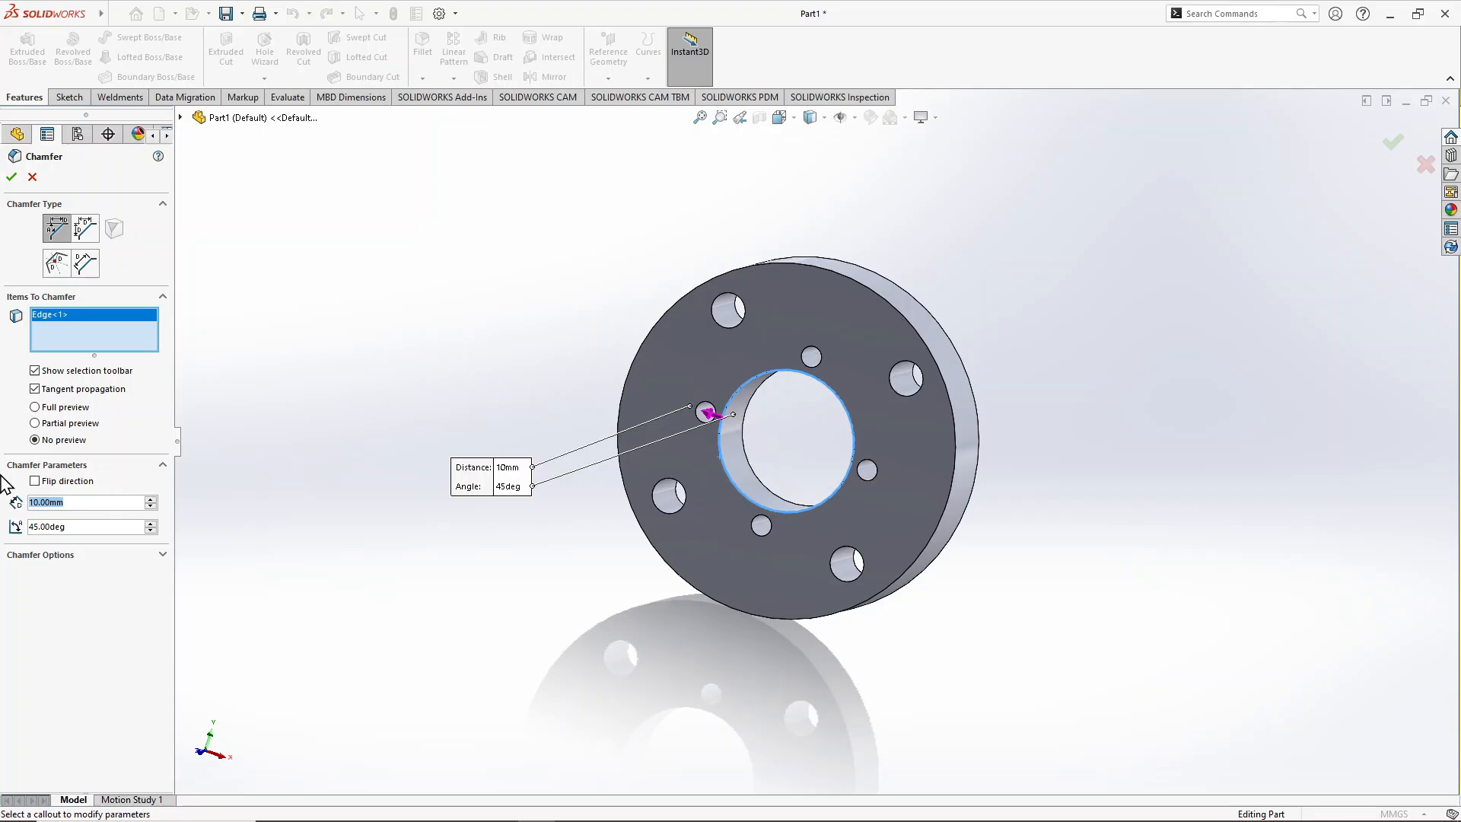
pyautogui.write('2')
pyautogui.press('Return')
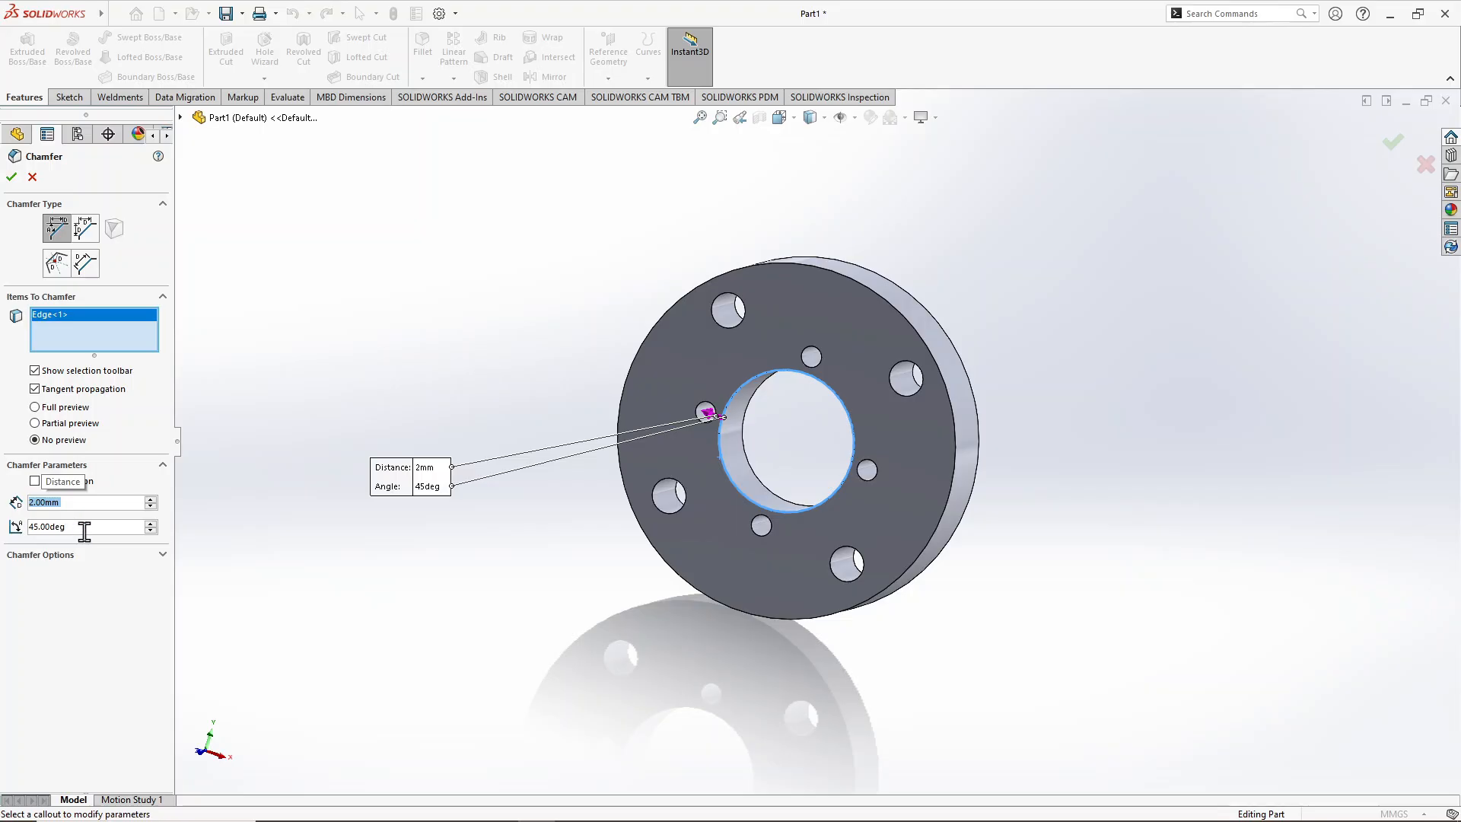
pyautogui.click(12, 177)
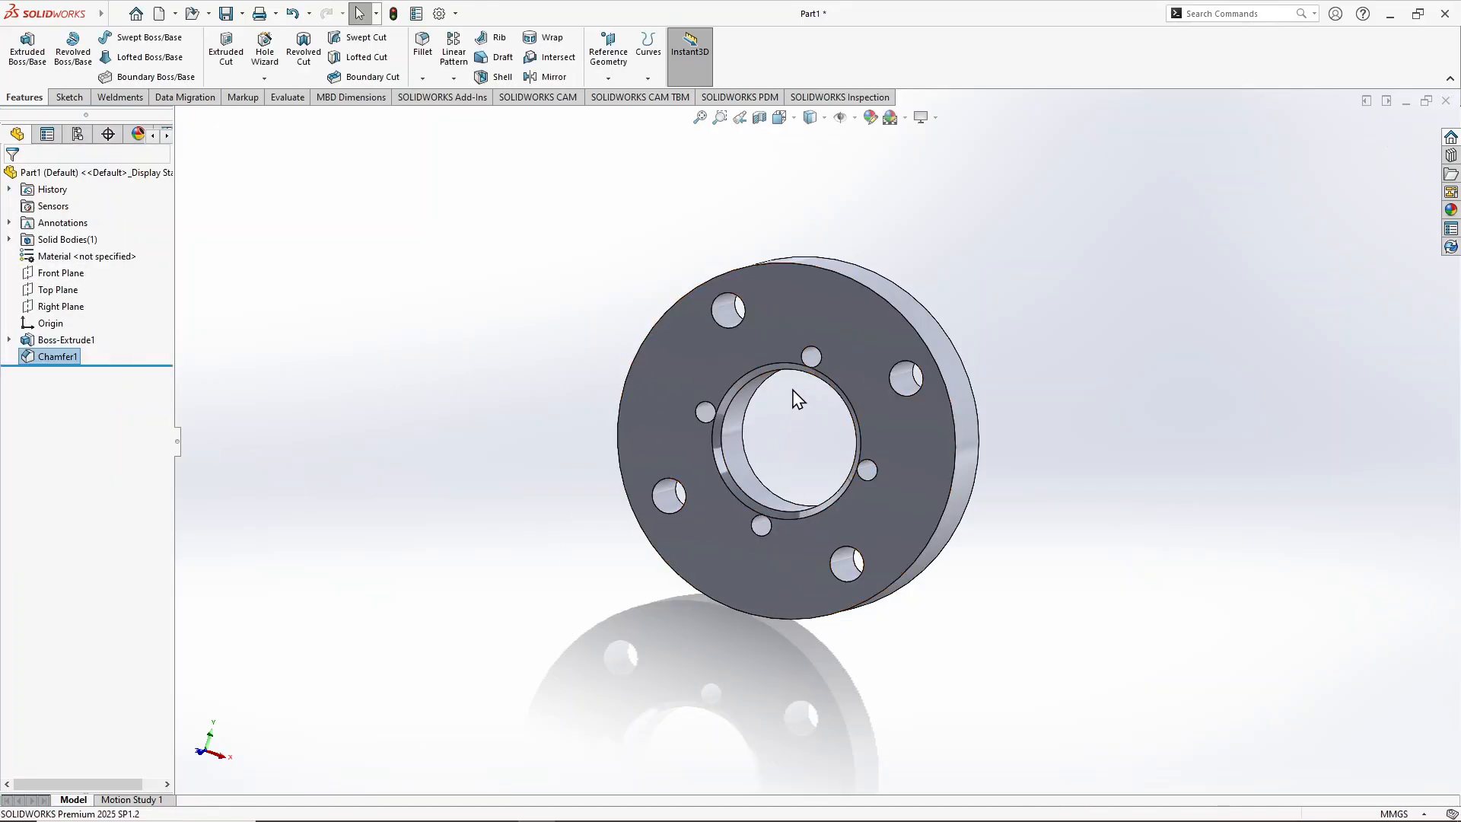
# Step: Chamfer the disc's outer circular edge on the front face with a 2 mm distance at 45°
pyautogui.moveTo(796, 397); pyautogui.dragTo(729, 539, button='middle')
pyautogui.click(760, 483)
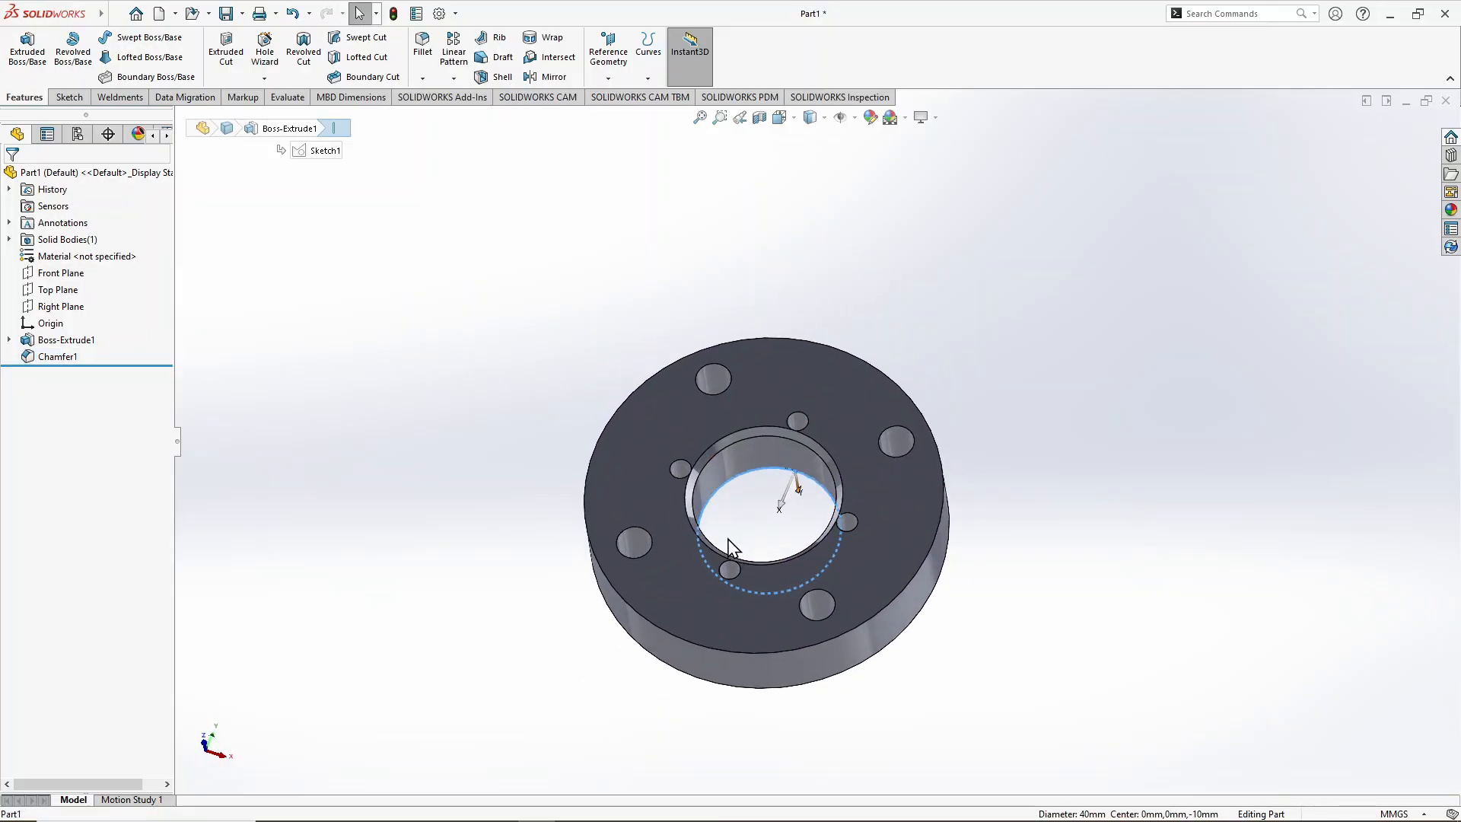
pyautogui.scroll(-3, 733, 415)
pyautogui.click(312, 455)
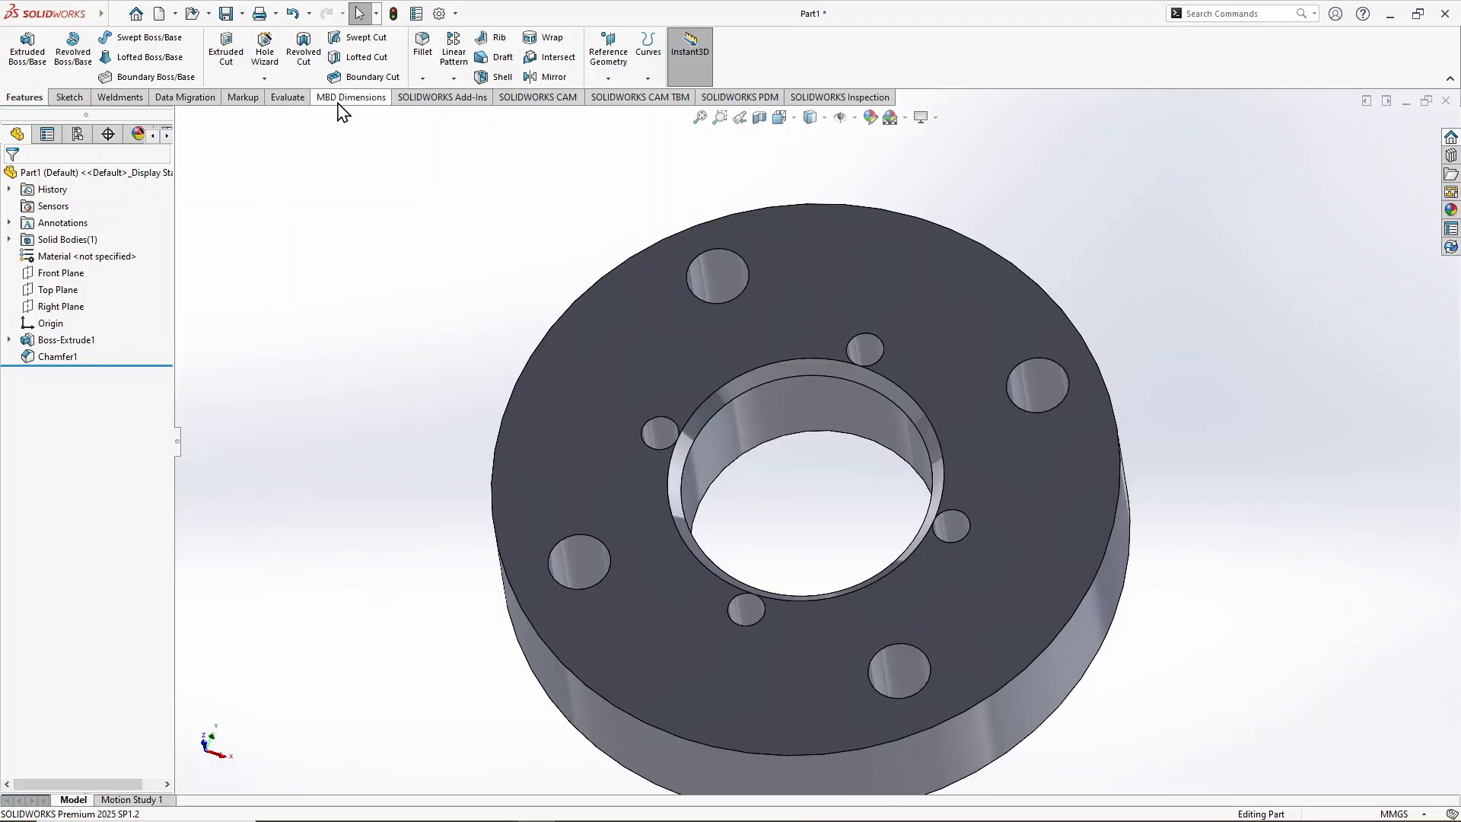
pyautogui.click(422, 79)
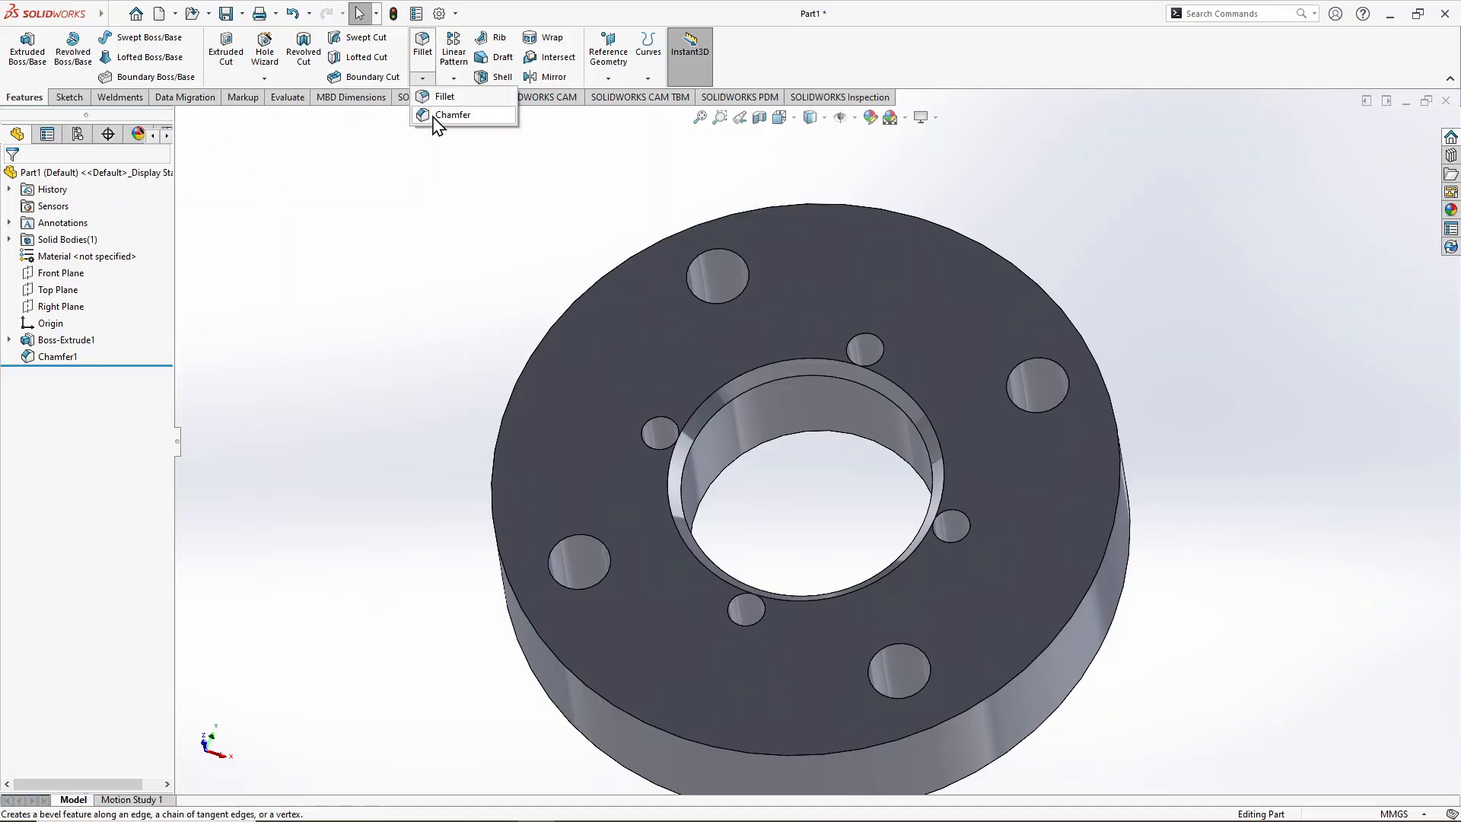
pyautogui.click(438, 121)
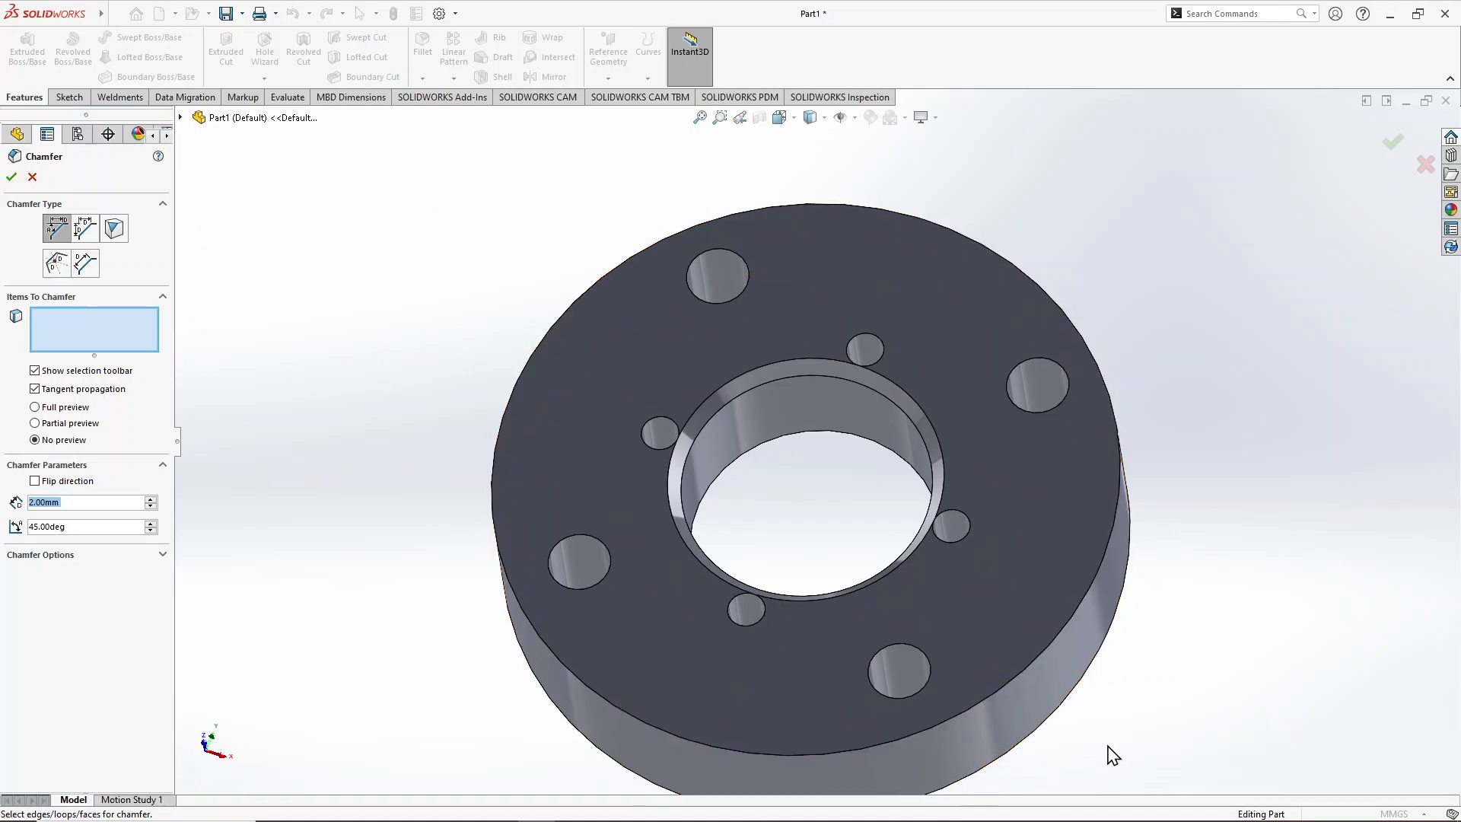
pyautogui.moveTo(1111, 755); pyautogui.dragTo(1018, 587, button='middle')
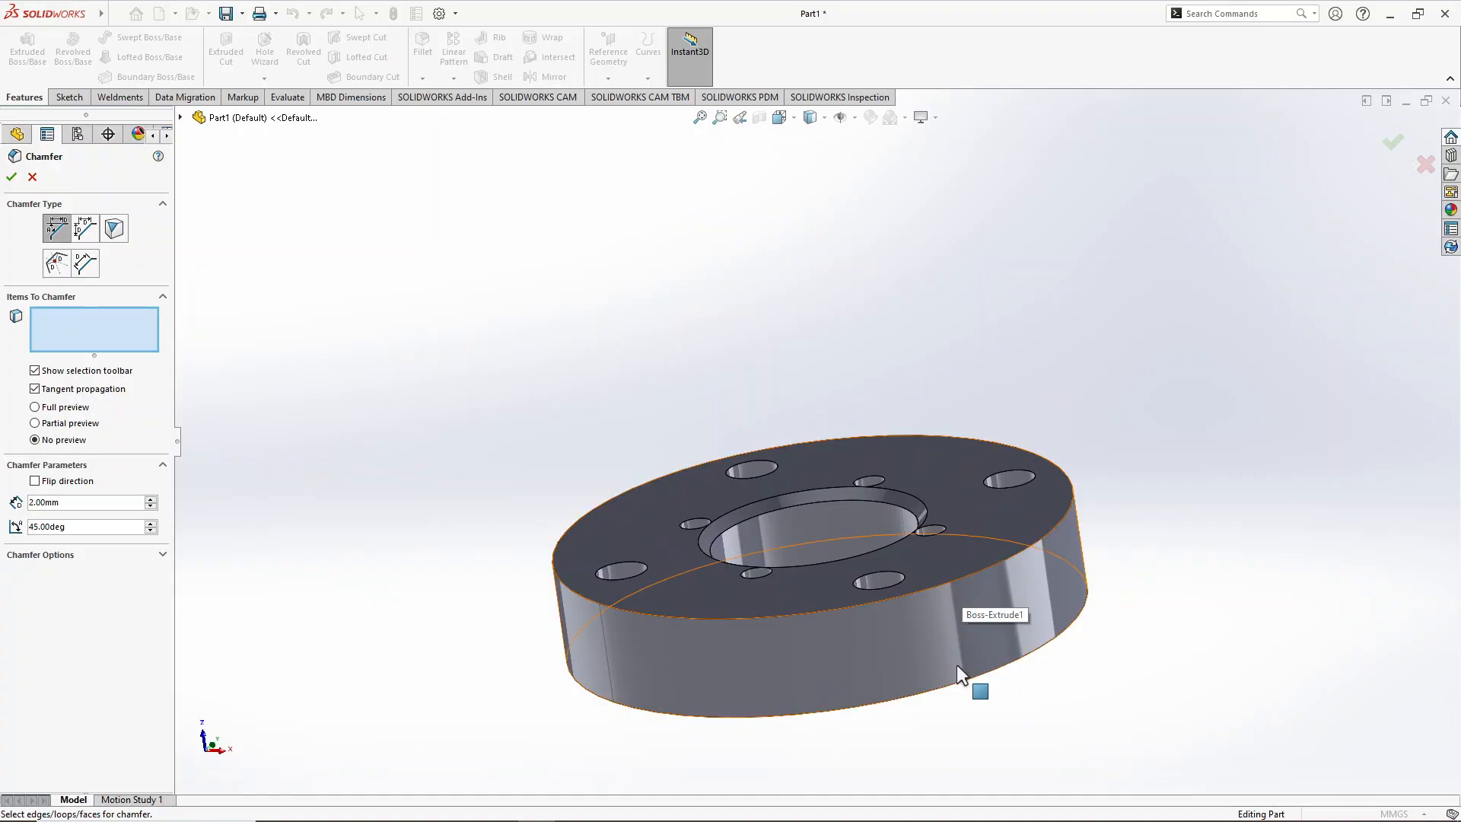
pyautogui.moveTo(960, 581); pyautogui.dragTo(1035, 734, button='middle')
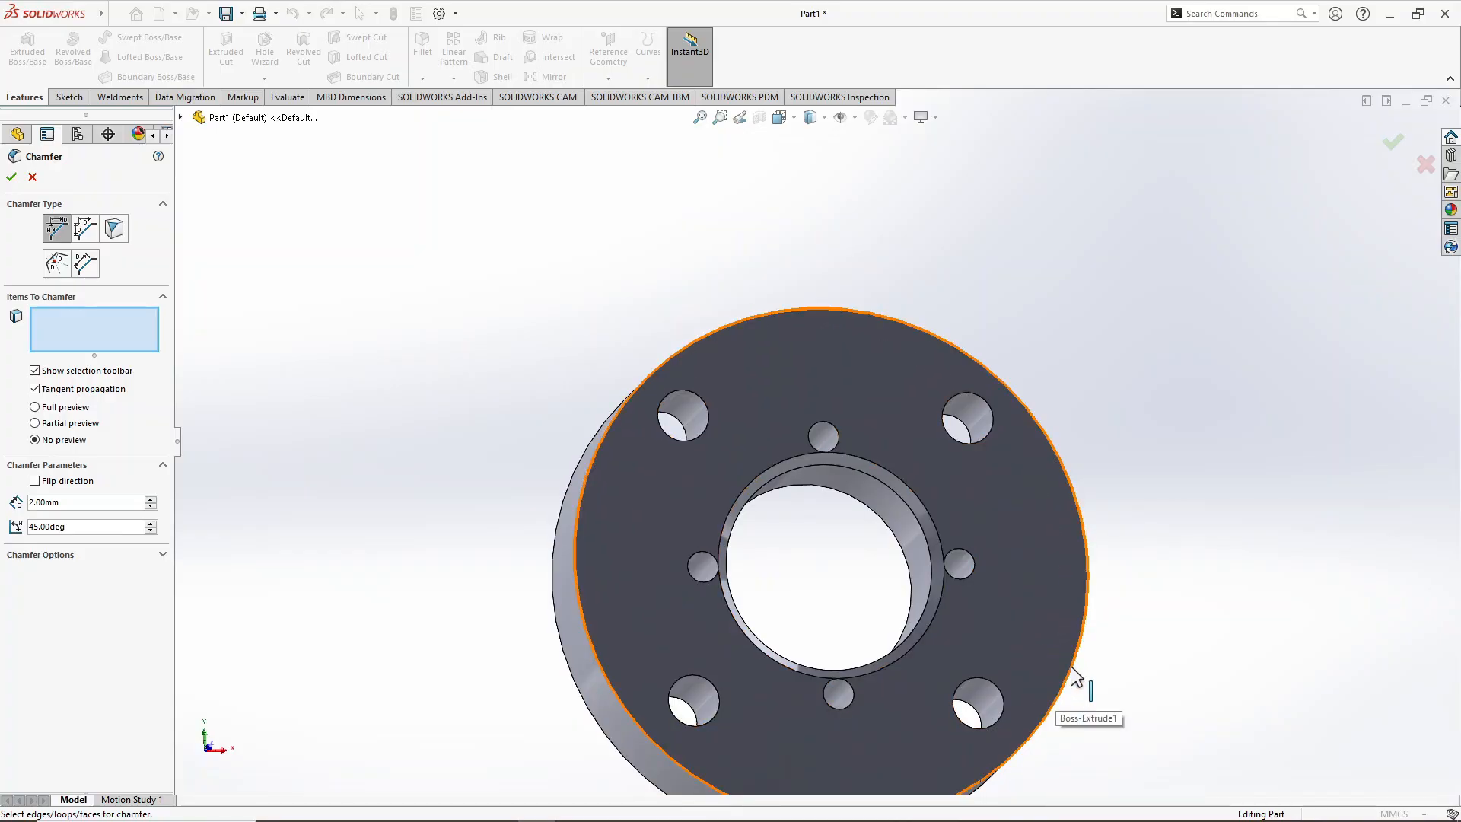
pyautogui.moveTo(1102, 672); pyautogui.dragTo(1023, 491, button='middle')
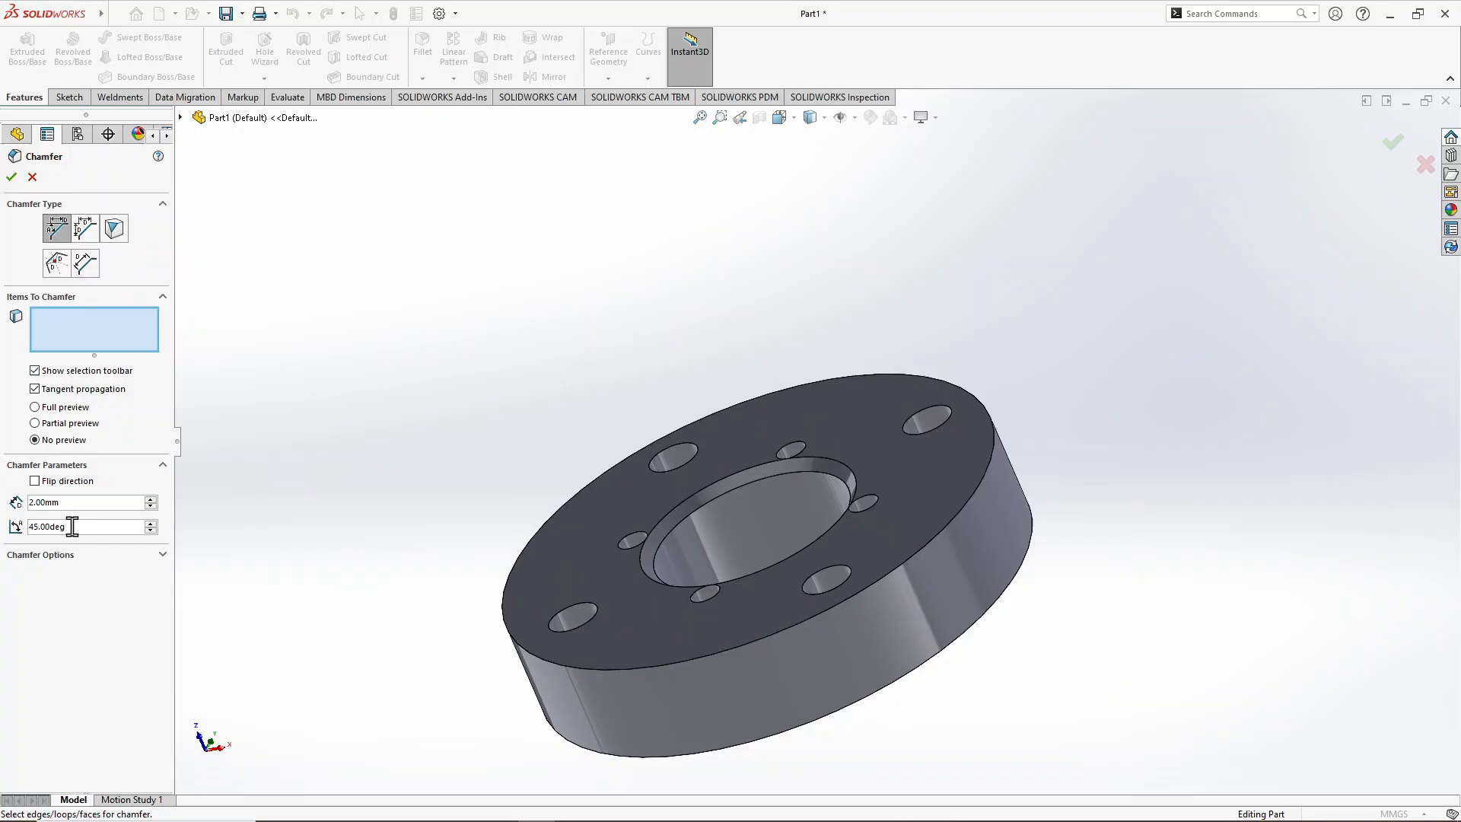
pyautogui.click(707, 657)
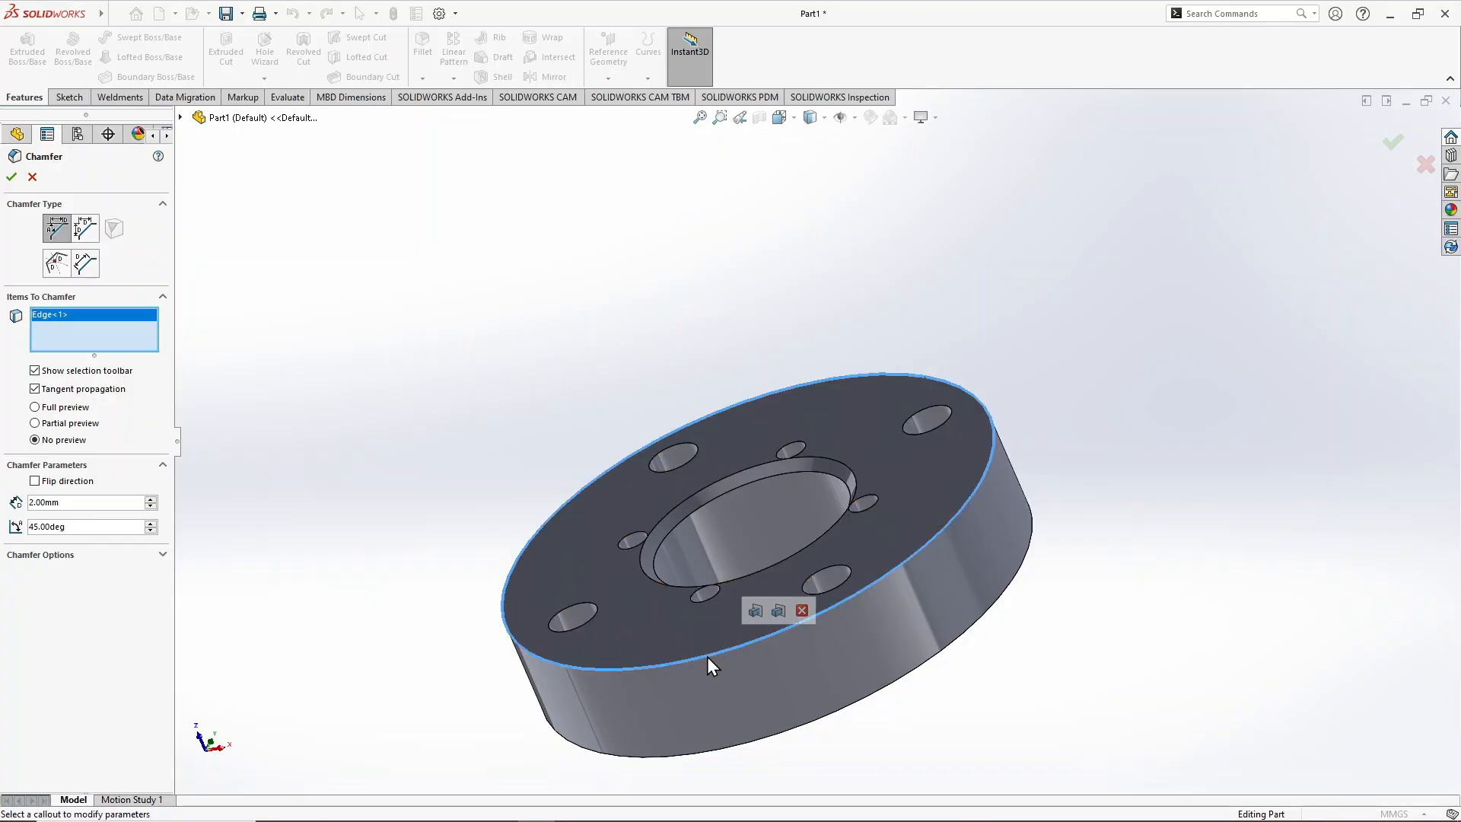
pyautogui.click(12, 176)
# Step: Examine the outer edge chamfer's profile from the bottom view at both sides of the disc
pyautogui.moveTo(305, 400); pyautogui.dragTo(382, 288, button='middle')
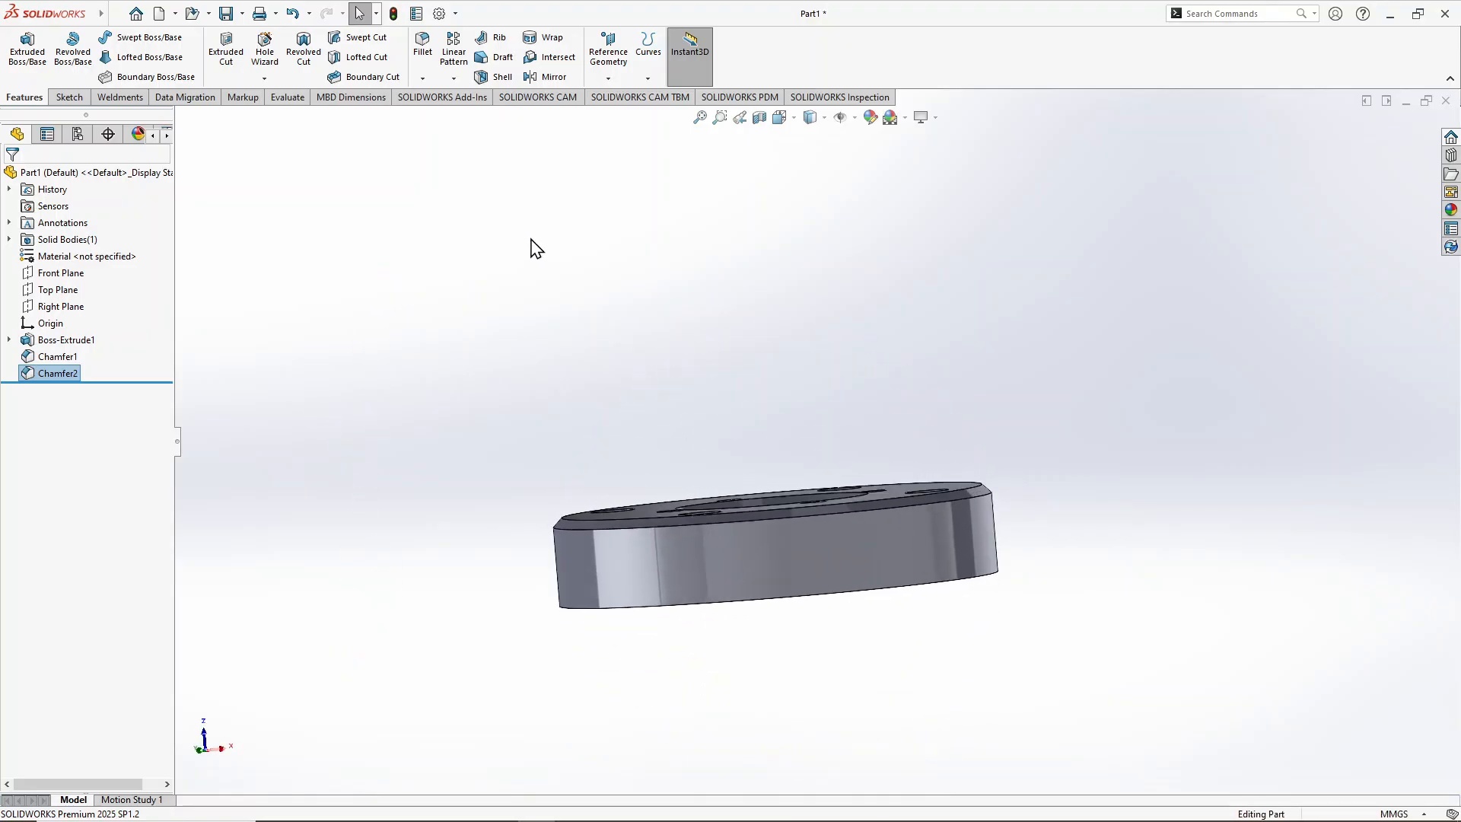
pyautogui.click(780, 120)
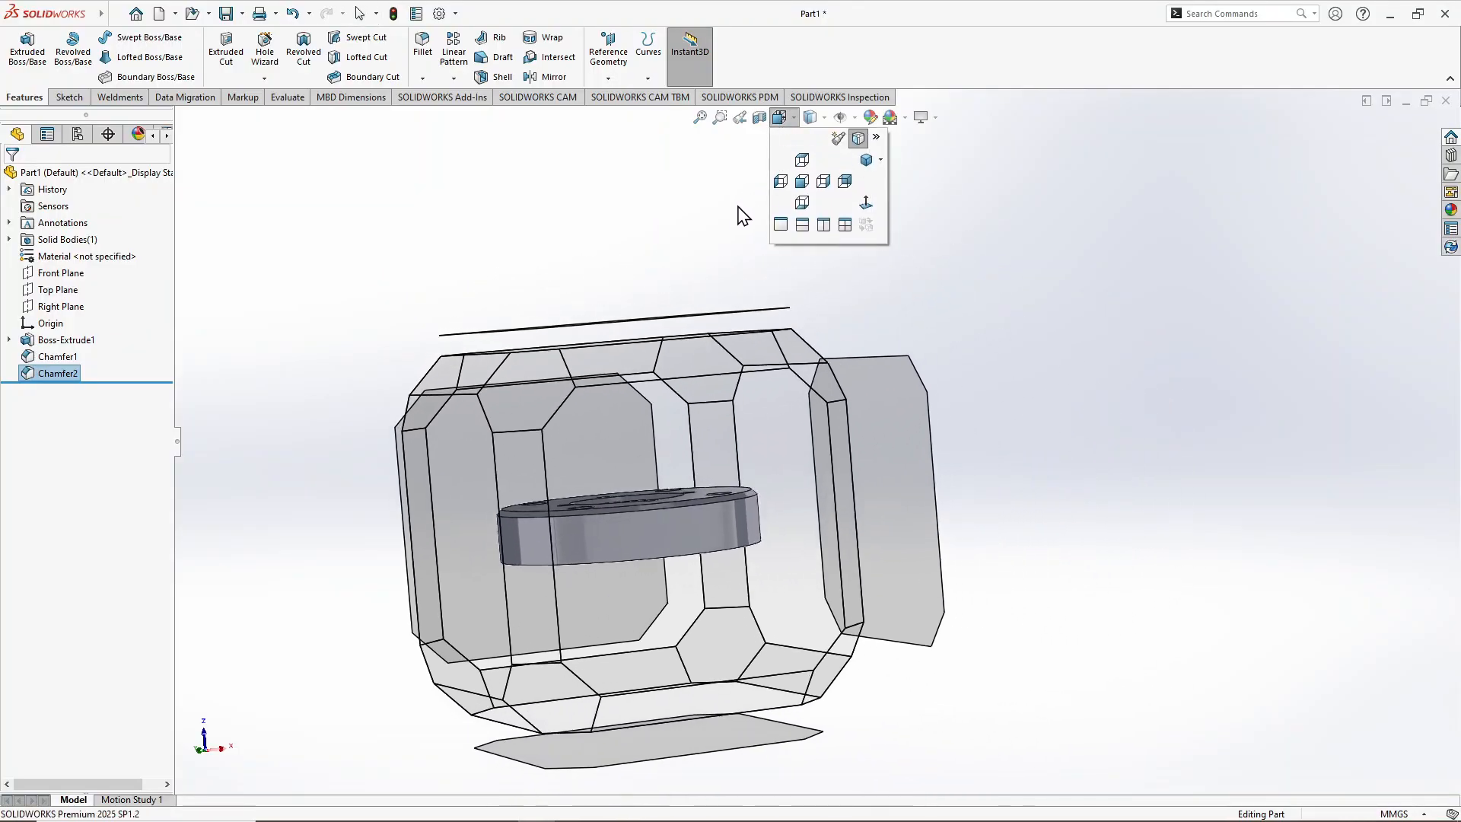
pyautogui.click(636, 510)
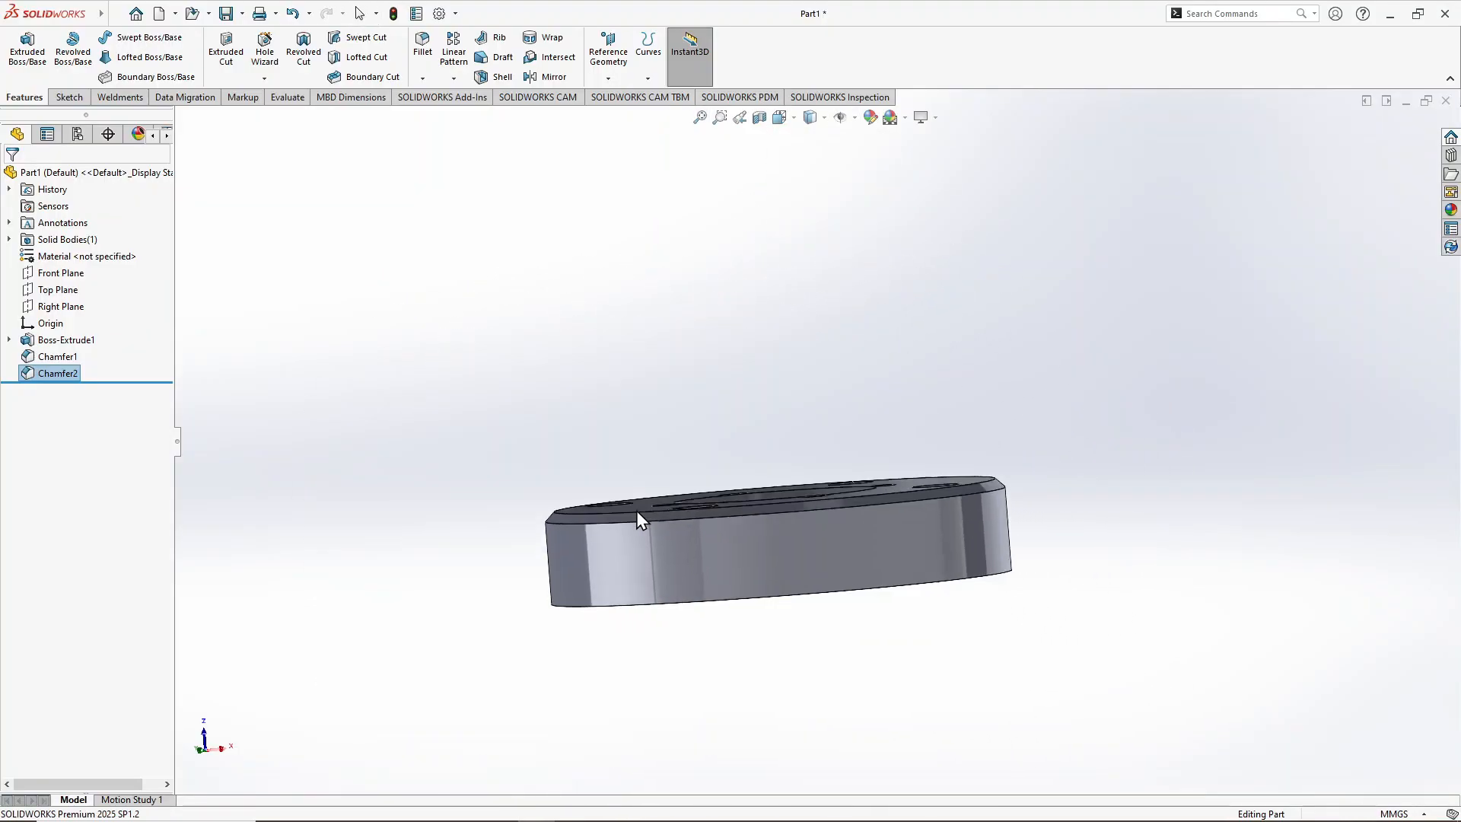
pyautogui.scroll(-5, 426, 369)
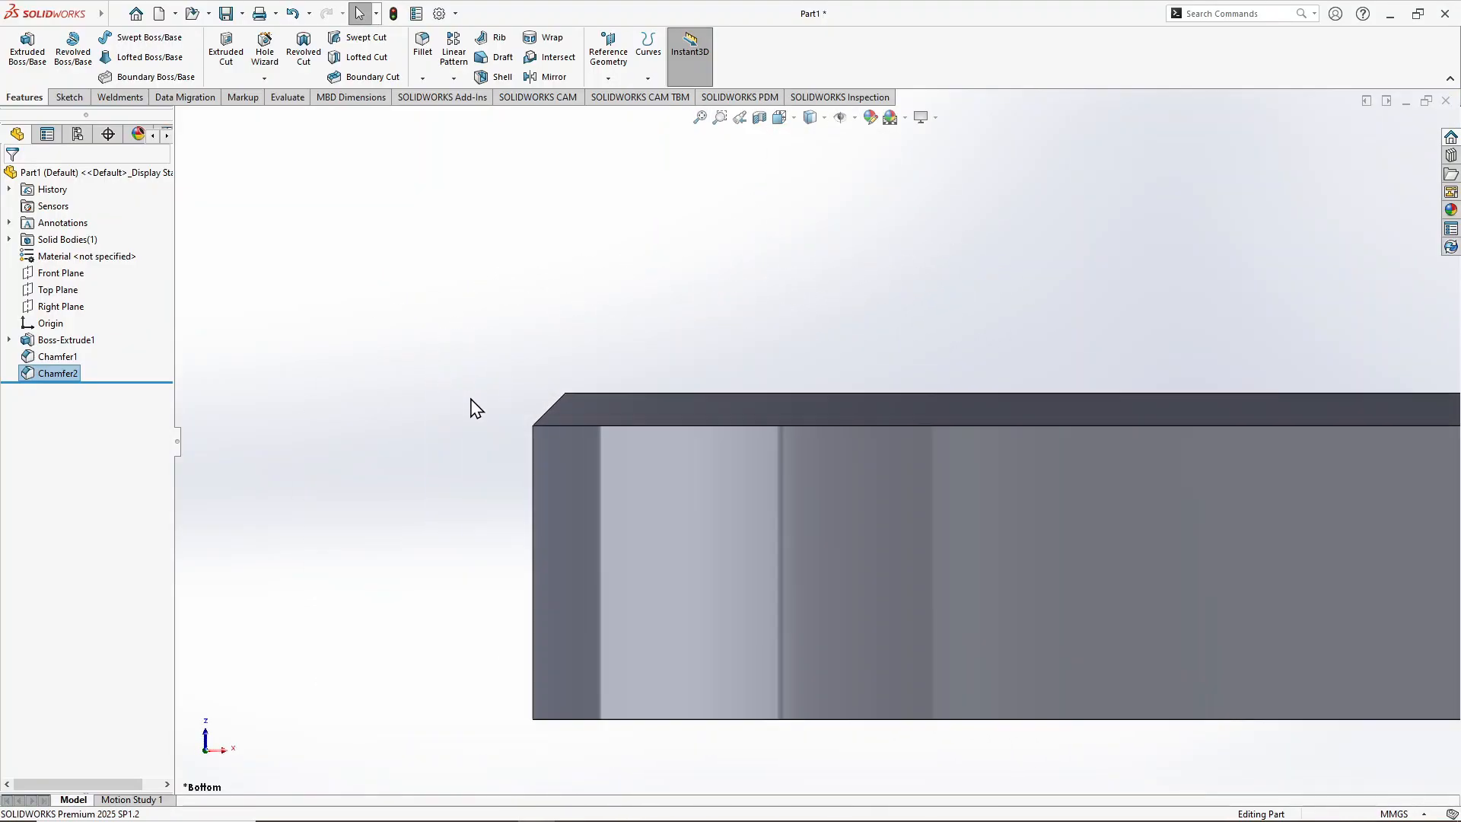
pyautogui.scroll(-1, 712, 380)
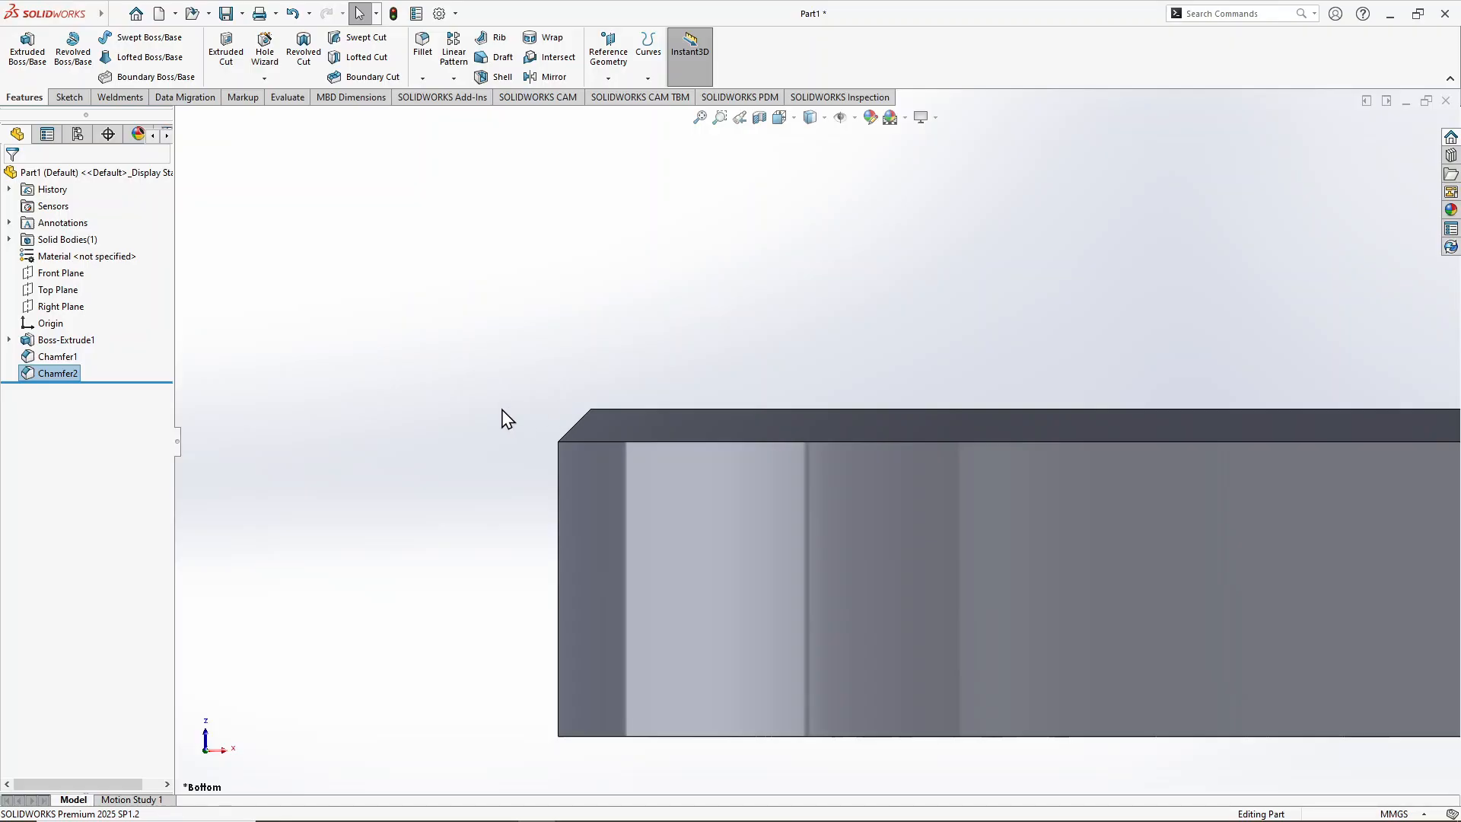
pyautogui.scroll(5, 508, 420)
pyautogui.scroll(-2, 1044, 423)
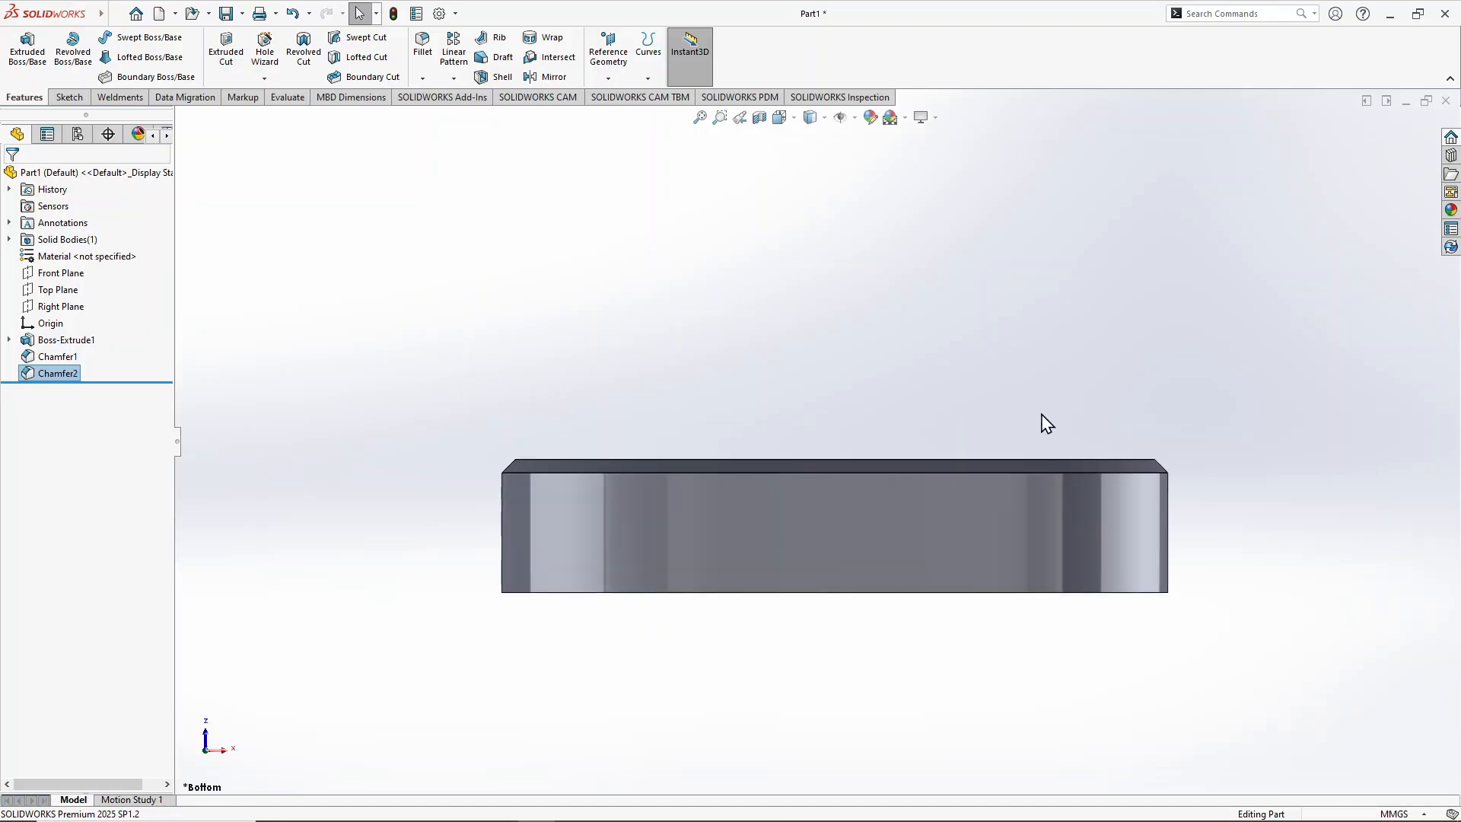
pyautogui.scroll(-1, 670, 523)
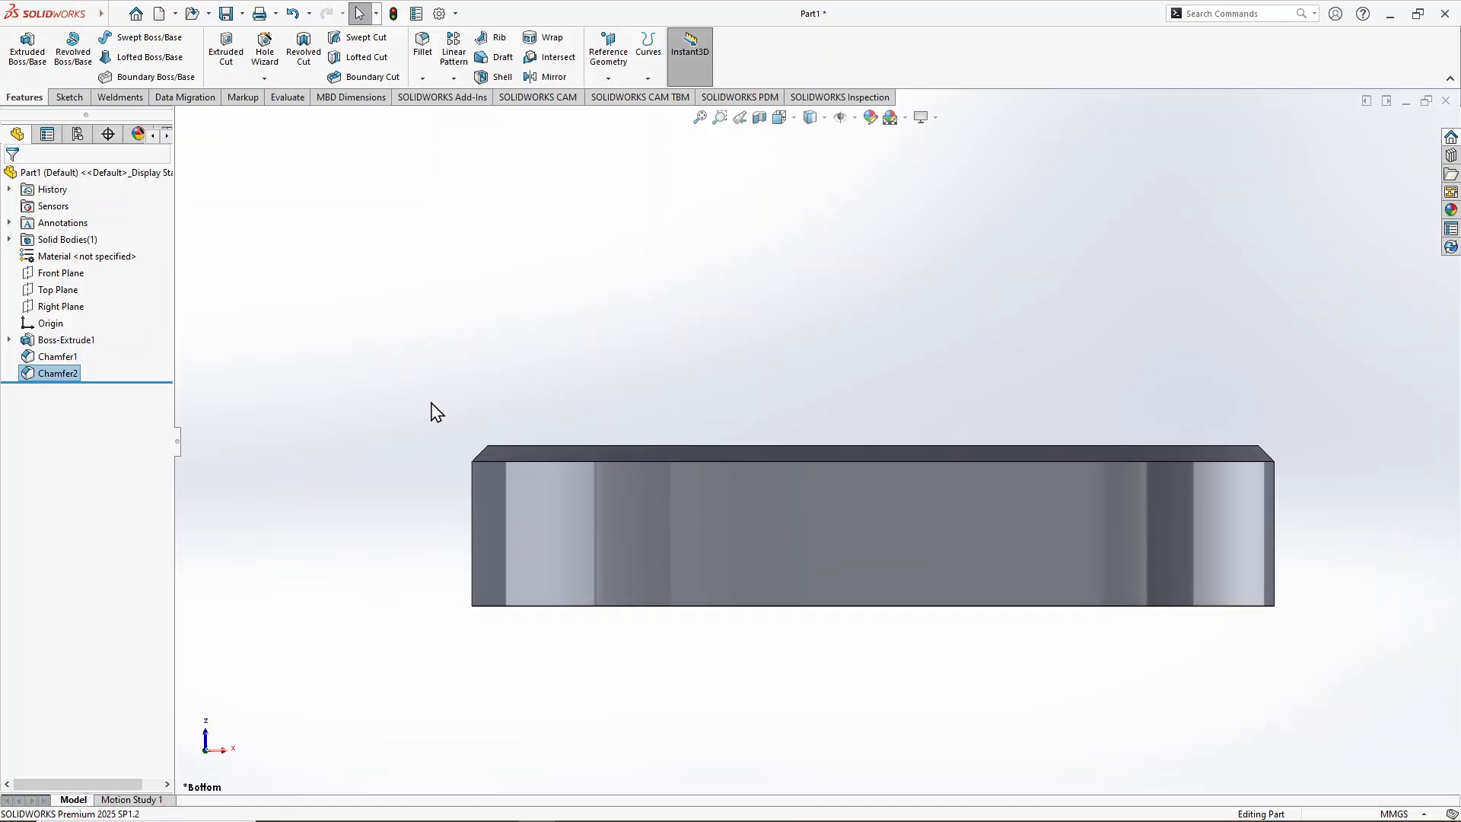
pyautogui.scroll(1, 388, 433)
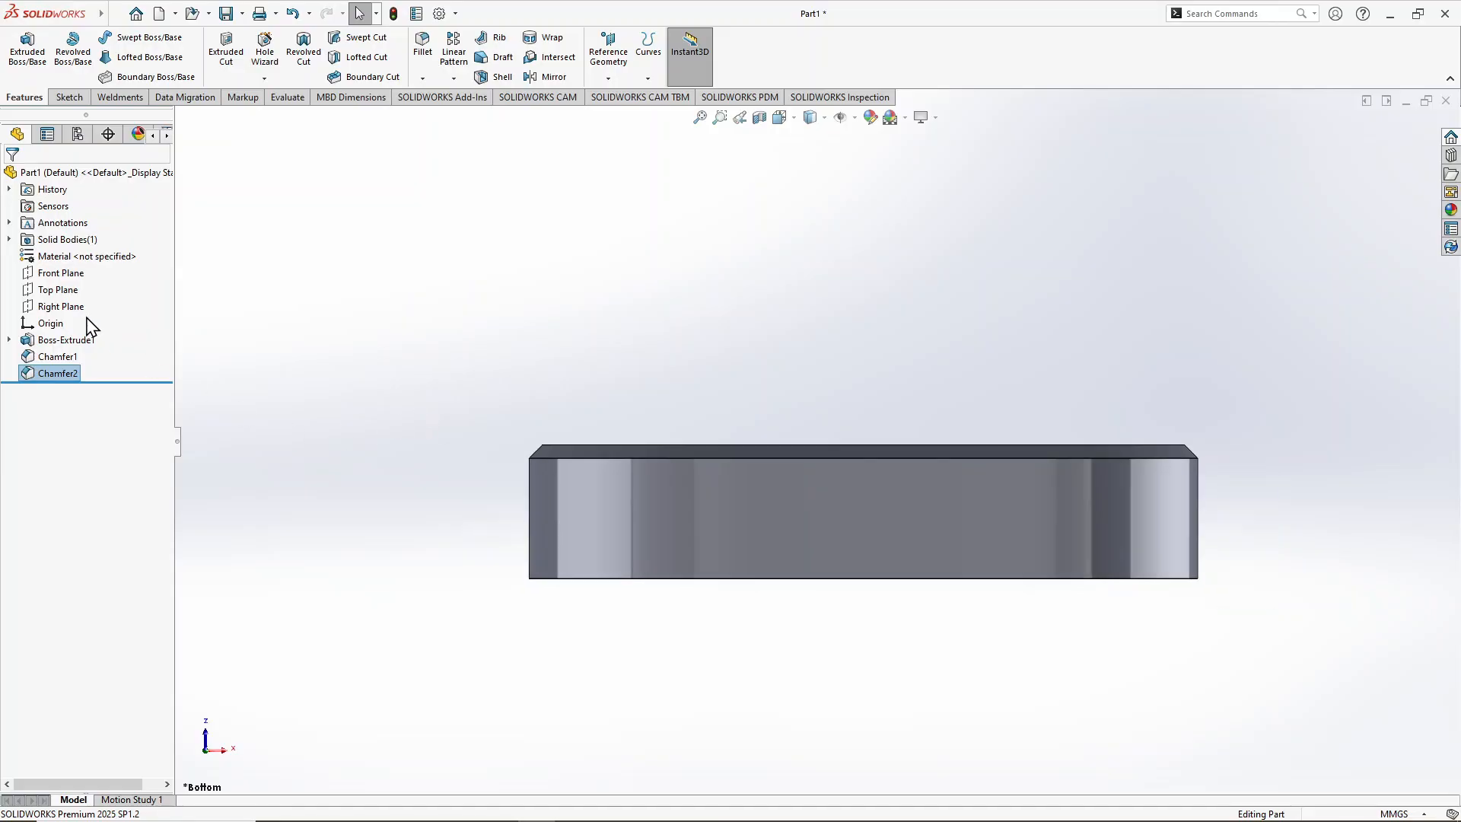
# Step: Start a new sketch on the Top Plane for the area around the disc's chamfered outer edge
pyautogui.click(62, 289)
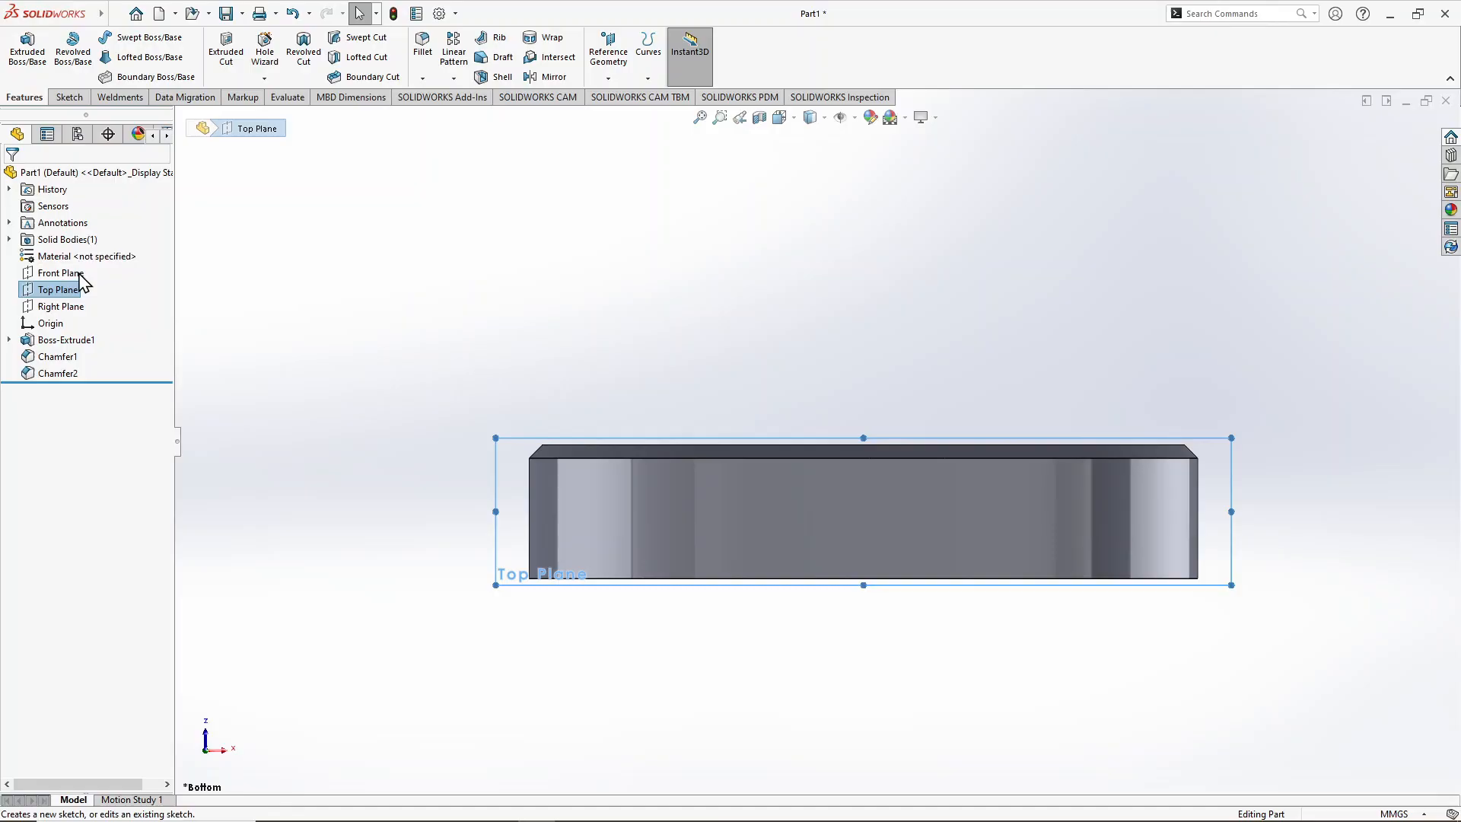
pyautogui.click(81, 283)
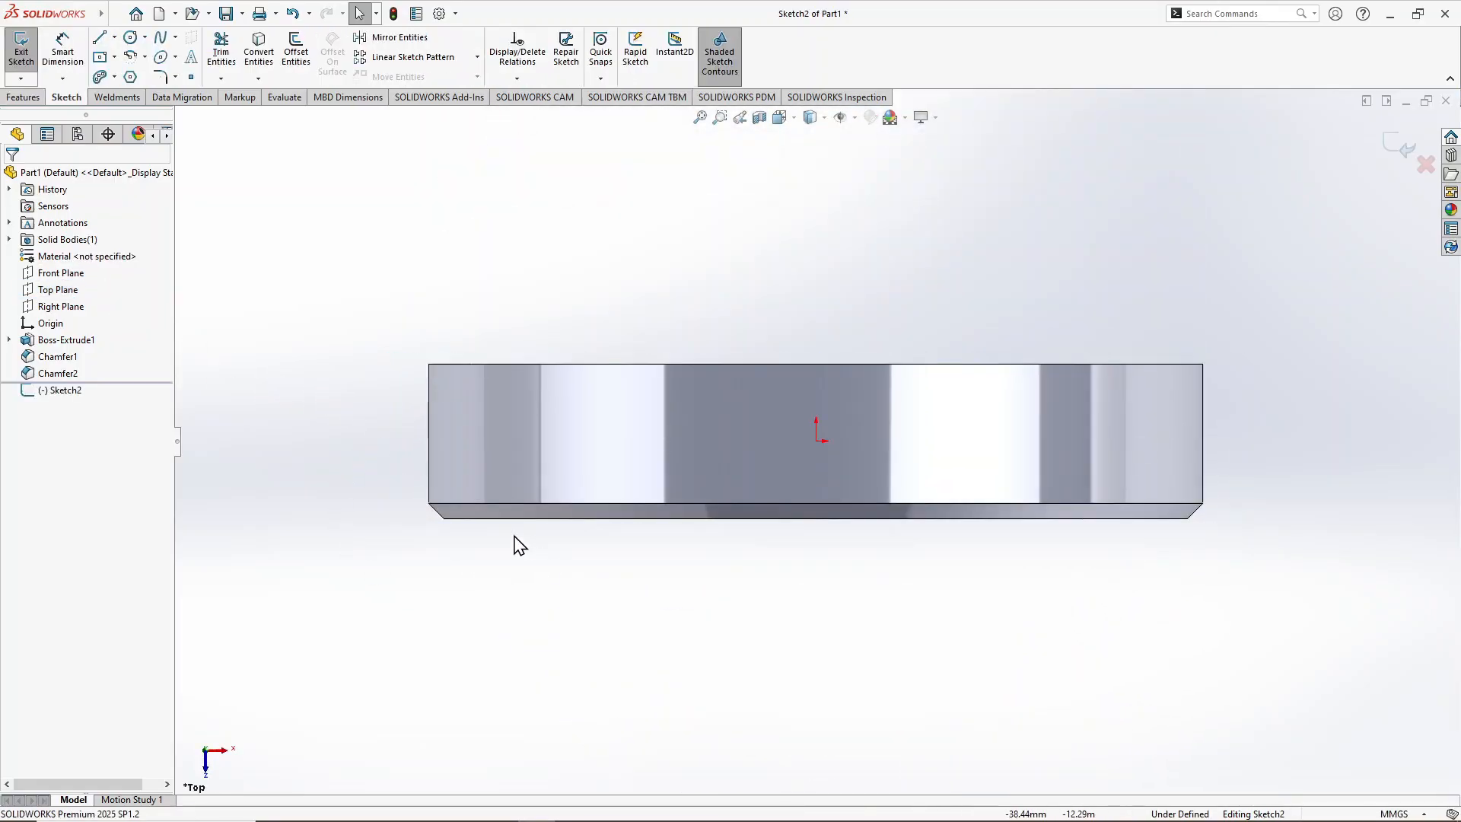
pyautogui.scroll(-5, 487, 532)
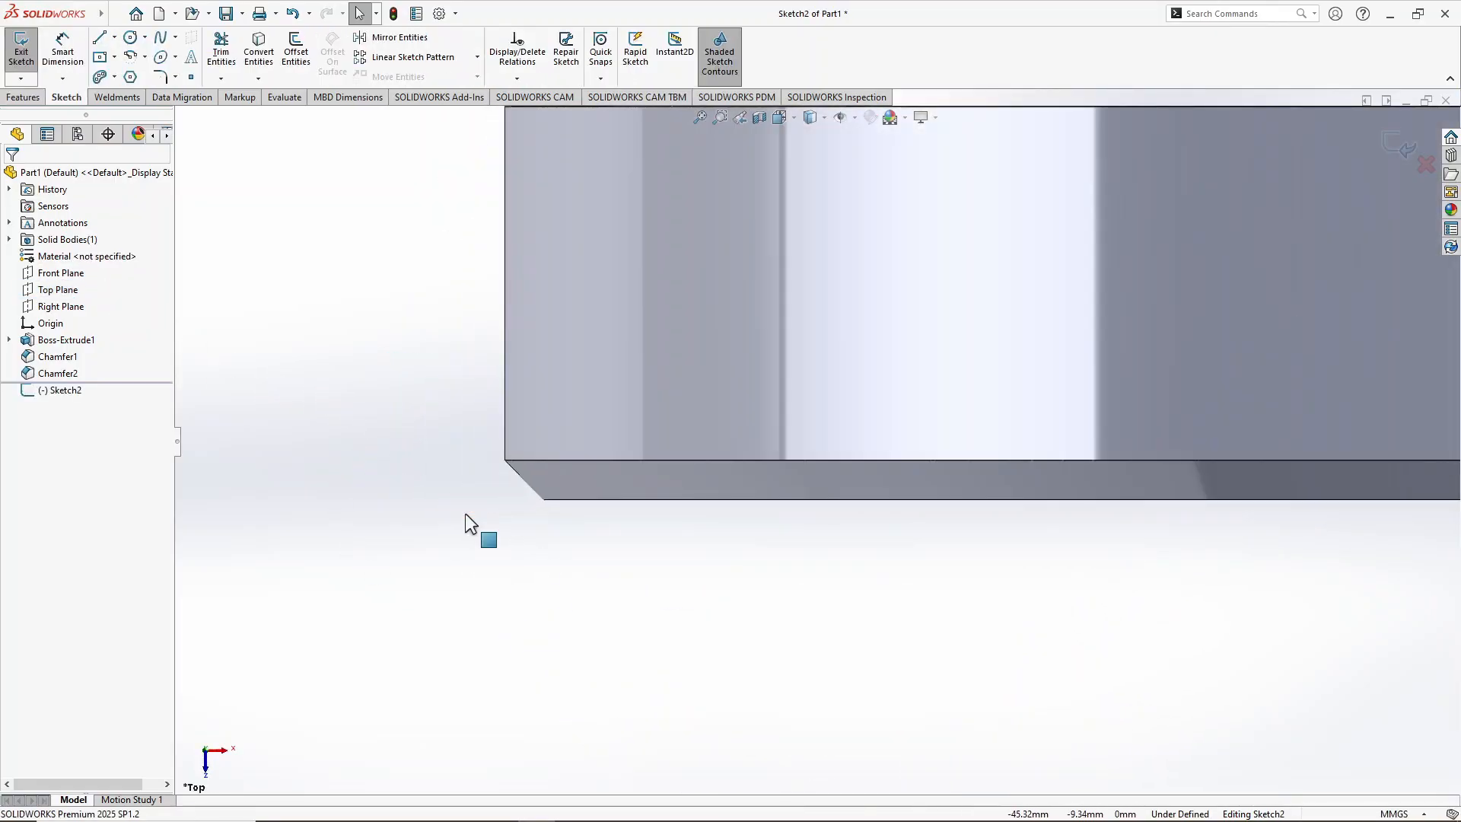
# Step: Sketch a horizontal line about 4 mm long outward from the lower corner of the disc's outer edge chamfer
pyautogui.click(96, 39)
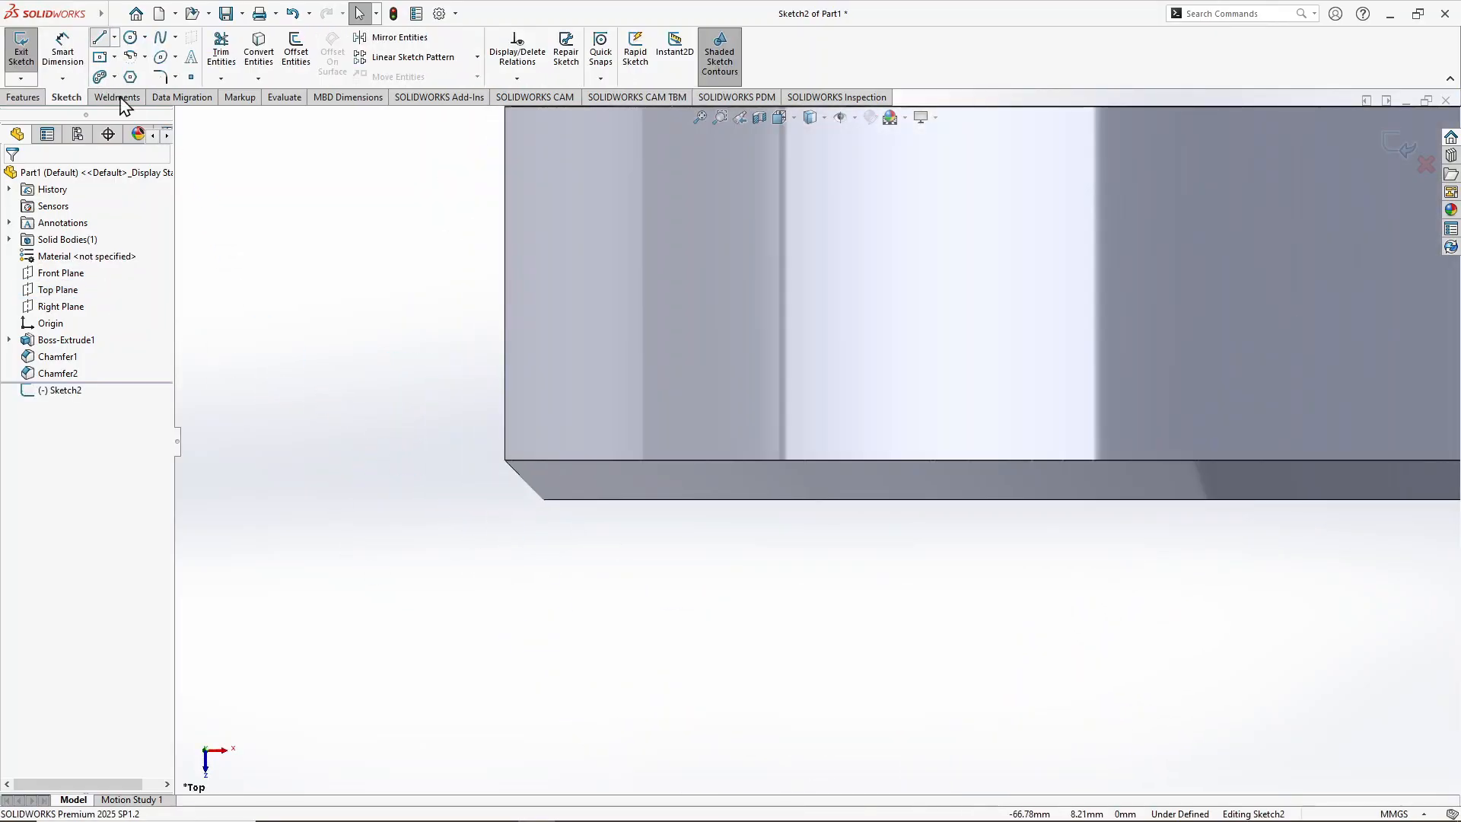
pyautogui.click(543, 500)
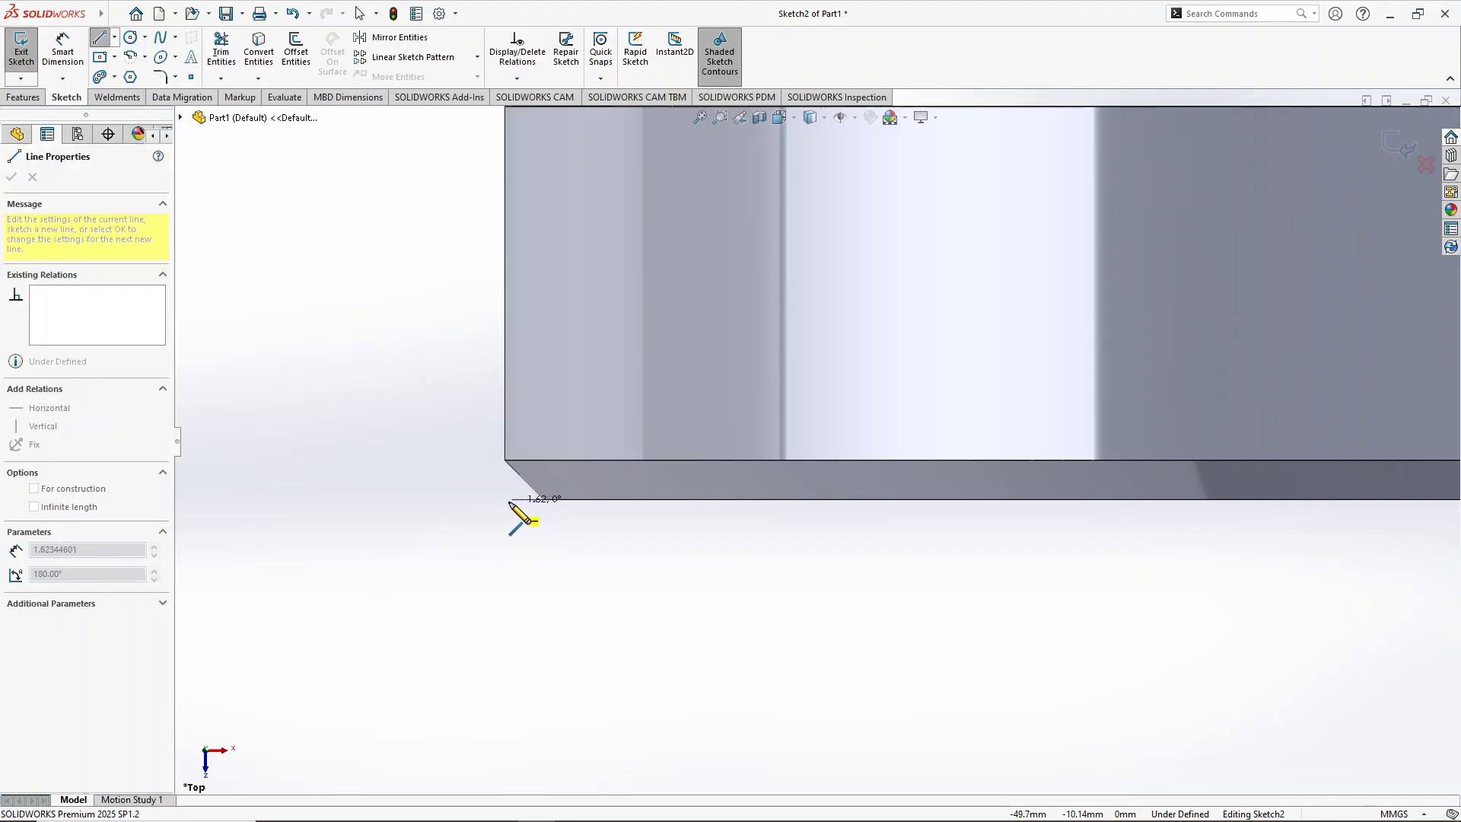
pyautogui.click(466, 500)
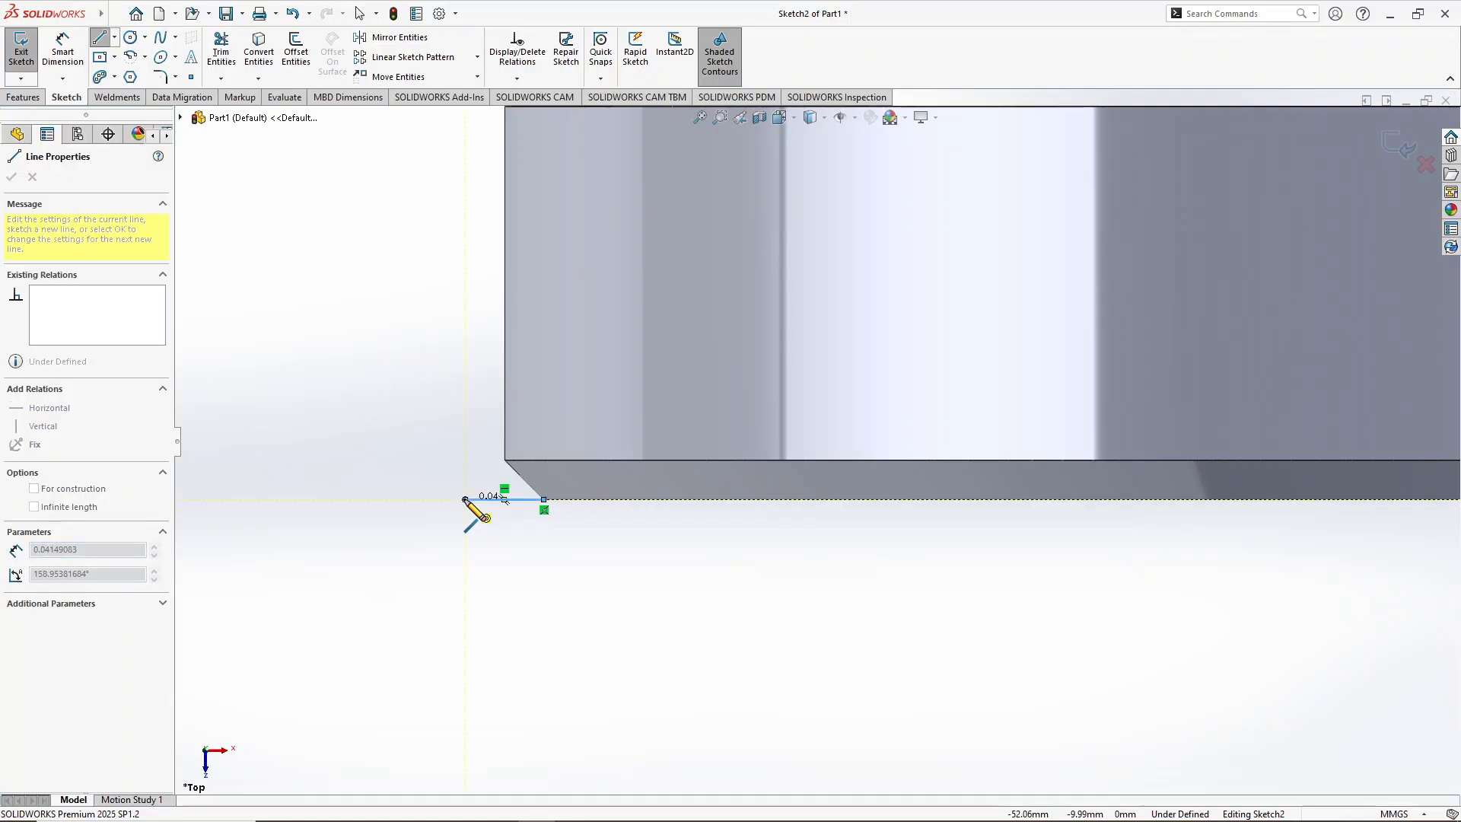
pyautogui.rightClick(381, 450)
pyautogui.click(408, 460)
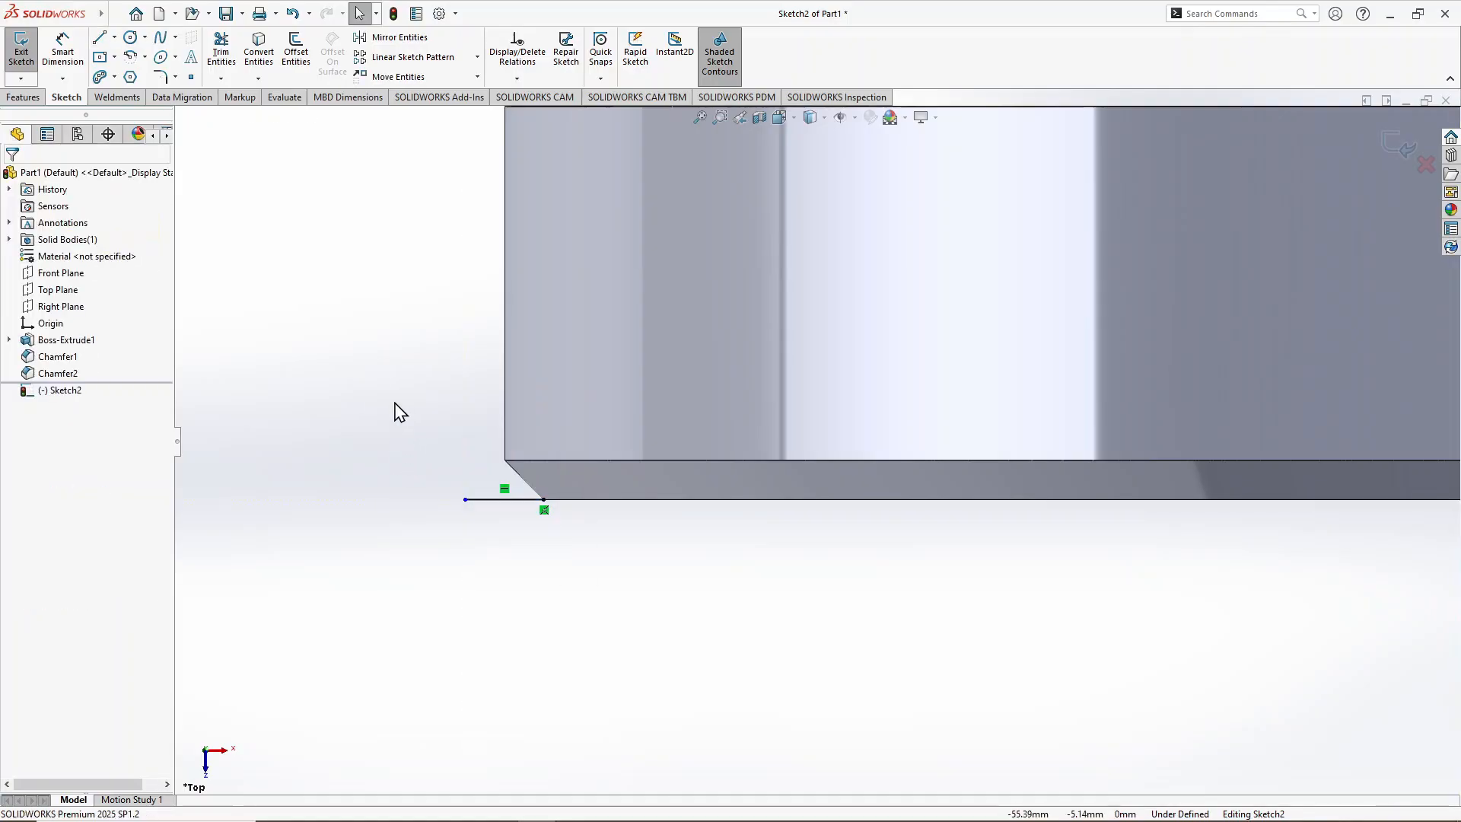
# Step: Sketch a vertical line about 6.3 mm long downward from the upper corner of the outer edge chamfer
pyautogui.press('l')
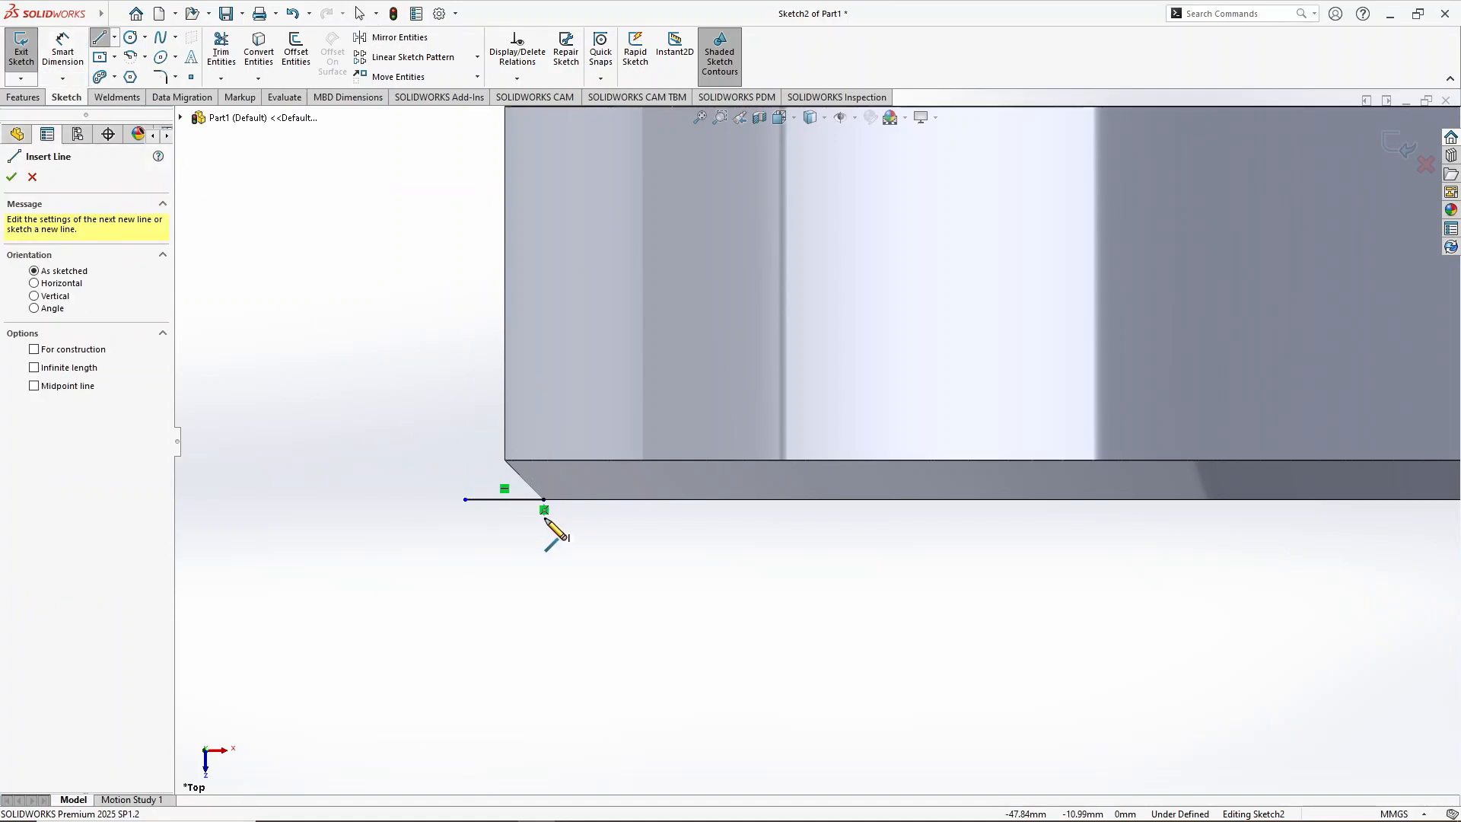
pyautogui.click(504, 460)
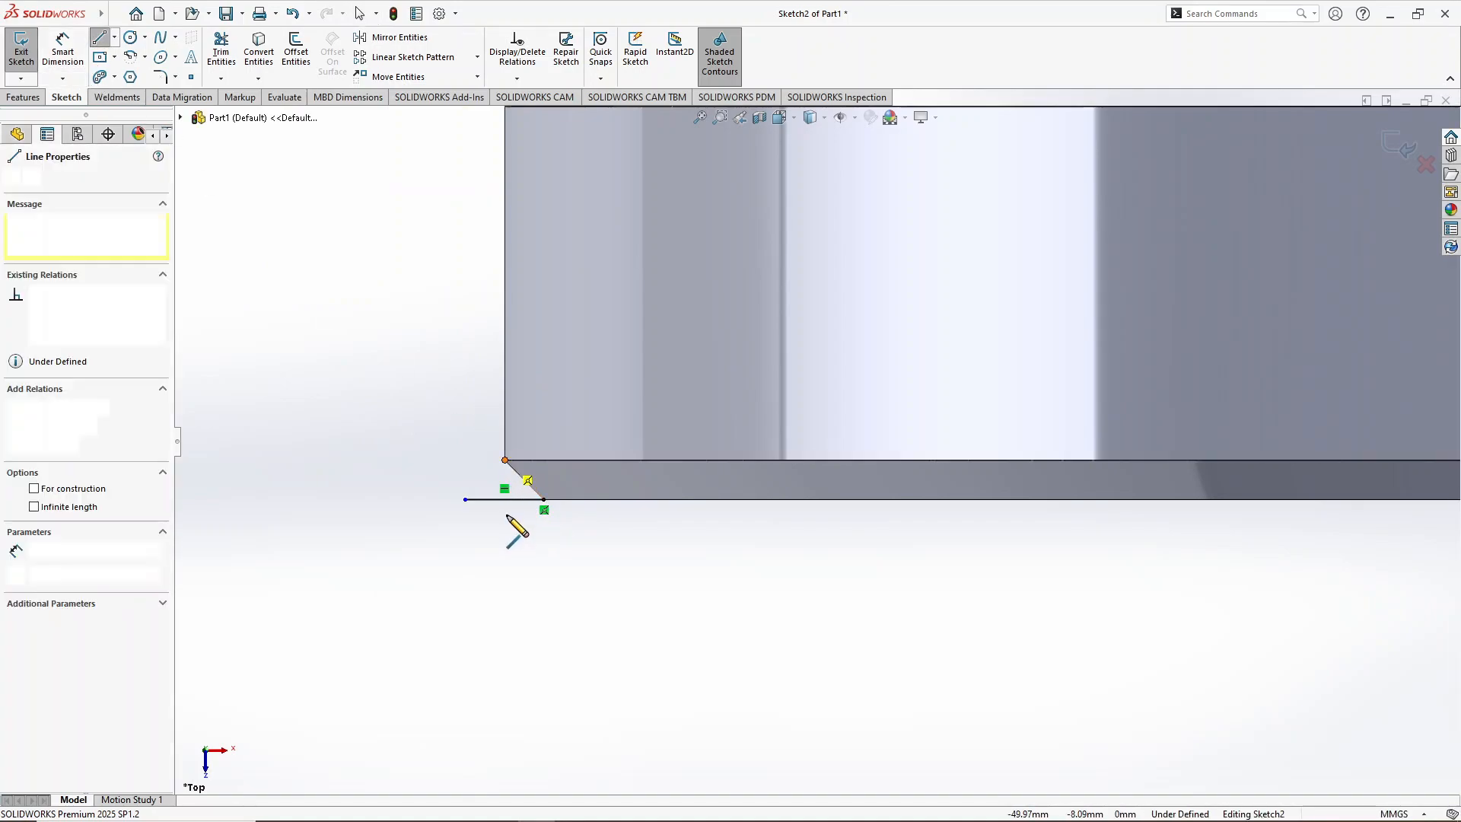
pyautogui.click(504, 584)
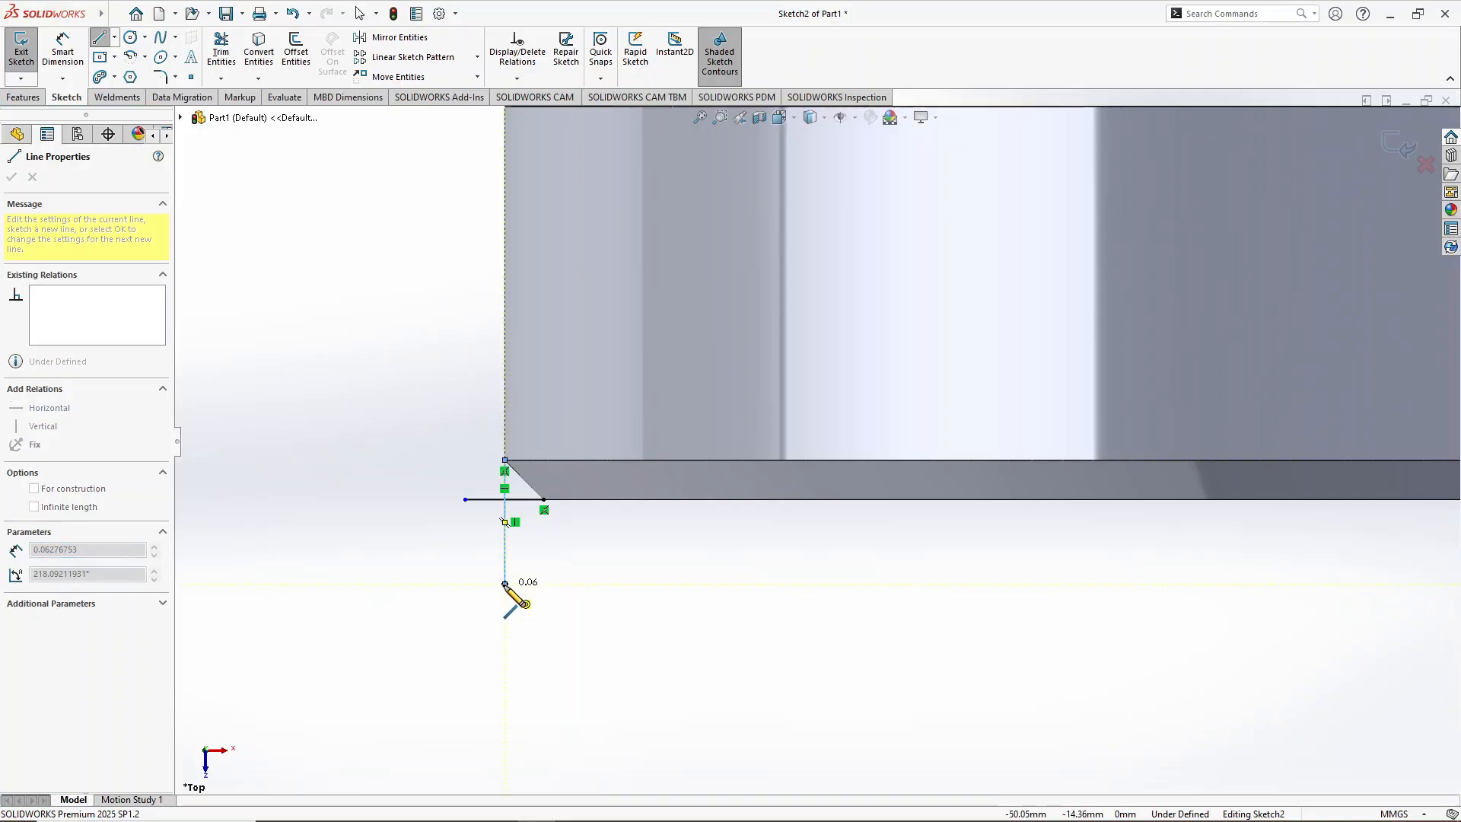
pyautogui.rightClick(348, 472)
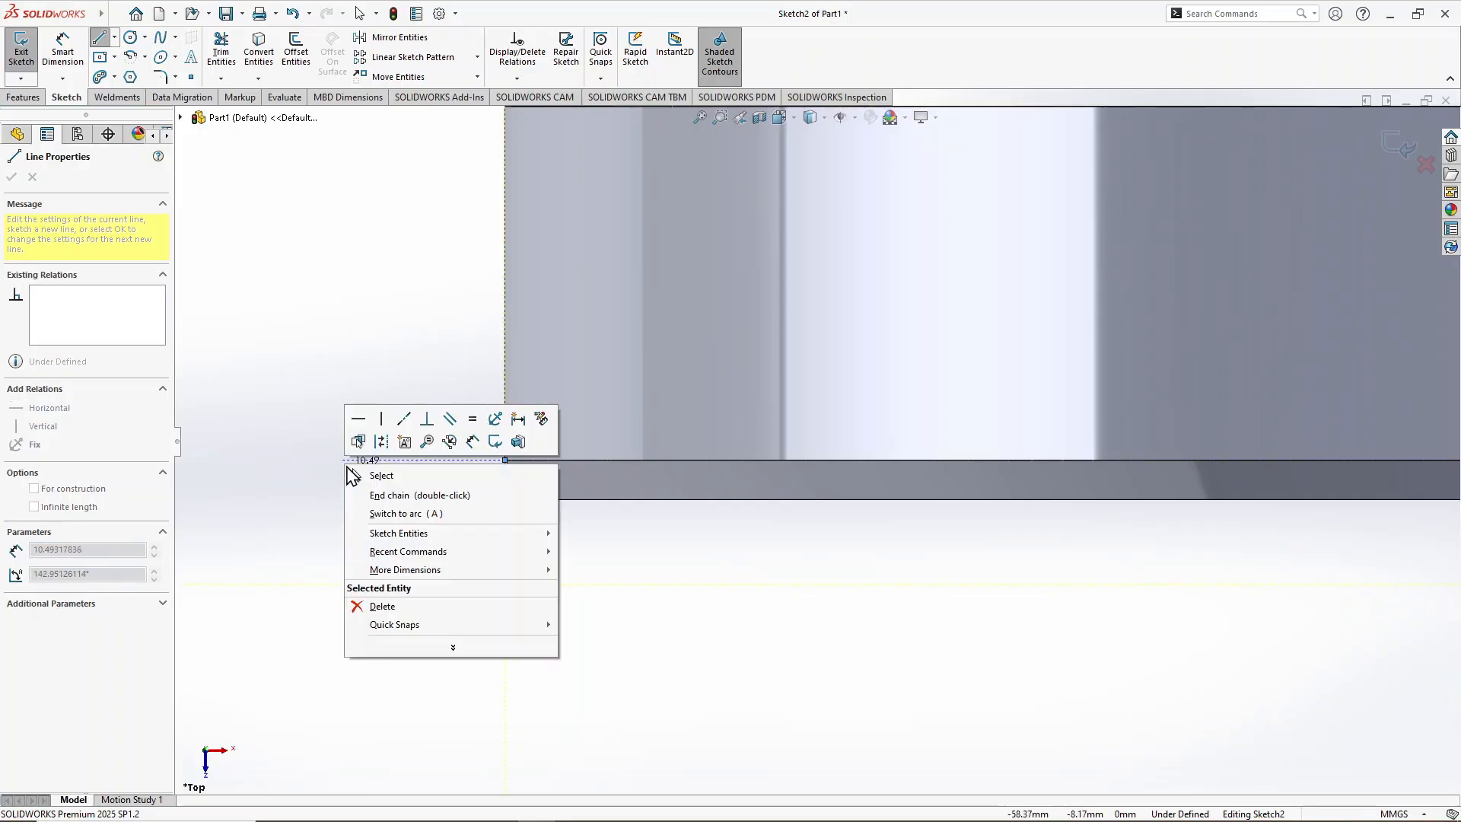
pyautogui.click(369, 477)
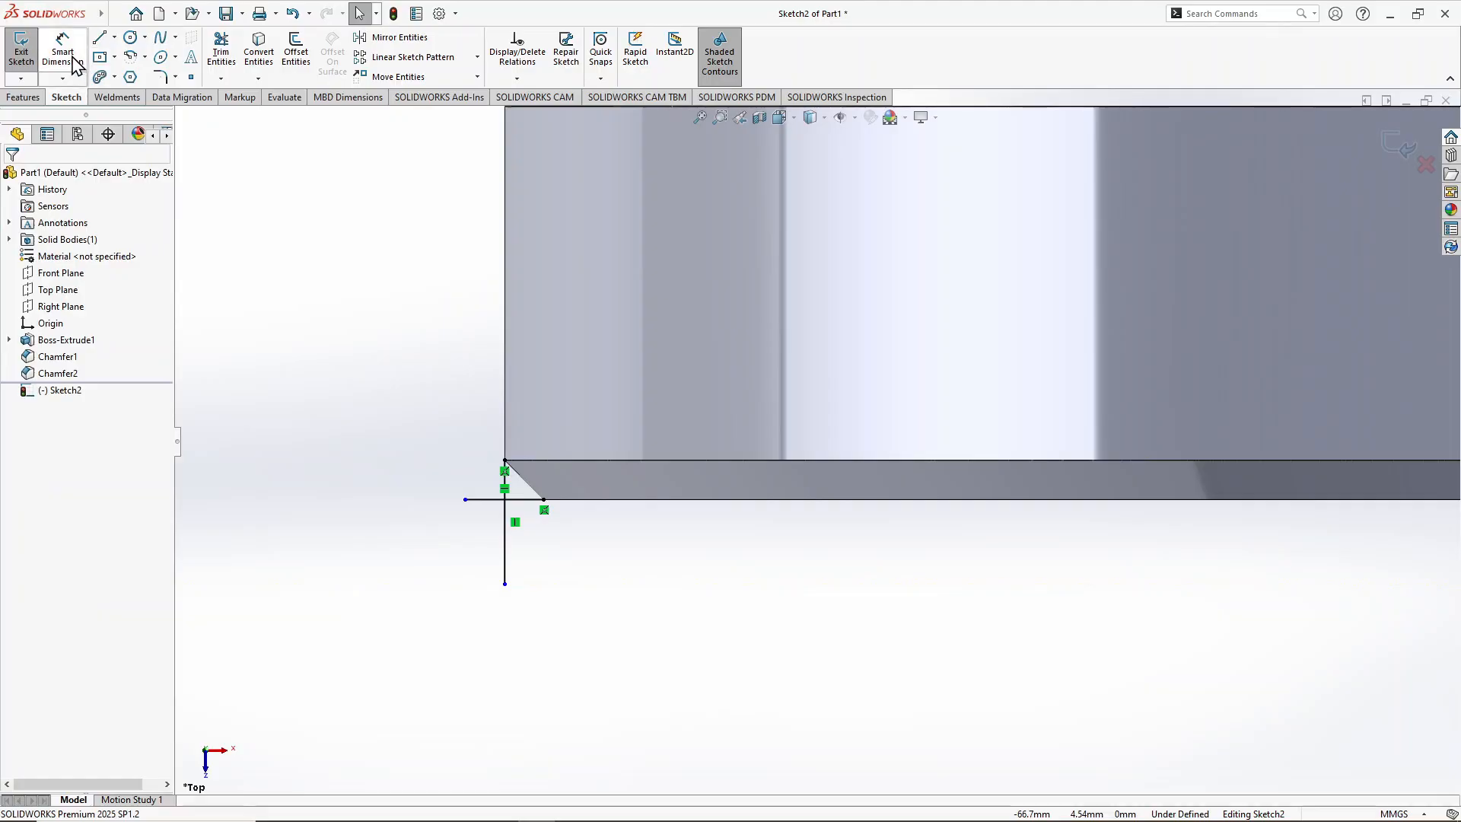
# Step: Dimension the horizontal and the vertical sketch line at the chamfer to 2 mm each
pyautogui.click(63, 49)
pyautogui.click(489, 500)
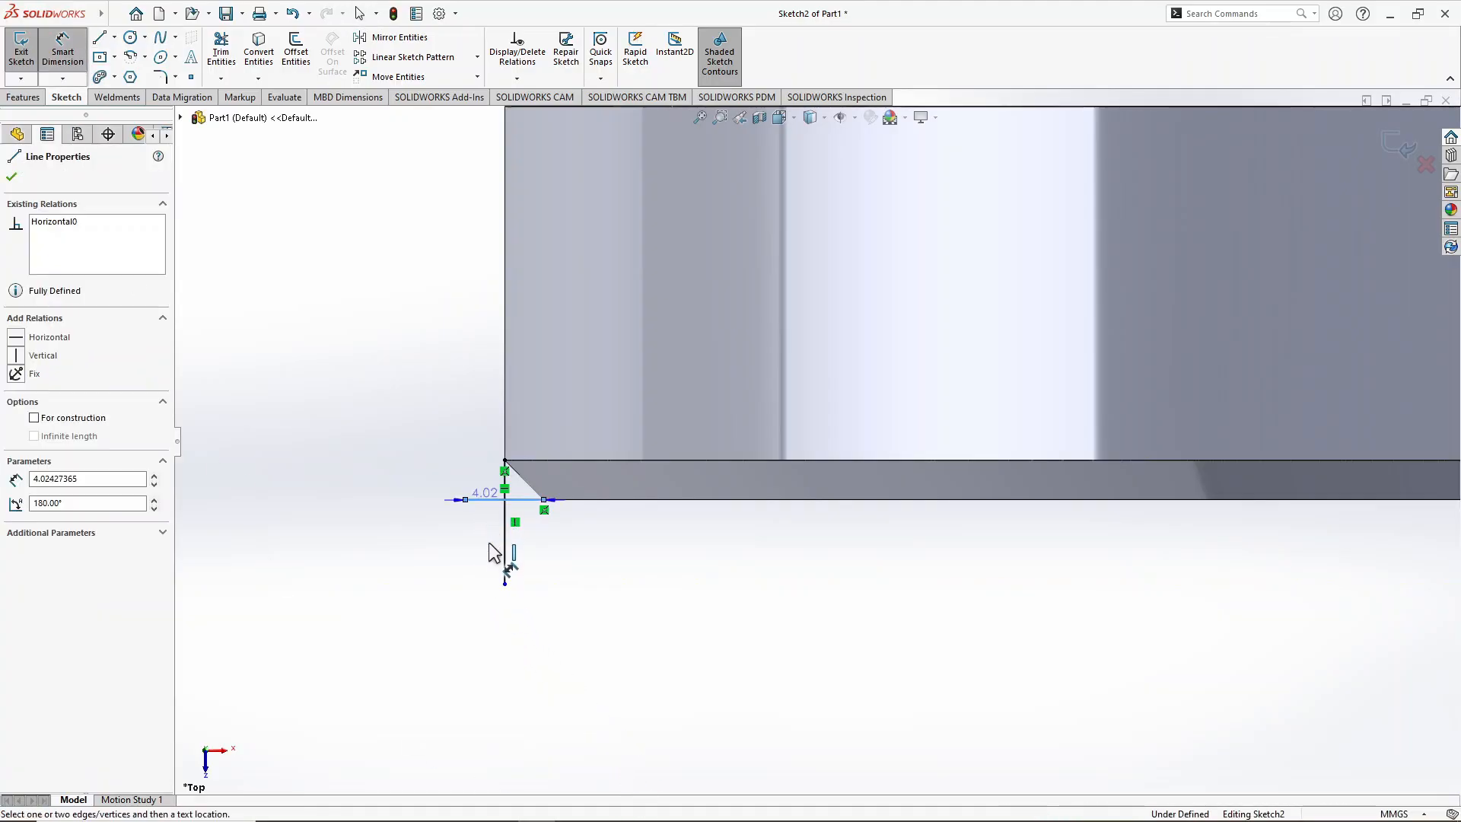
pyautogui.click(491, 554)
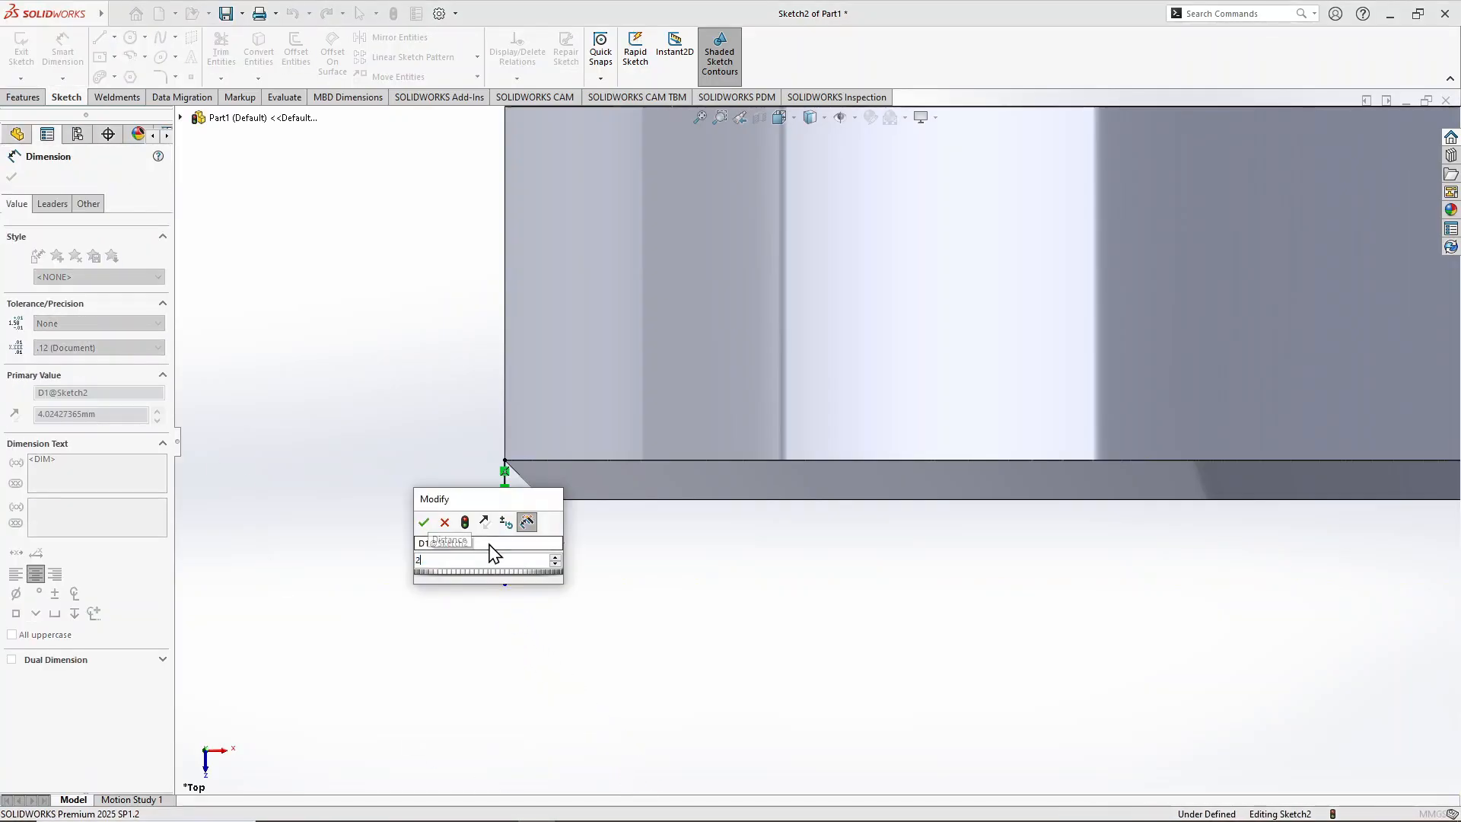
pyautogui.press('Return')
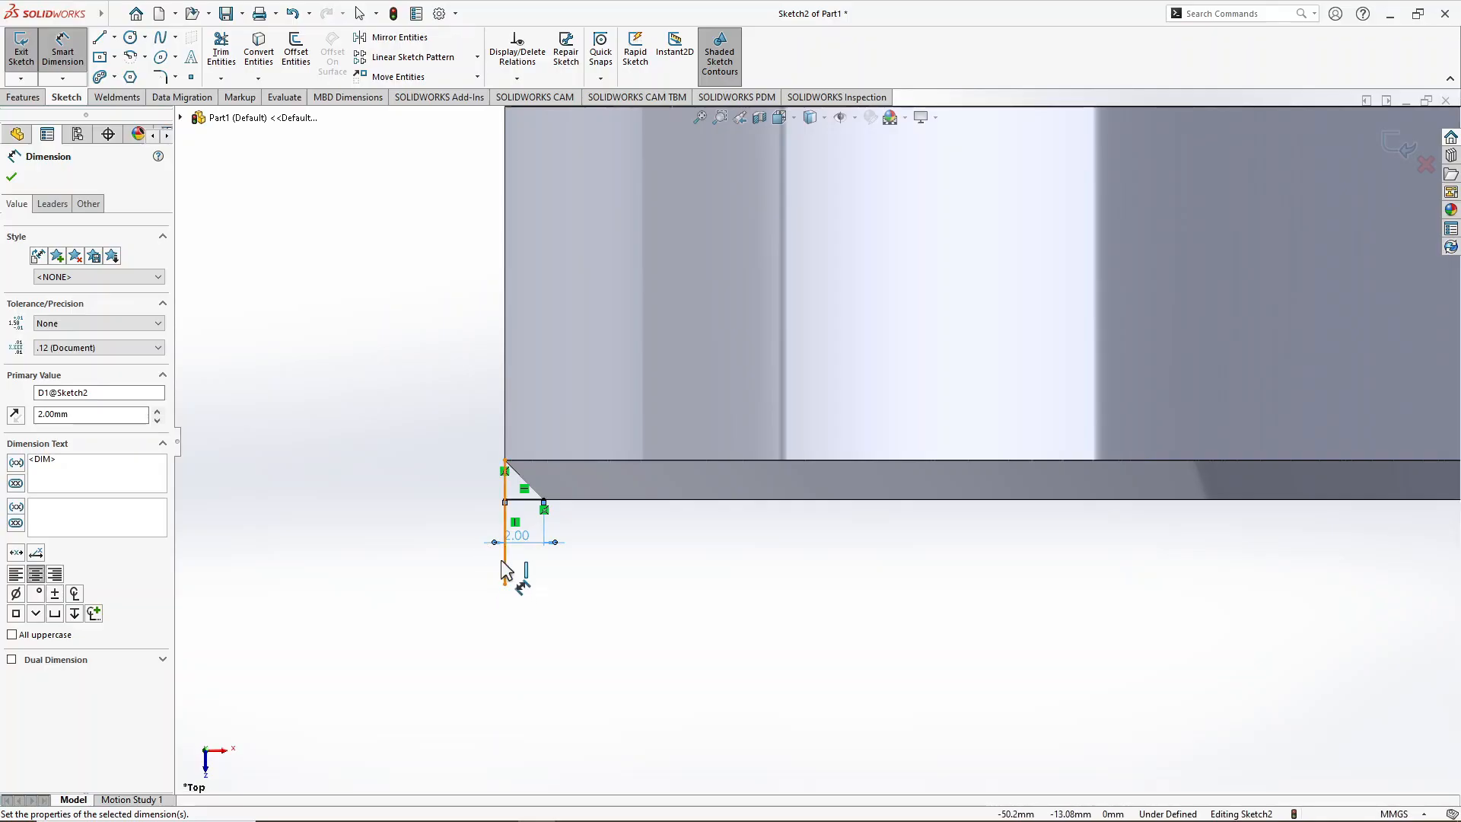
pyautogui.click(505, 571)
pyautogui.click(433, 525)
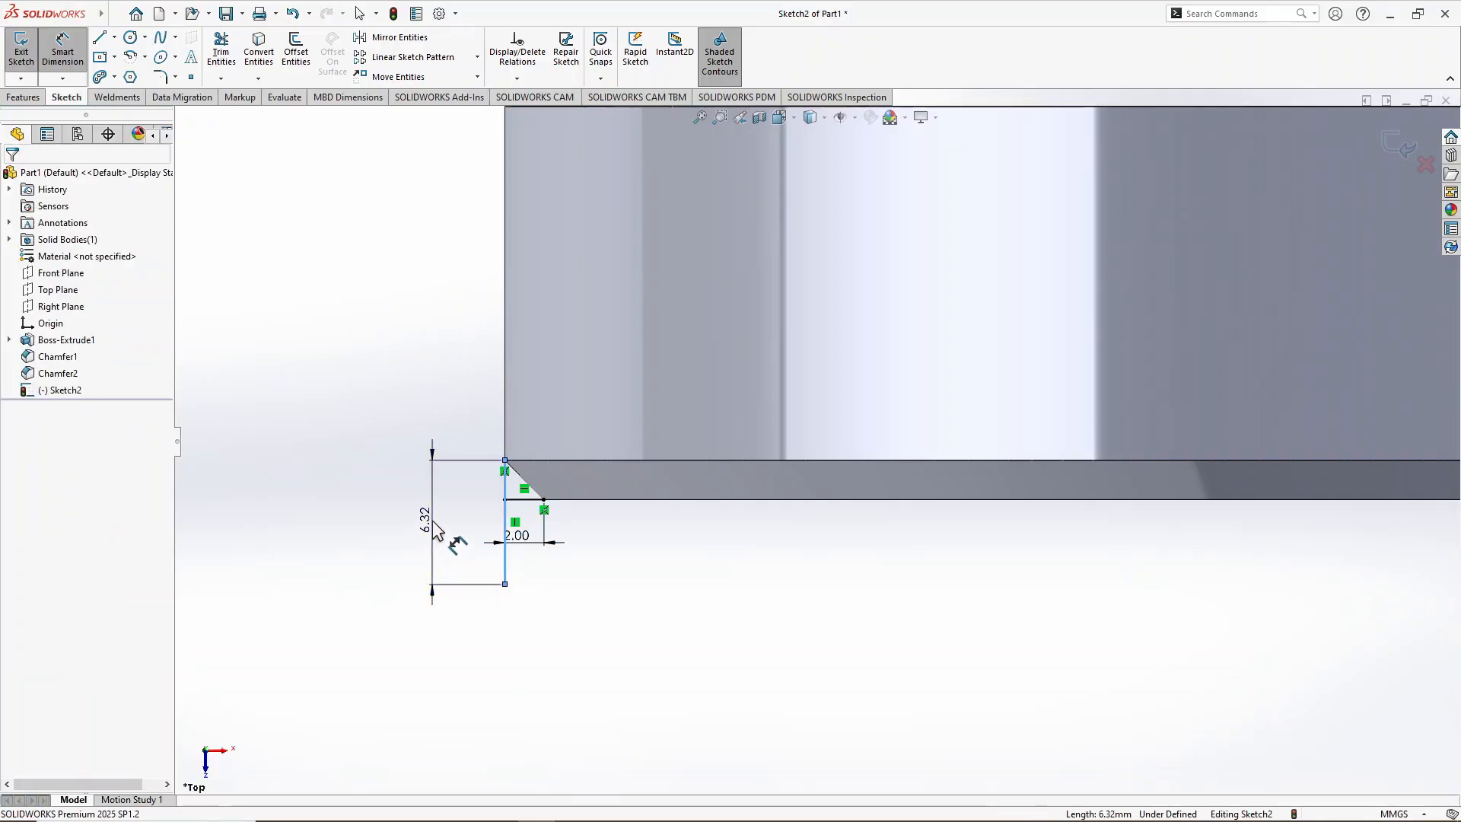
pyautogui.write('2')
pyautogui.press('Return')
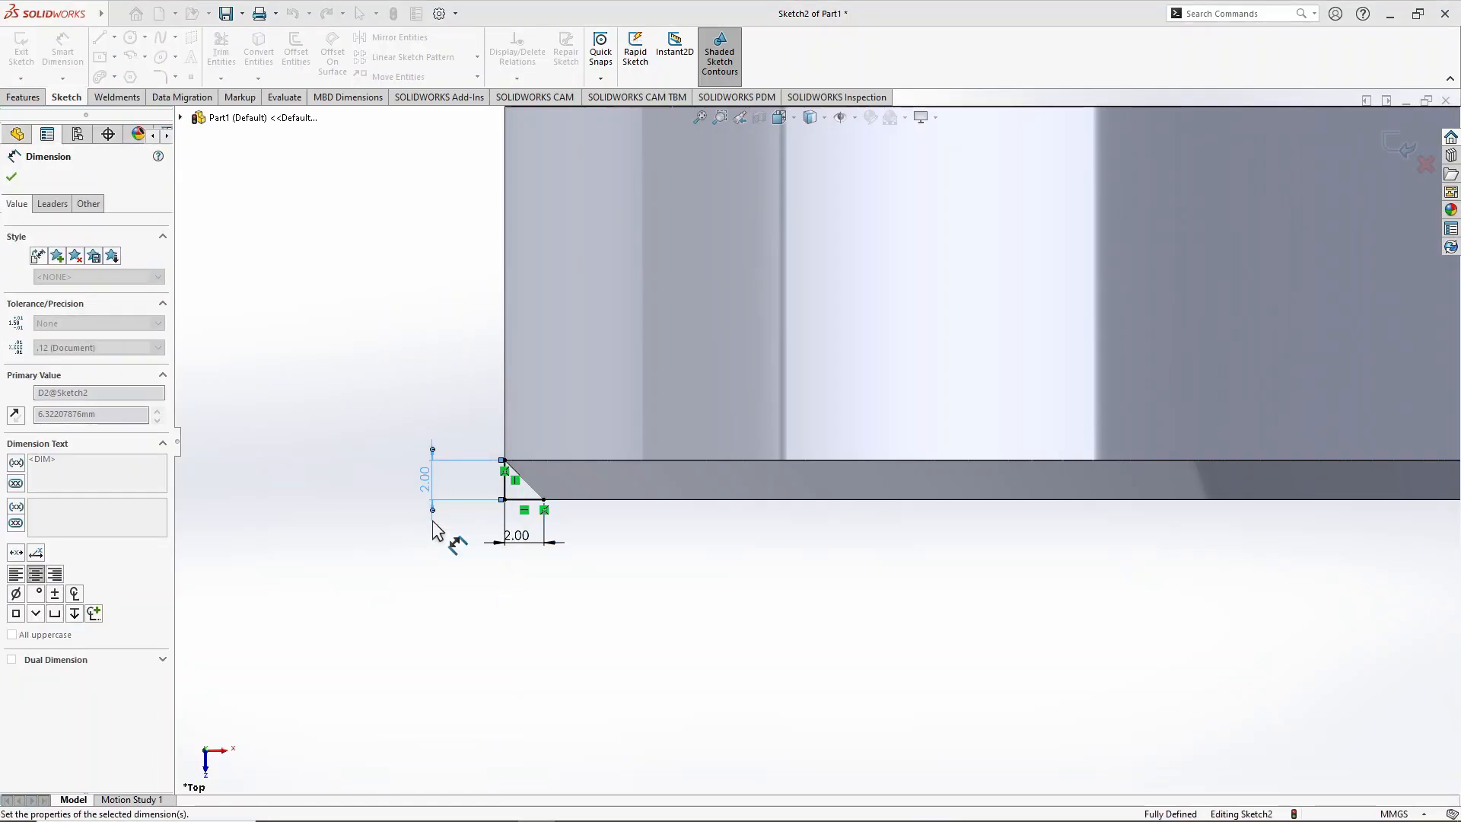
pyautogui.rightClick(329, 369)
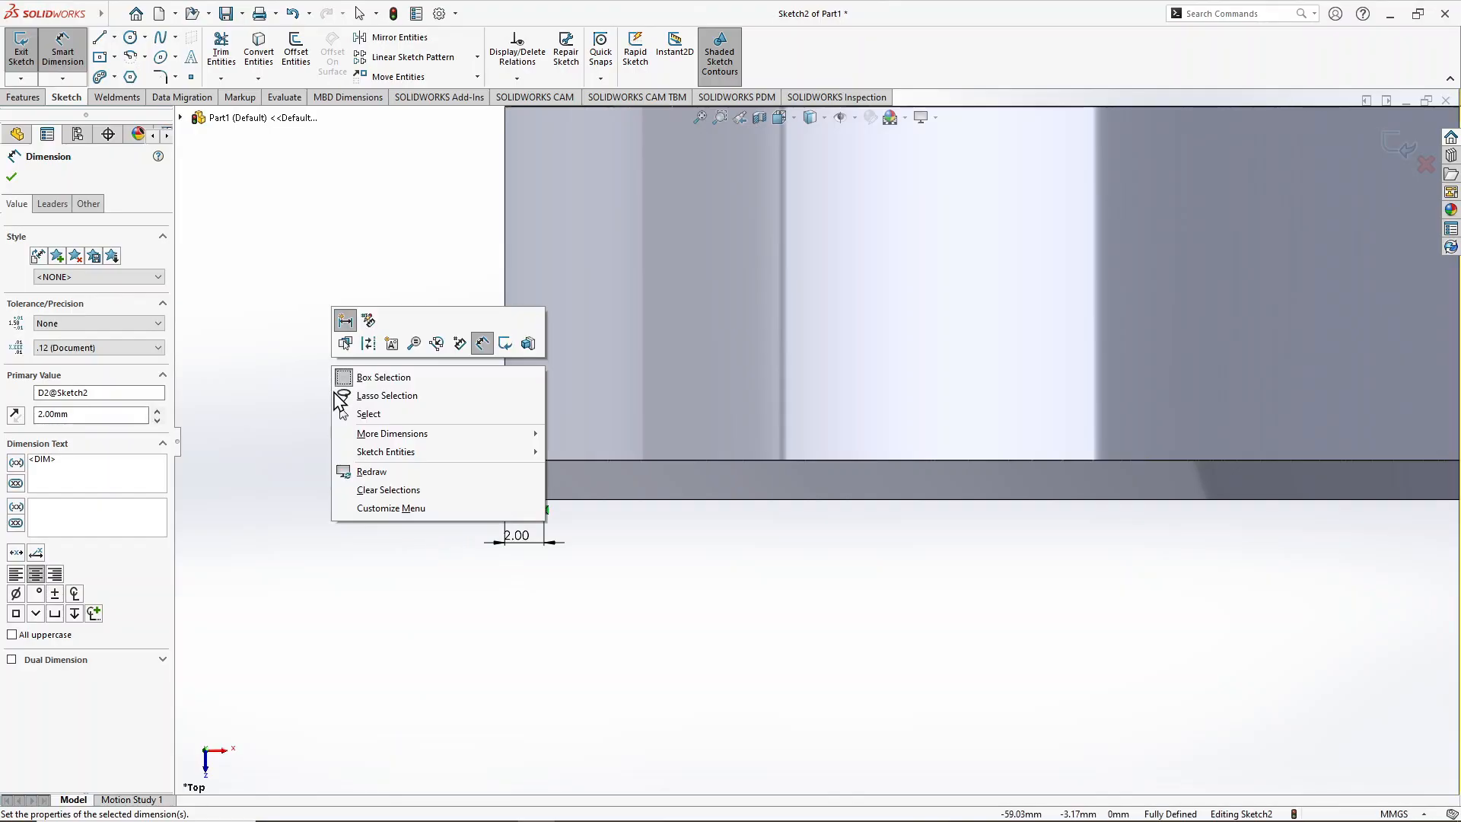
pyautogui.click(353, 415)
# Step: Move the horizontal 2 mm dimension farther below the chamfer profile
pyautogui.scroll(-4, 559, 518)
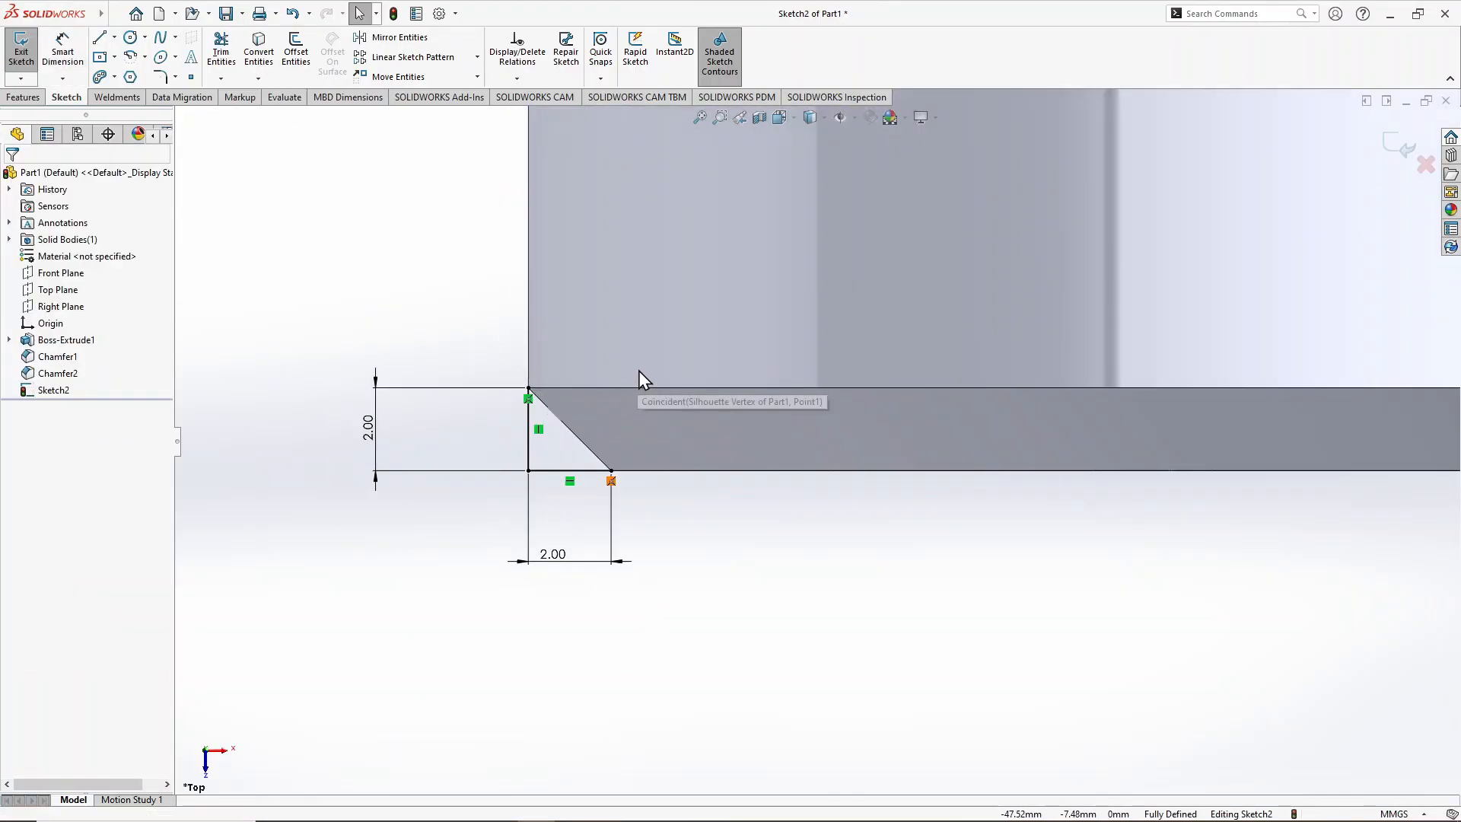
pyautogui.moveTo(540, 648); pyautogui.dragTo(568, 646)
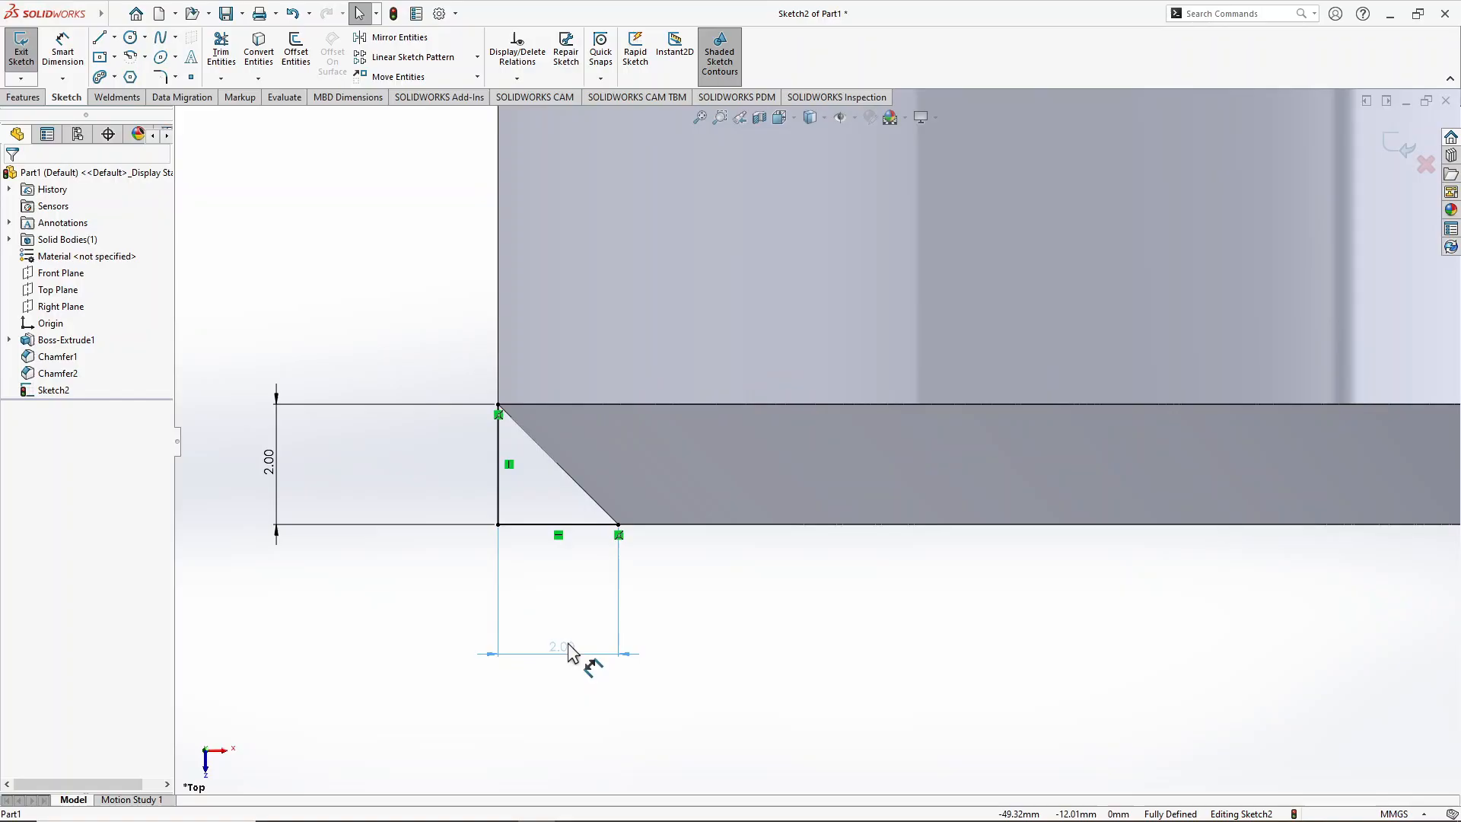
pyautogui.click(423, 609)
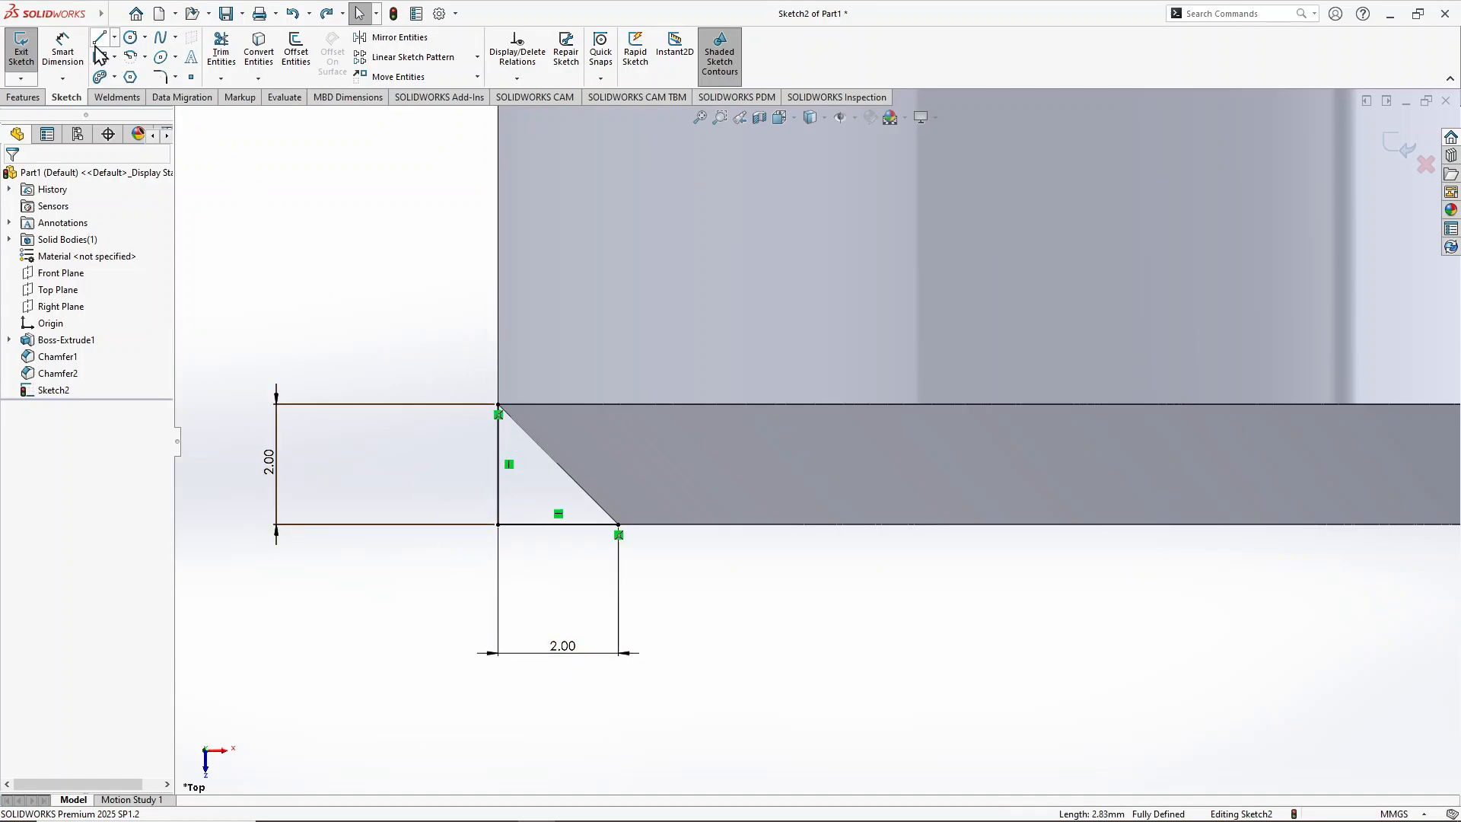
# Step: Close the triangle with a diagonal line along the chamfer, joining its upper and lower corners
pyautogui.click(99, 38)
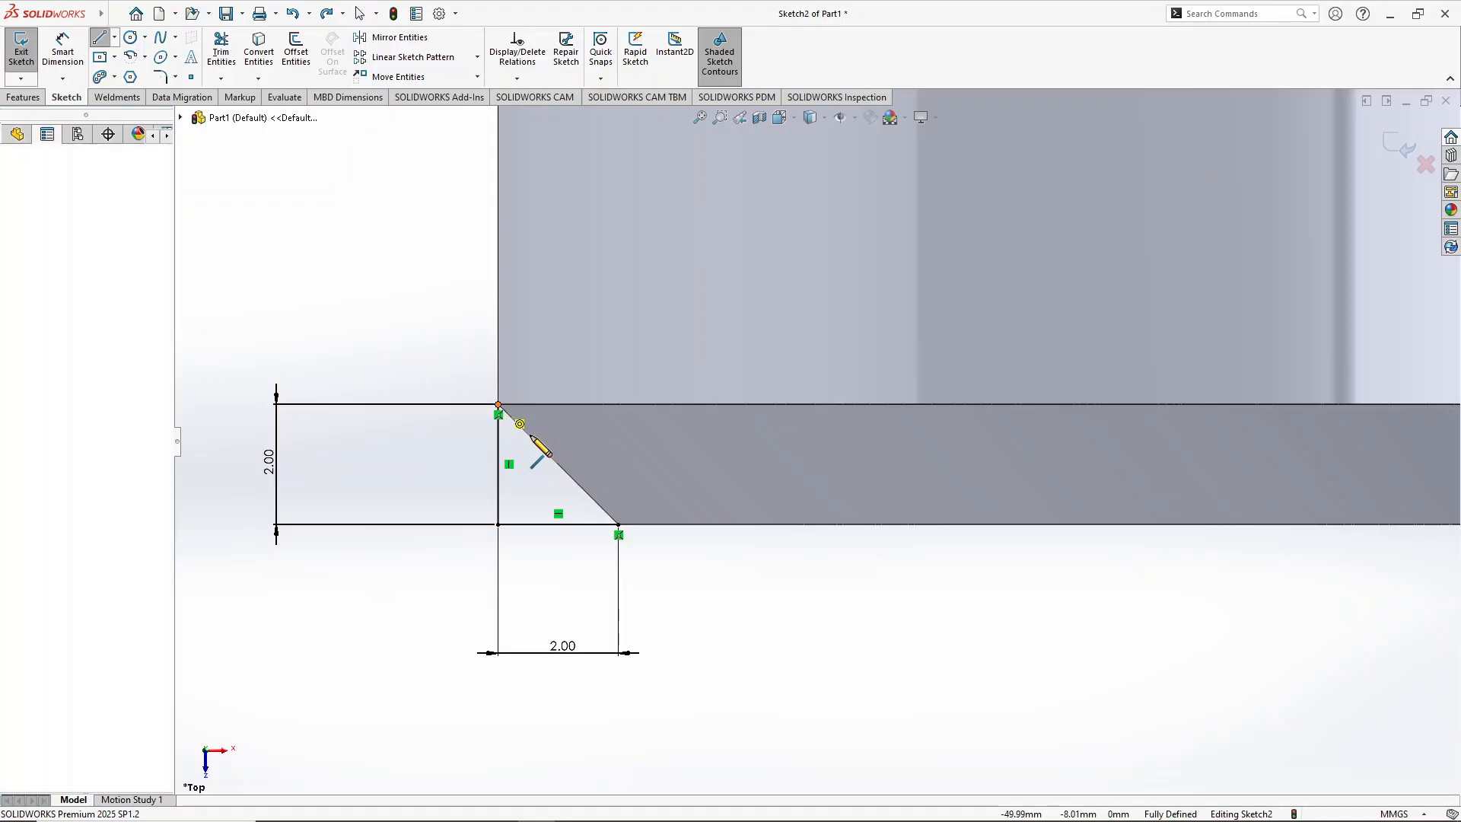
pyautogui.click(618, 525)
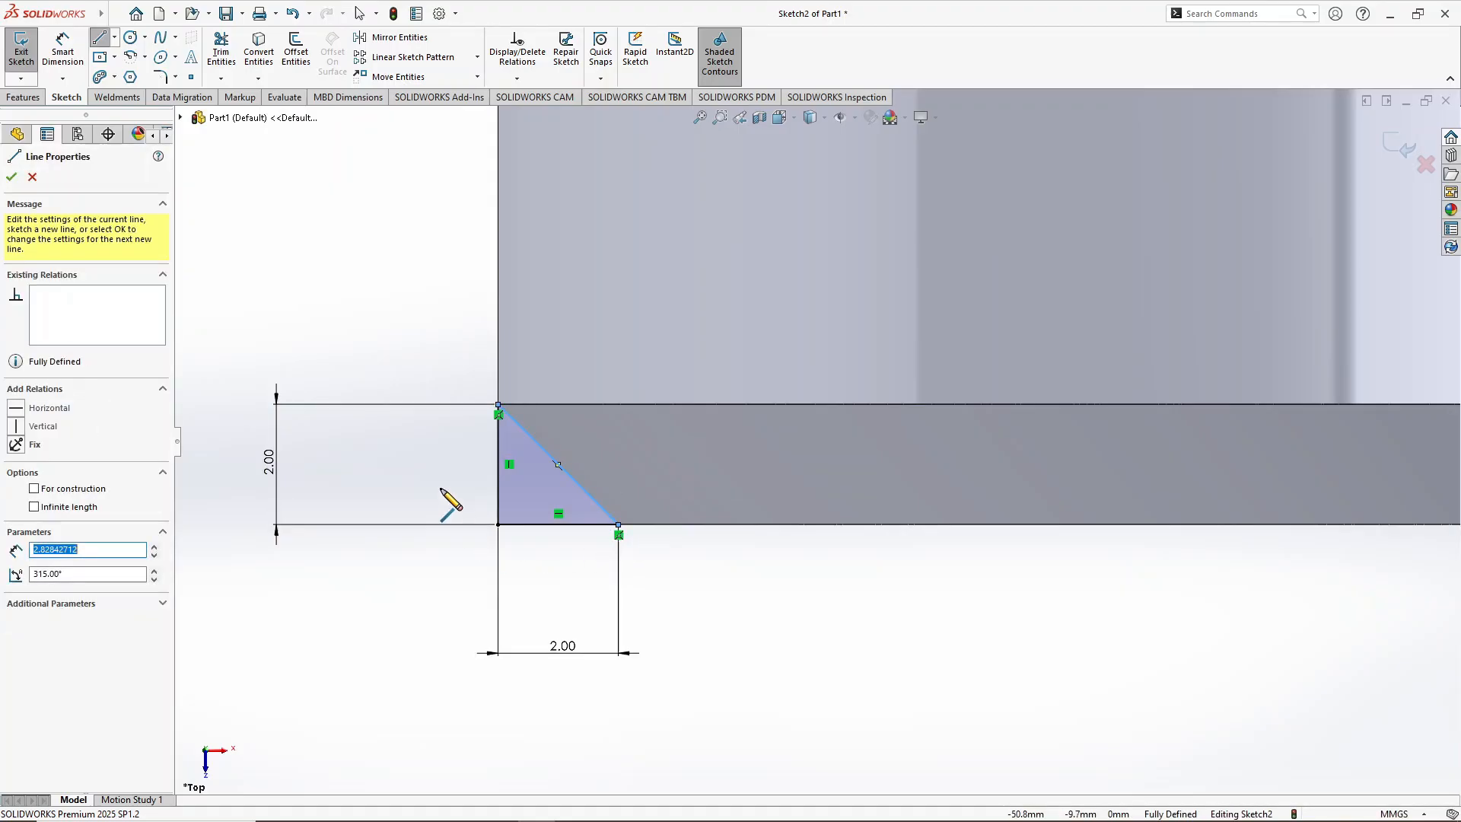
pyautogui.rightClick(365, 289)
pyautogui.click(384, 293)
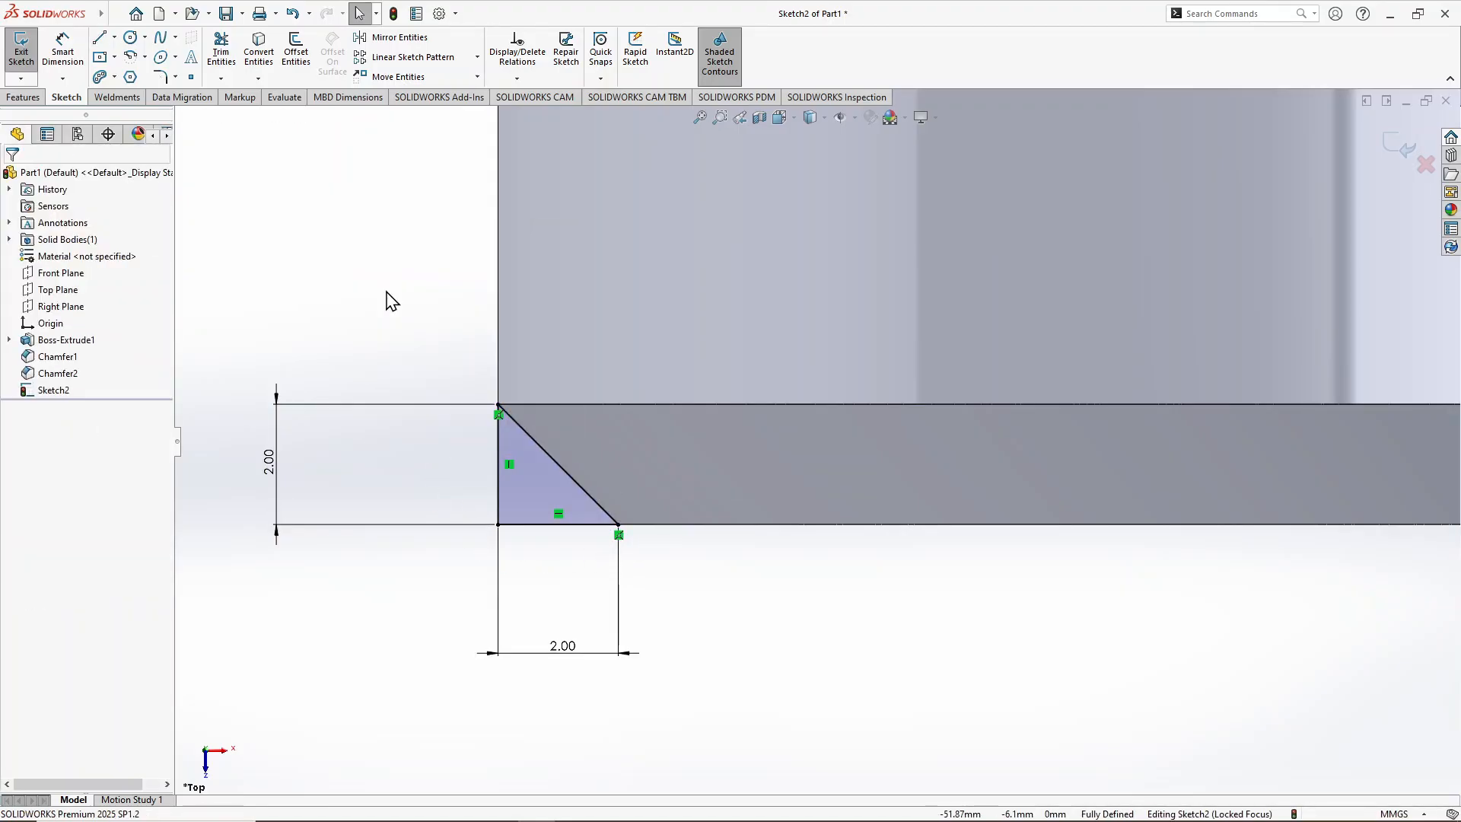
# Step: Check the diagonal line's angle to the horizontal line and to the vertical line without placing a dimension
pyautogui.click(63, 47)
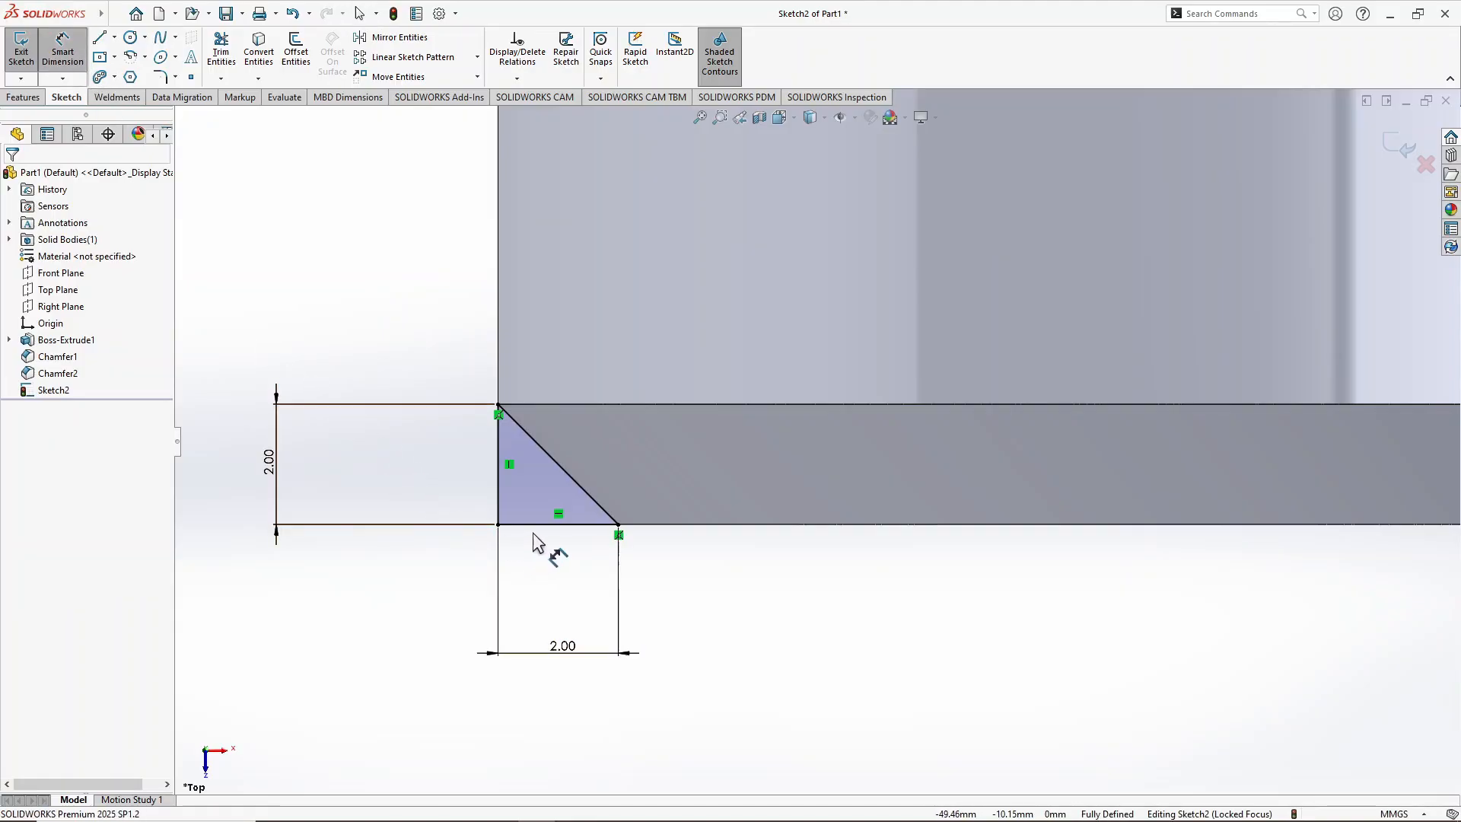
pyautogui.click(560, 524)
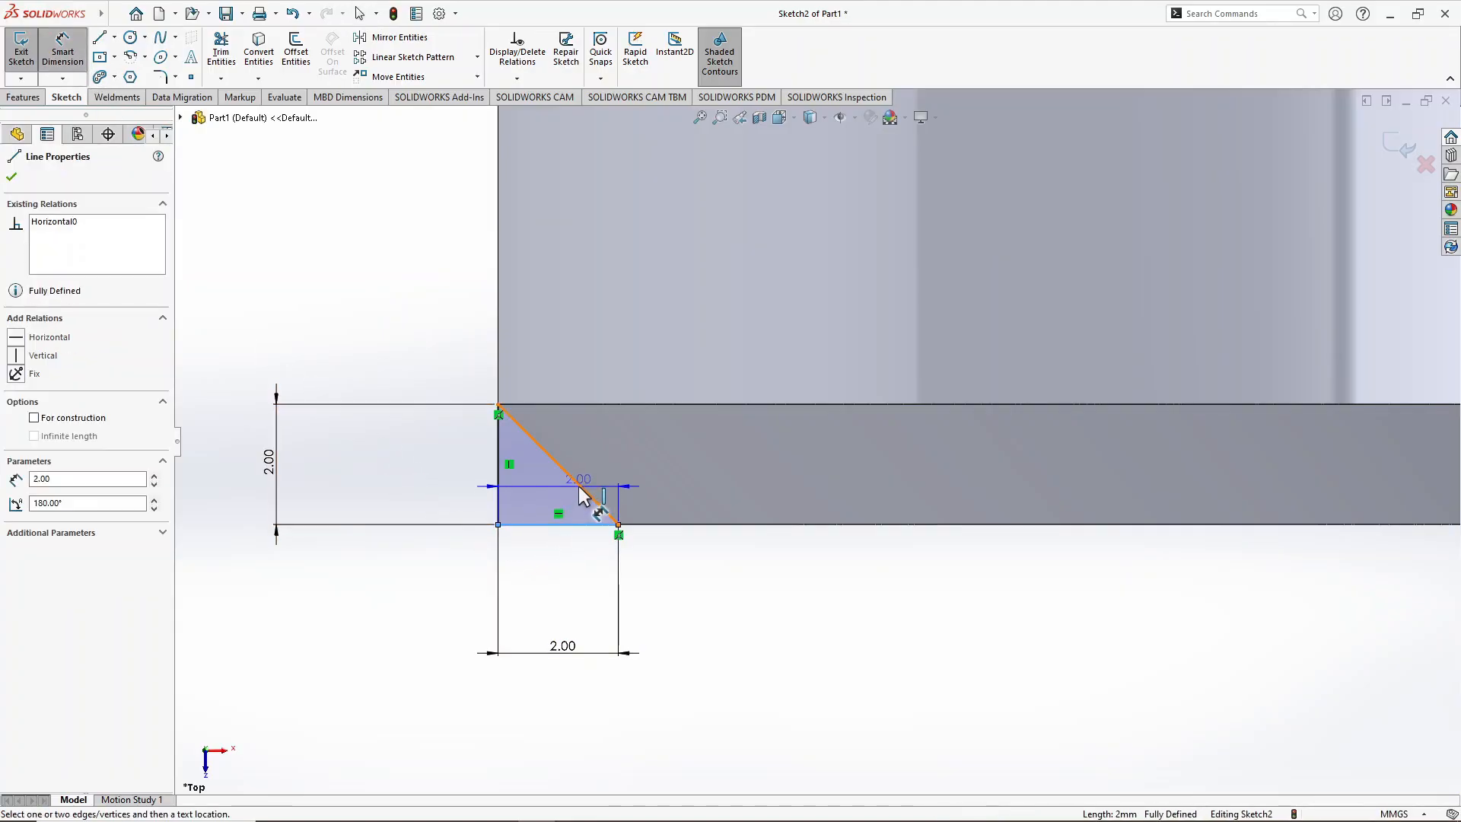
pyautogui.click(580, 488)
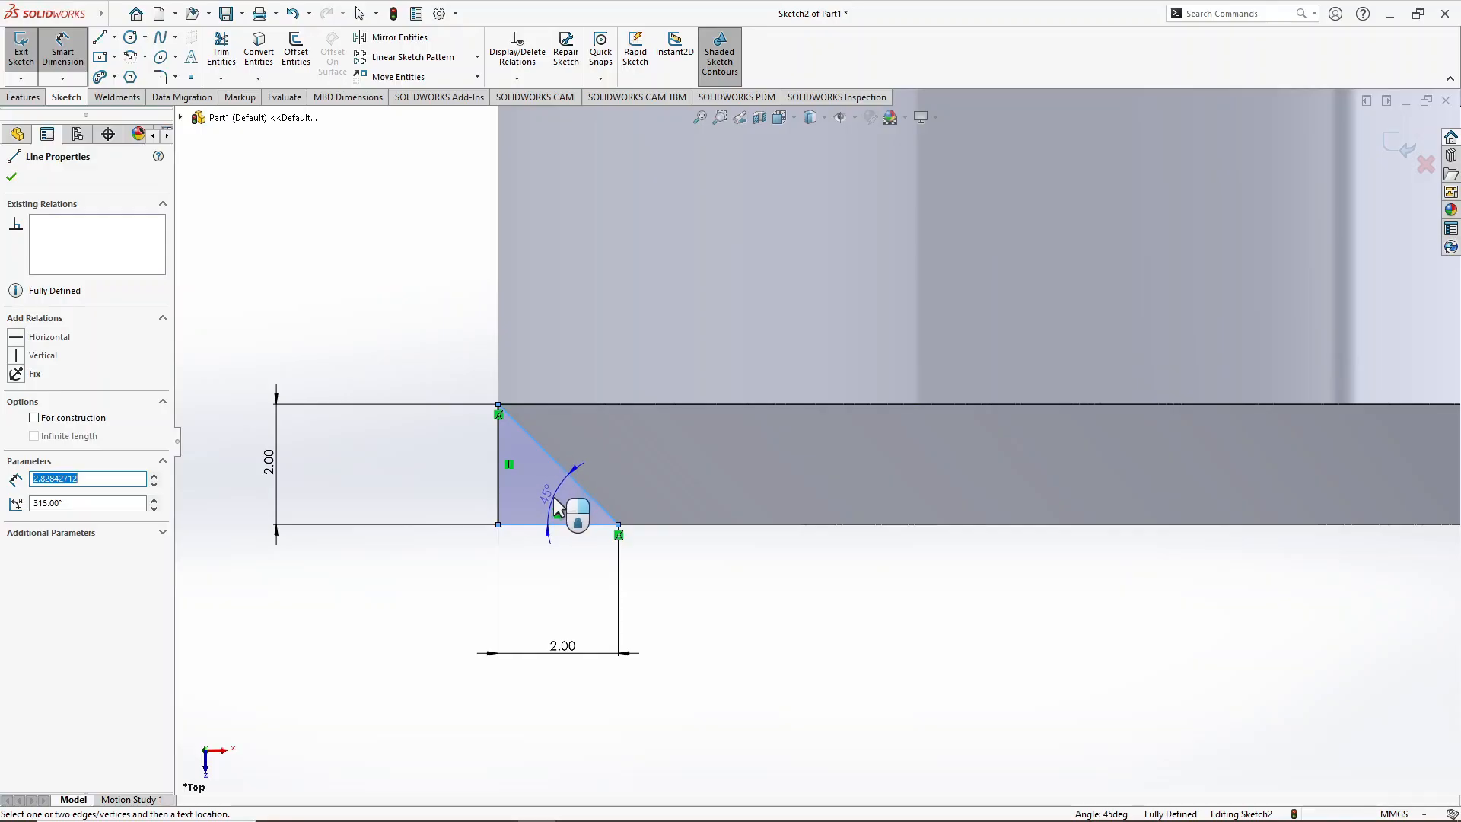
pyautogui.press('Escape')
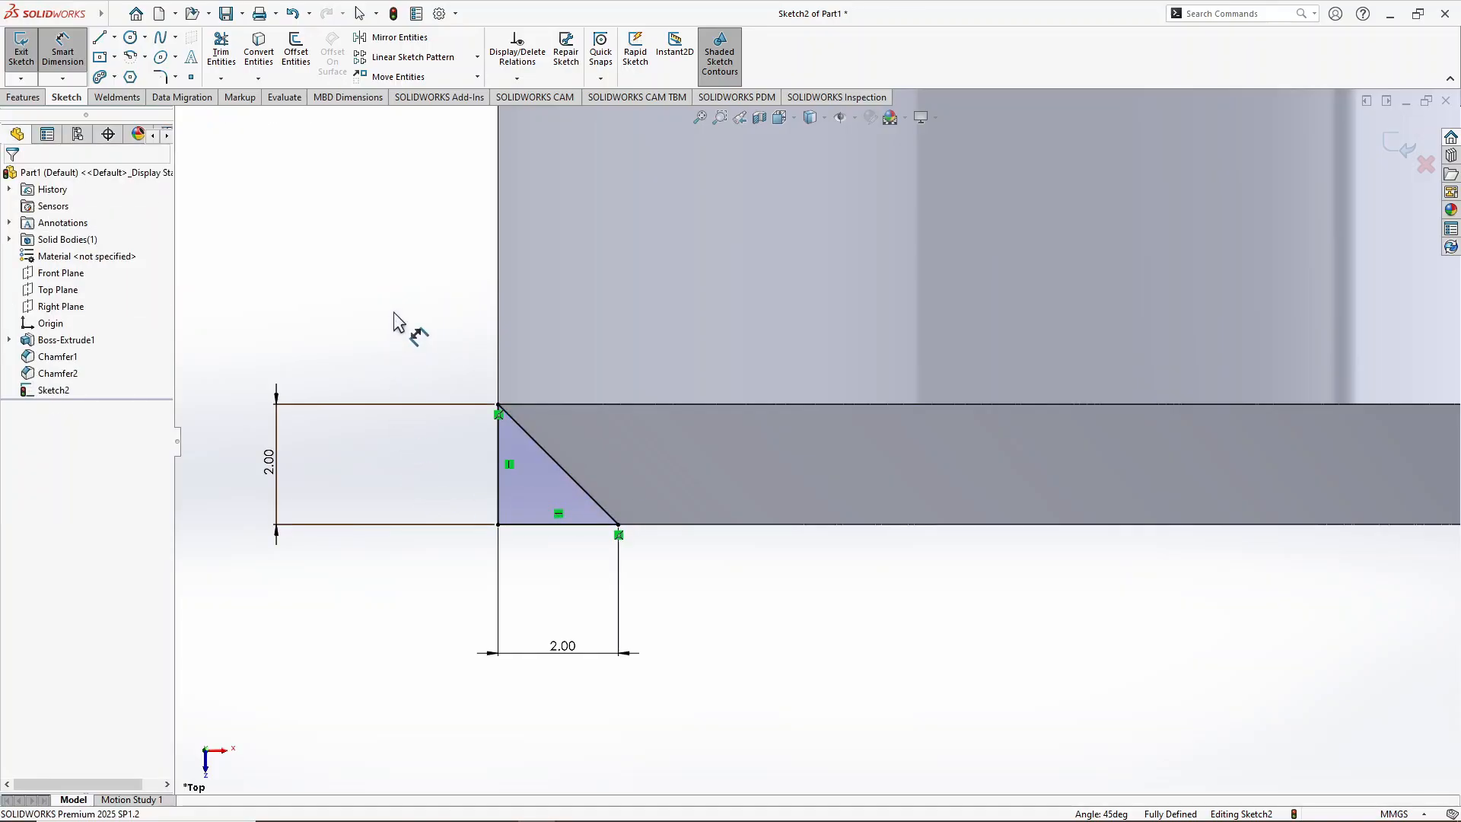
pyautogui.click(502, 465)
pyautogui.click(532, 445)
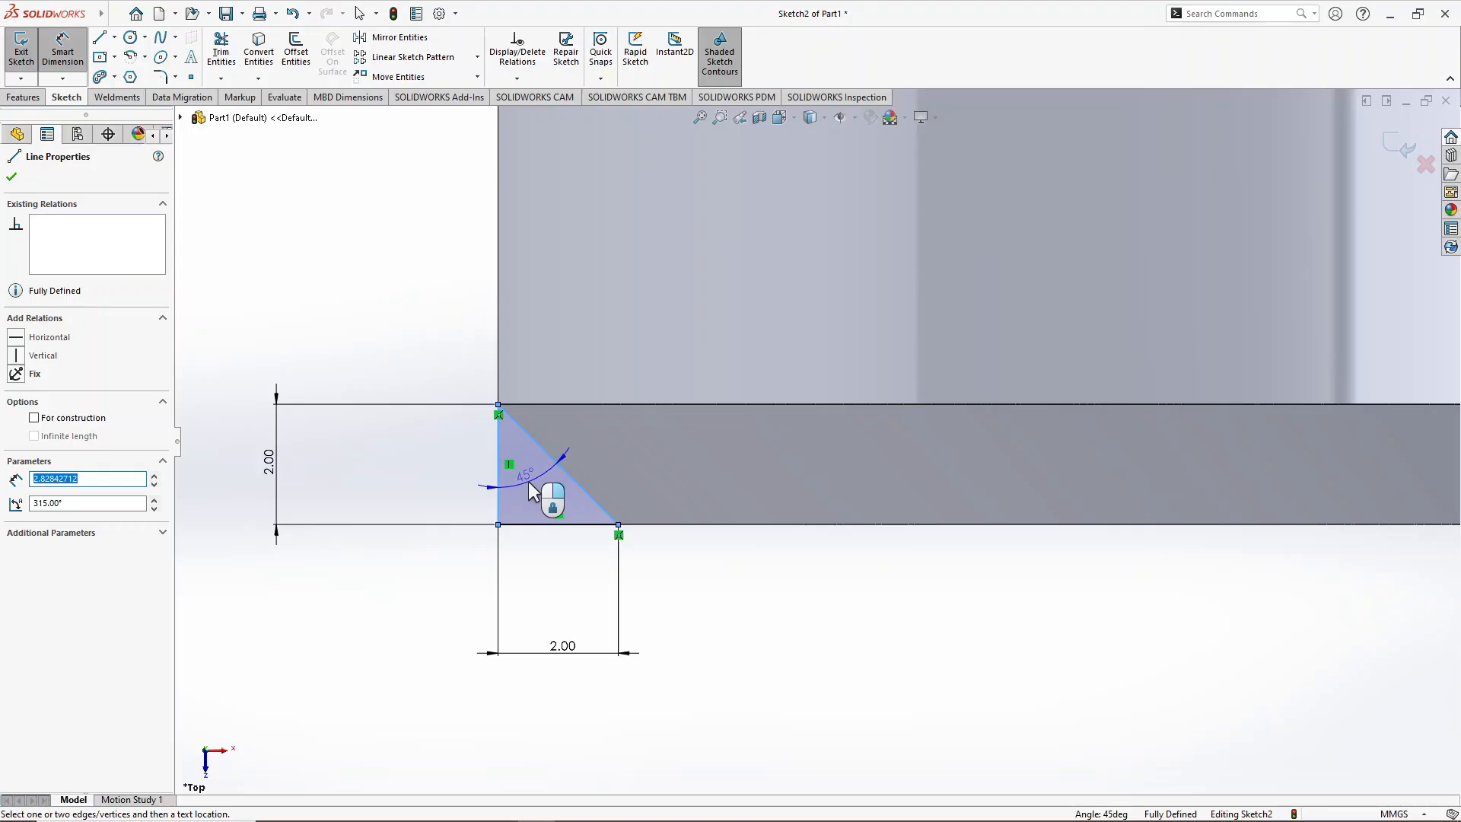
pyautogui.press('Escape')
pyautogui.press('Escape')
# Step: Delete the whole triangle sketch with its dimensions and exit the sketch
pyautogui.scroll(6, 389, 362)
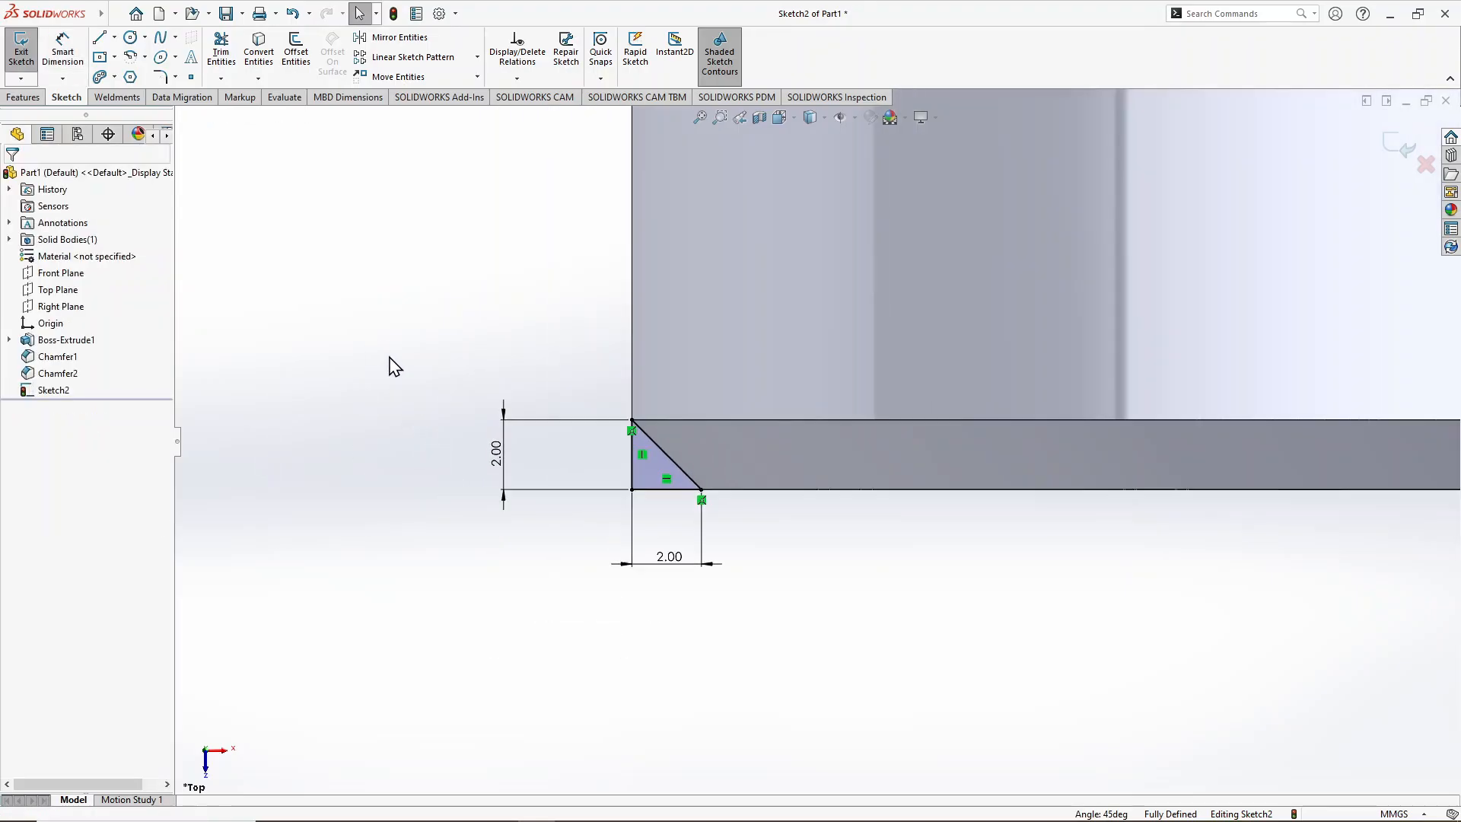
pyautogui.scroll(2, 831, 435)
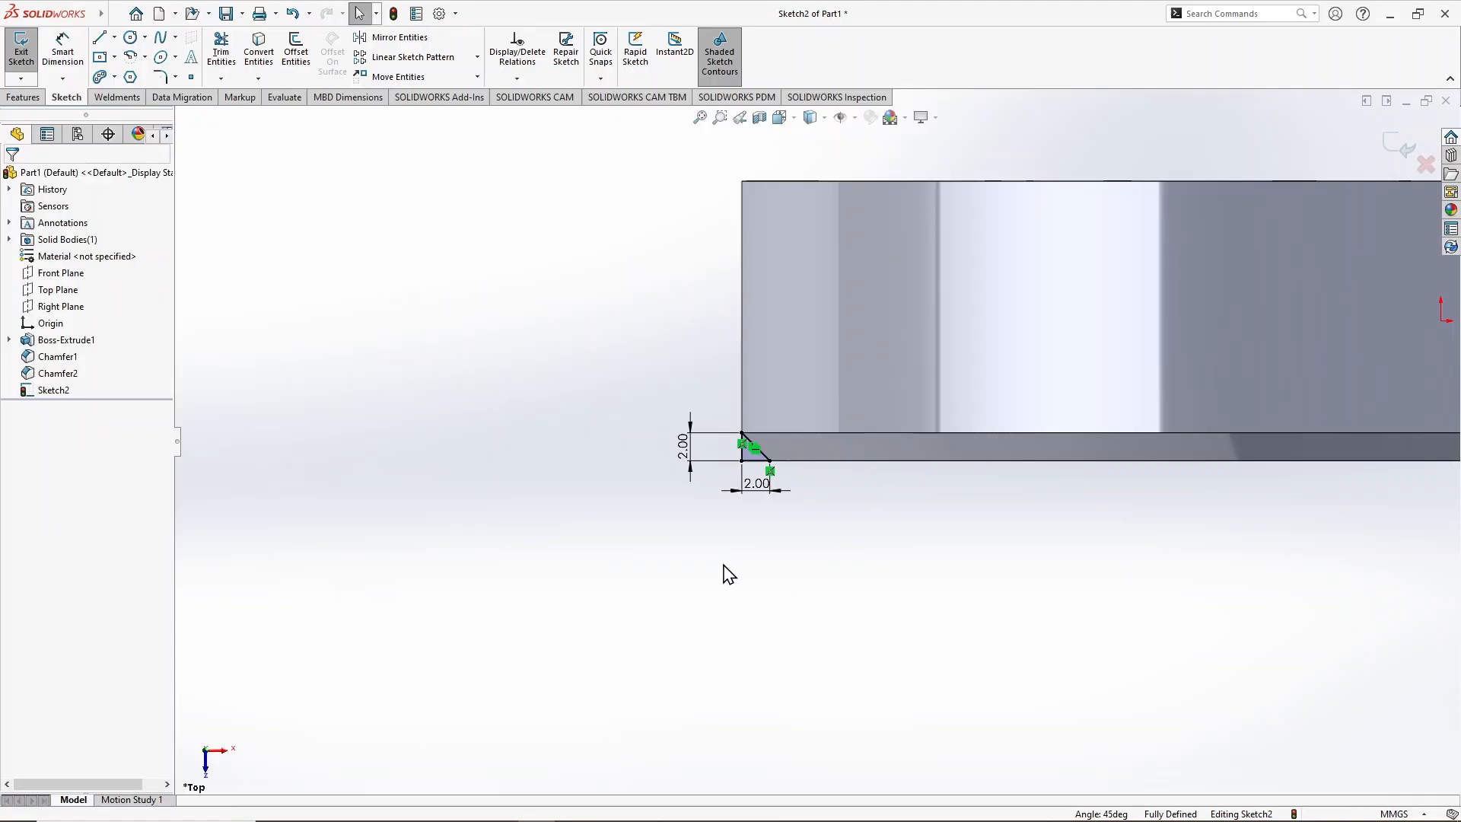
pyautogui.moveTo(616, 371)
pyautogui.mouseDown()
pyautogui.moveTo(840, 534)
pyautogui.moveTo(916, 640)
pyautogui.moveTo(912, 628)
pyautogui.mouseUp()
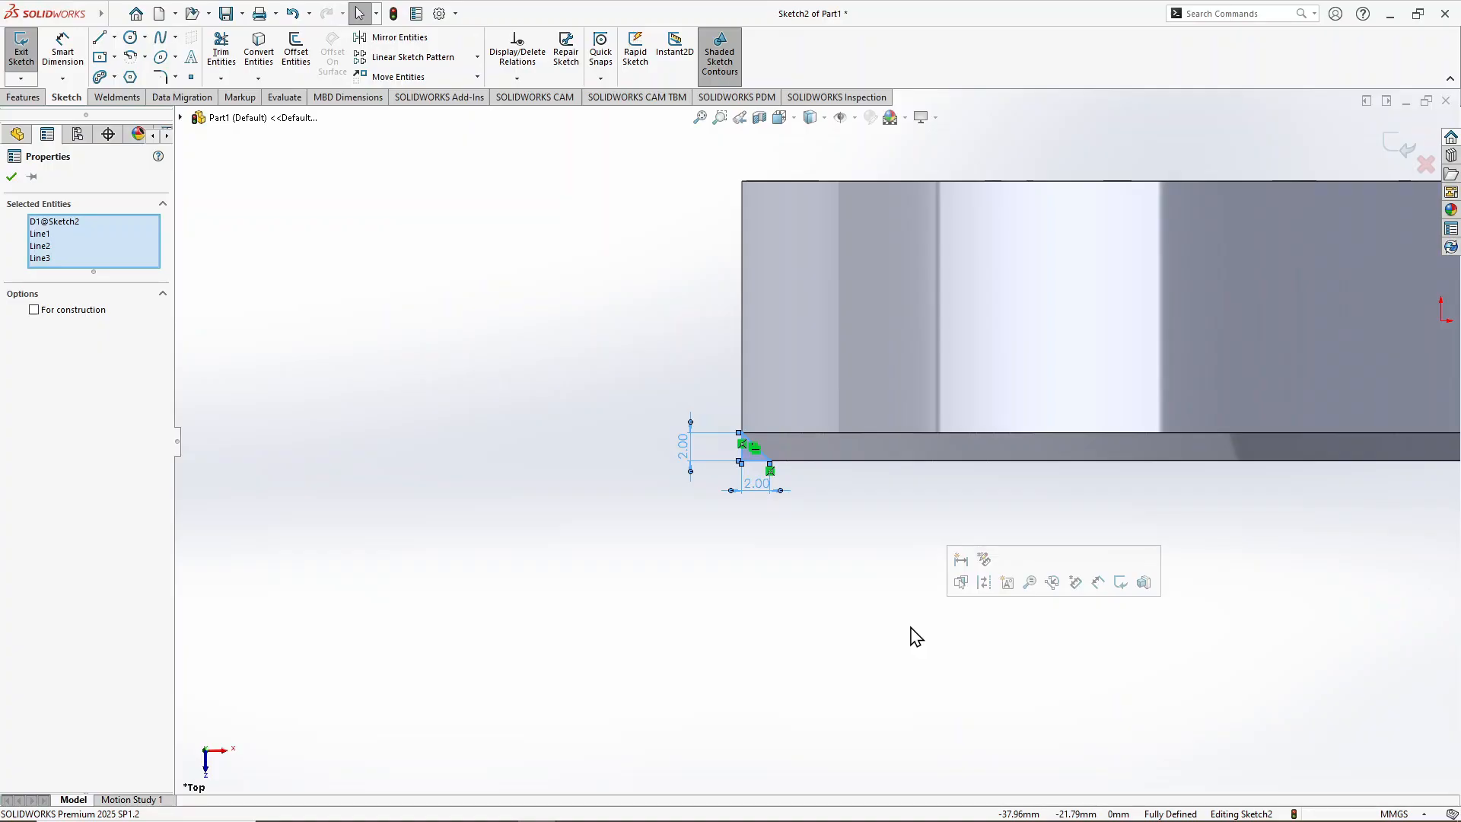
pyautogui.press('Delete')
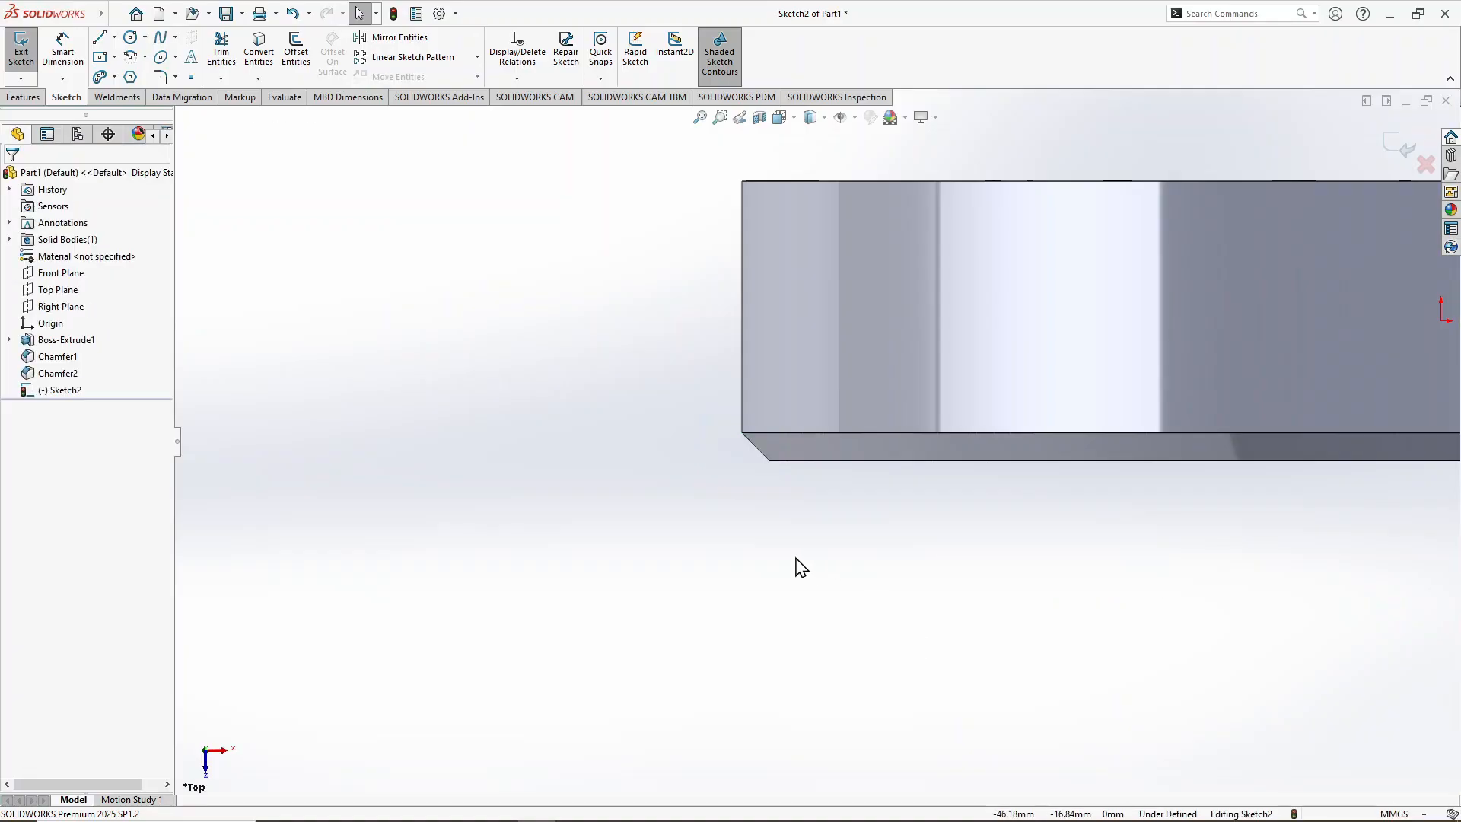
pyautogui.scroll(4, 836, 533)
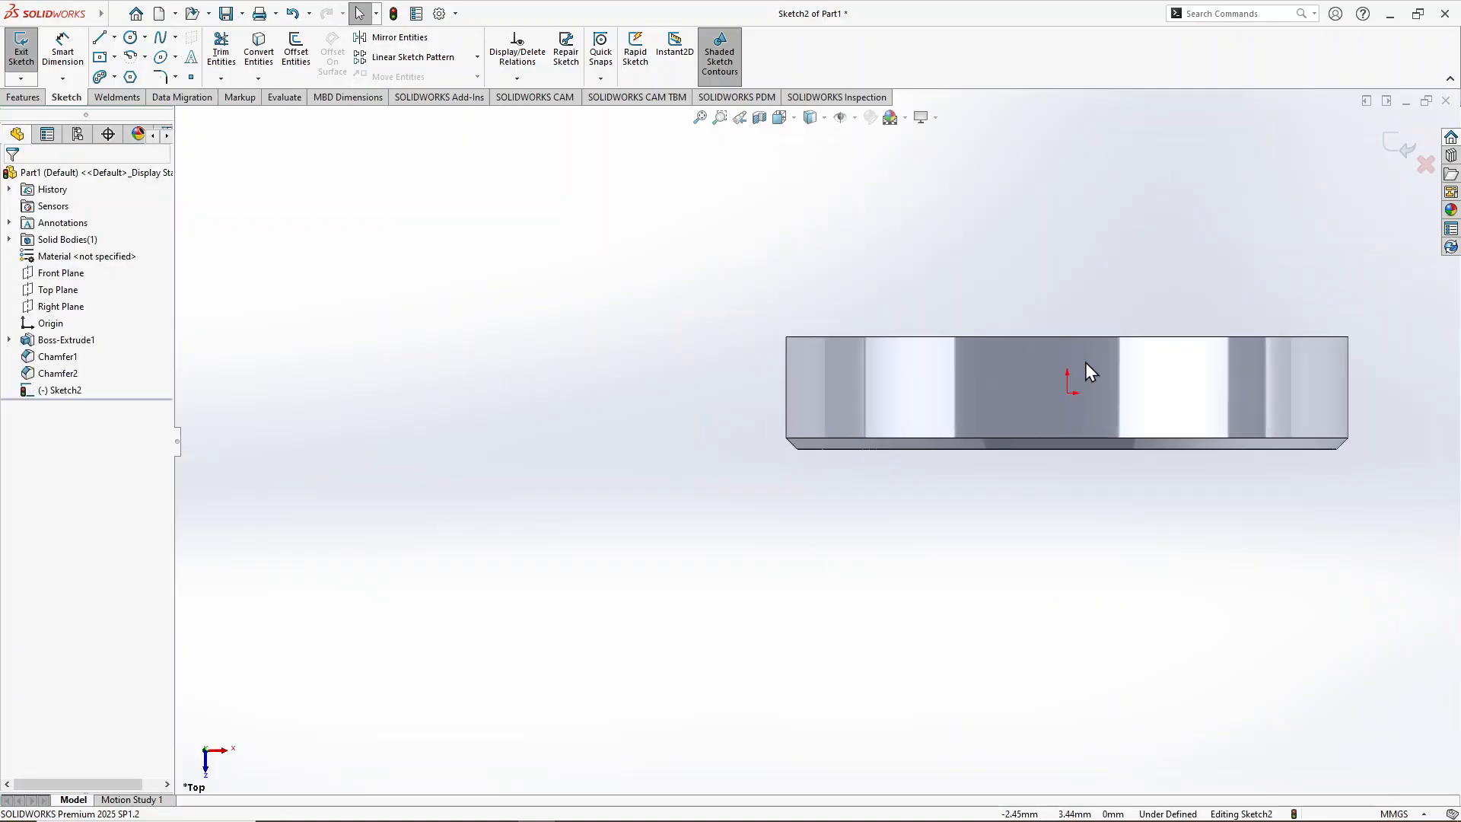
pyautogui.click(1385, 146)
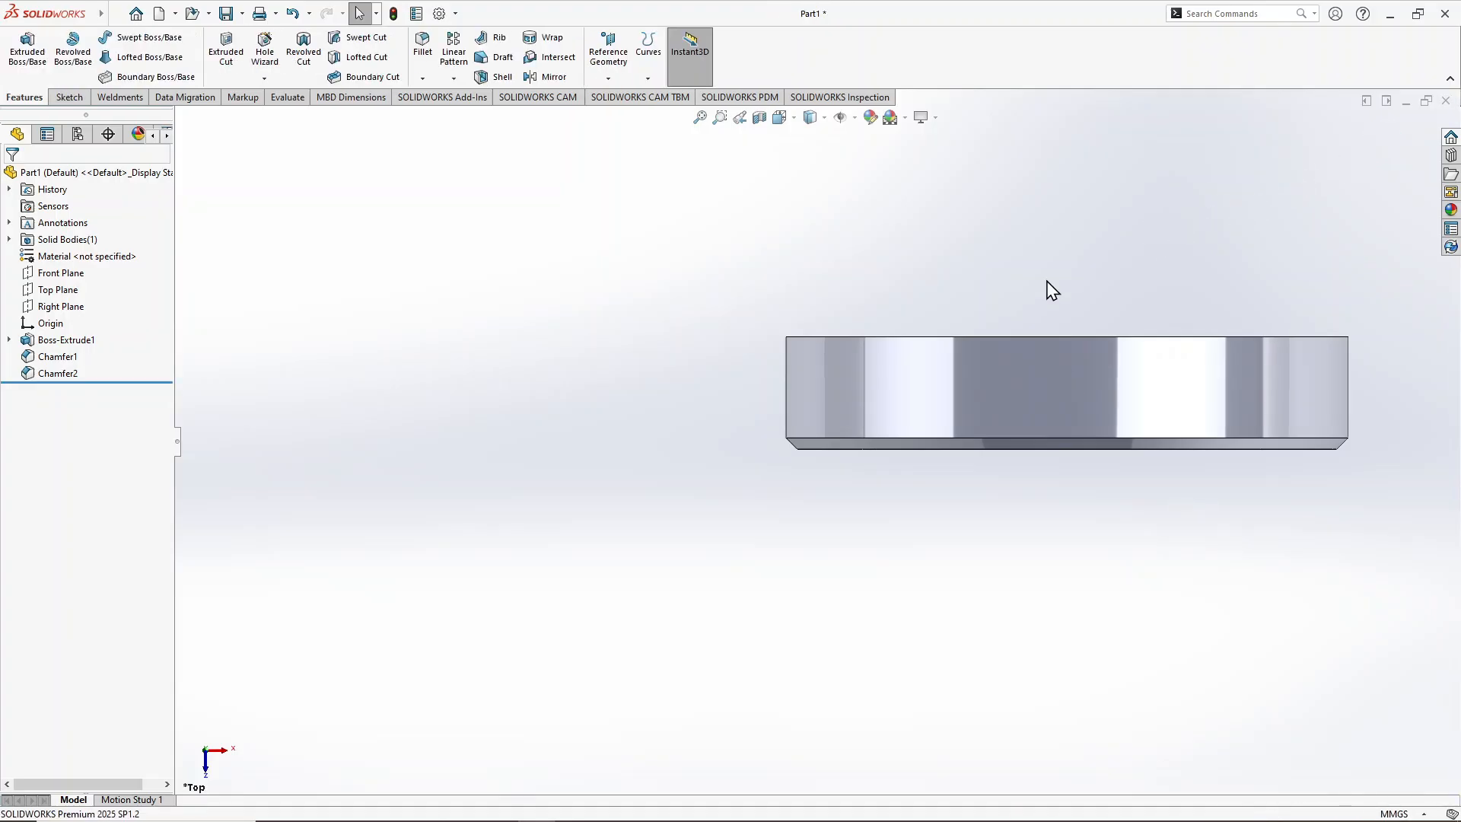
# Step: Examine the disc from an angled view of its chamfered face, with the bore and both hole patterns
pyautogui.scroll(2, 1011, 408)
pyautogui.scroll(-4, 1001, 441)
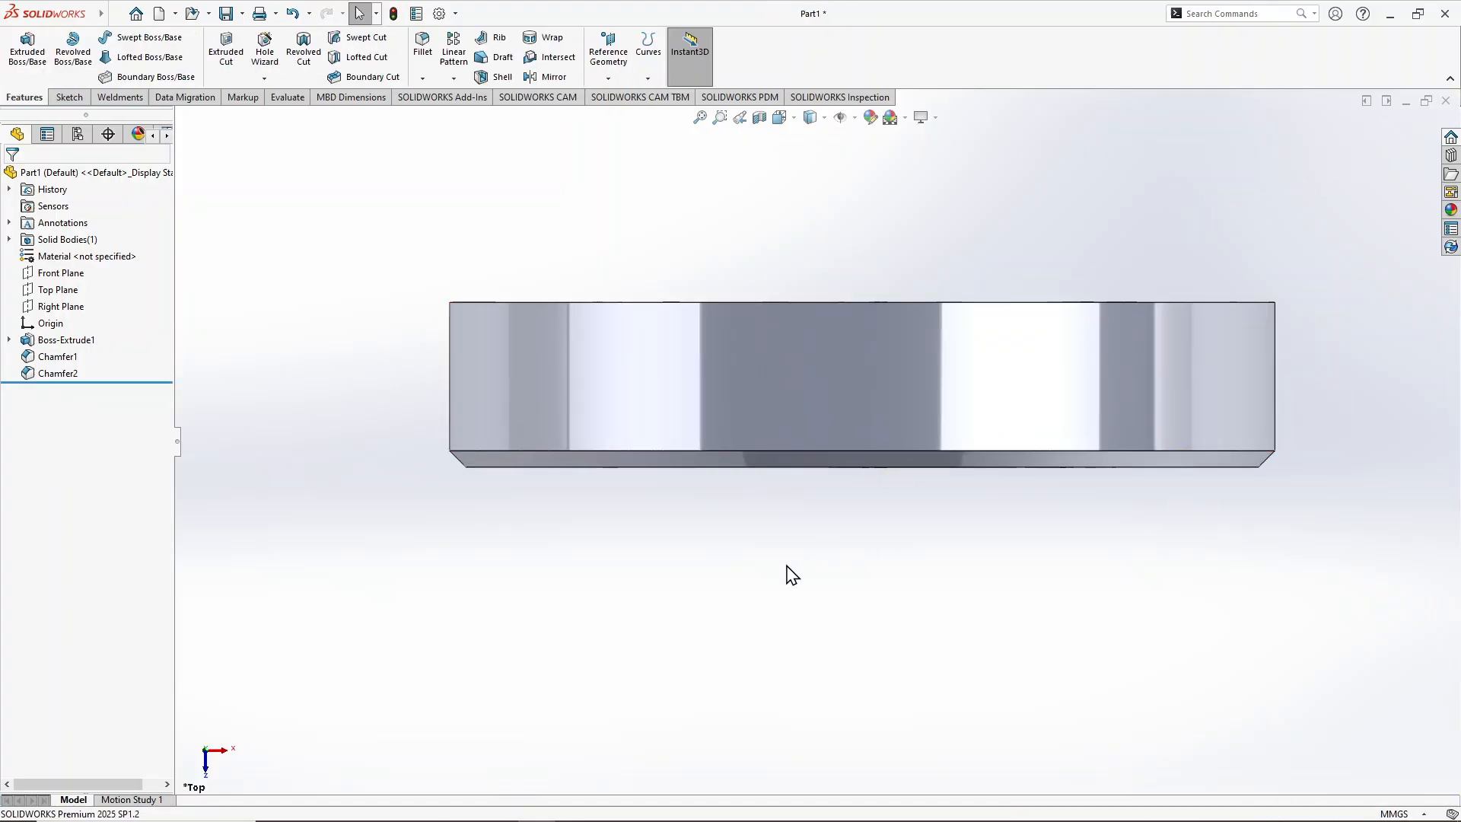
pyautogui.moveTo(791, 575); pyautogui.dragTo(824, 538, button='middle')
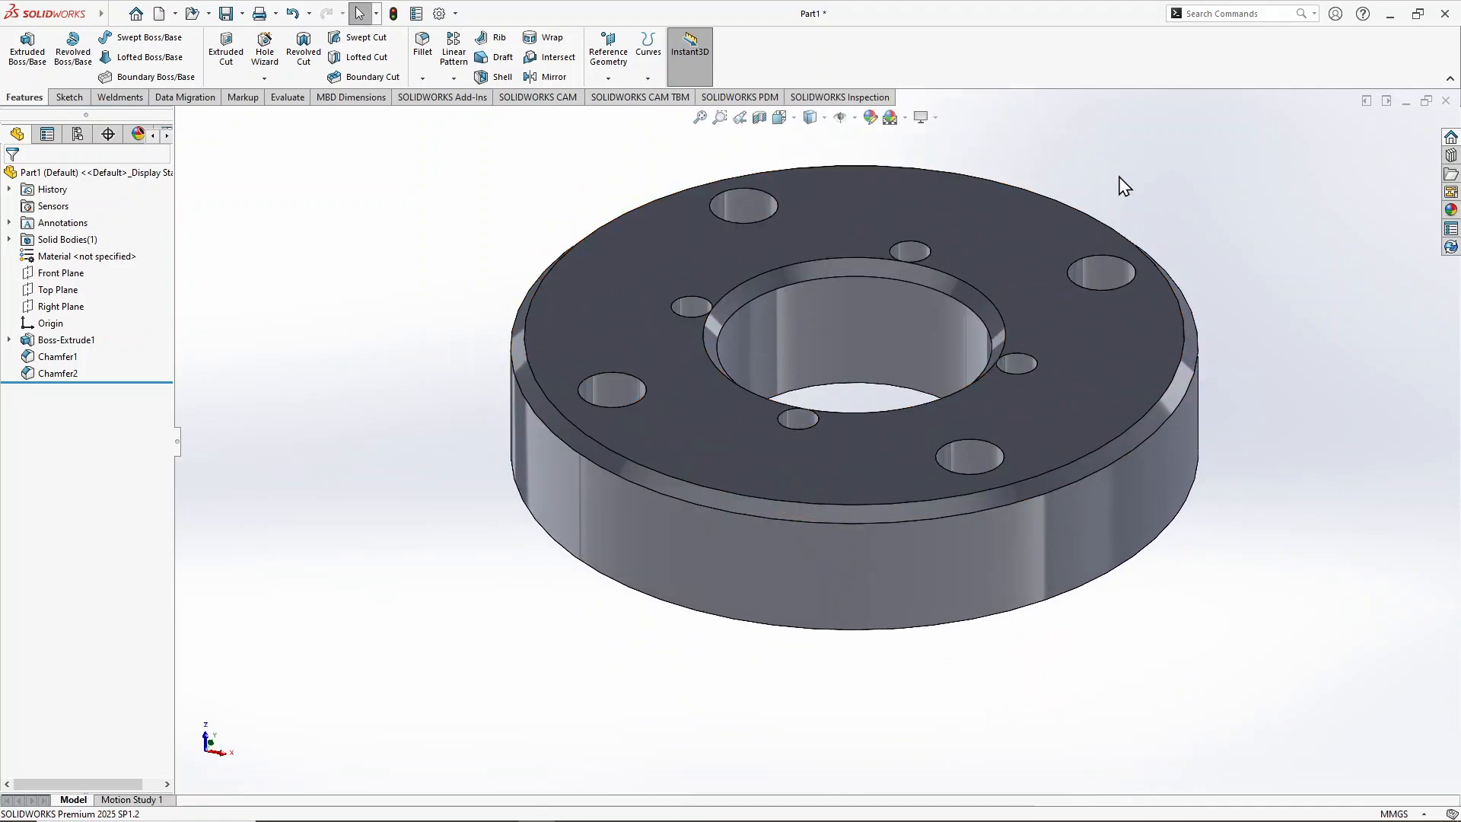
pyautogui.press('f')
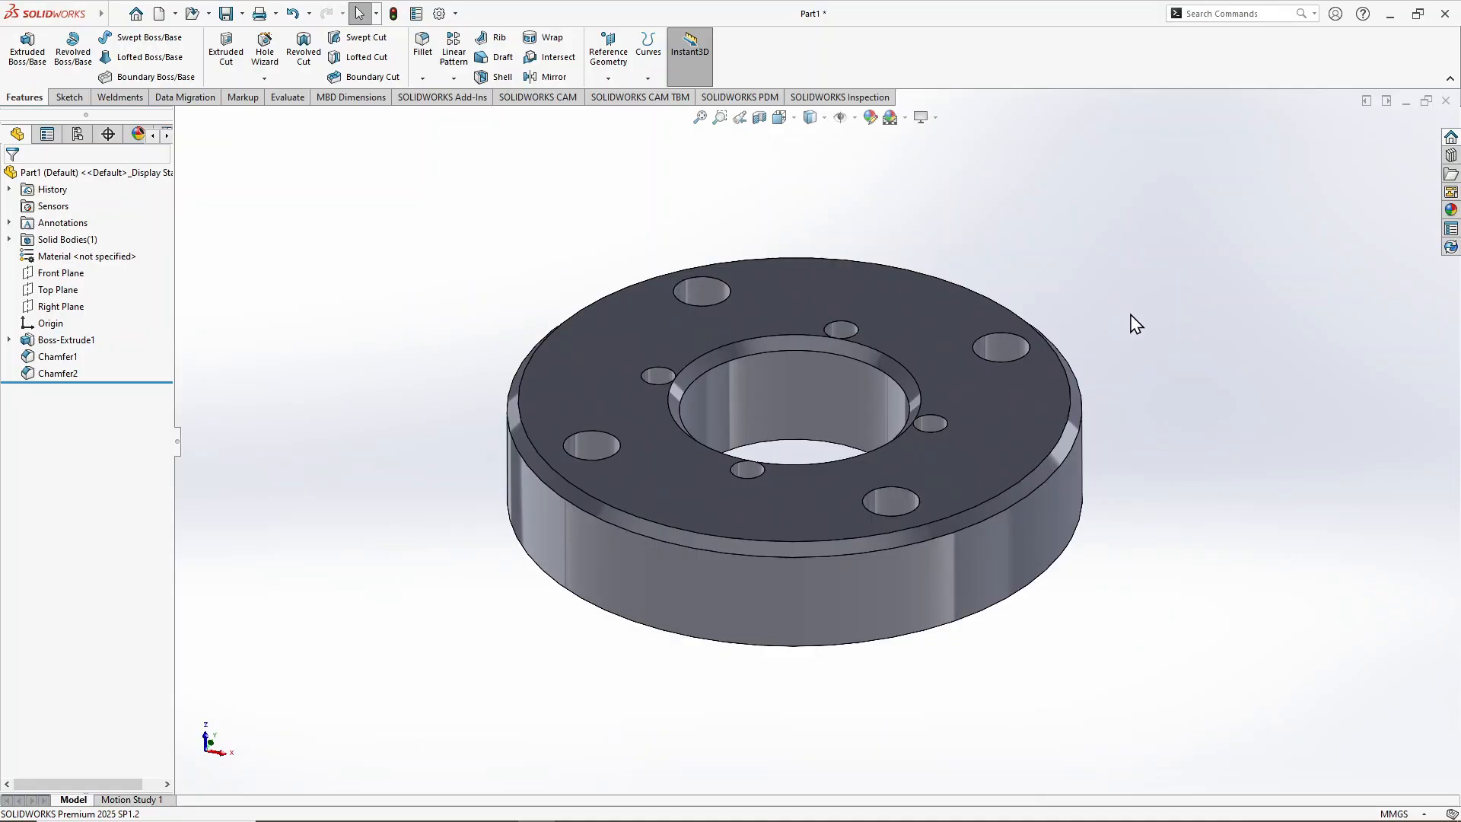
# Step: Apply the Yellow appearance from the Solid category to only the inner face of the upper-right 10 mm hole
pyautogui.moveTo(1135, 314); pyautogui.dragTo(1157, 335, button='middle')
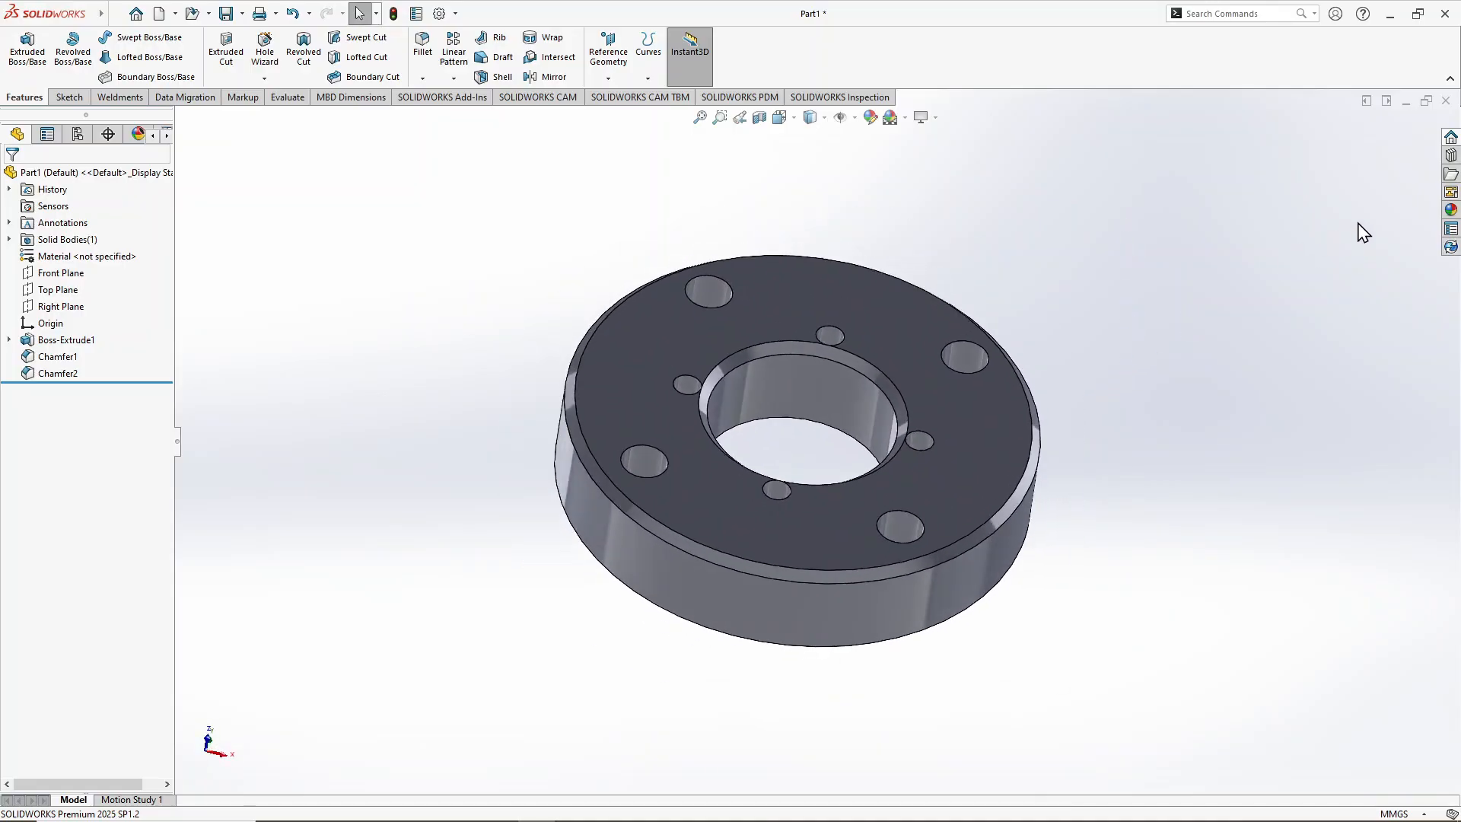
pyautogui.click(1449, 213)
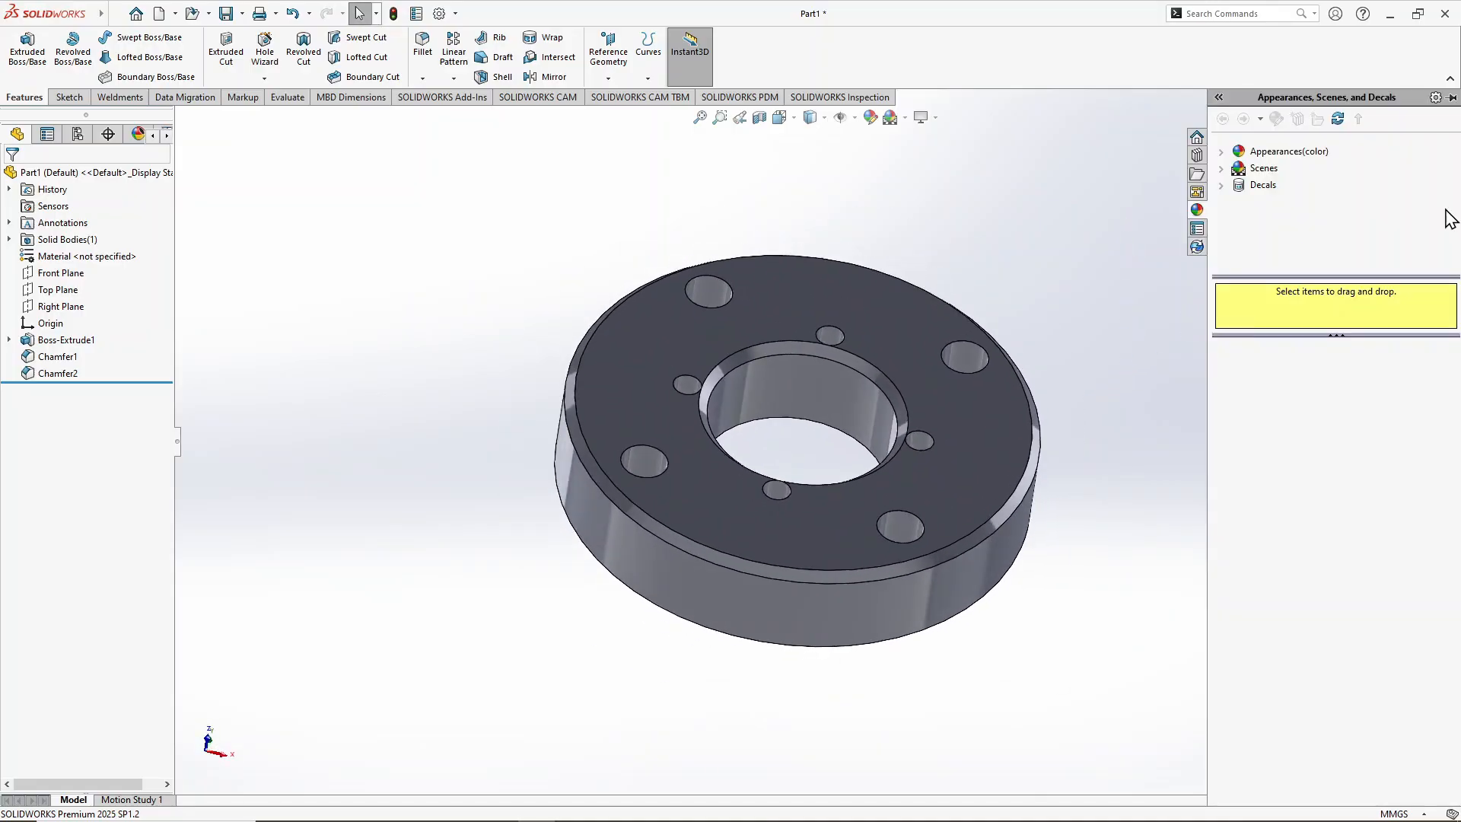
pyautogui.click(1221, 151)
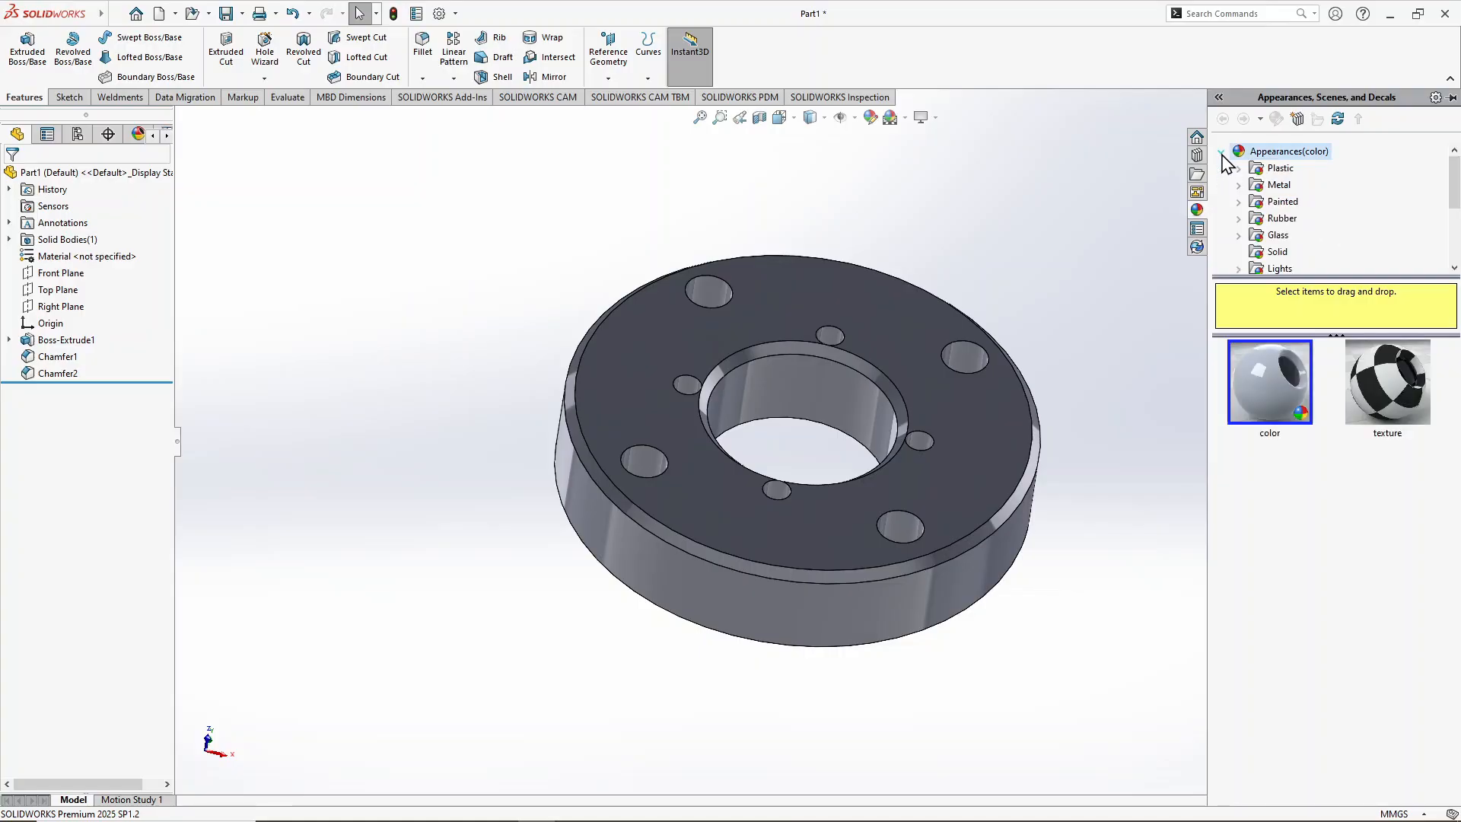
pyautogui.scroll(-3, 1262, 241)
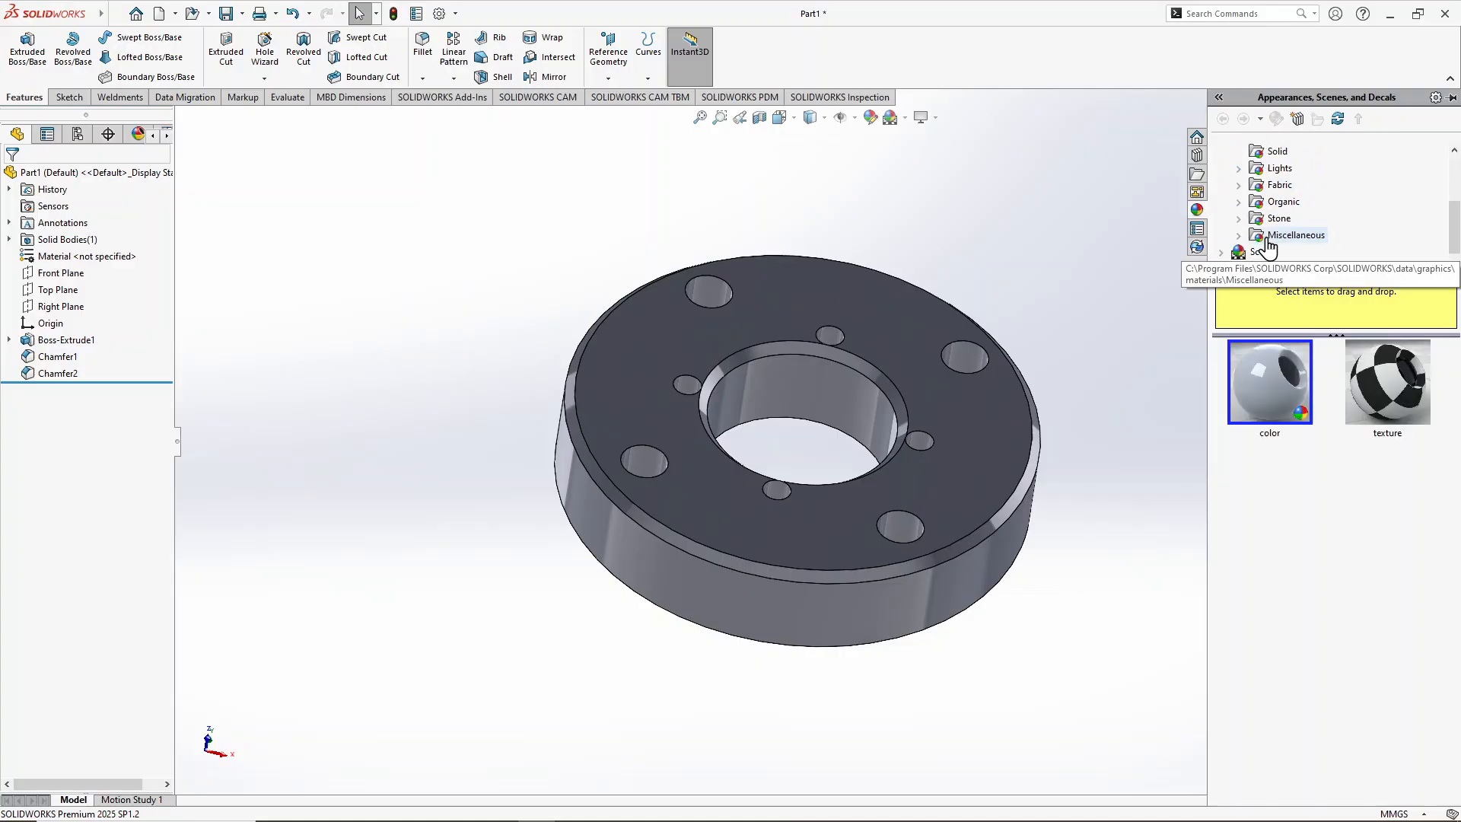
pyautogui.scroll(3, 1267, 247)
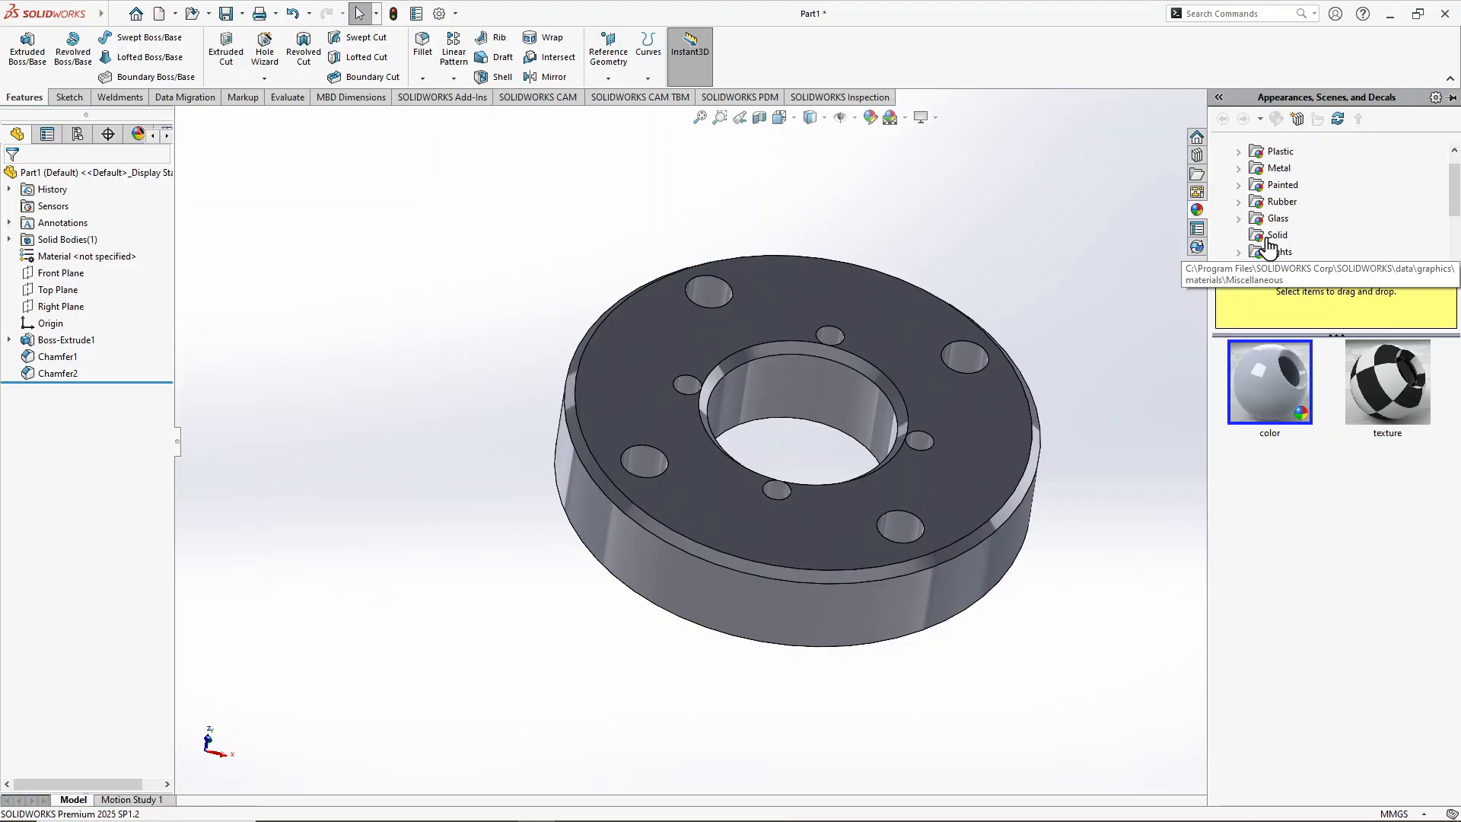
pyautogui.click(1277, 237)
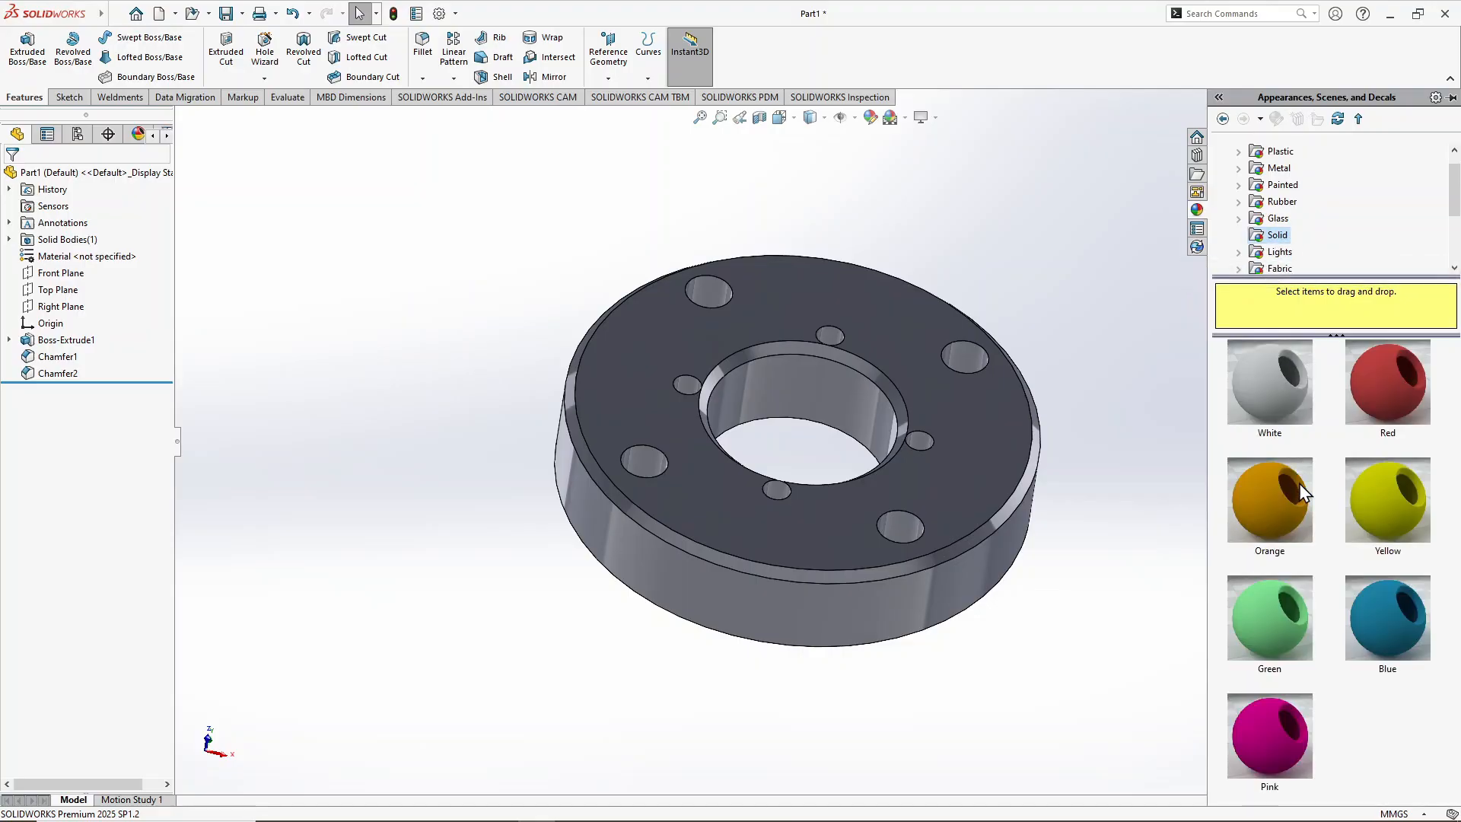
pyautogui.moveTo(1409, 508)
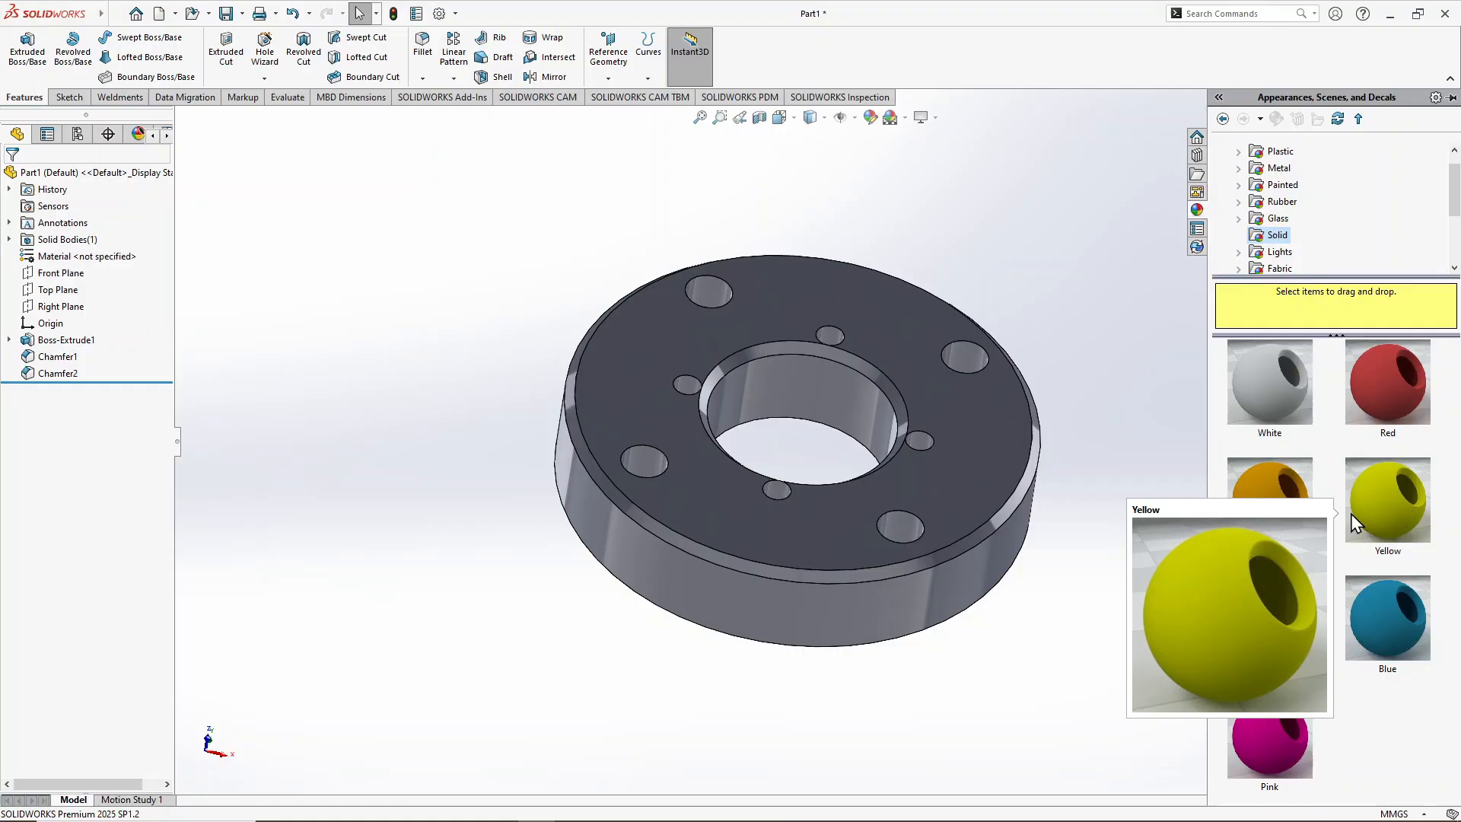
pyautogui.moveTo(1400, 514); pyautogui.dragTo(1267, 502)
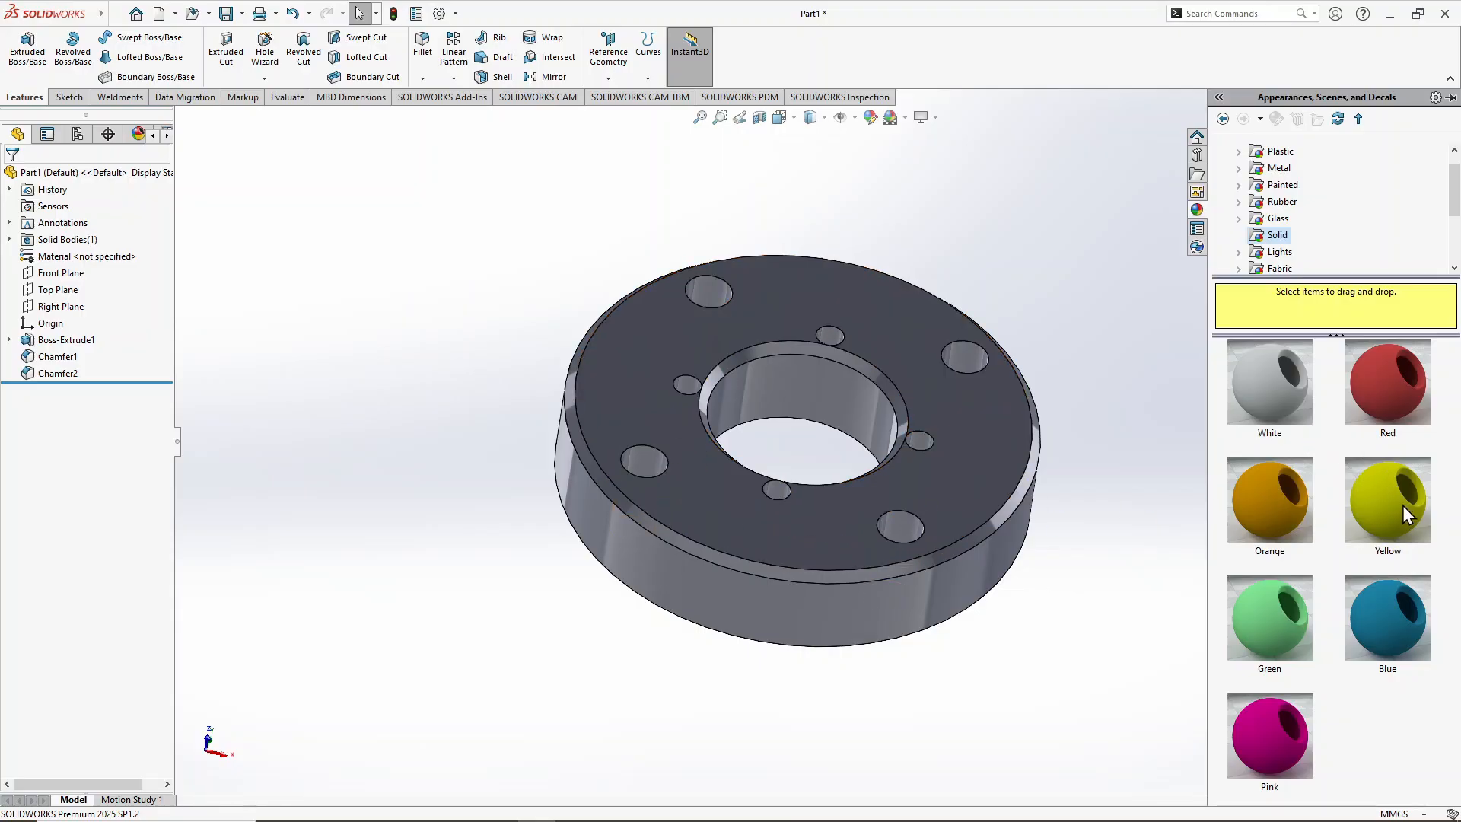
pyautogui.moveTo(1404, 505)
pyautogui.moveTo(1403, 507); pyautogui.dragTo(965, 364)
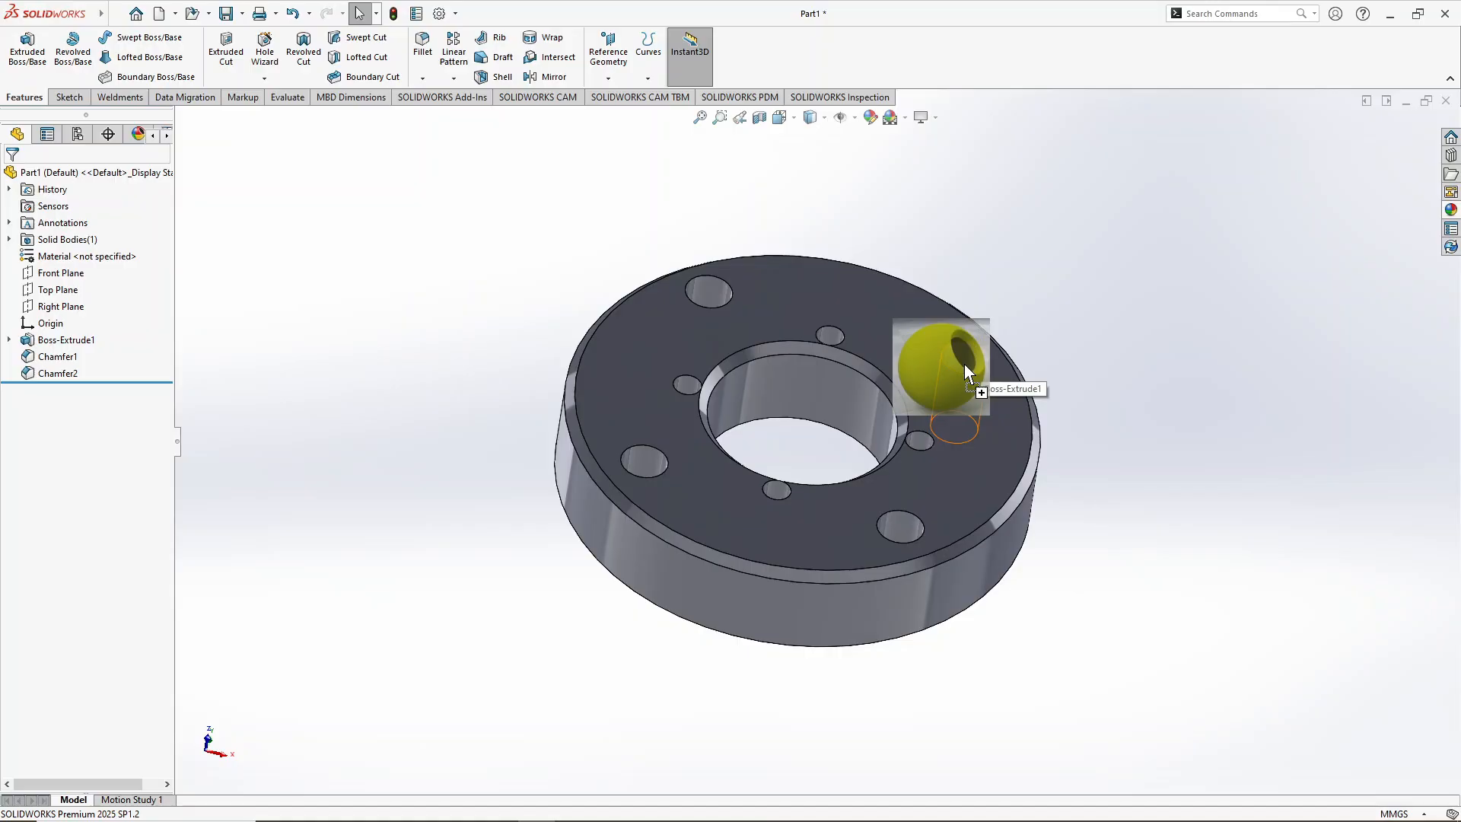
pyautogui.moveTo(965, 364); pyautogui.dragTo(964, 365)
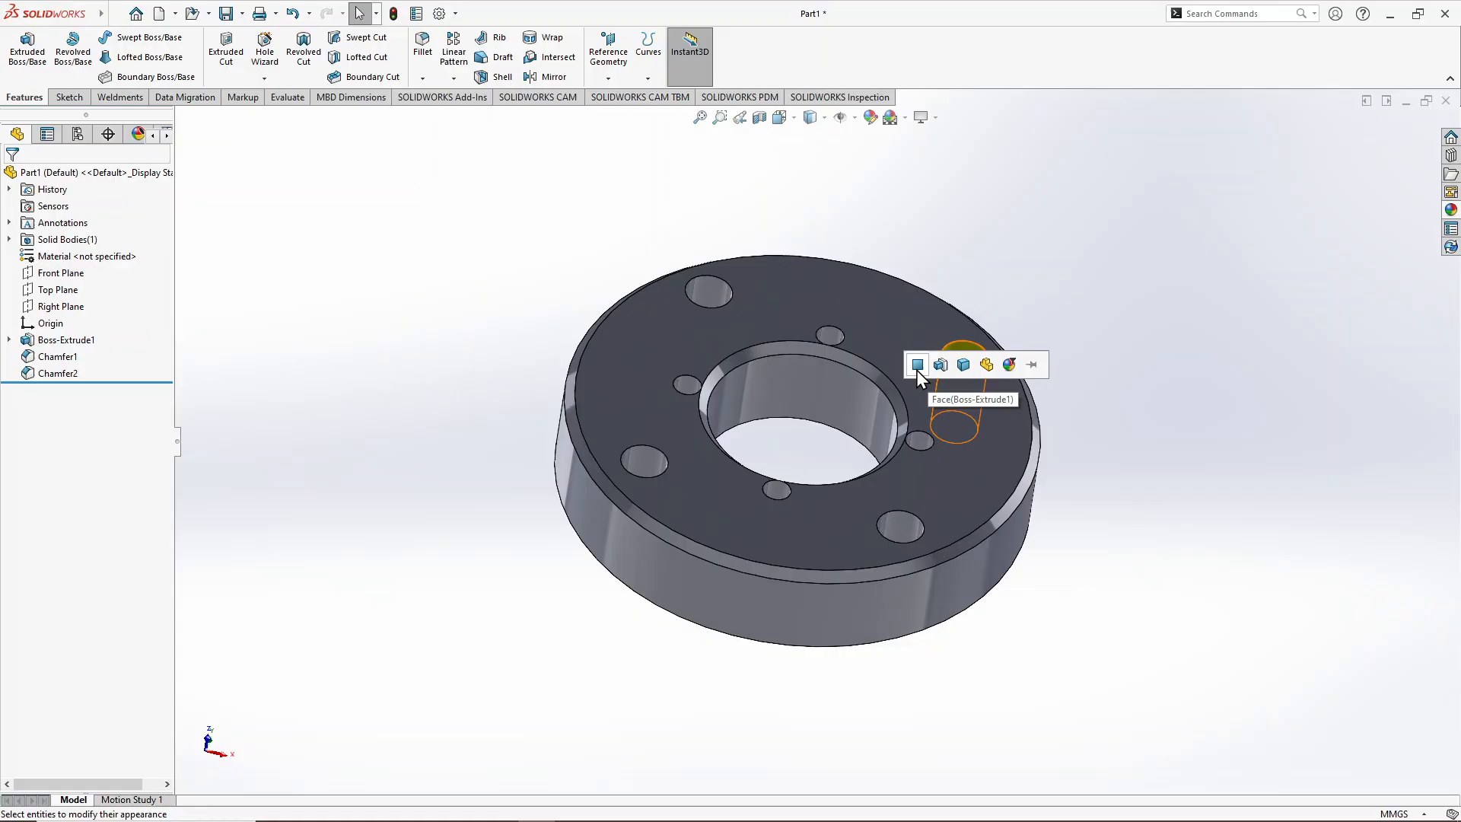
pyautogui.click(917, 365)
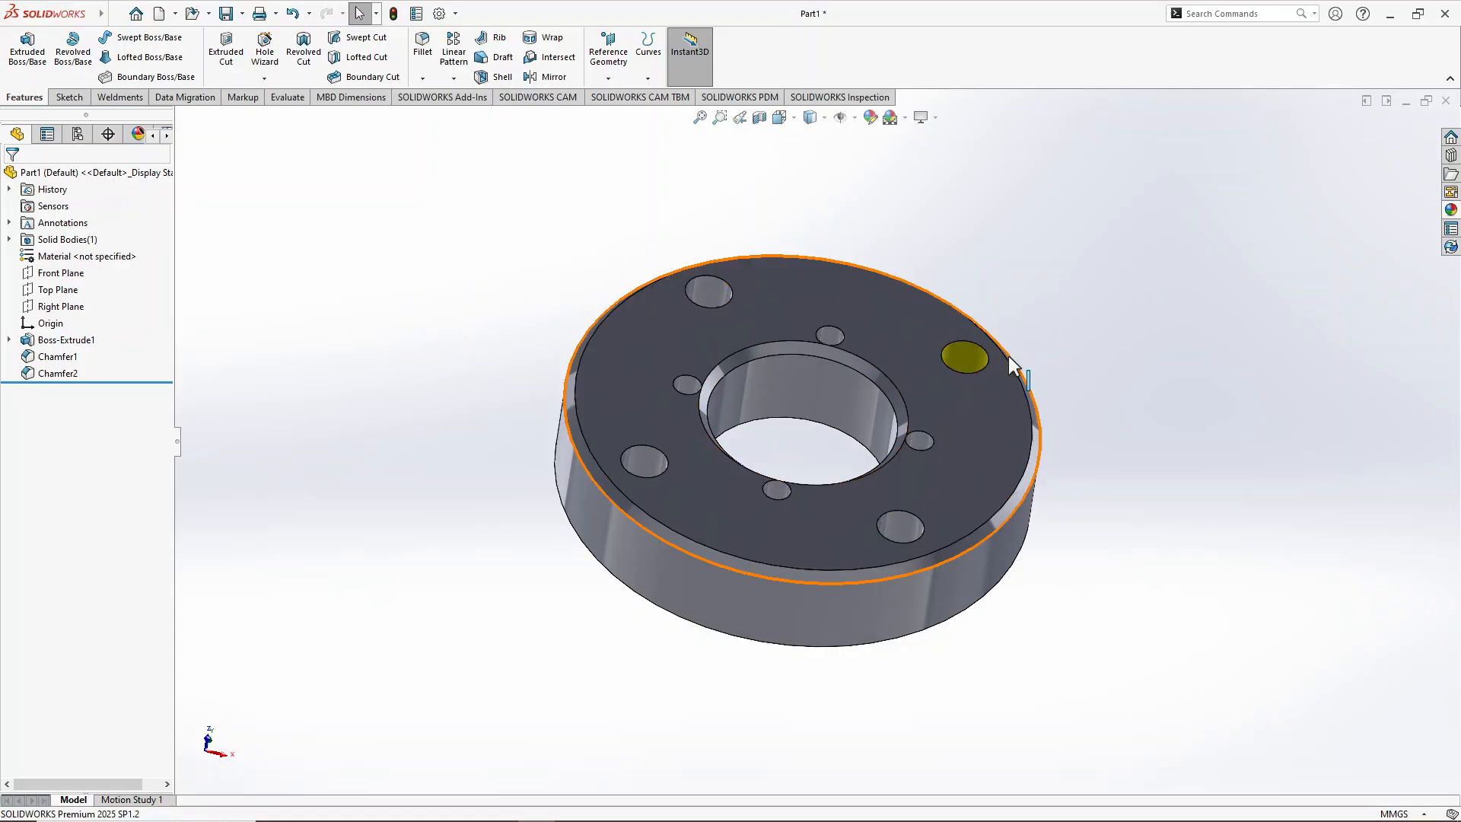
# Step: Apply the Yellow solid appearance to only the inner face of the upper-left 10 mm hole
pyautogui.moveTo(974, 358); pyautogui.dragTo(1103, 426, button='middle')
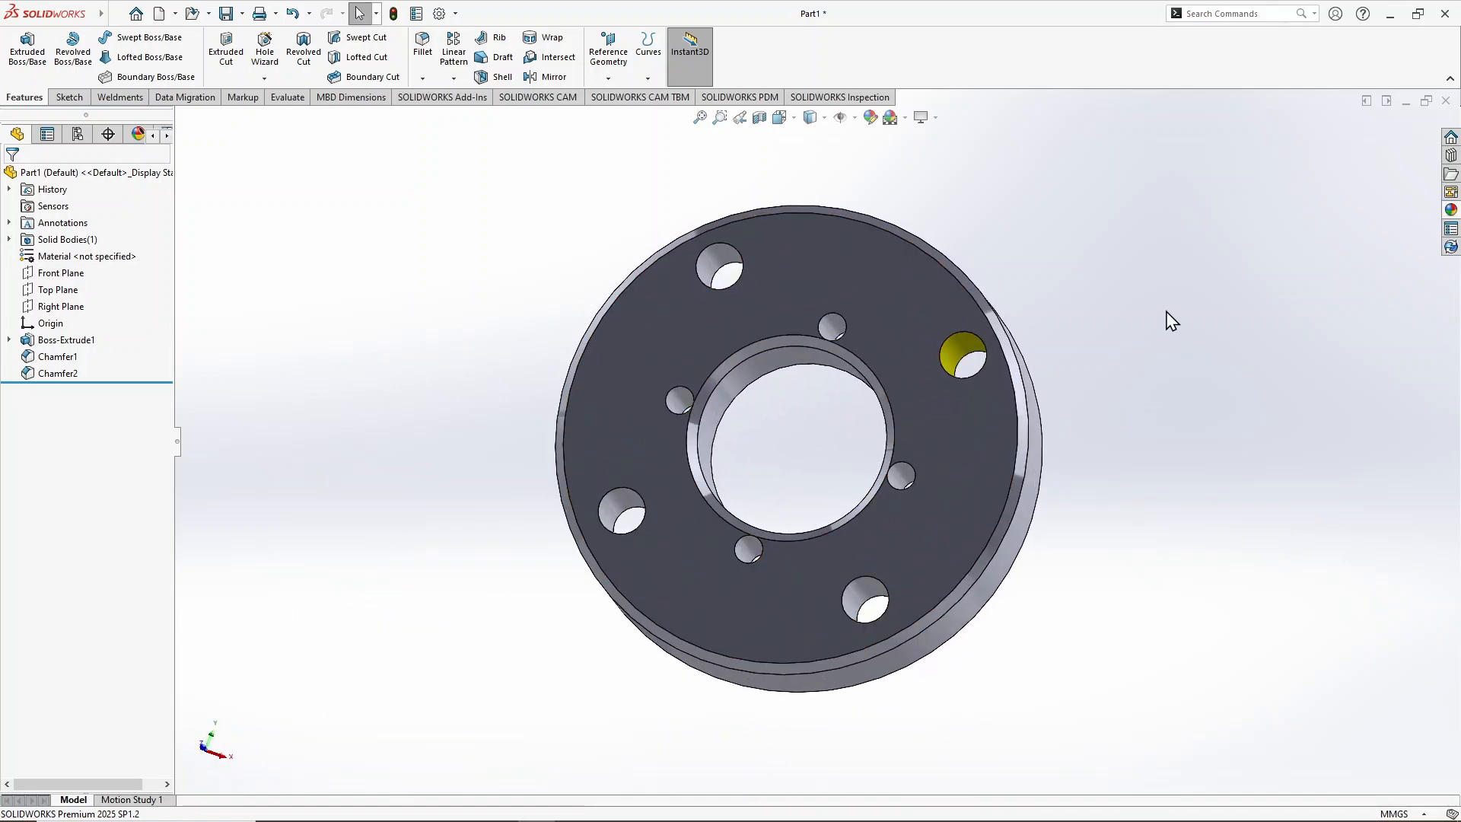
pyautogui.click(1450, 210)
pyautogui.moveTo(1398, 500); pyautogui.dragTo(717, 263)
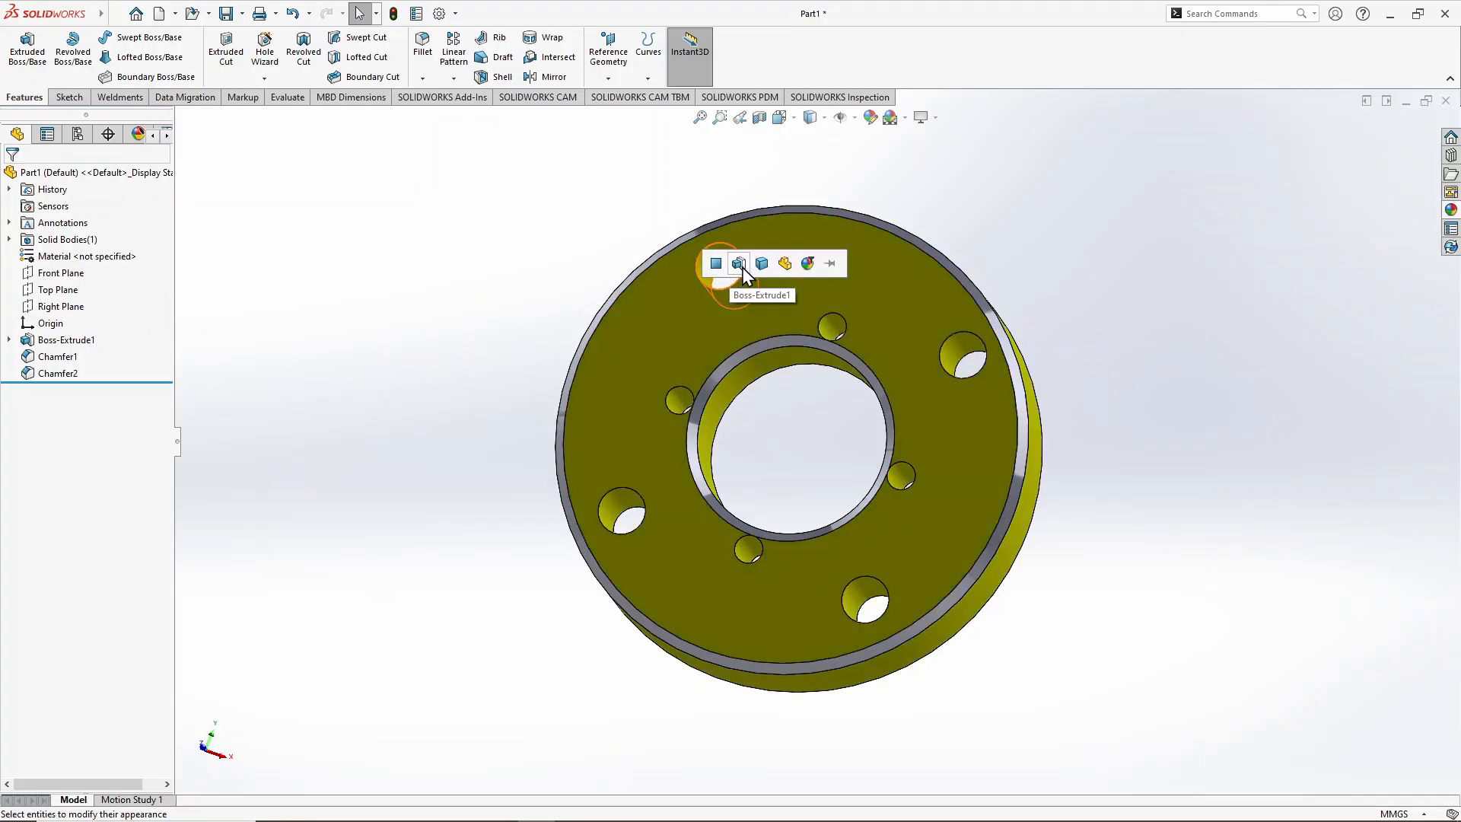
pyautogui.click(715, 264)
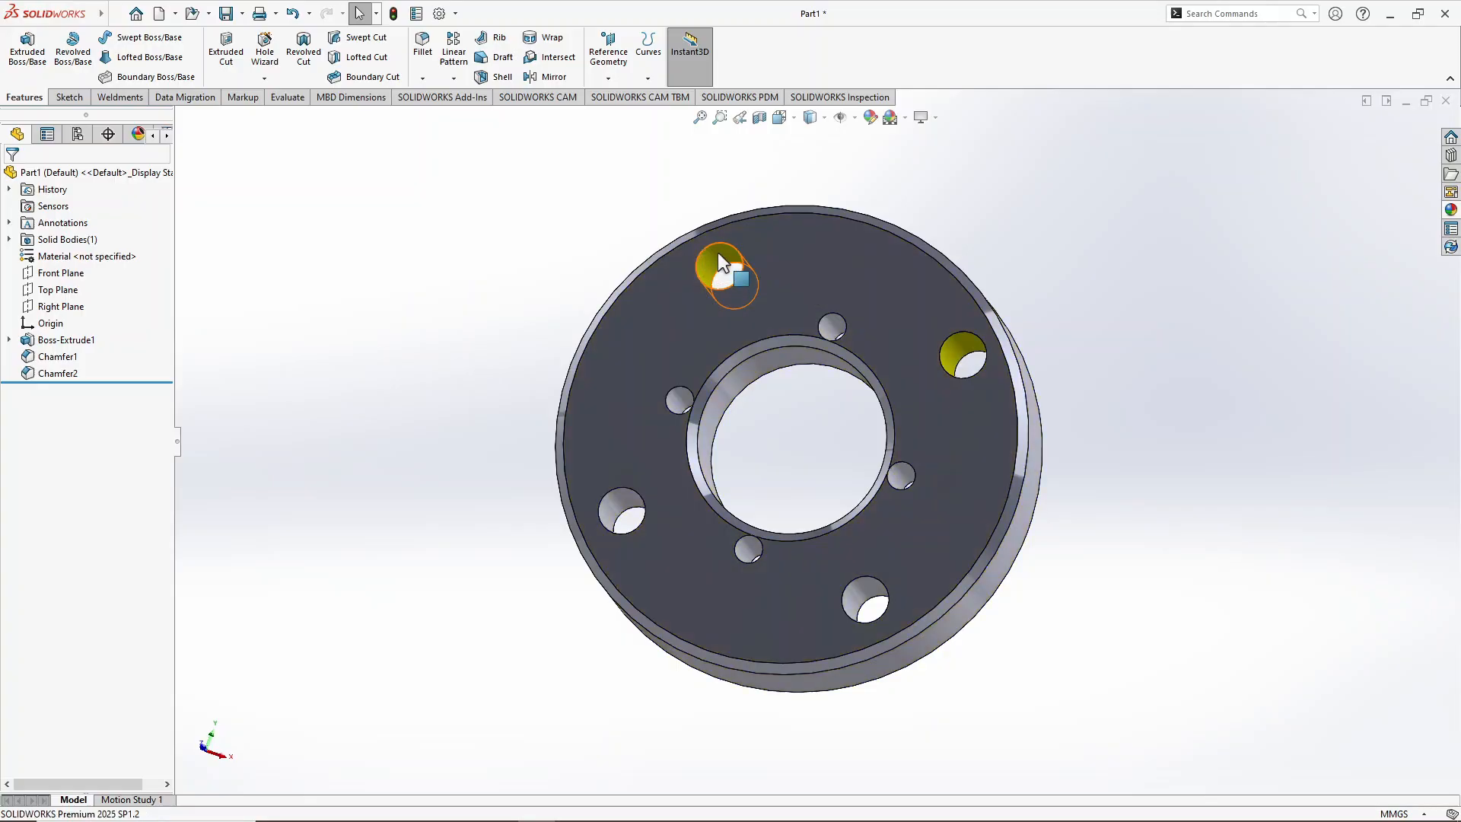
# Step: Apply the Yellow solid appearance to the inner faces of the two lower 10 mm holes, one face at a time
pyautogui.click(1445, 216)
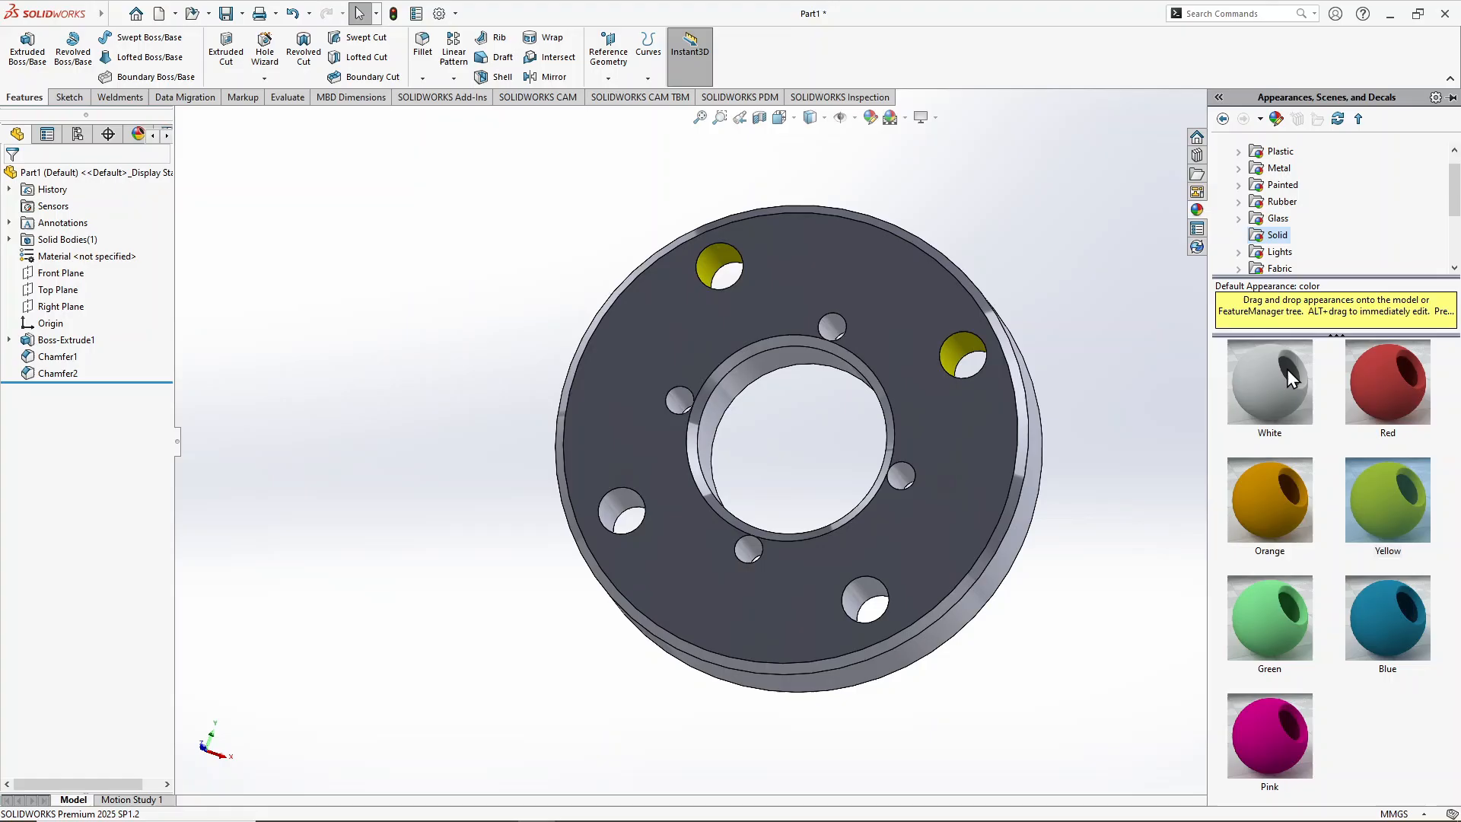
pyautogui.moveTo(1406, 518)
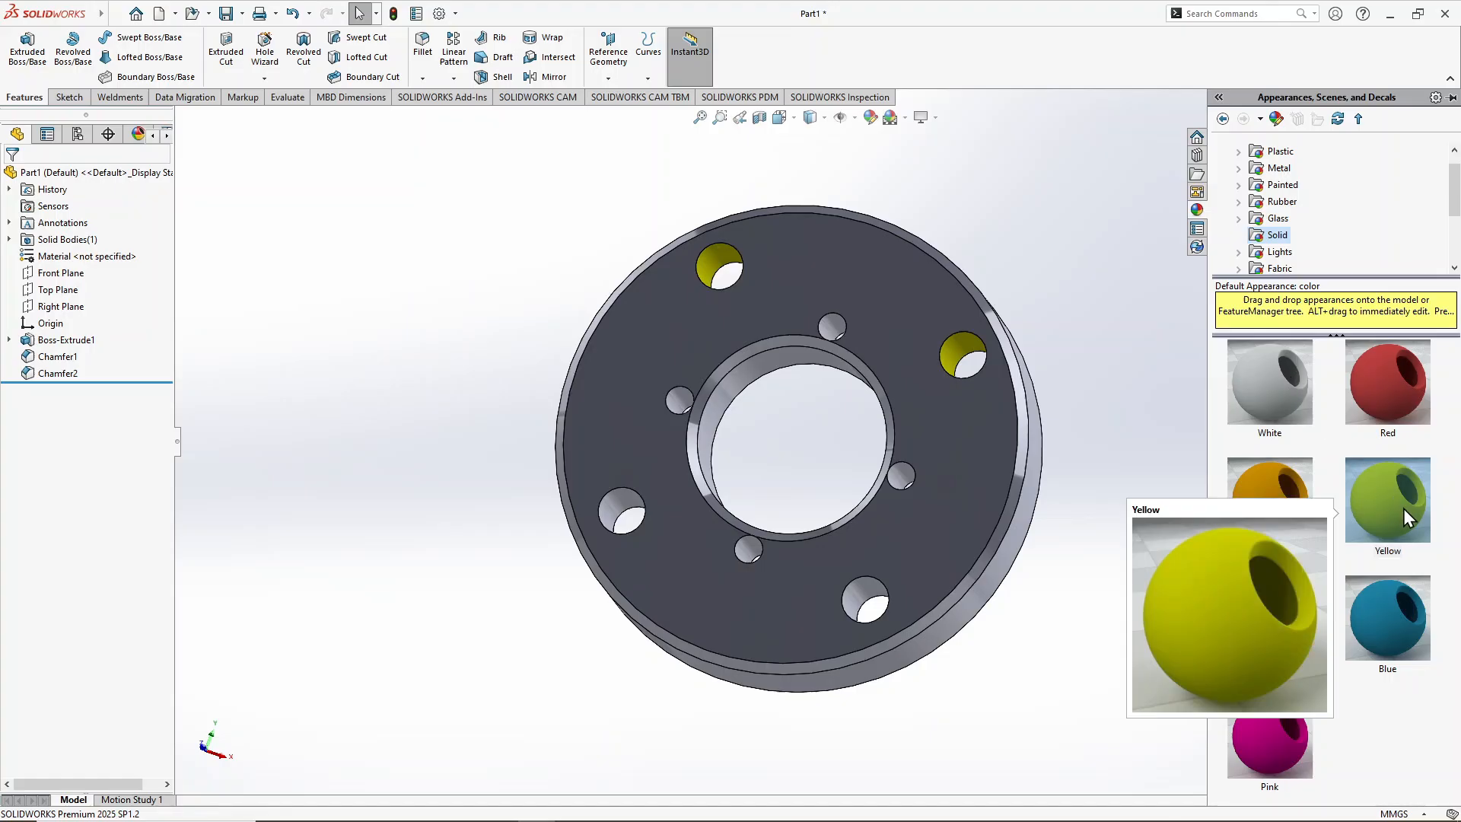
pyautogui.click(1403, 509)
pyautogui.moveTo(1403, 508); pyautogui.dragTo(851, 596)
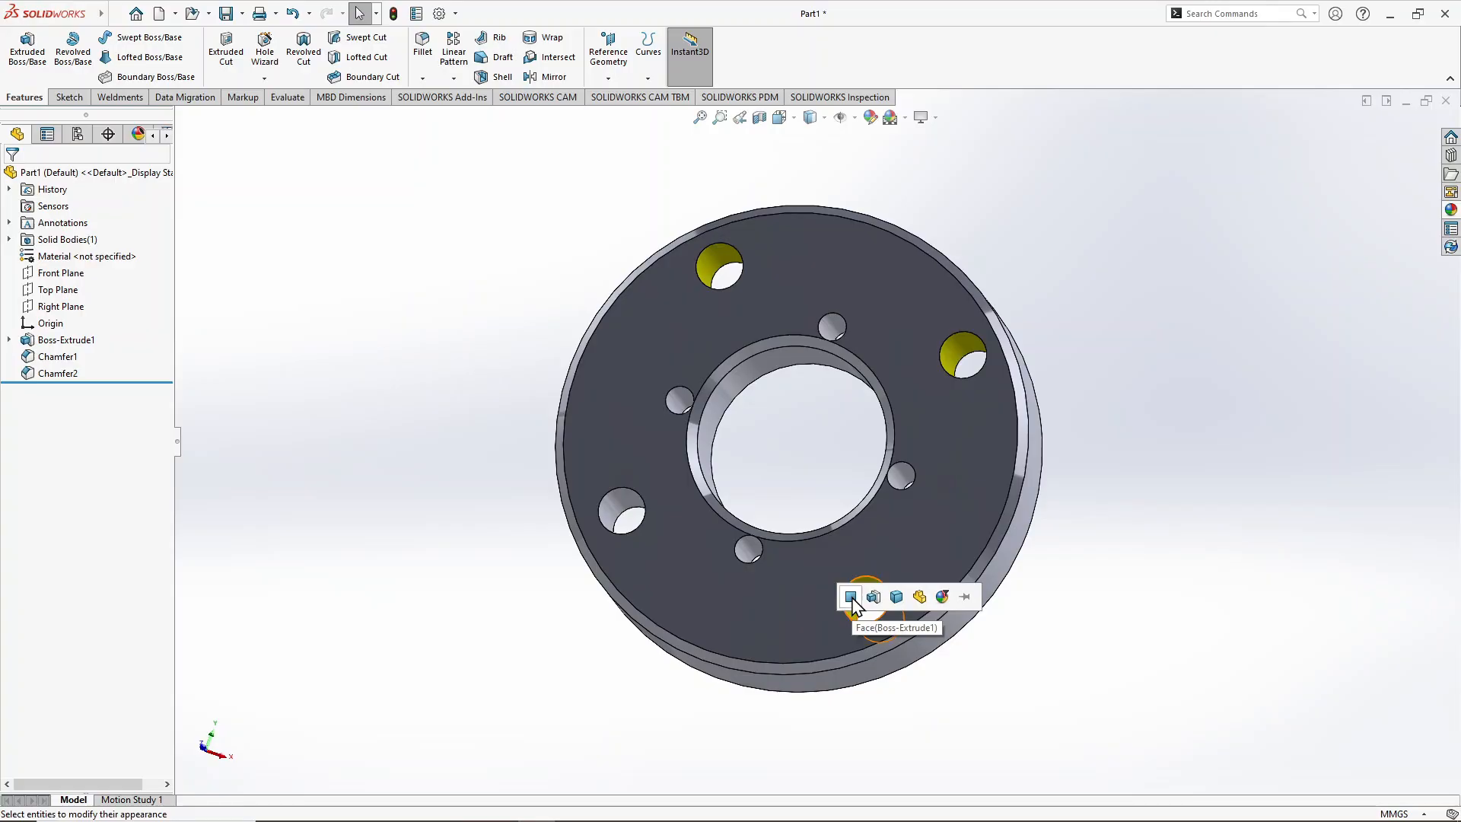
pyautogui.click(851, 597)
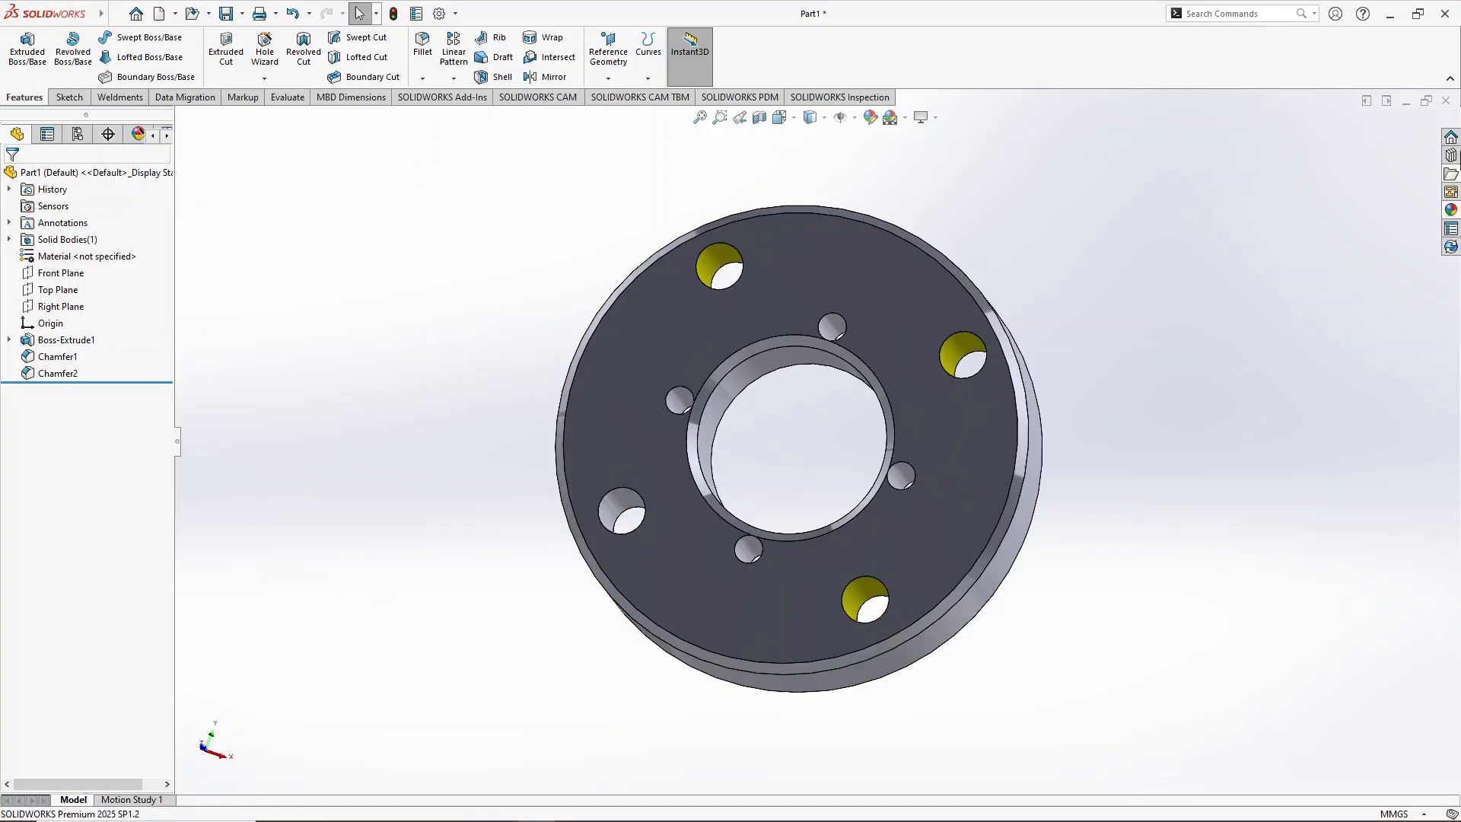
pyautogui.click(1451, 210)
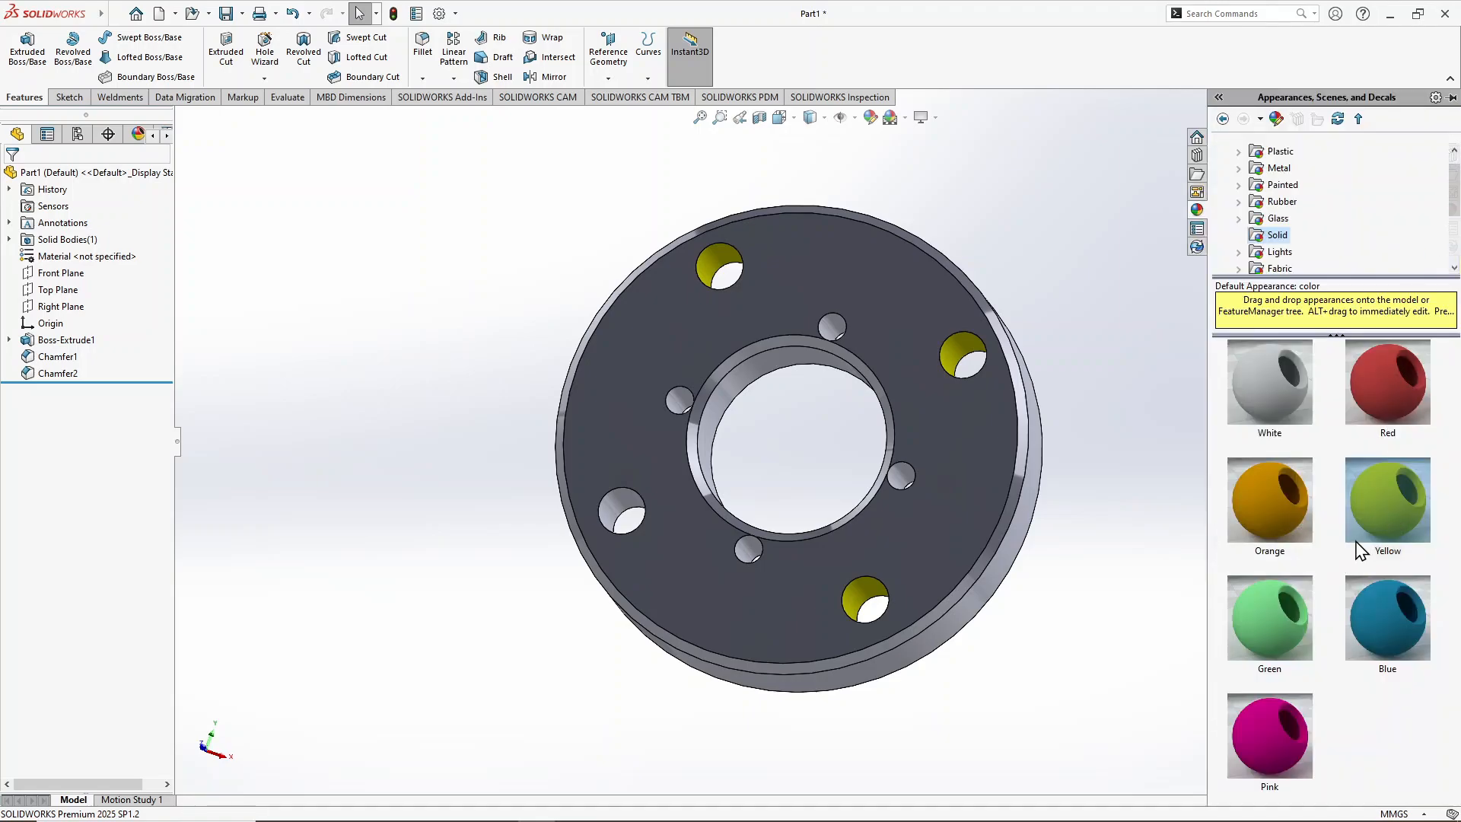
pyautogui.moveTo(1391, 498); pyautogui.dragTo(616, 511)
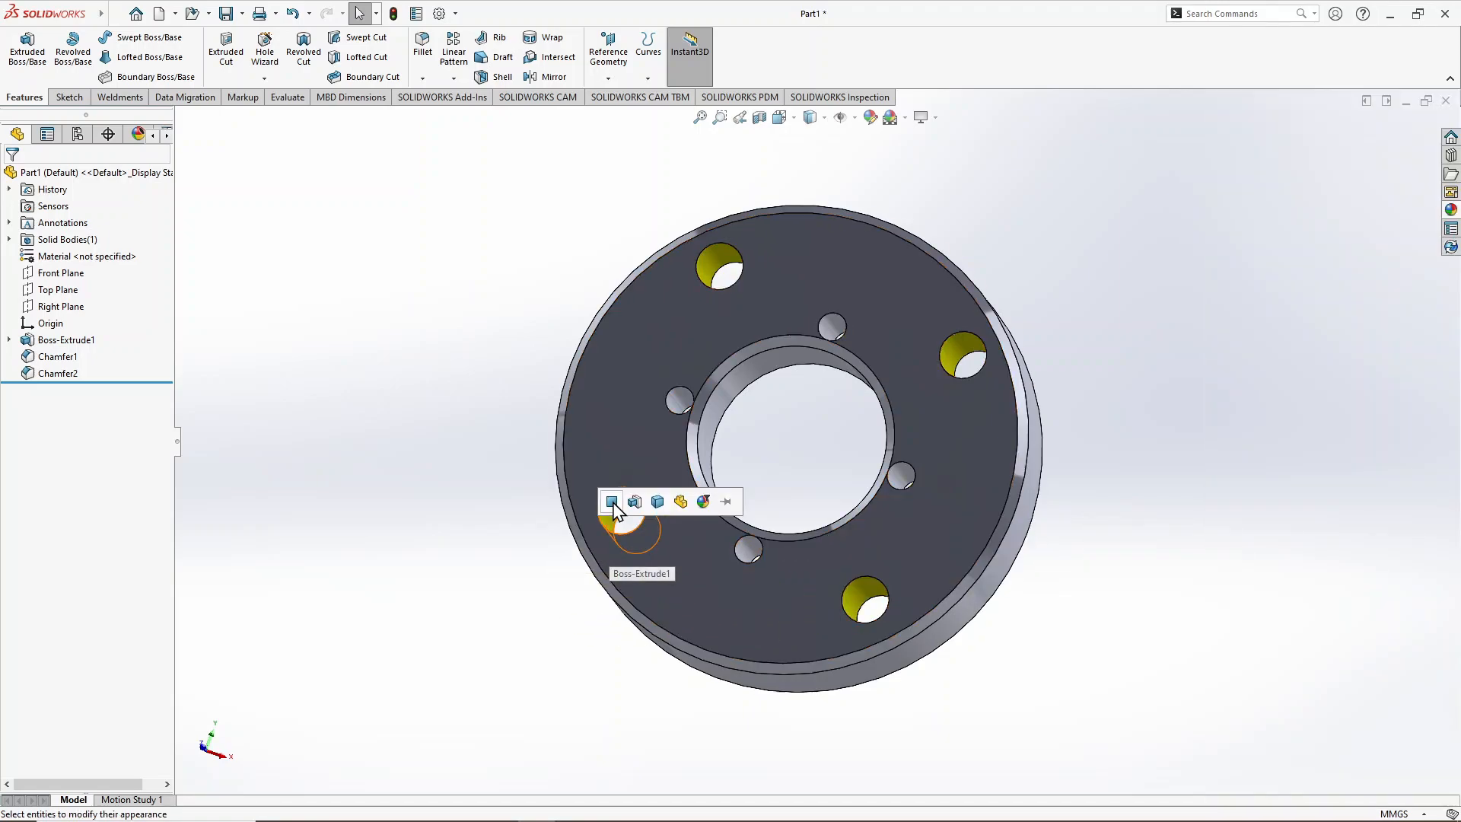
pyautogui.click(613, 503)
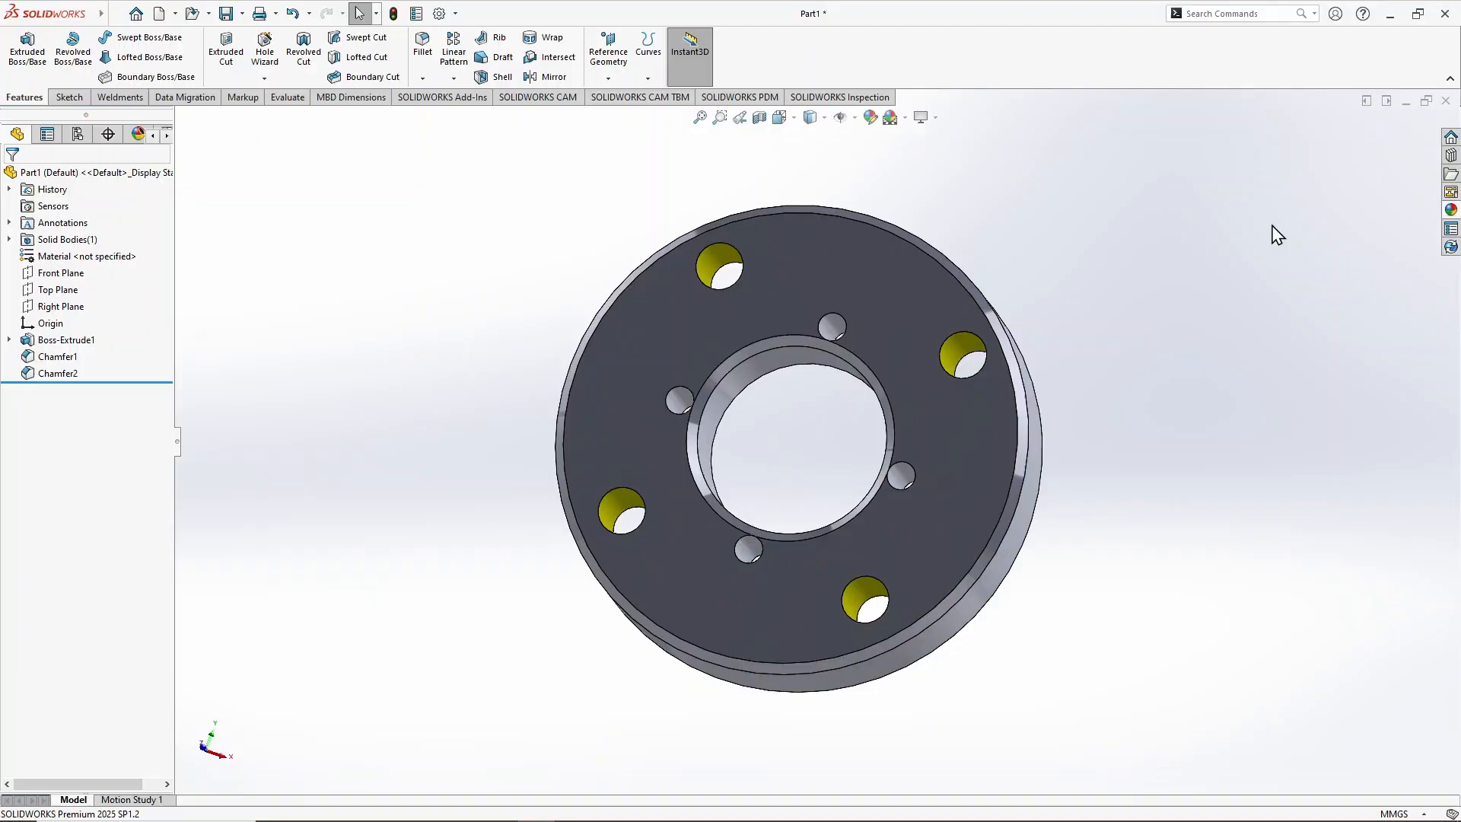
# Step: Apply the Orange solid appearance to the inner faces of the two upper 6 mm holes
pyautogui.click(1451, 210)
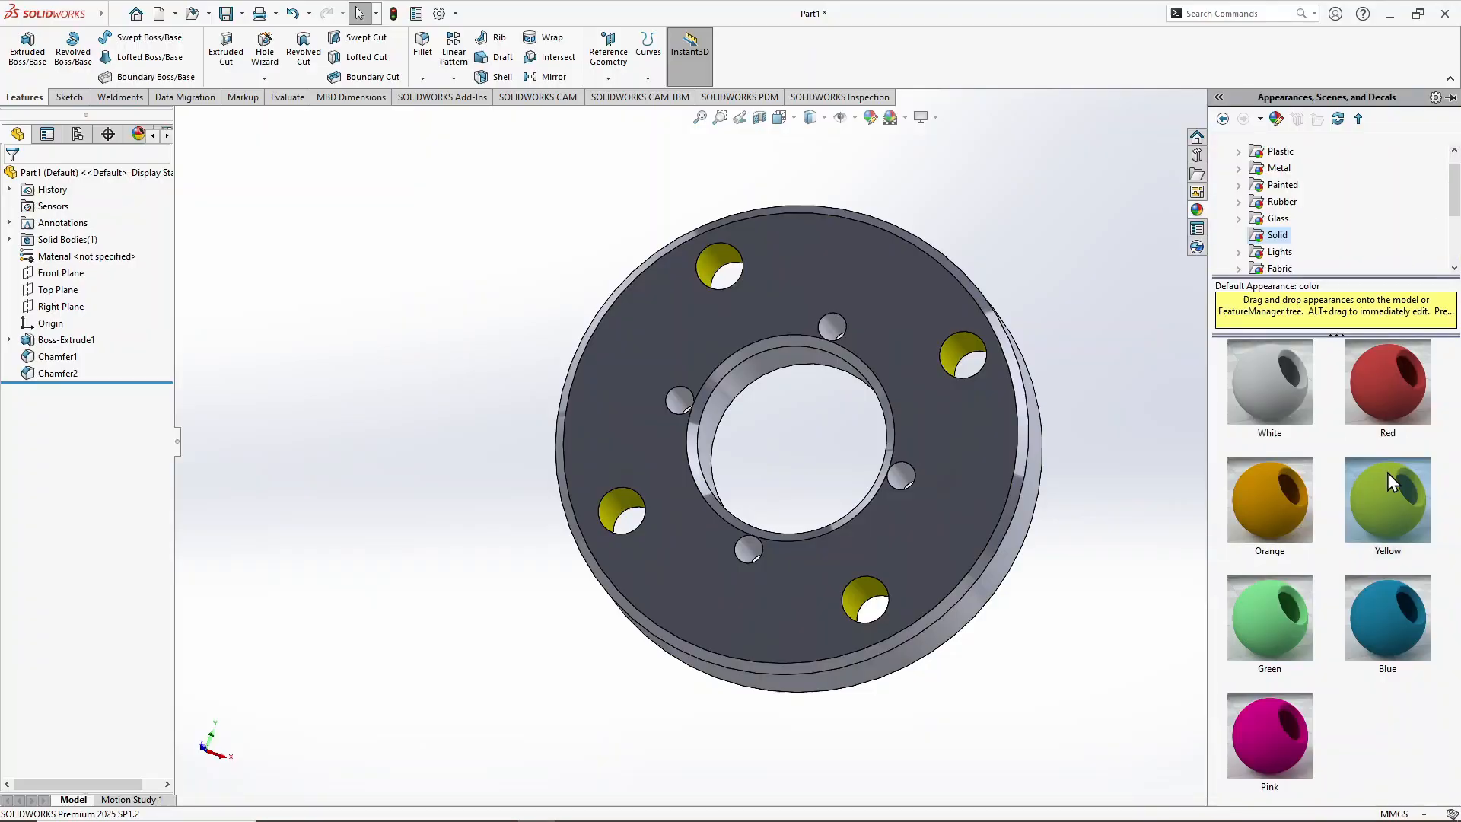
pyautogui.moveTo(1300, 514); pyautogui.dragTo(834, 329)
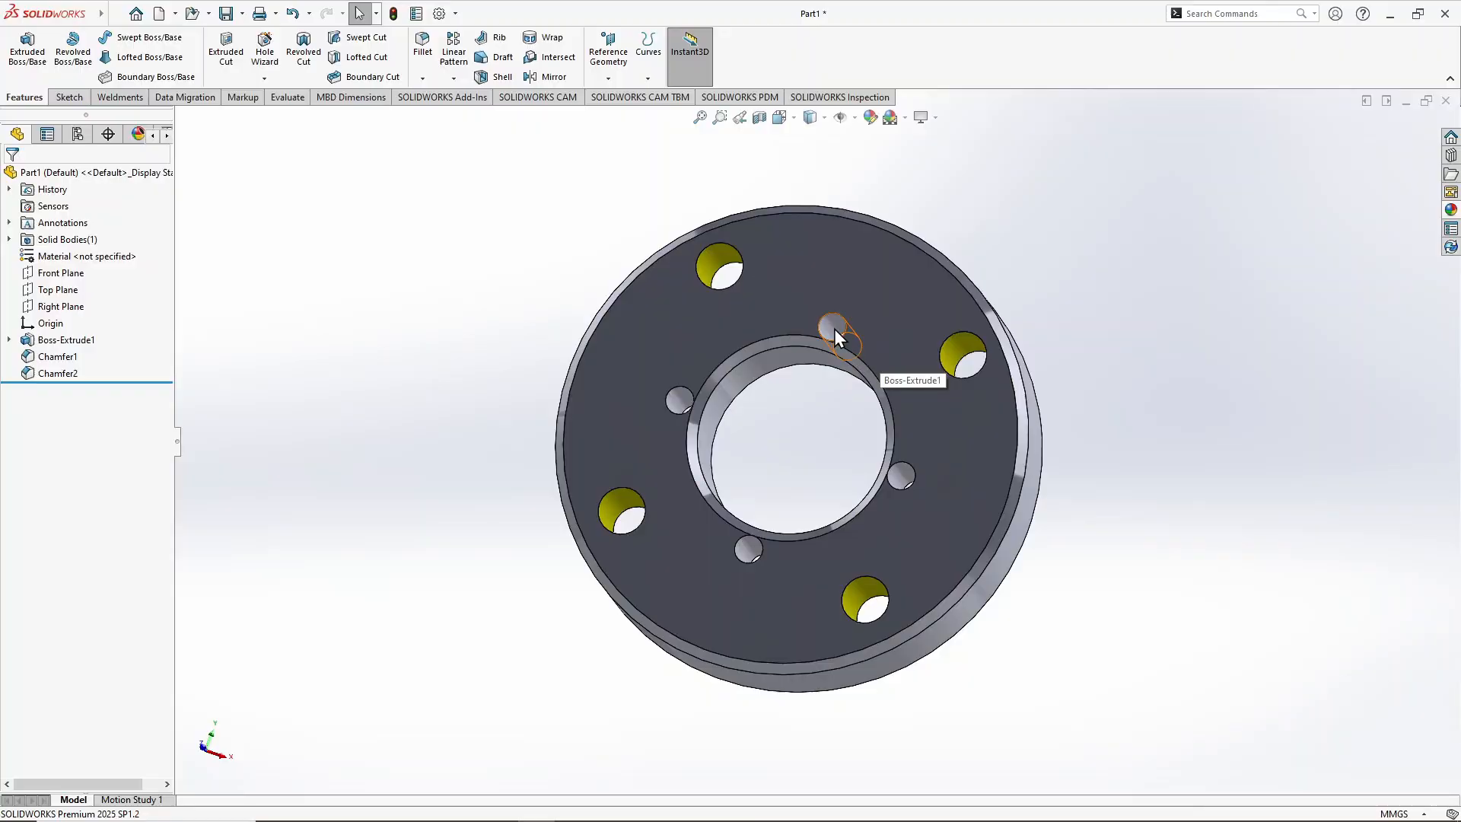
pyautogui.click(837, 329)
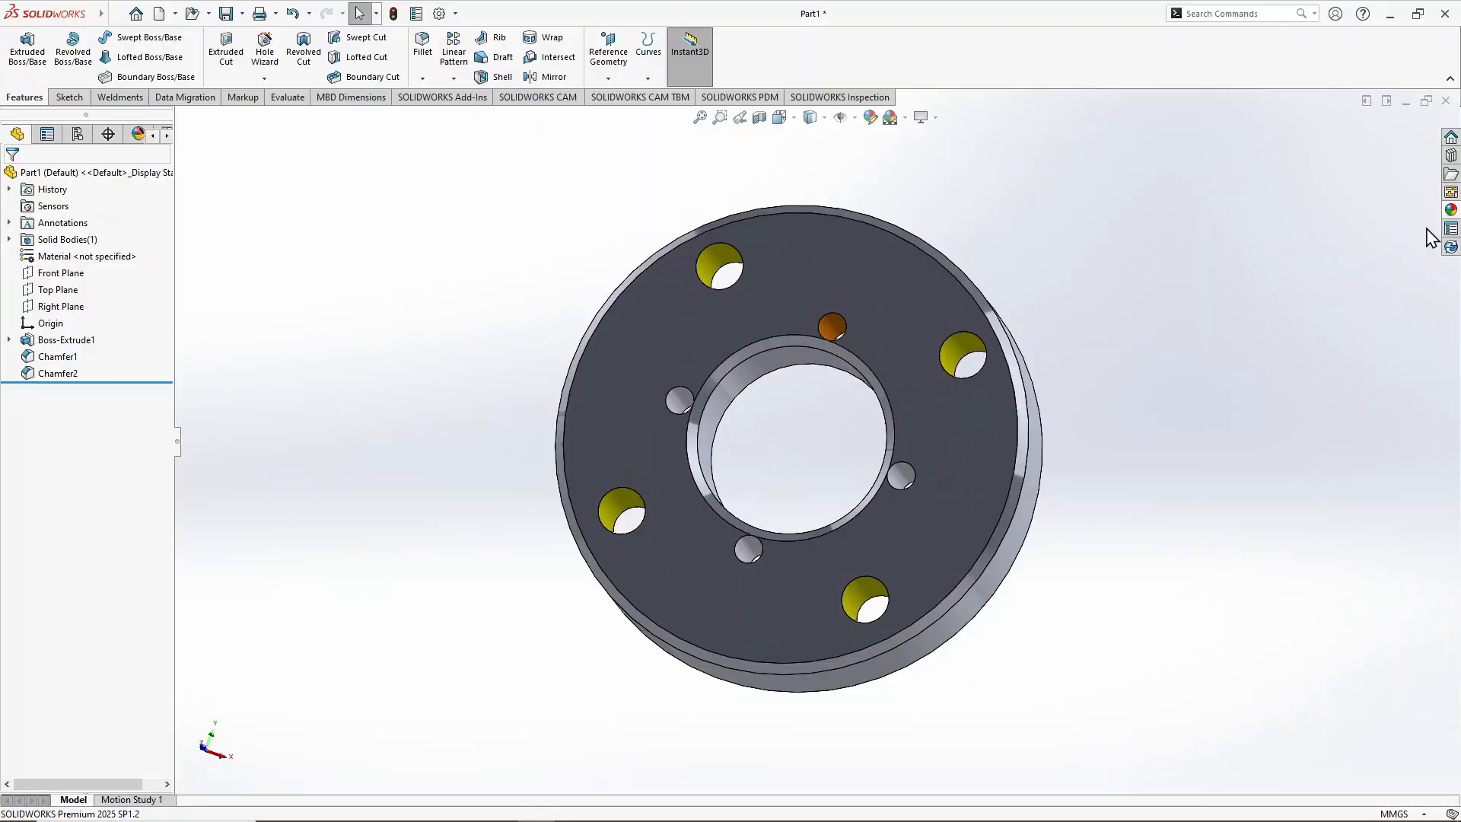
pyautogui.click(1448, 217)
pyautogui.moveTo(1298, 511); pyautogui.dragTo(685, 399)
# Step: Try to copy the orange appearance from the upper-right 6 mm hole and paste it onto the lower-right 6 mm hole
pyautogui.scroll(-1, 870, 441)
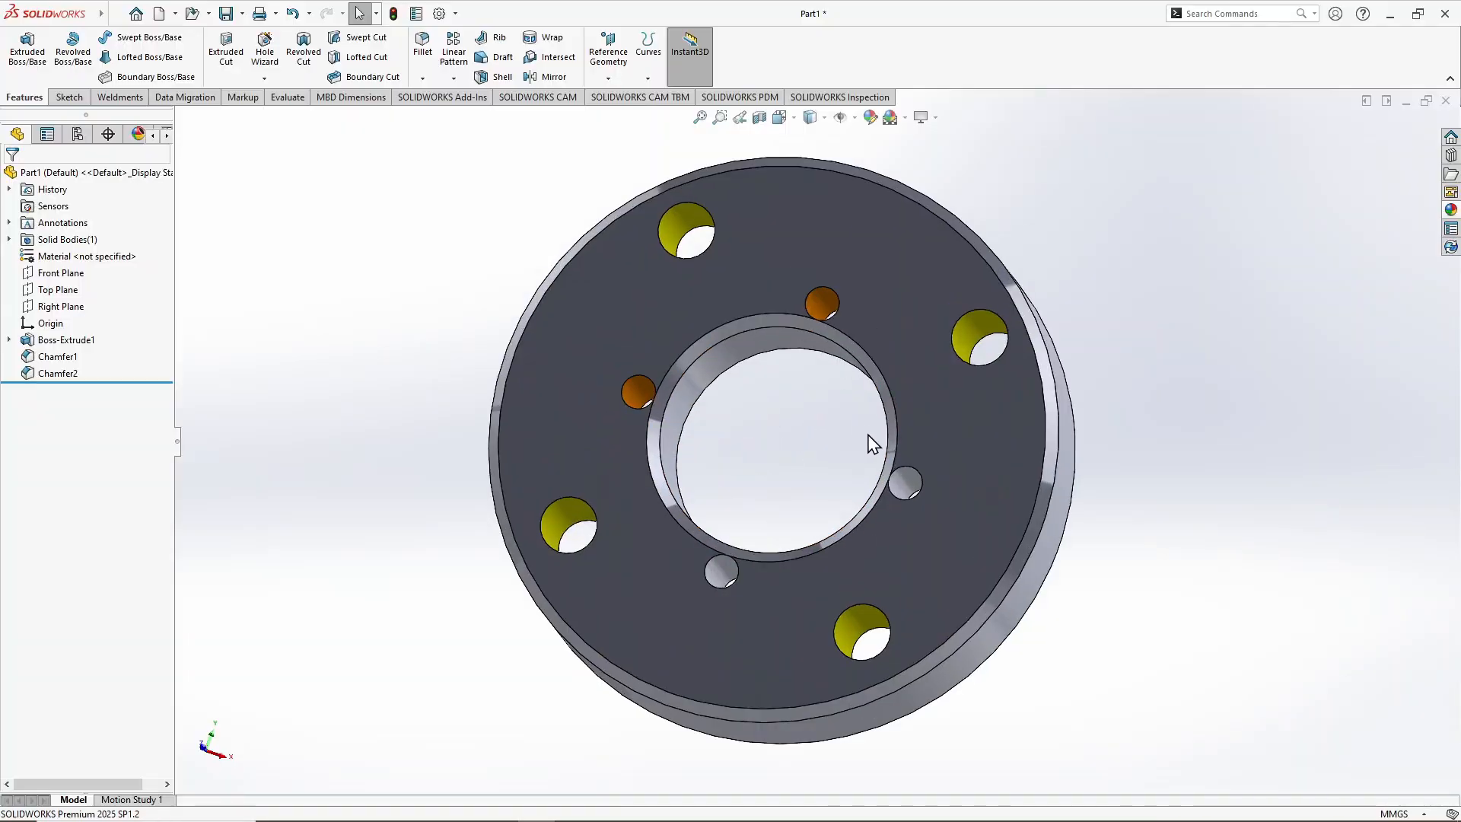
pyautogui.rightClick(817, 303)
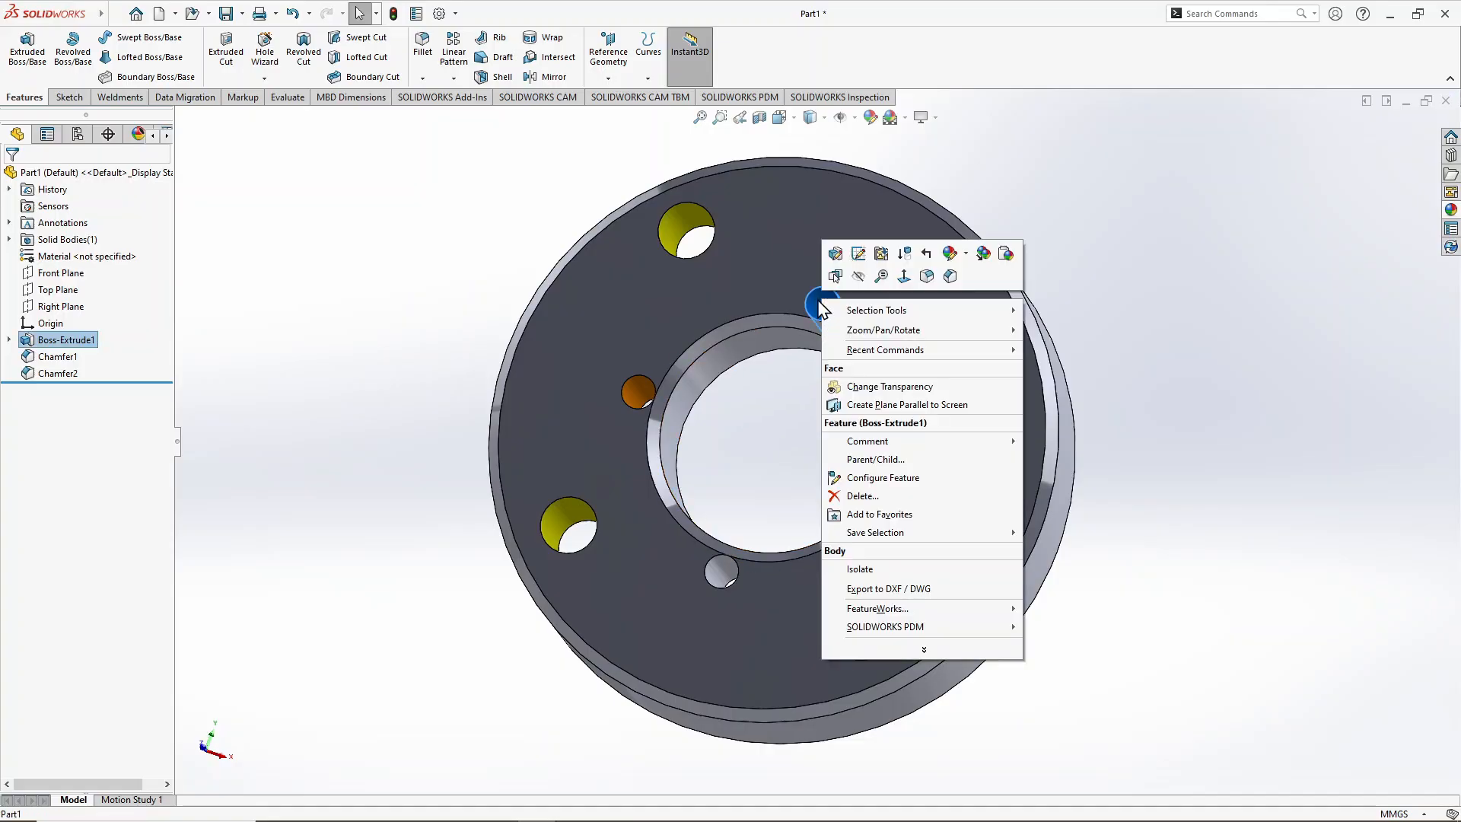
pyautogui.click(984, 257)
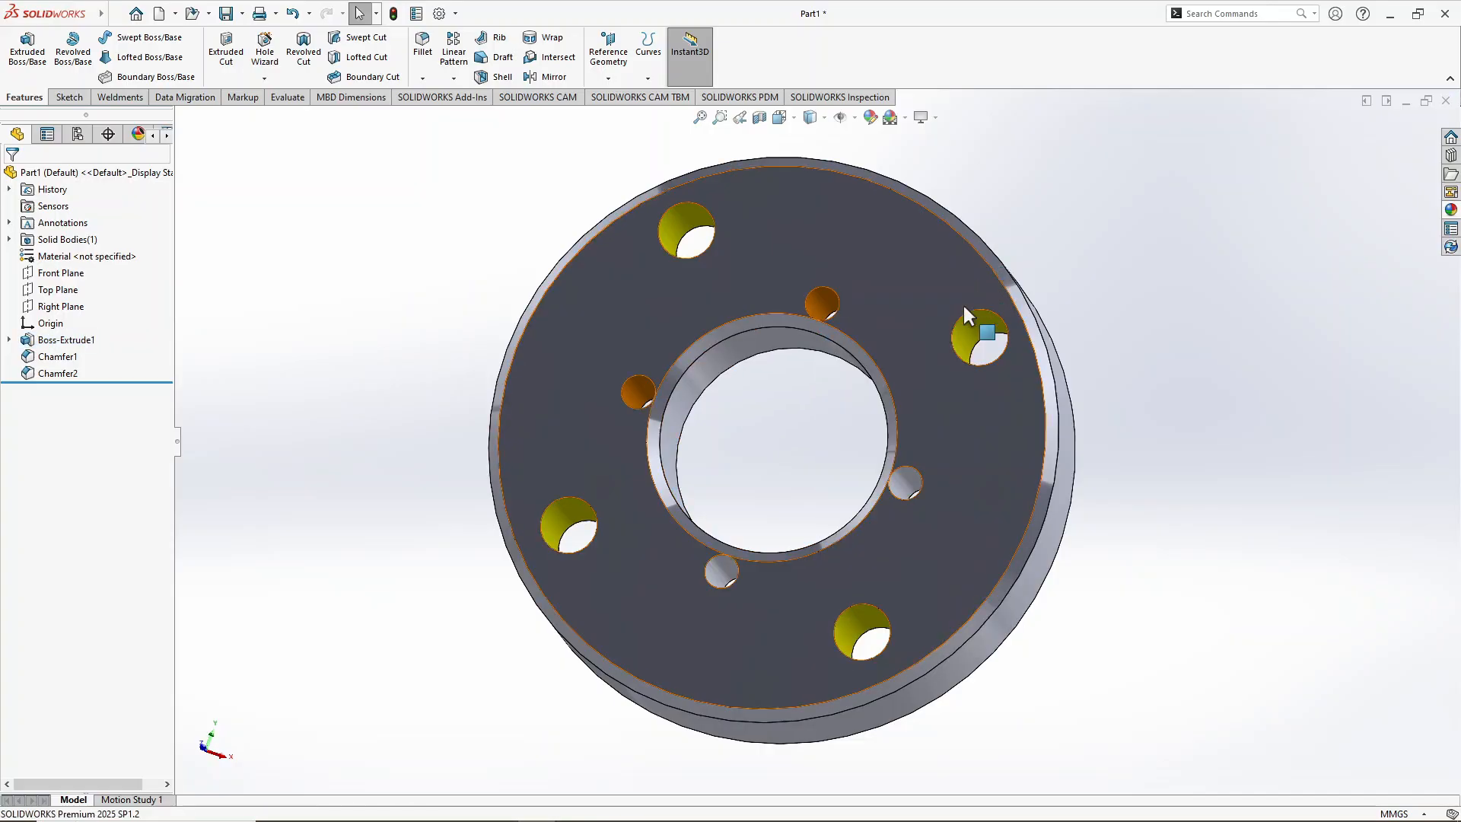
pyautogui.rightClick(904, 487)
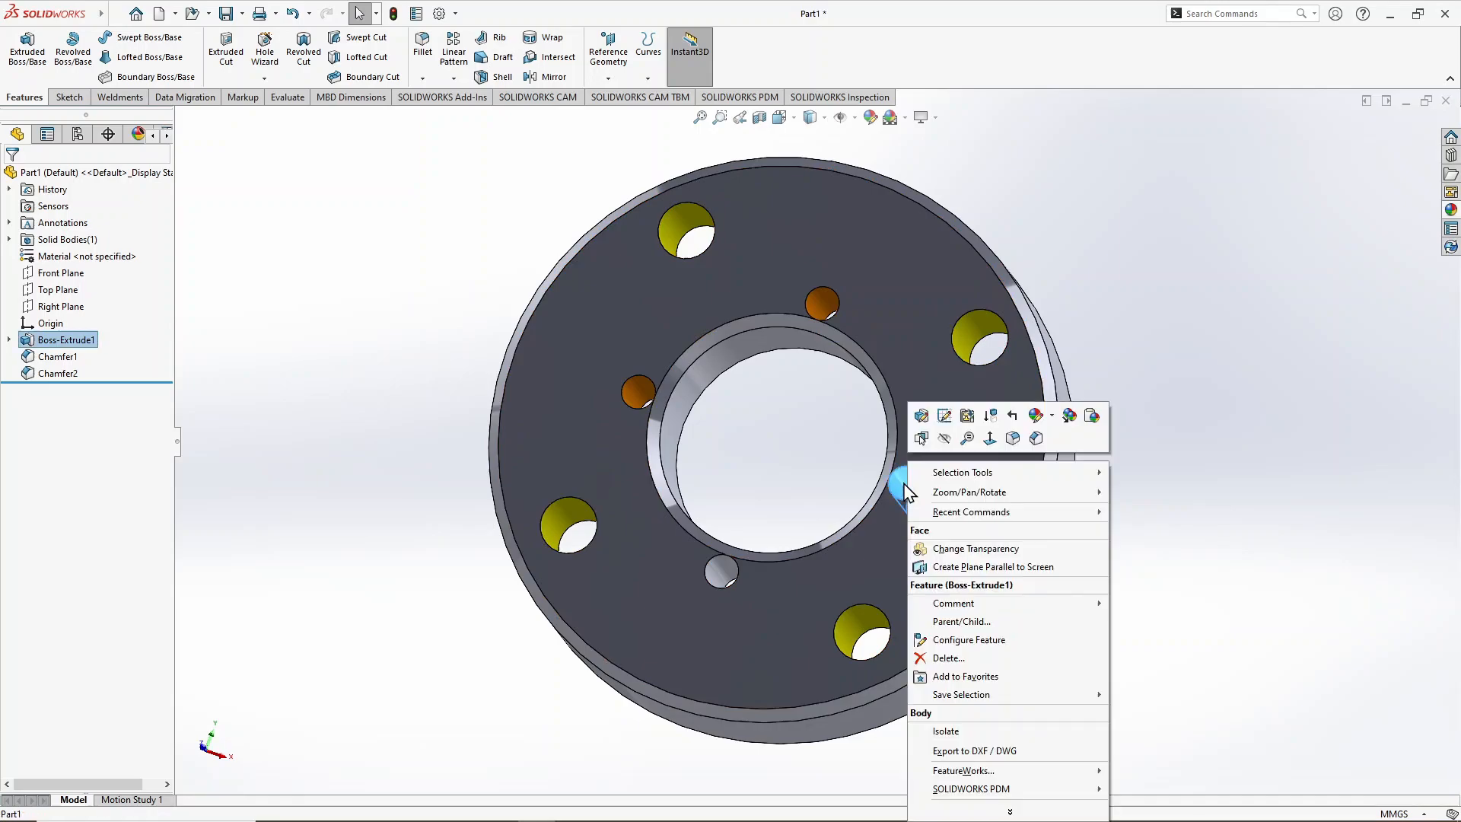
pyautogui.click(1091, 416)
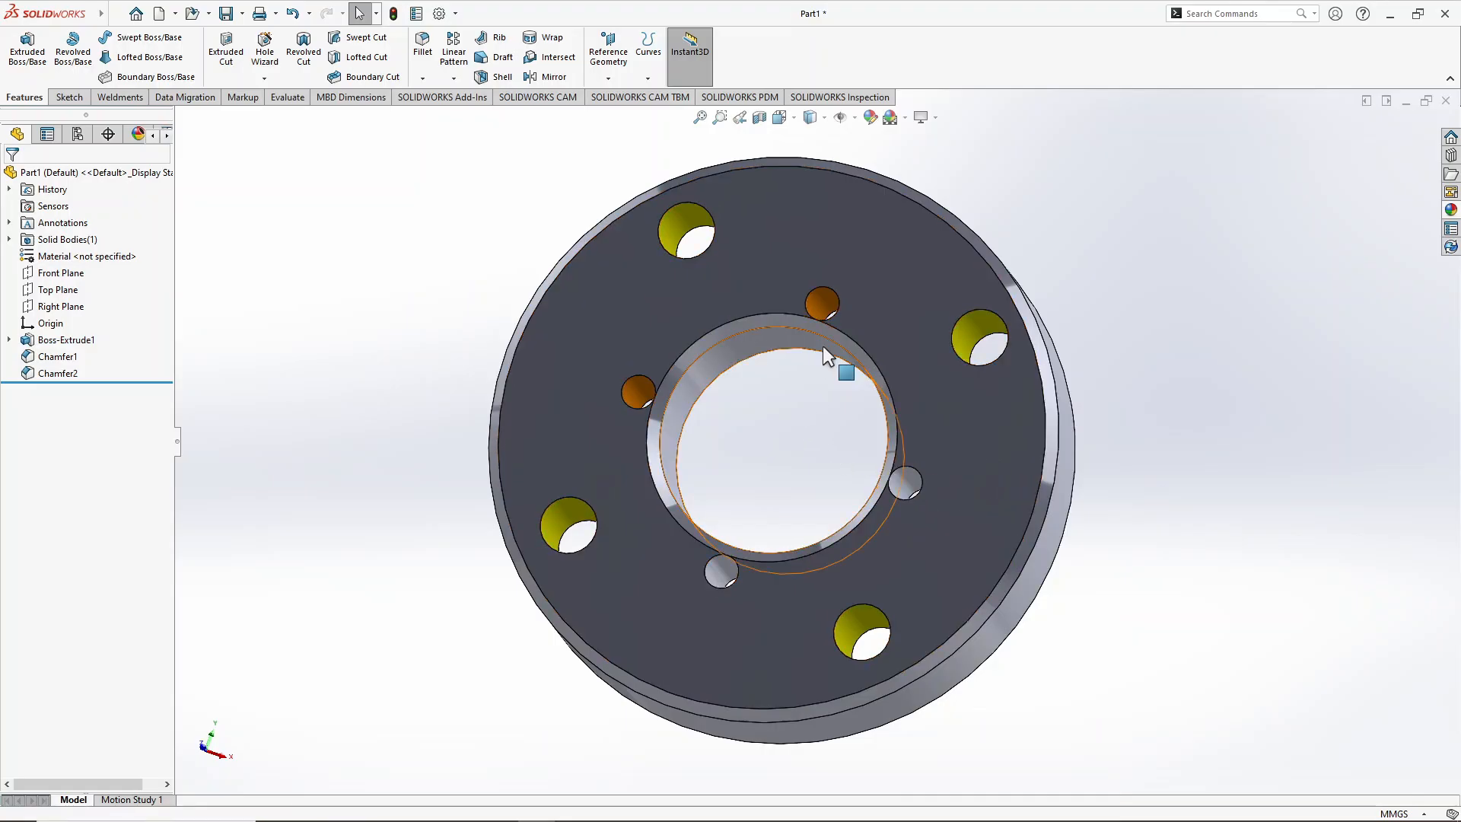
# Step: Copy the upper-right 6 mm hole's orange appearance and paste it onto the inner face of the lower-right 6 mm hole
pyautogui.rightClick(825, 302)
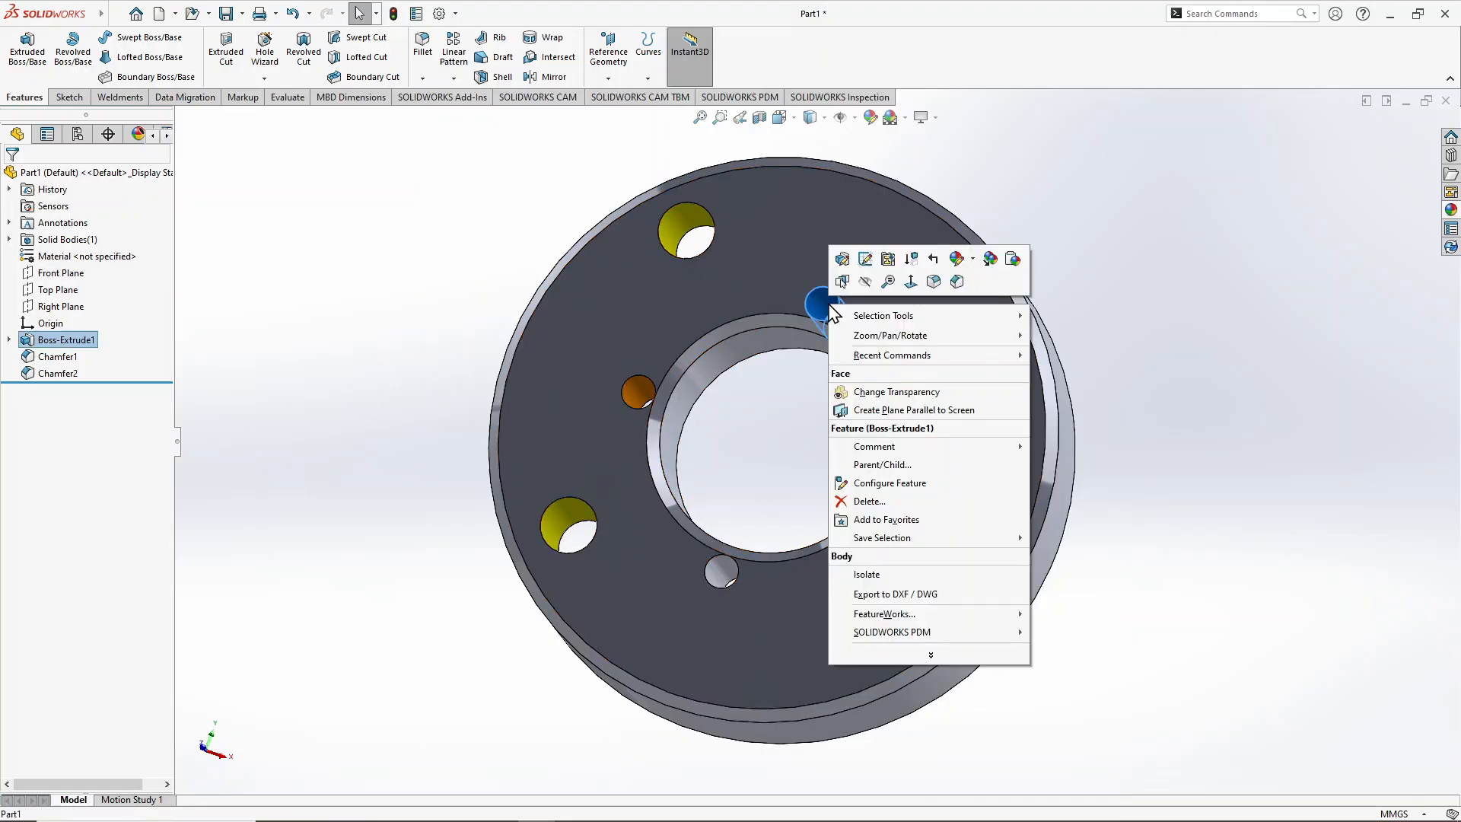
pyautogui.click(1010, 266)
pyautogui.rightClick(904, 488)
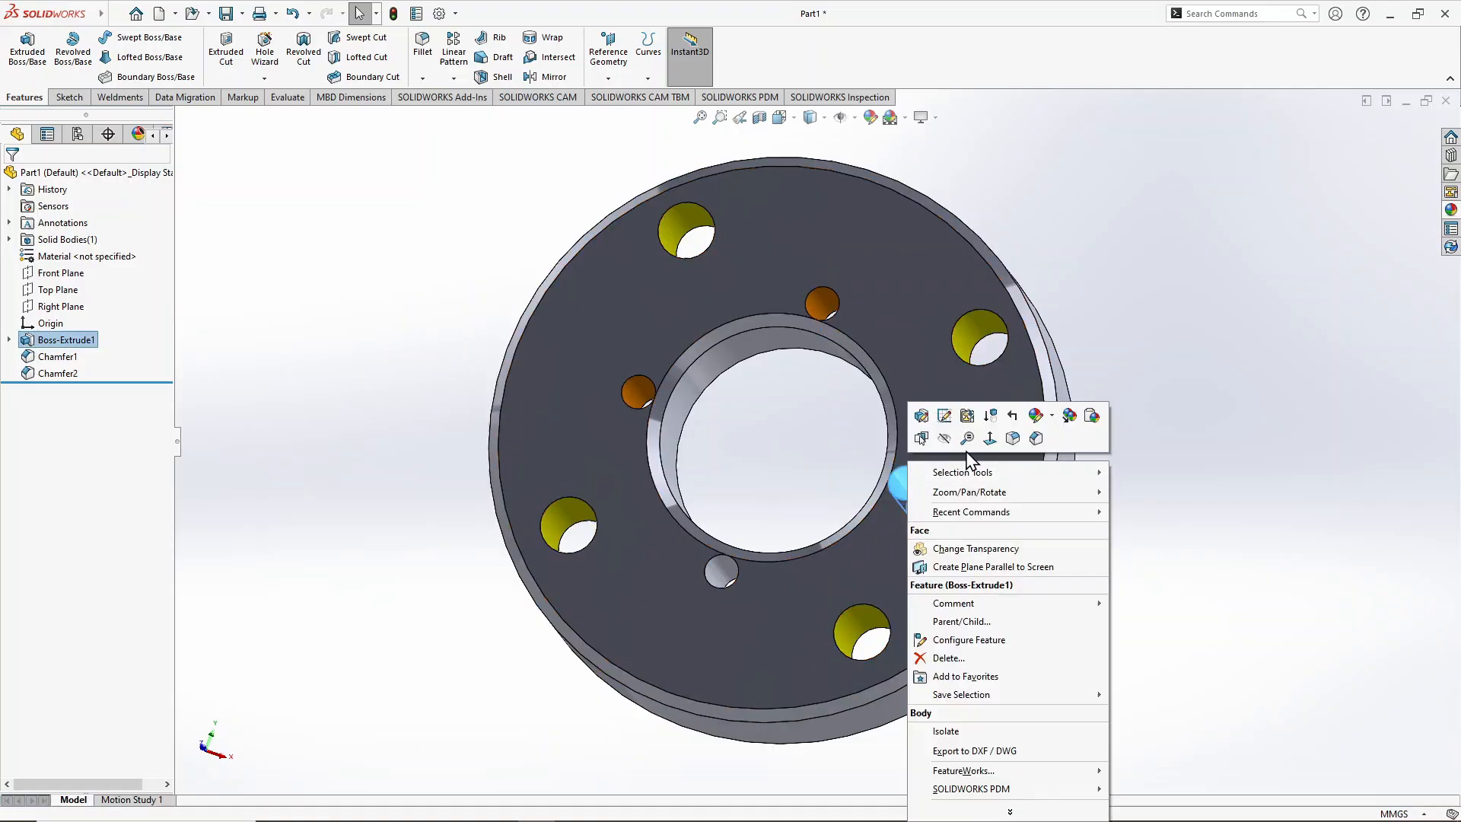
pyautogui.click(1091, 417)
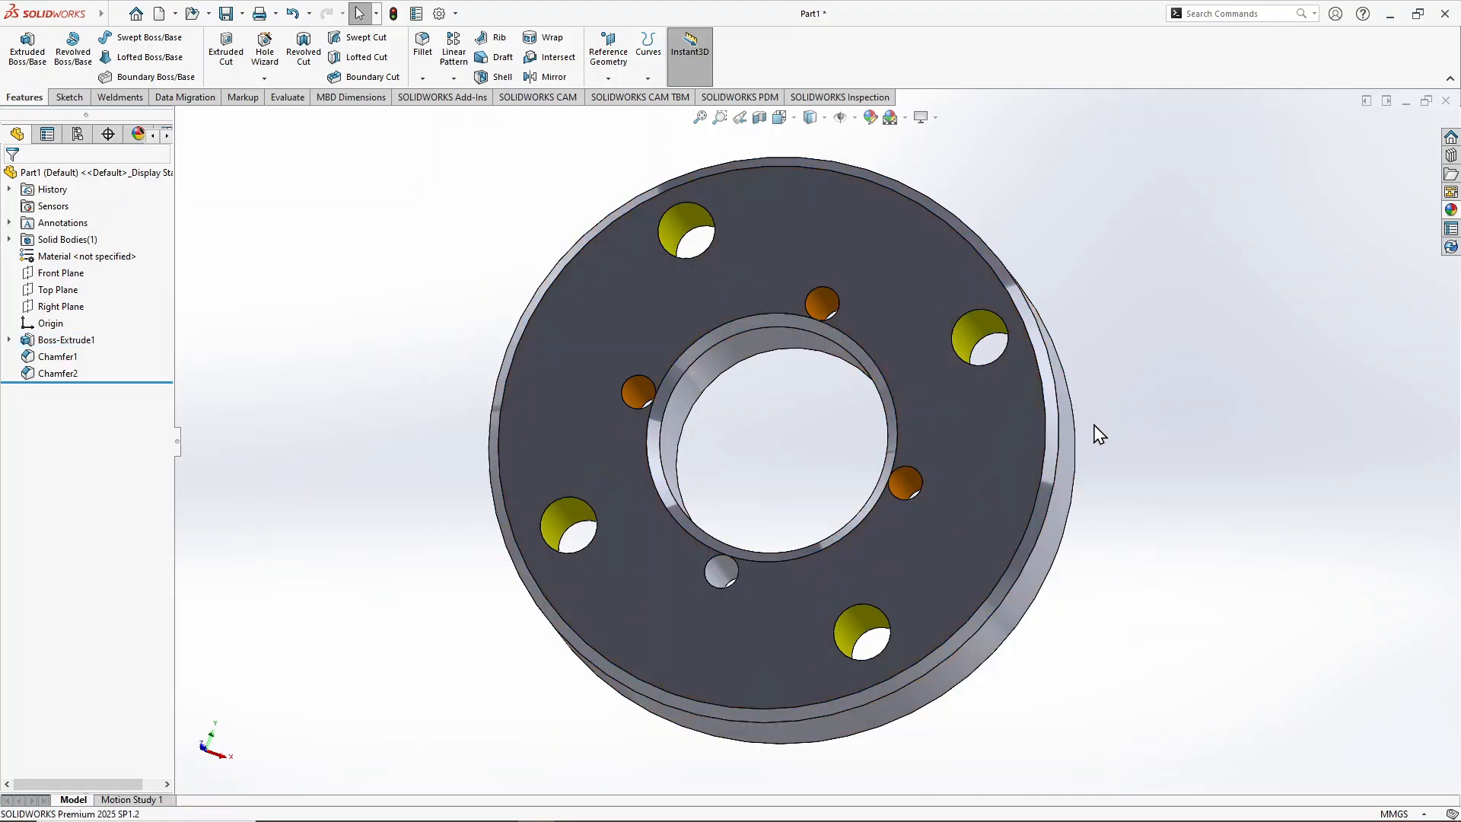
# Step: Paste the copied orange appearance onto the inner face of the remaining grey 6 mm hole at the lower left
pyautogui.rightClick(718, 572)
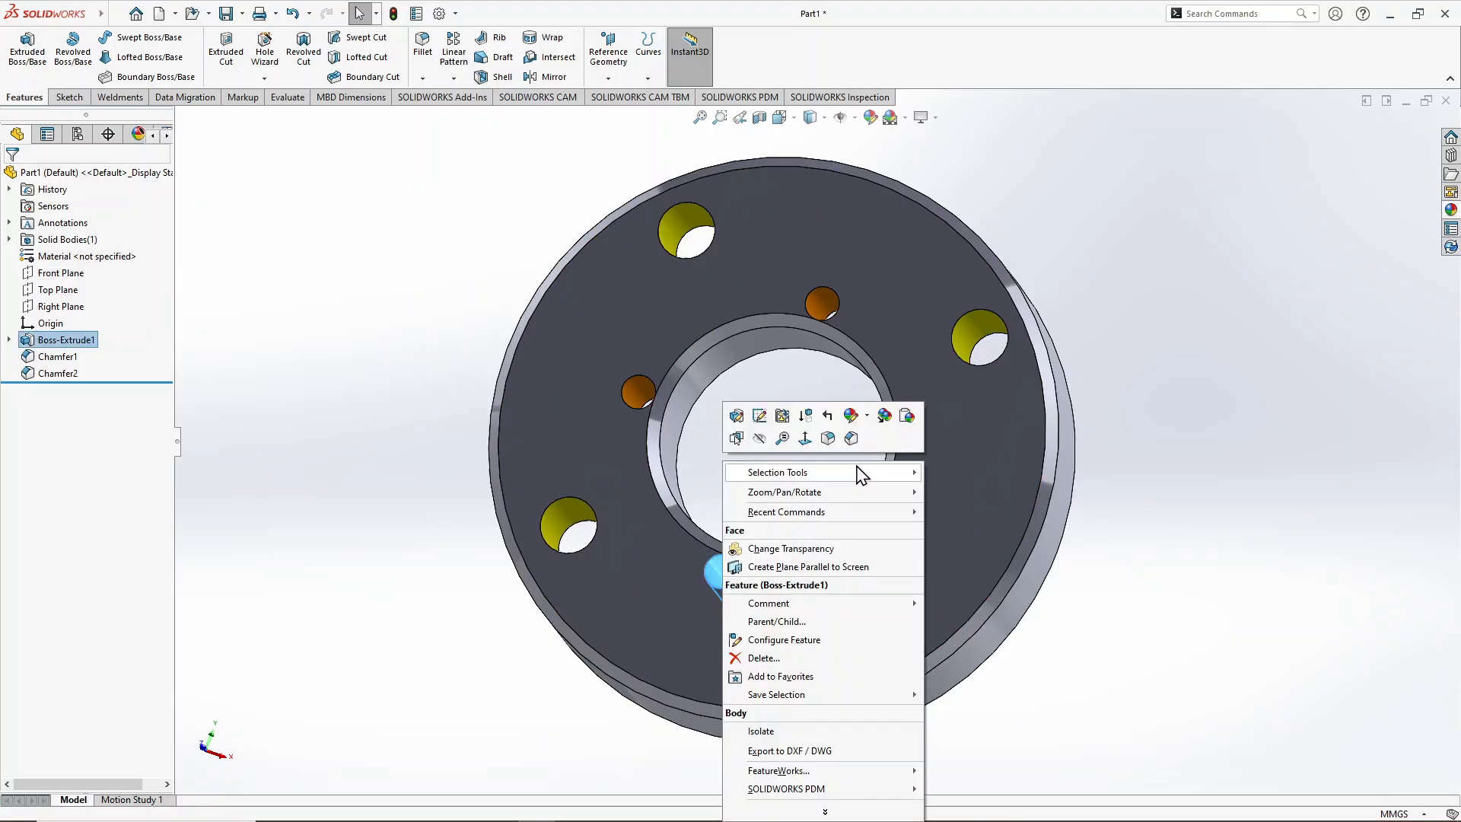
pyautogui.click(907, 415)
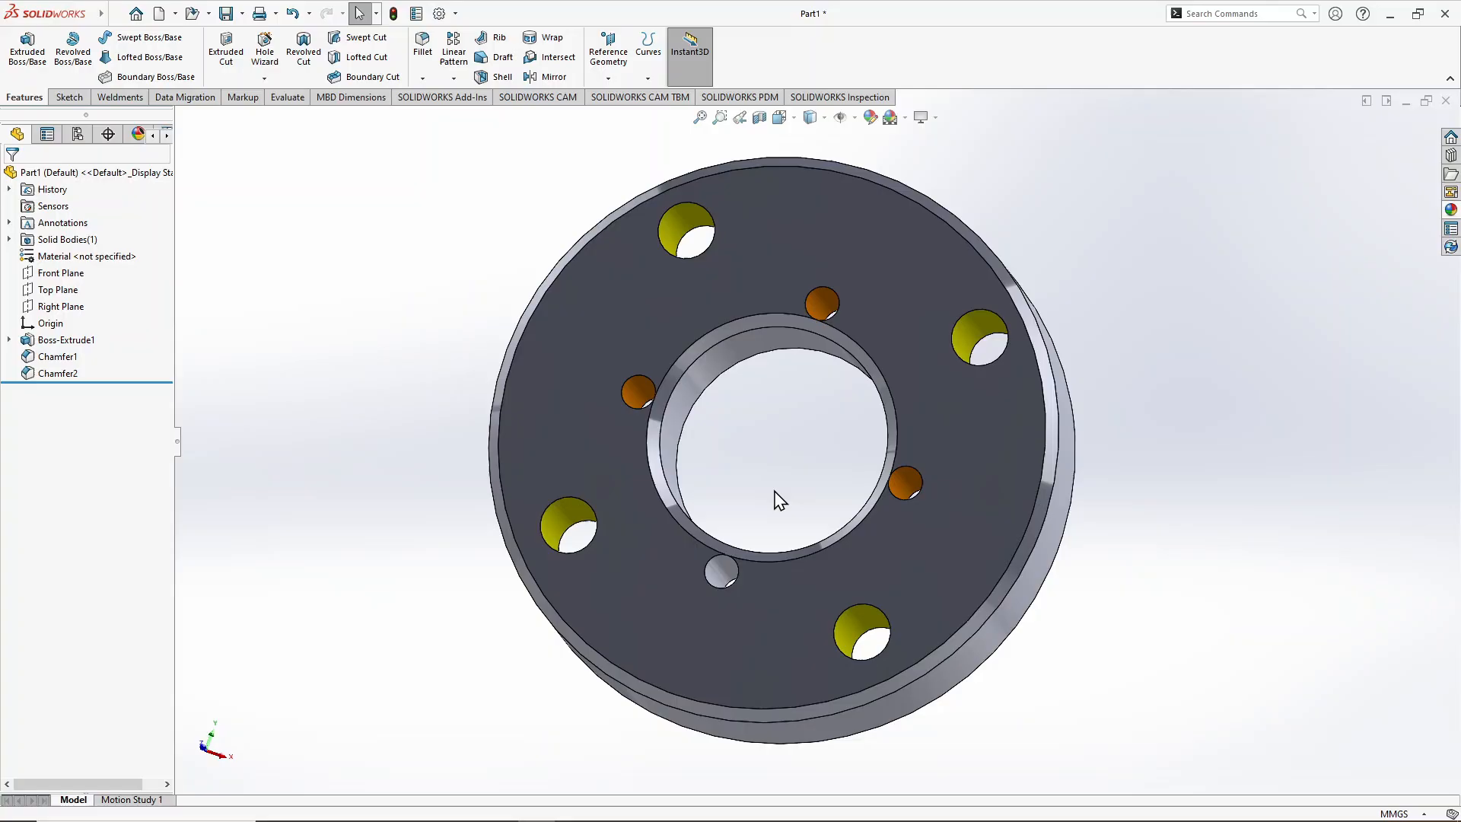
pyautogui.rightClick(718, 569)
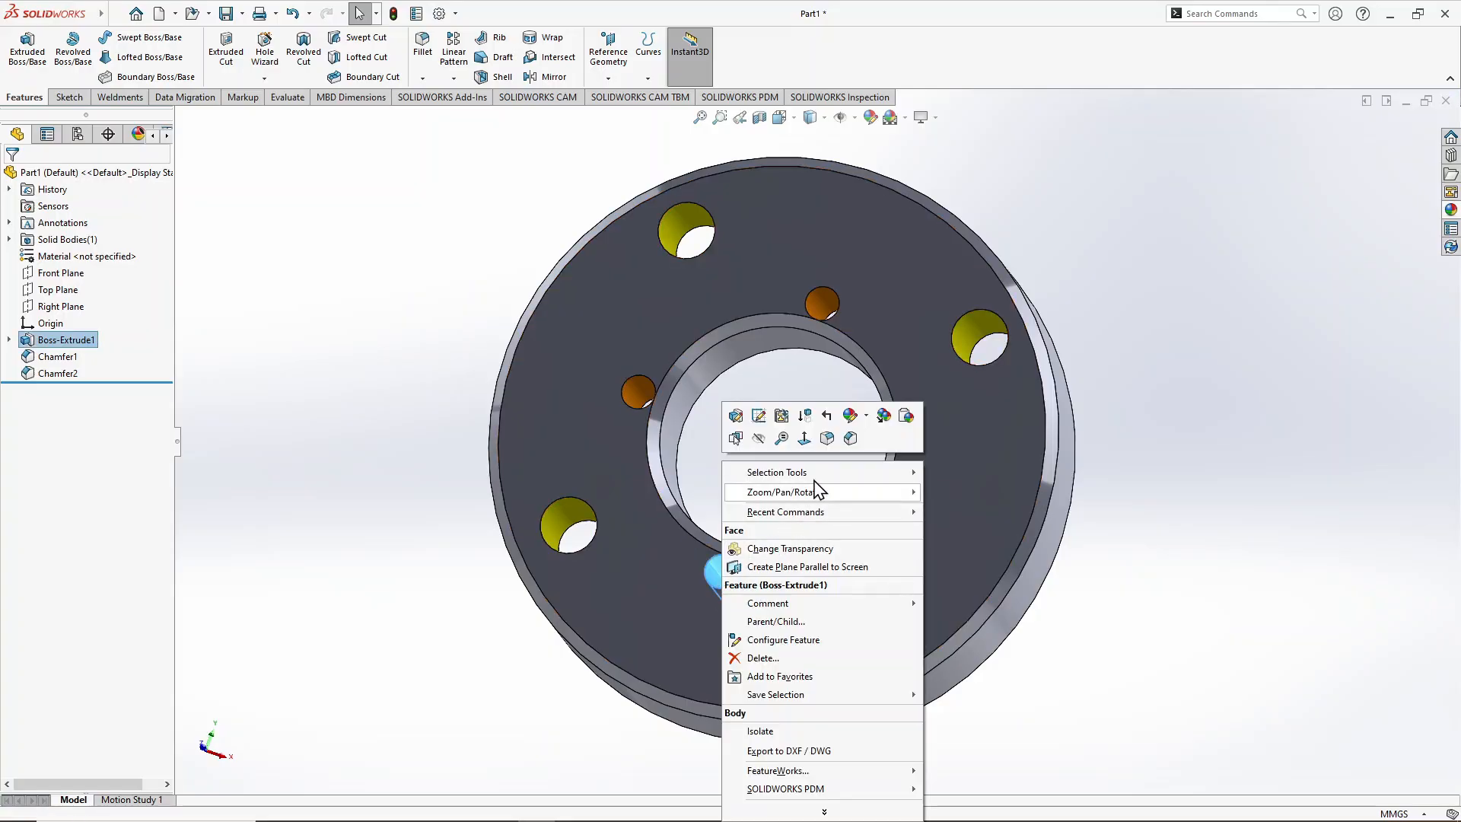
pyautogui.click(903, 416)
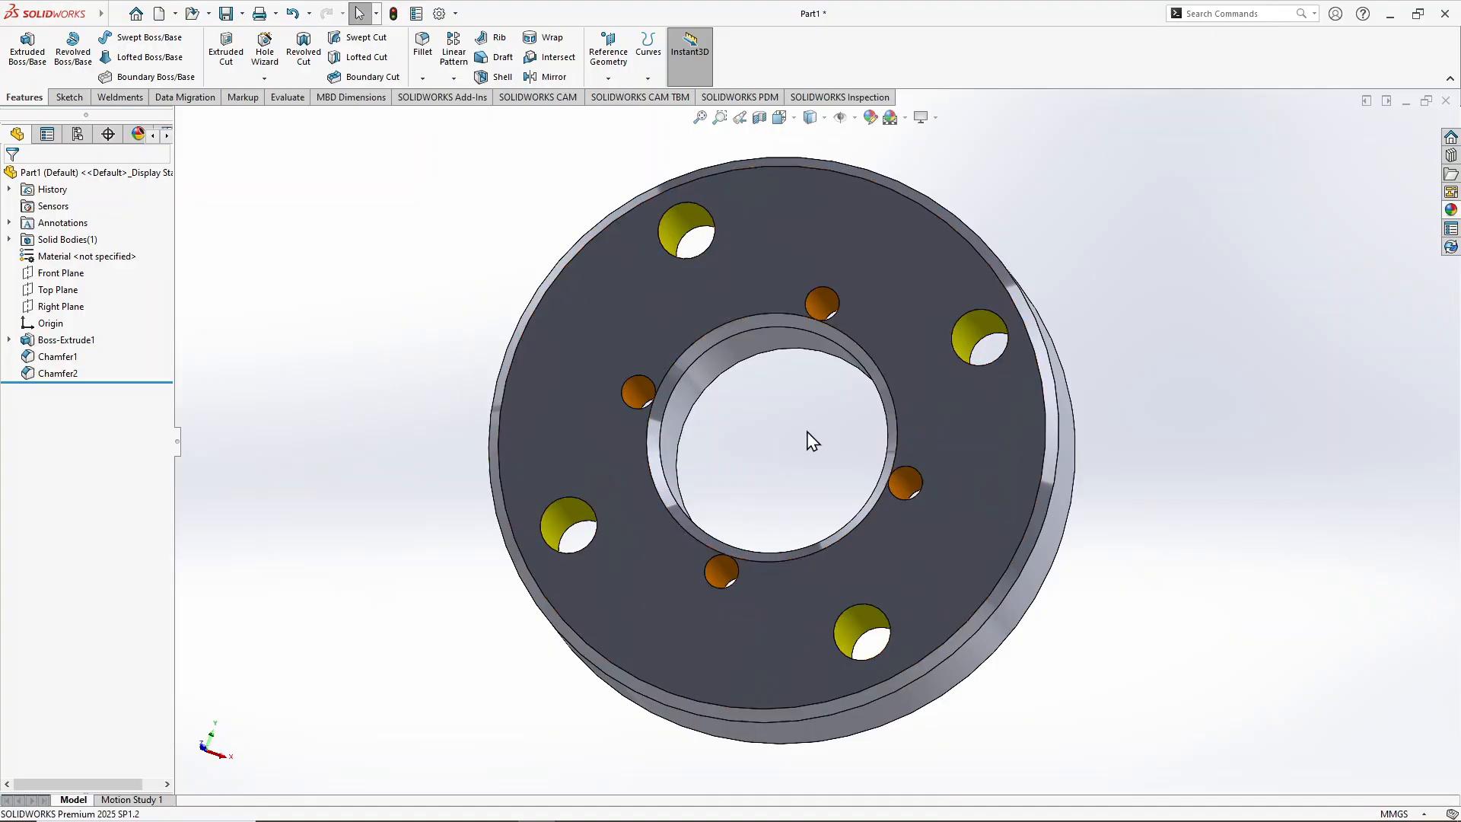
# Step: Apply the Red solid appearance to the disc's base extrusion, covering its flat faces, outer rim and bore
pyautogui.scroll(3, 812, 441)
pyautogui.scroll(-1, 813, 442)
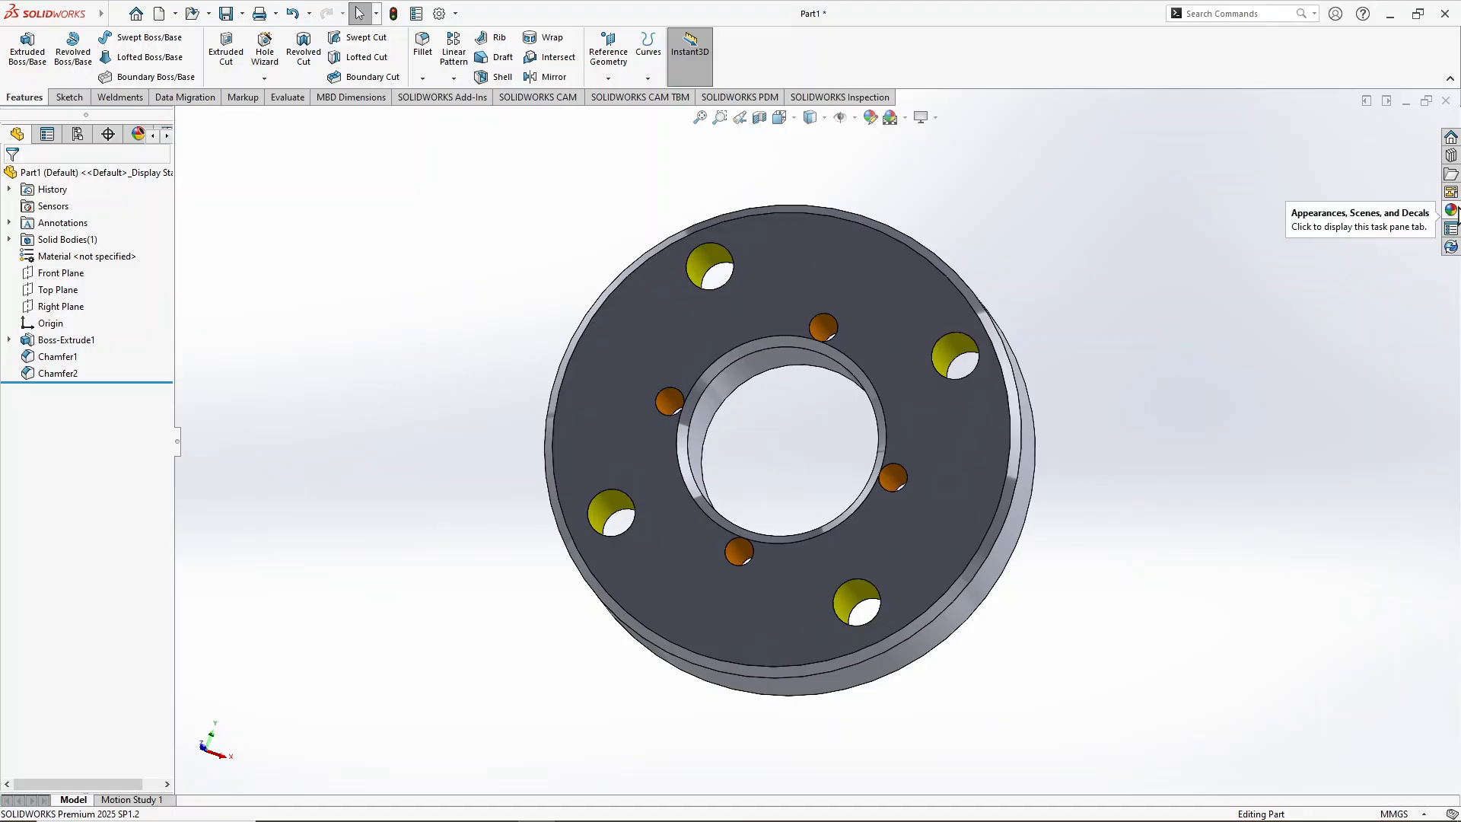
pyautogui.click(1451, 212)
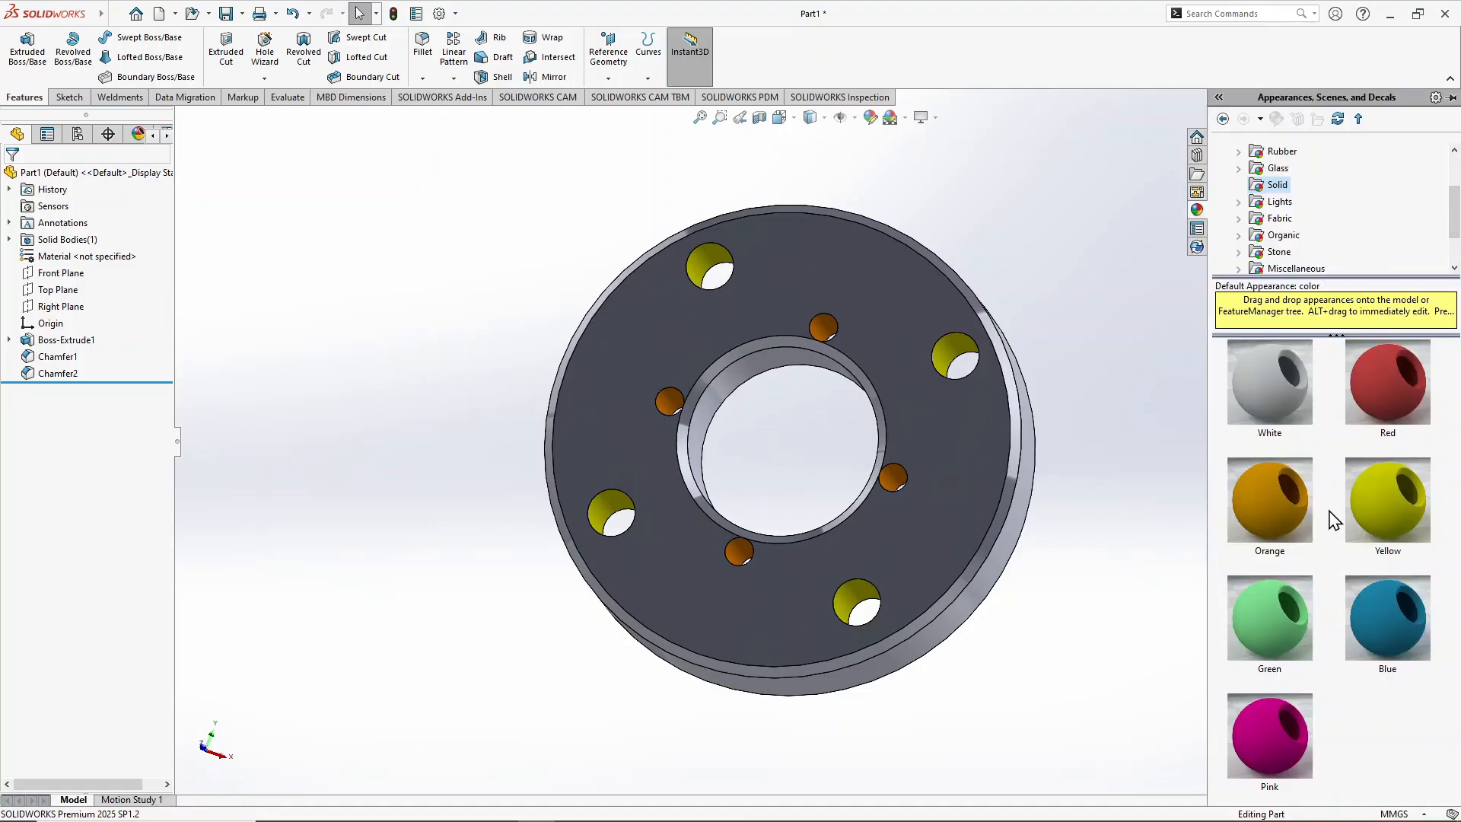
pyautogui.moveTo(1382, 381); pyautogui.dragTo(957, 436)
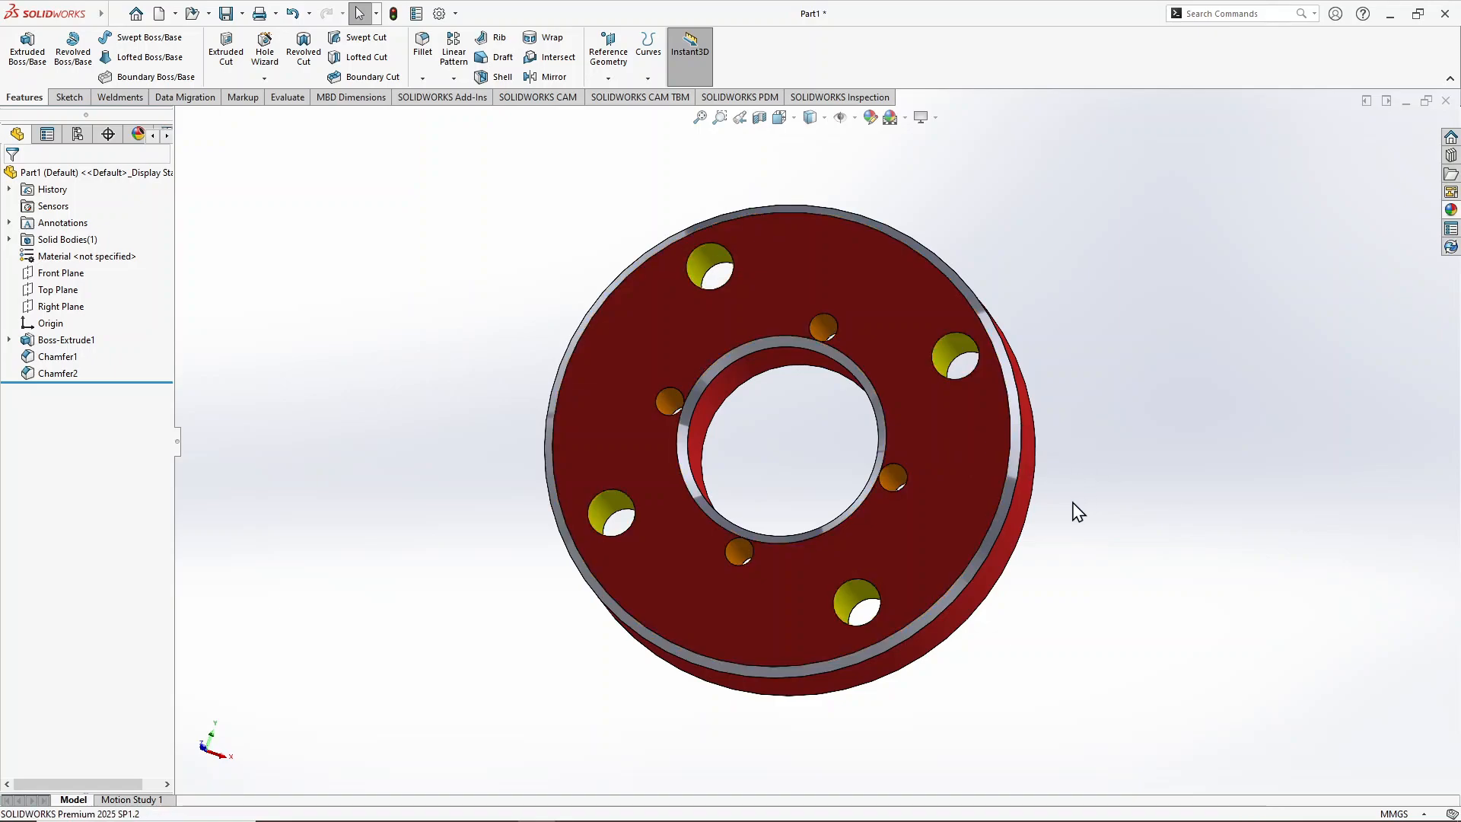
# Step: Switch RealView Graphics off and back on to compare the disc's reflections
pyautogui.moveTo(1073, 512); pyautogui.dragTo(896, 609, button='middle')
pyautogui.scroll(-2, 897, 609)
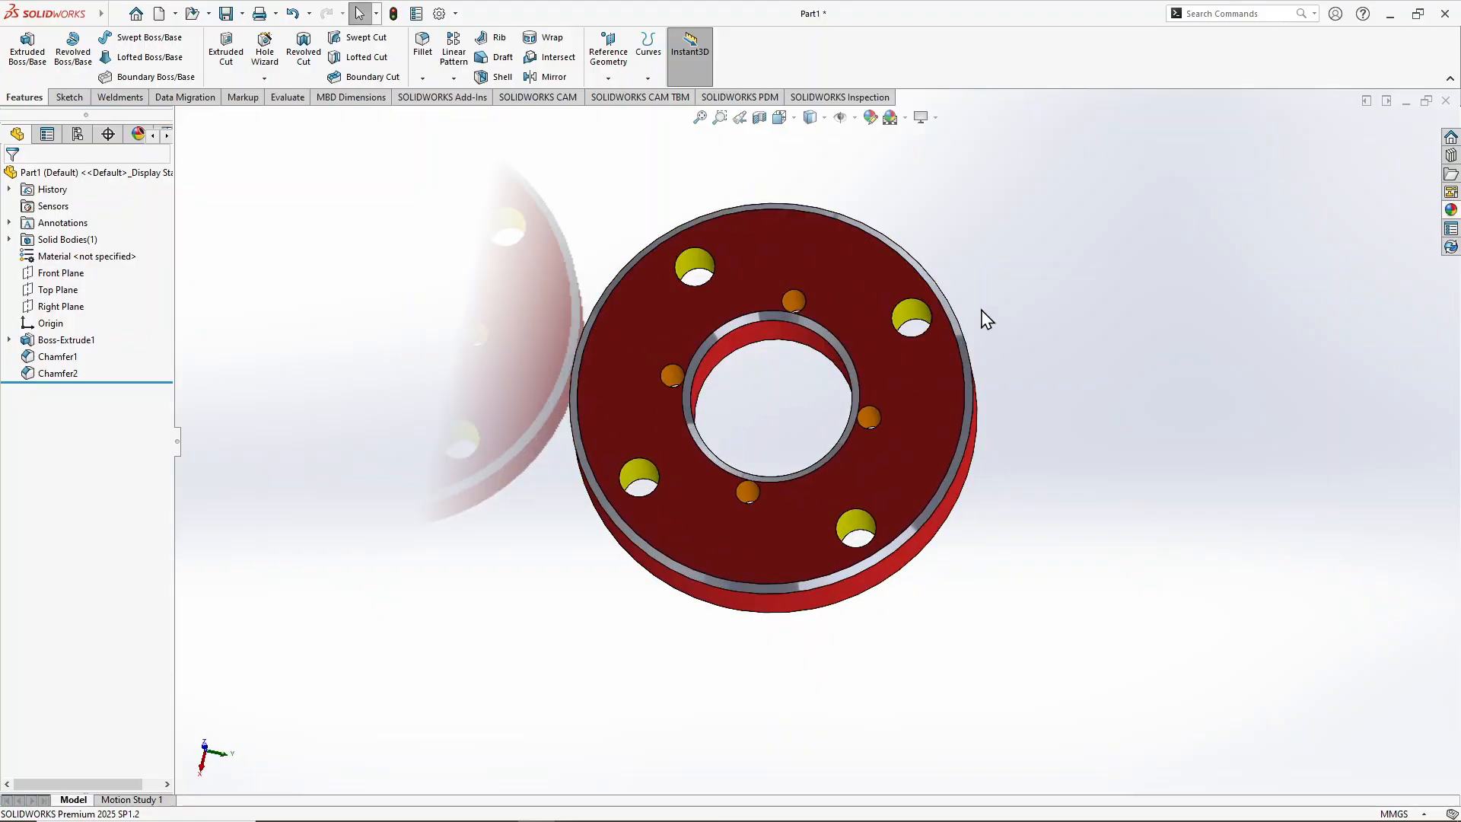
pyautogui.click(936, 120)
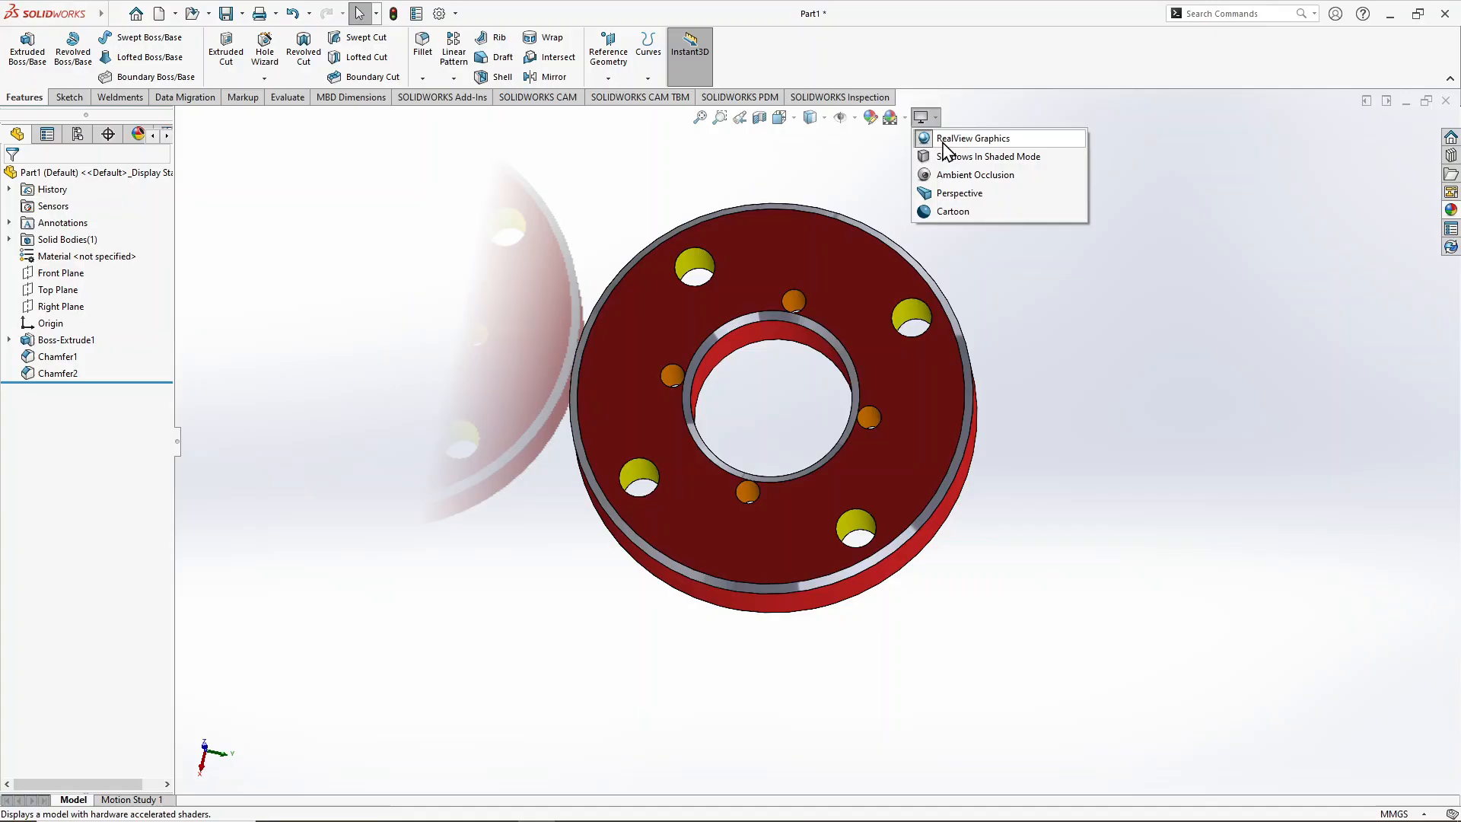
pyautogui.click(945, 139)
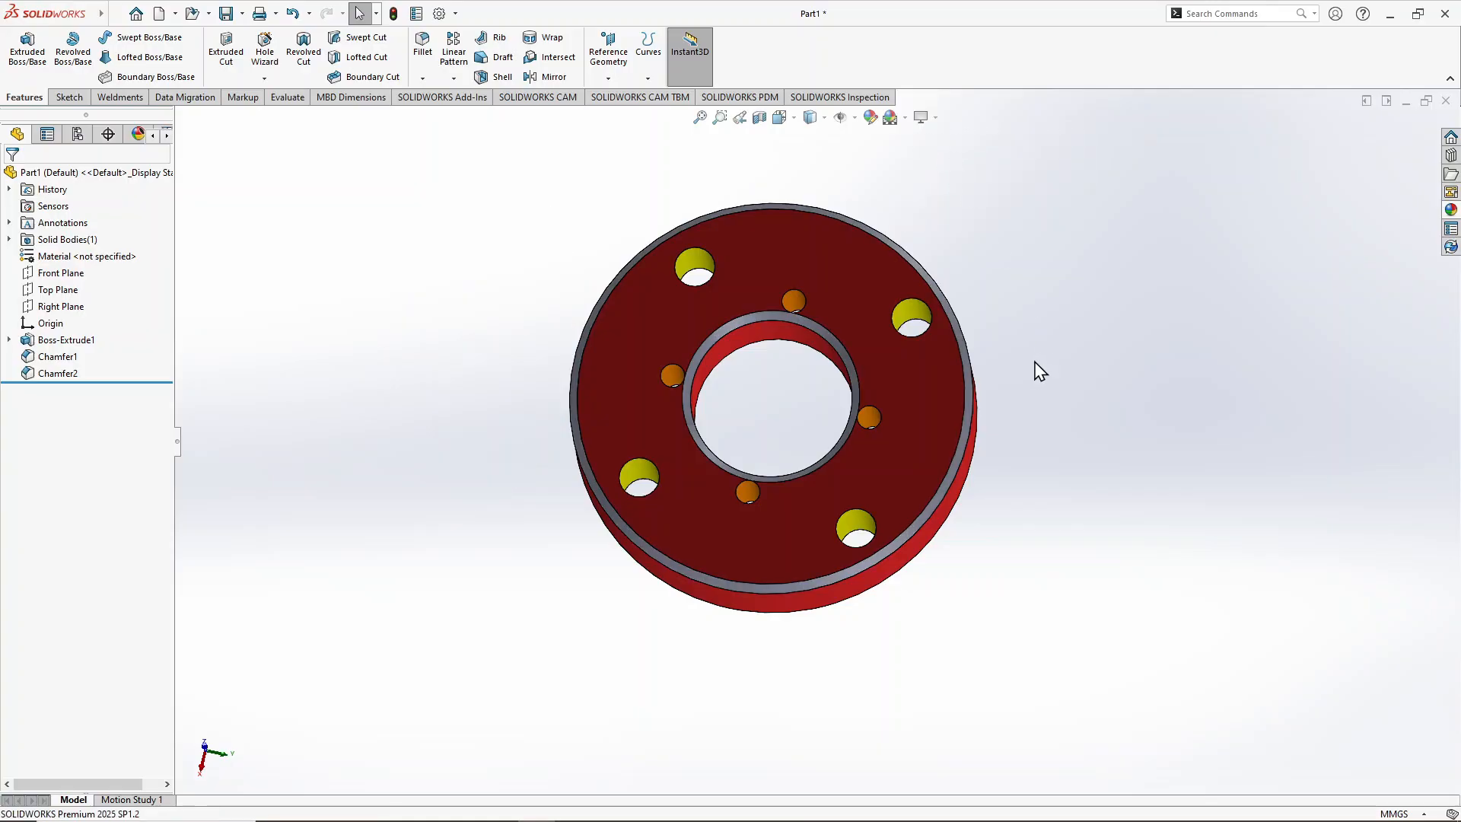
pyautogui.click(936, 120)
pyautogui.click(942, 141)
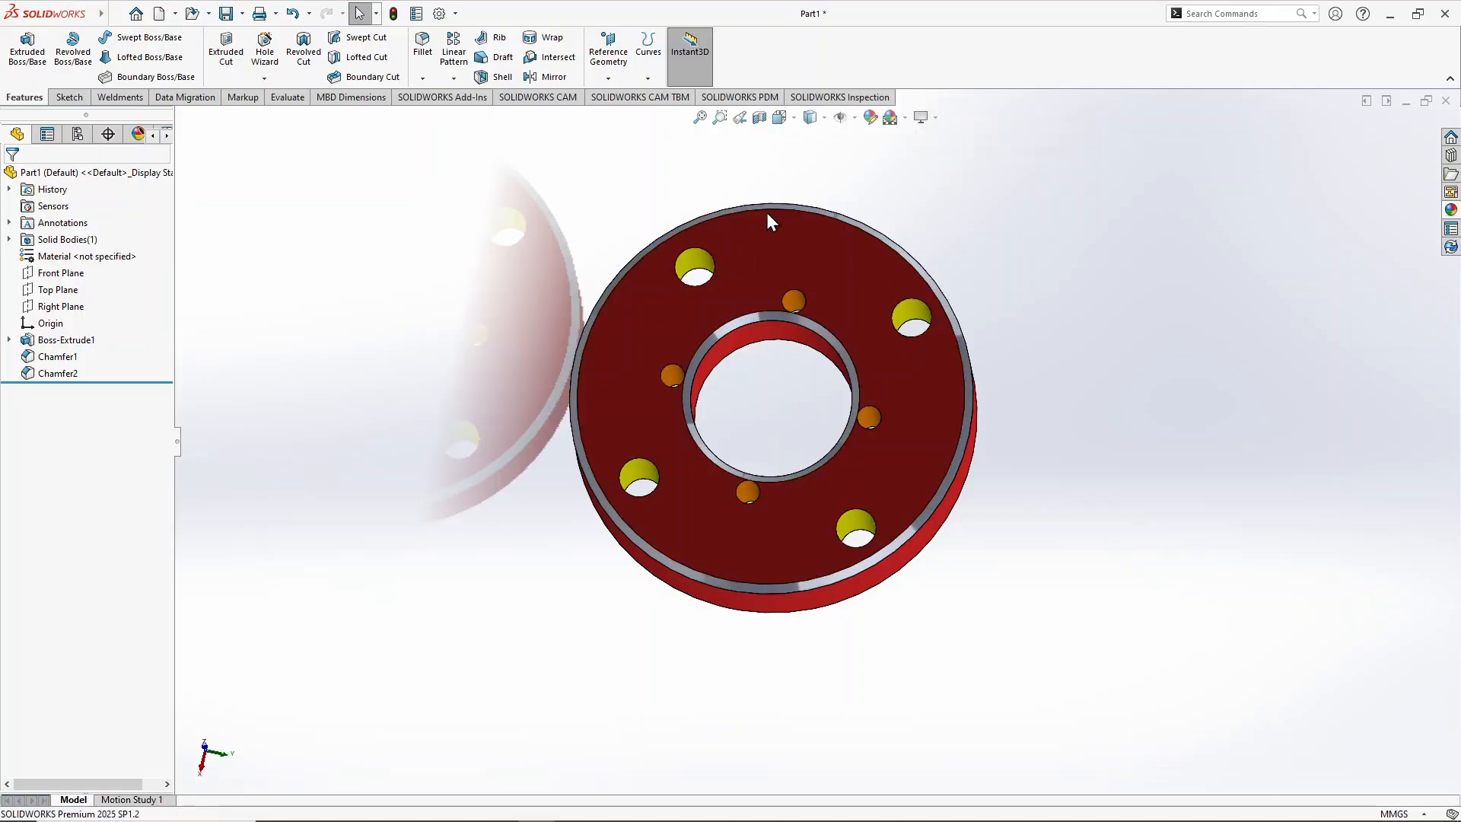
pyautogui.moveTo(1027, 386); pyautogui.dragTo(987, 408, button='middle')
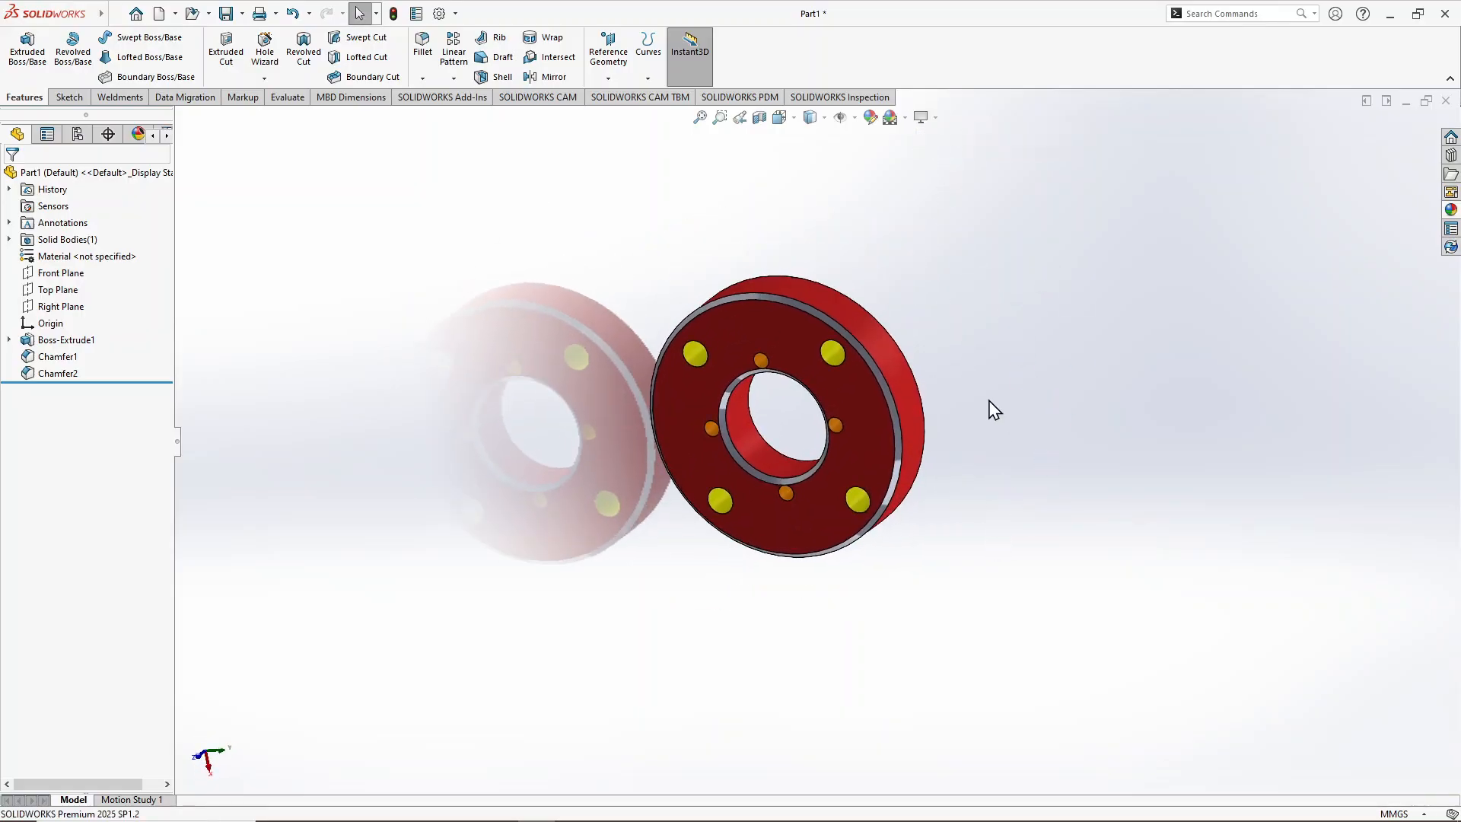
# Step: Apply the Plain White scene behind the coloured disc
pyautogui.click(905, 118)
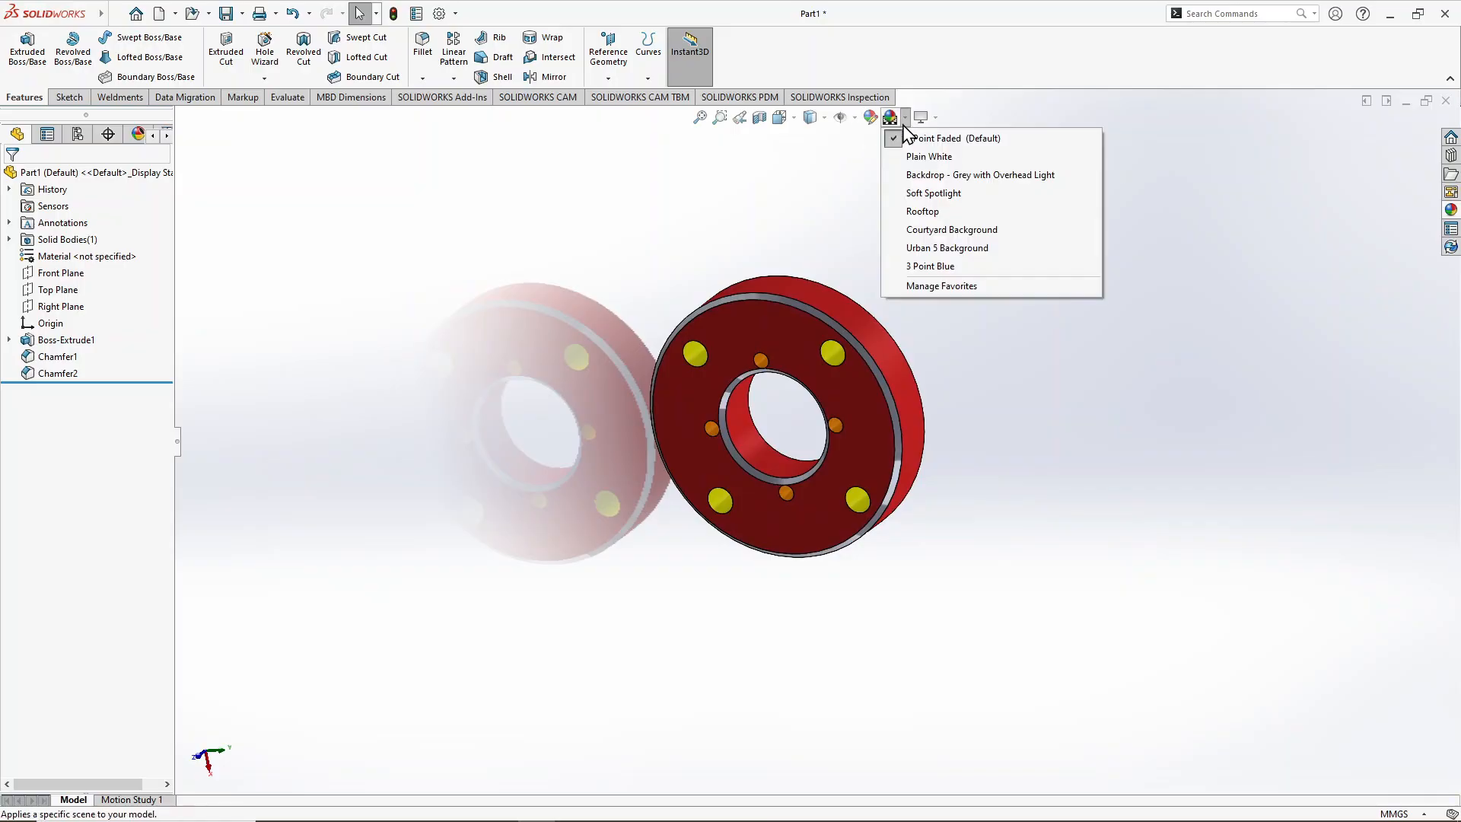
pyautogui.click(963, 162)
pyautogui.moveTo(929, 377); pyautogui.dragTo(883, 209, button='middle')
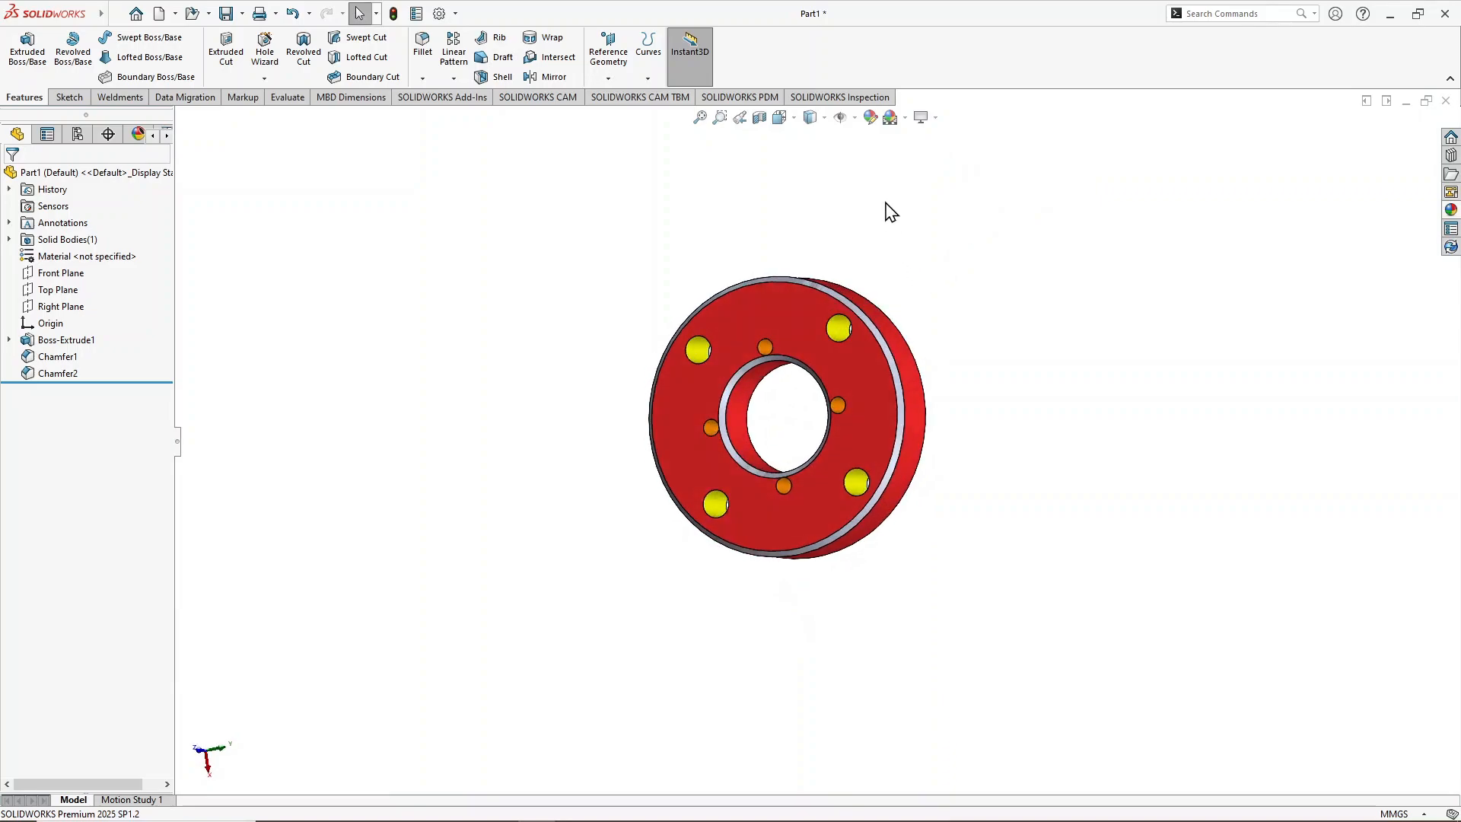
# Step: Change the scene to Courtyard Background and view the disc against it
pyautogui.click(905, 118)
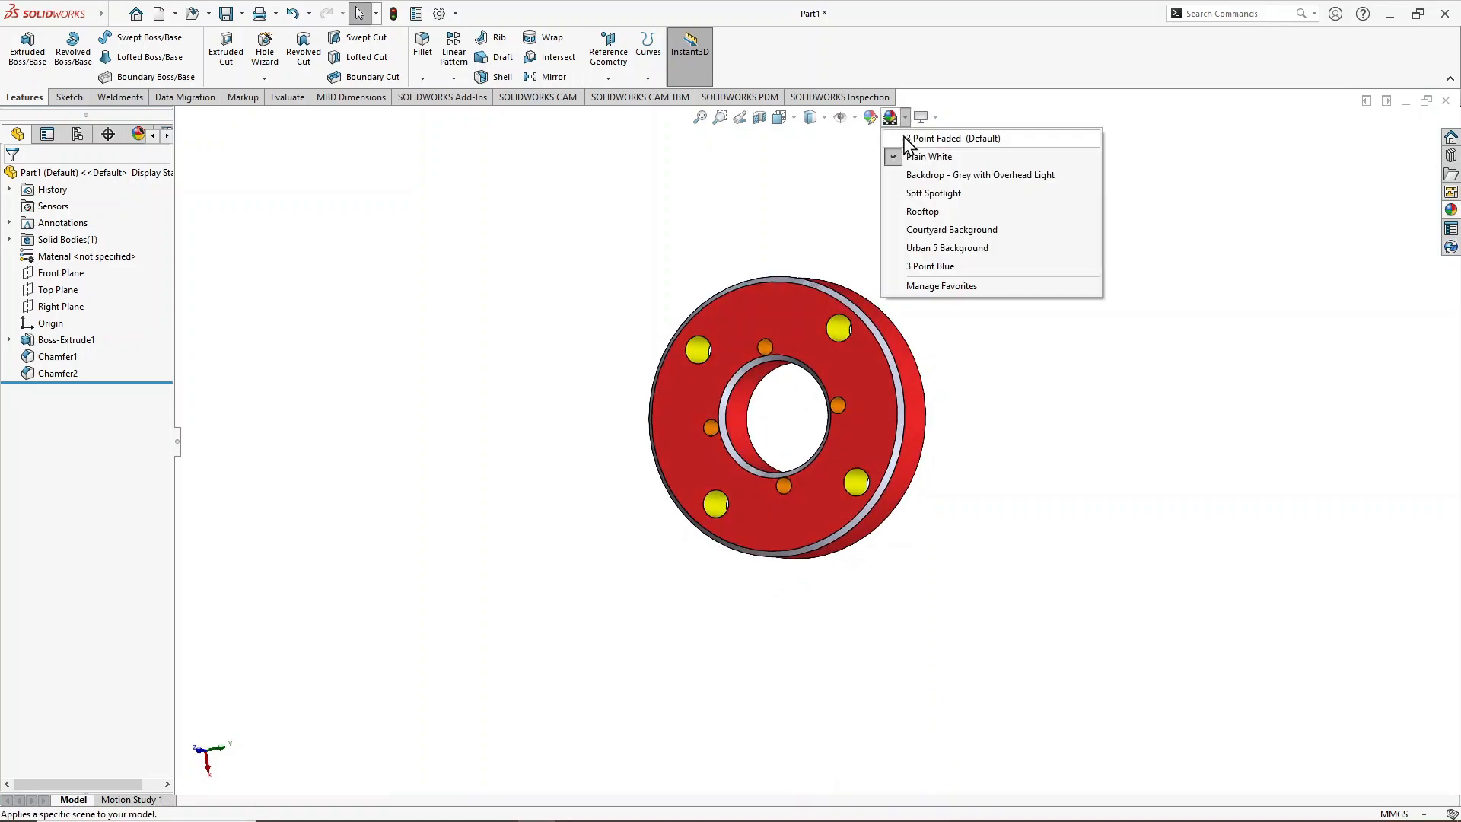
pyautogui.click(964, 232)
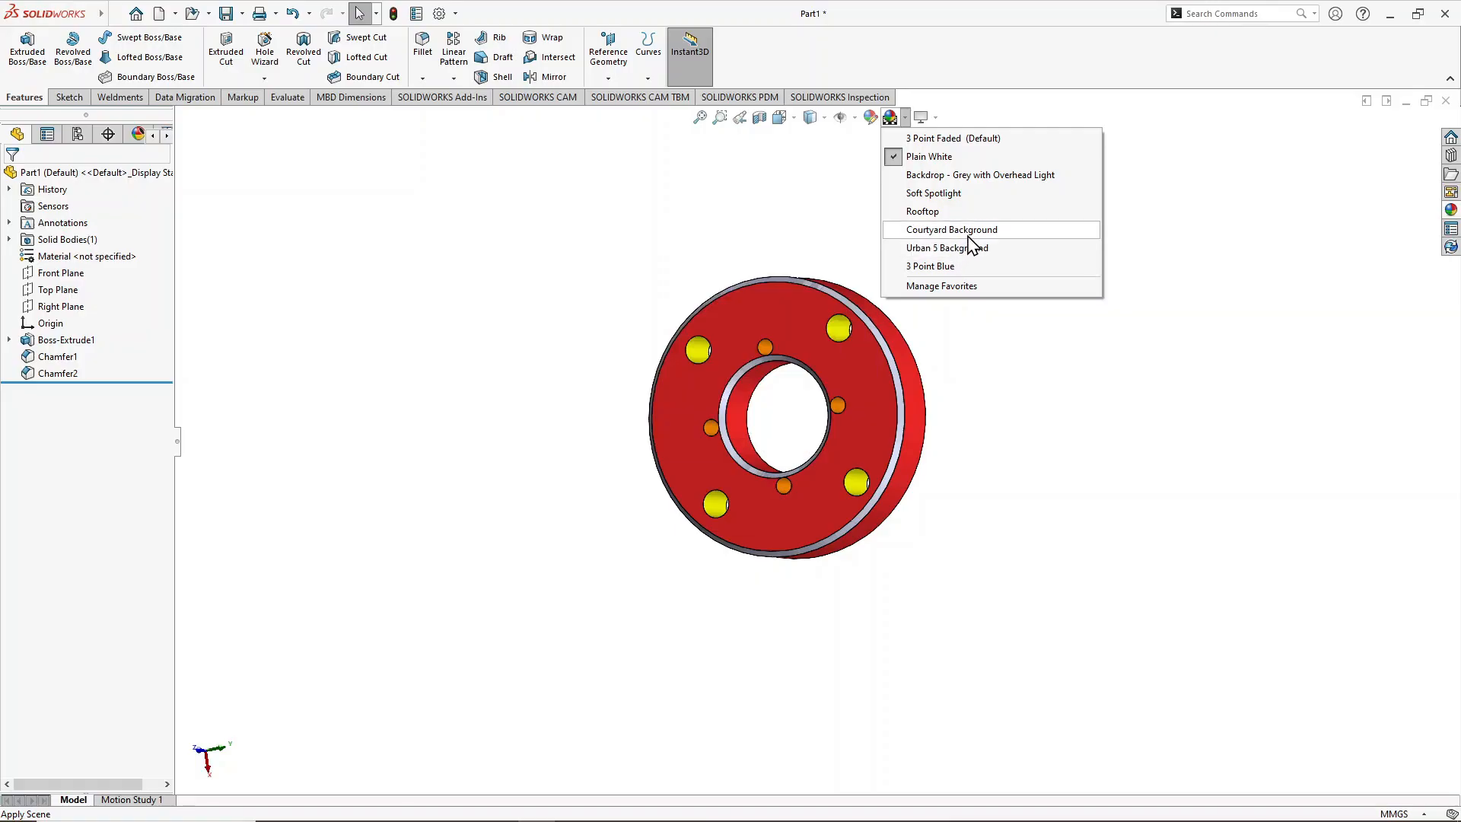
pyautogui.moveTo(979, 349); pyautogui.dragTo(863, 349, button='middle')
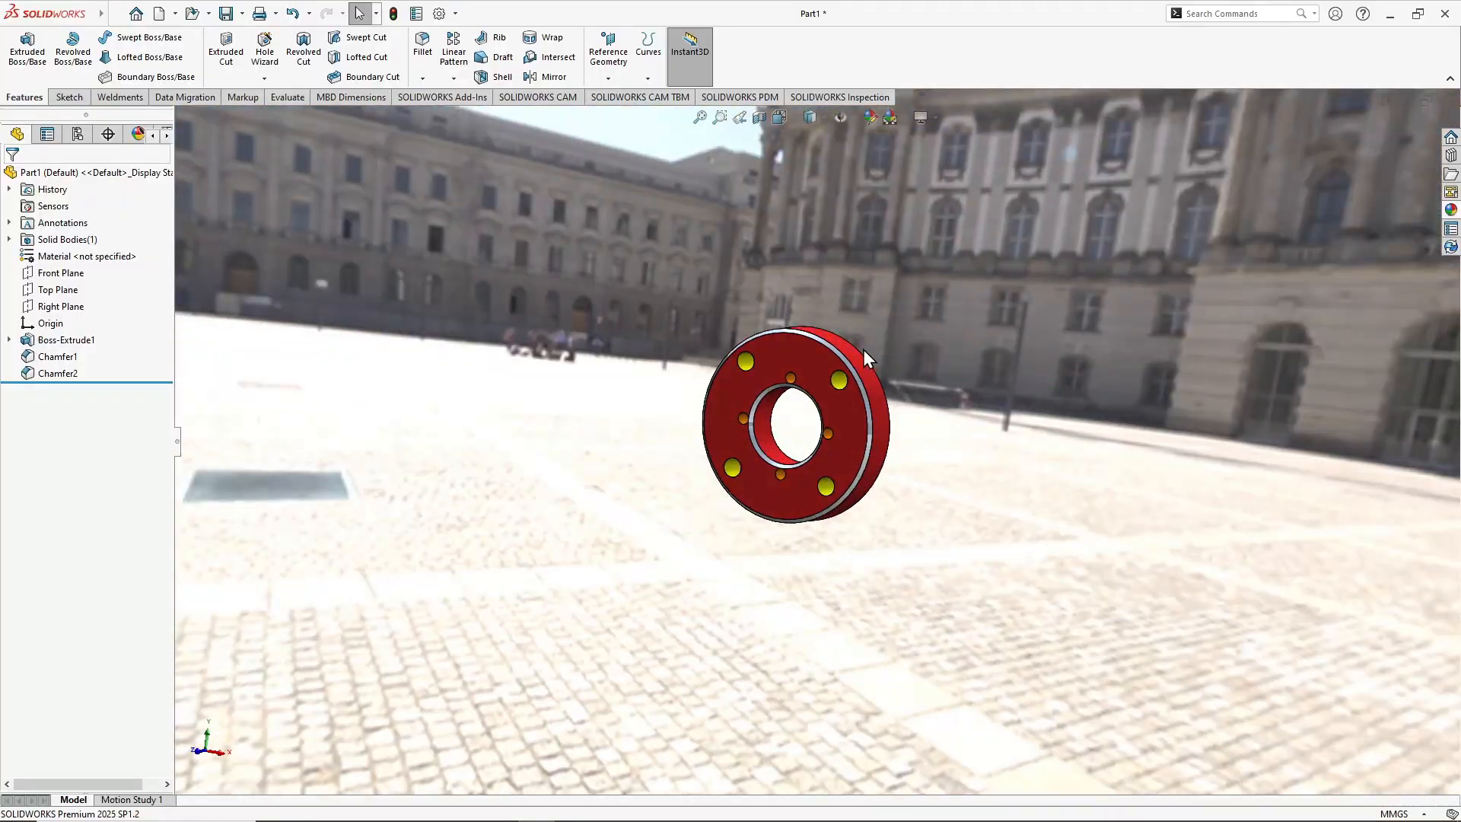
# Step: Change the scene to Urban 5 Background and inspect the disc from several angles and distances
pyautogui.click(890, 118)
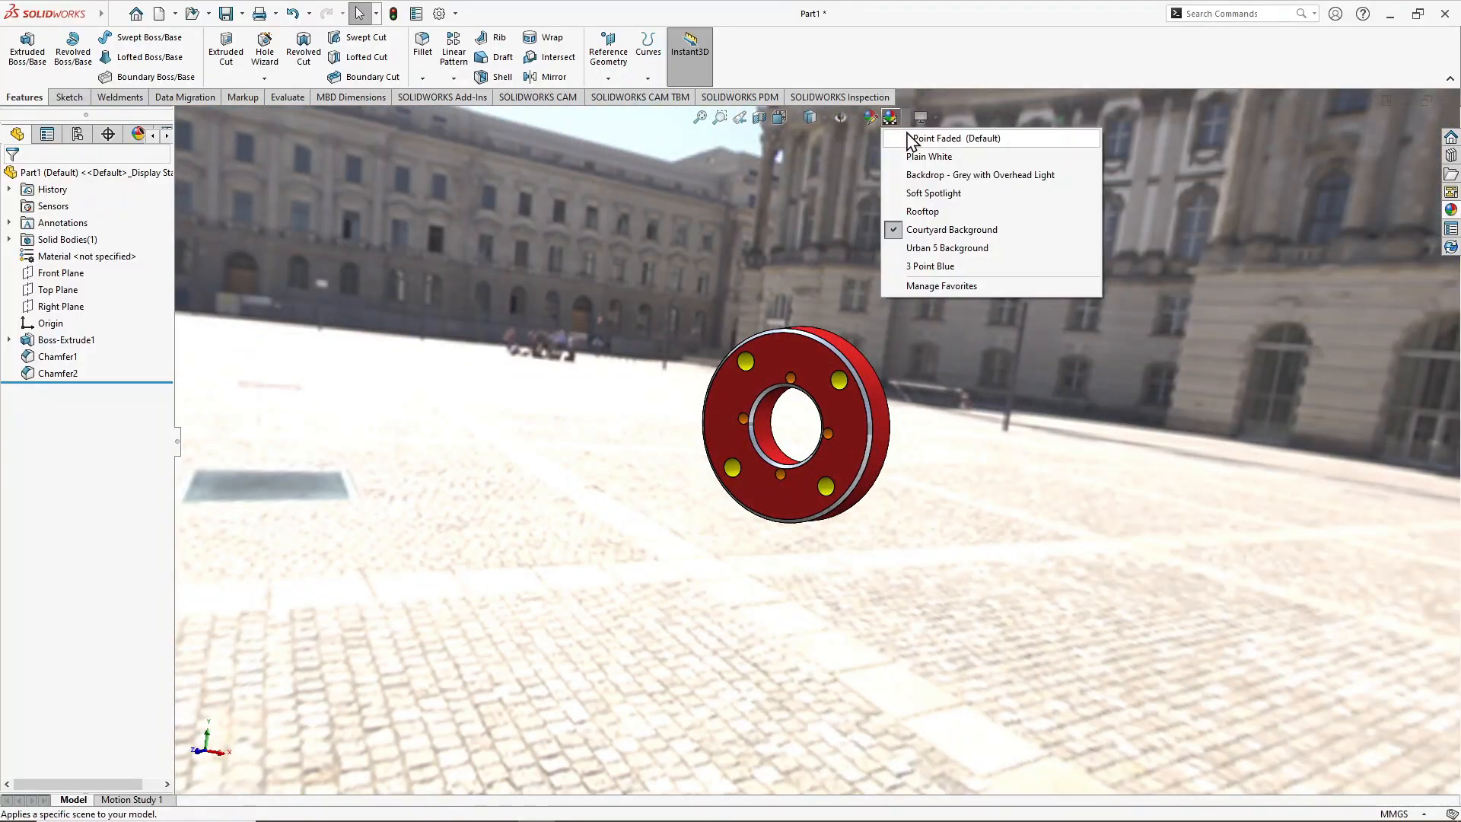
pyautogui.click(946, 255)
pyautogui.scroll(6, 787, 521)
pyautogui.moveTo(788, 522); pyautogui.dragTo(1073, 572, button='middle')
pyautogui.scroll(-5, 839, 369)
pyautogui.scroll(-3, 794, 515)
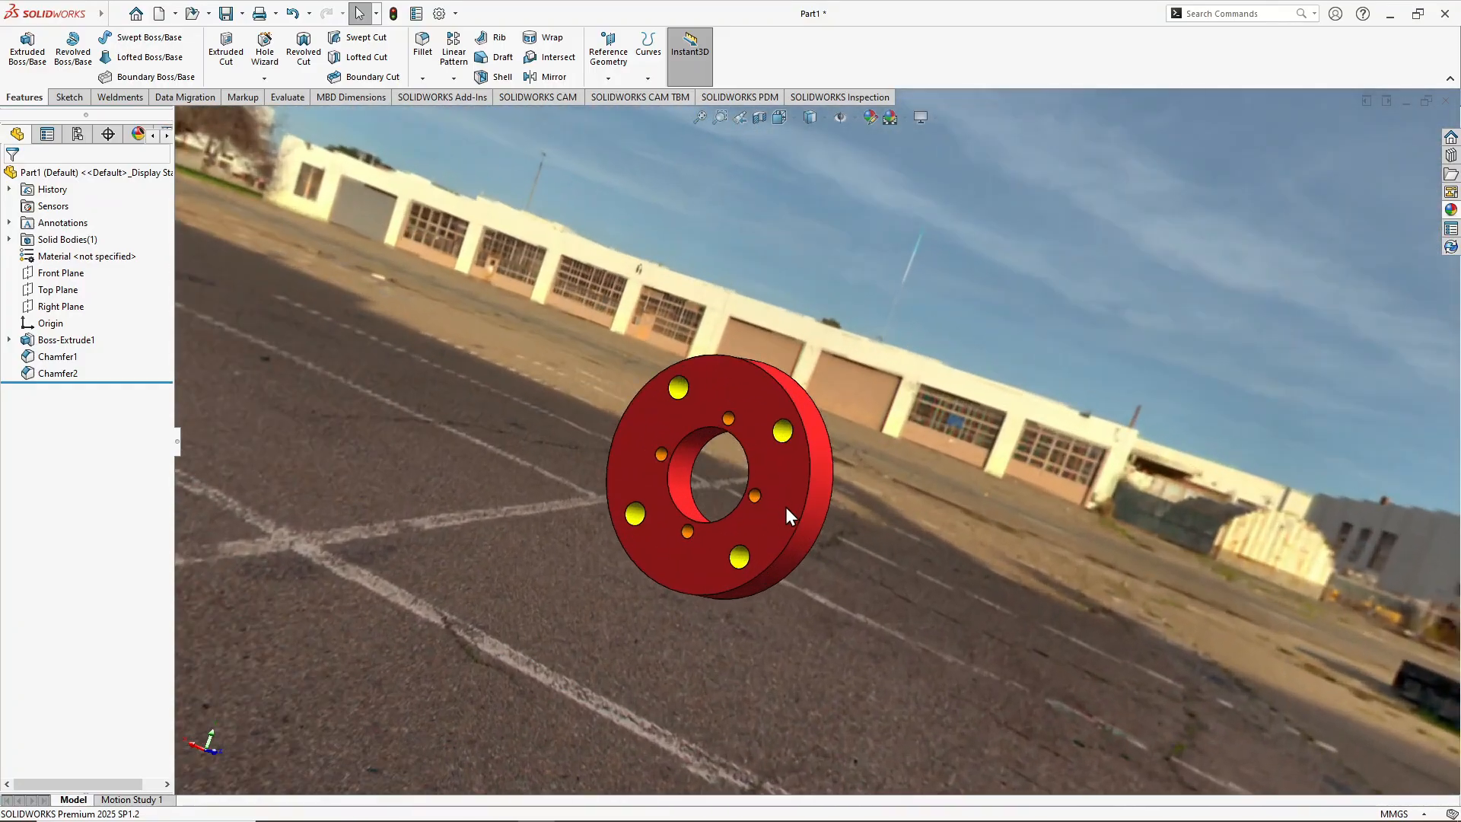
pyautogui.moveTo(673, 487); pyautogui.dragTo(548, 418, button='middle')
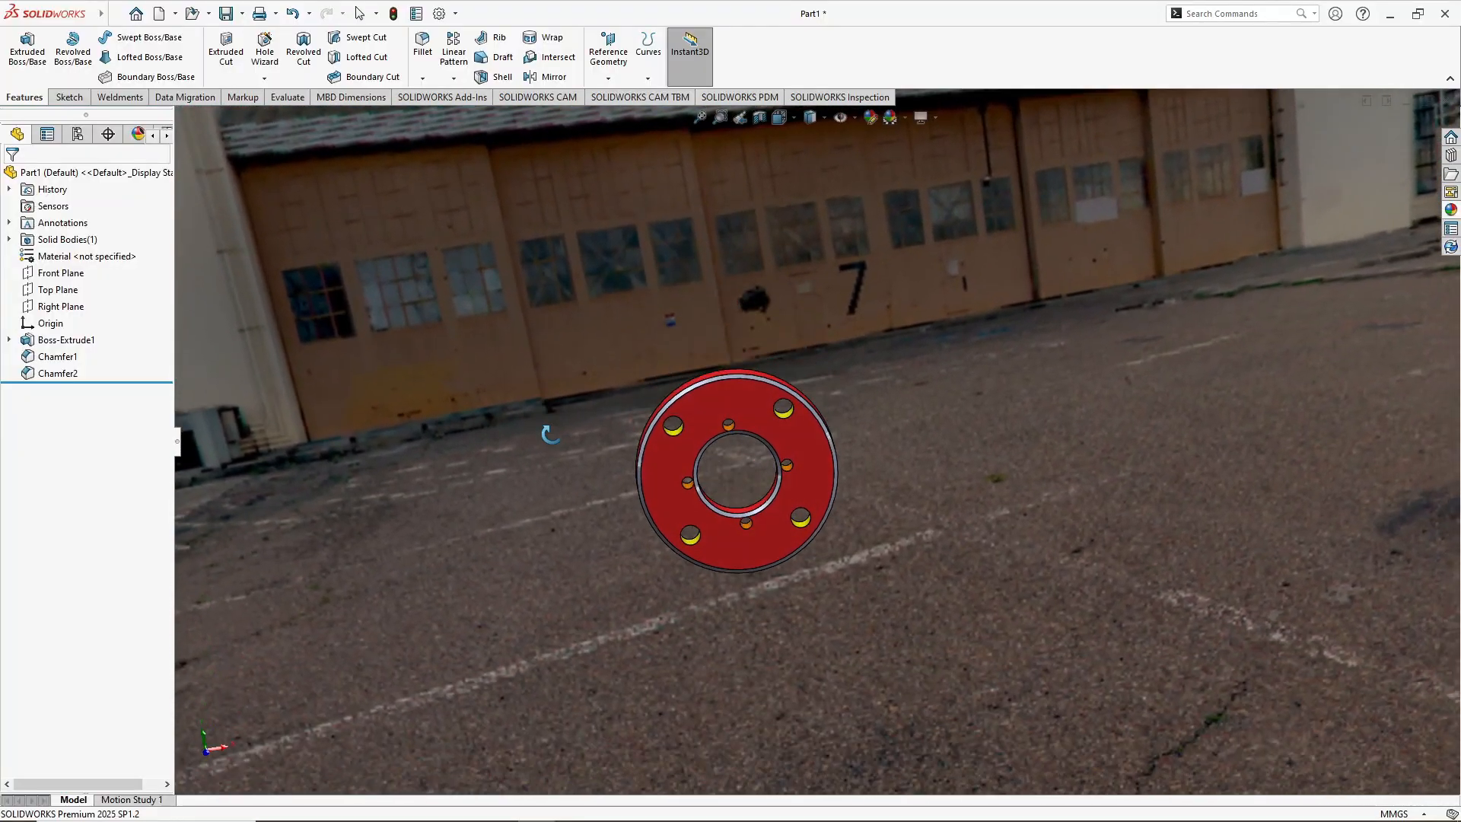
# Step: Set the scene back to Plain White and show the disc in an angled view
pyautogui.click(903, 117)
pyautogui.click(932, 157)
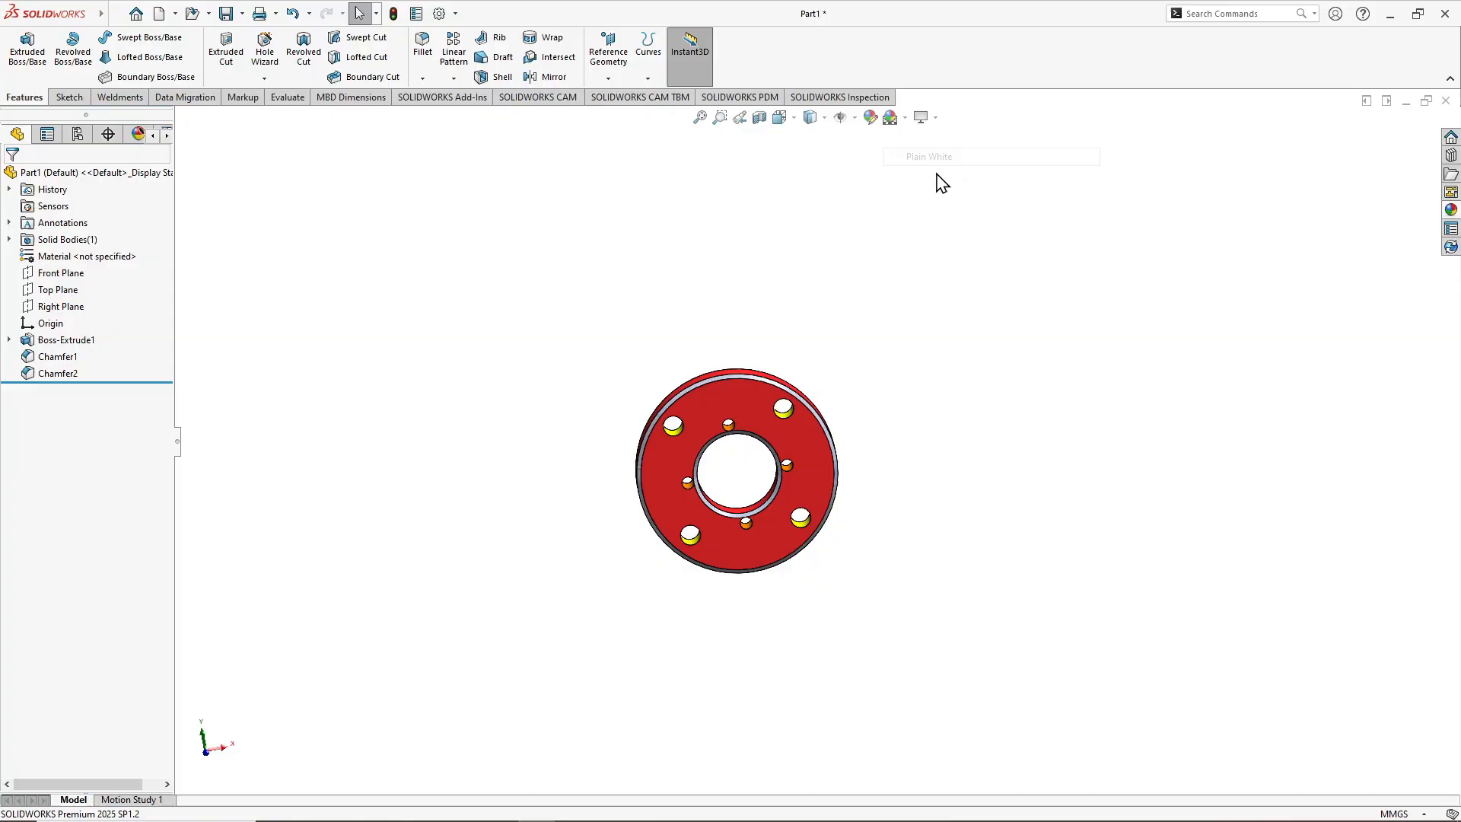
pyautogui.scroll(-3, 792, 495)
pyautogui.moveTo(792, 531); pyautogui.dragTo(1022, 459, button='middle')
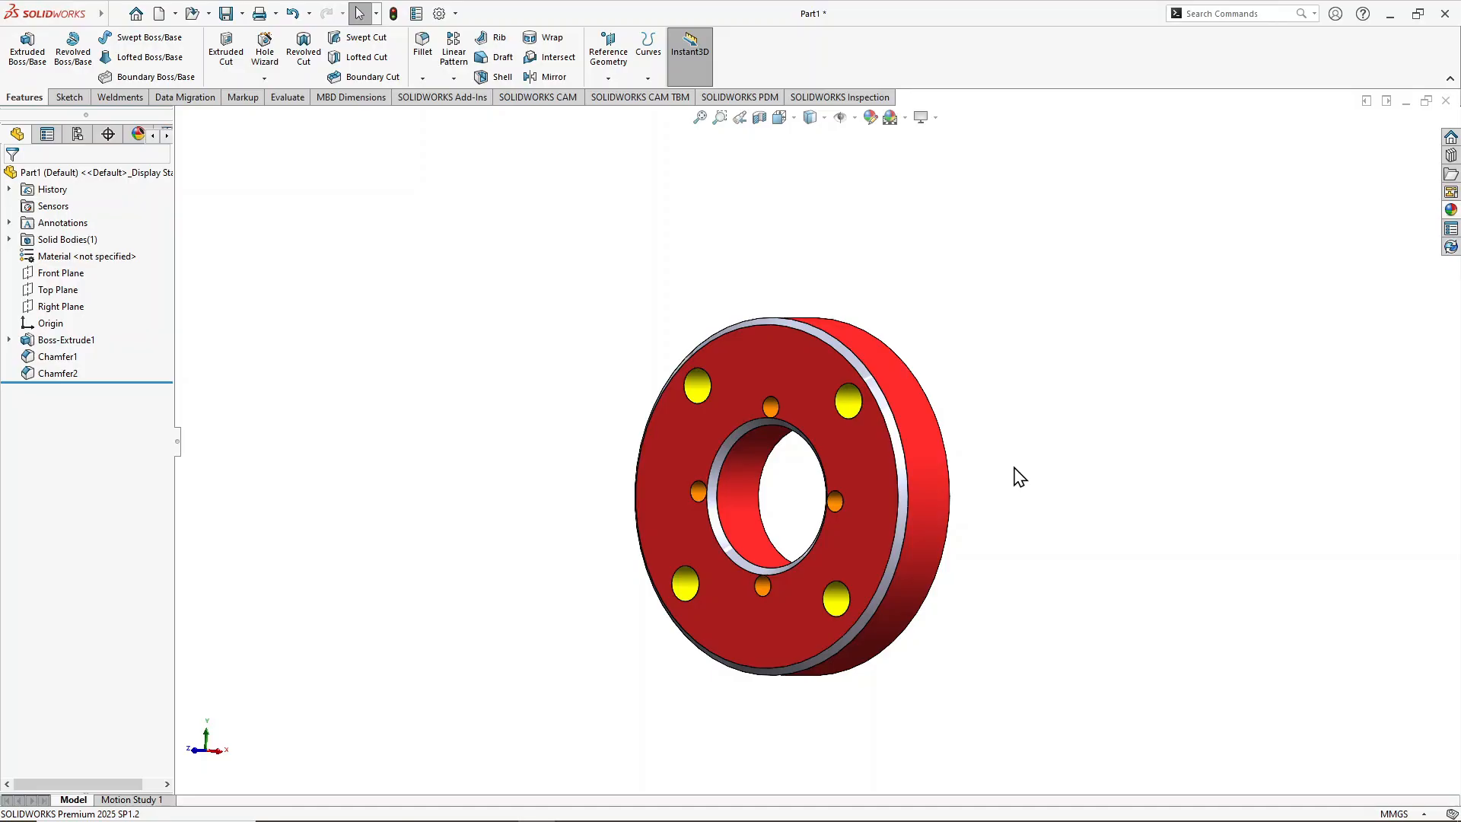
pyautogui.moveTo(1019, 476); pyautogui.dragTo(918, 614, button='middle')
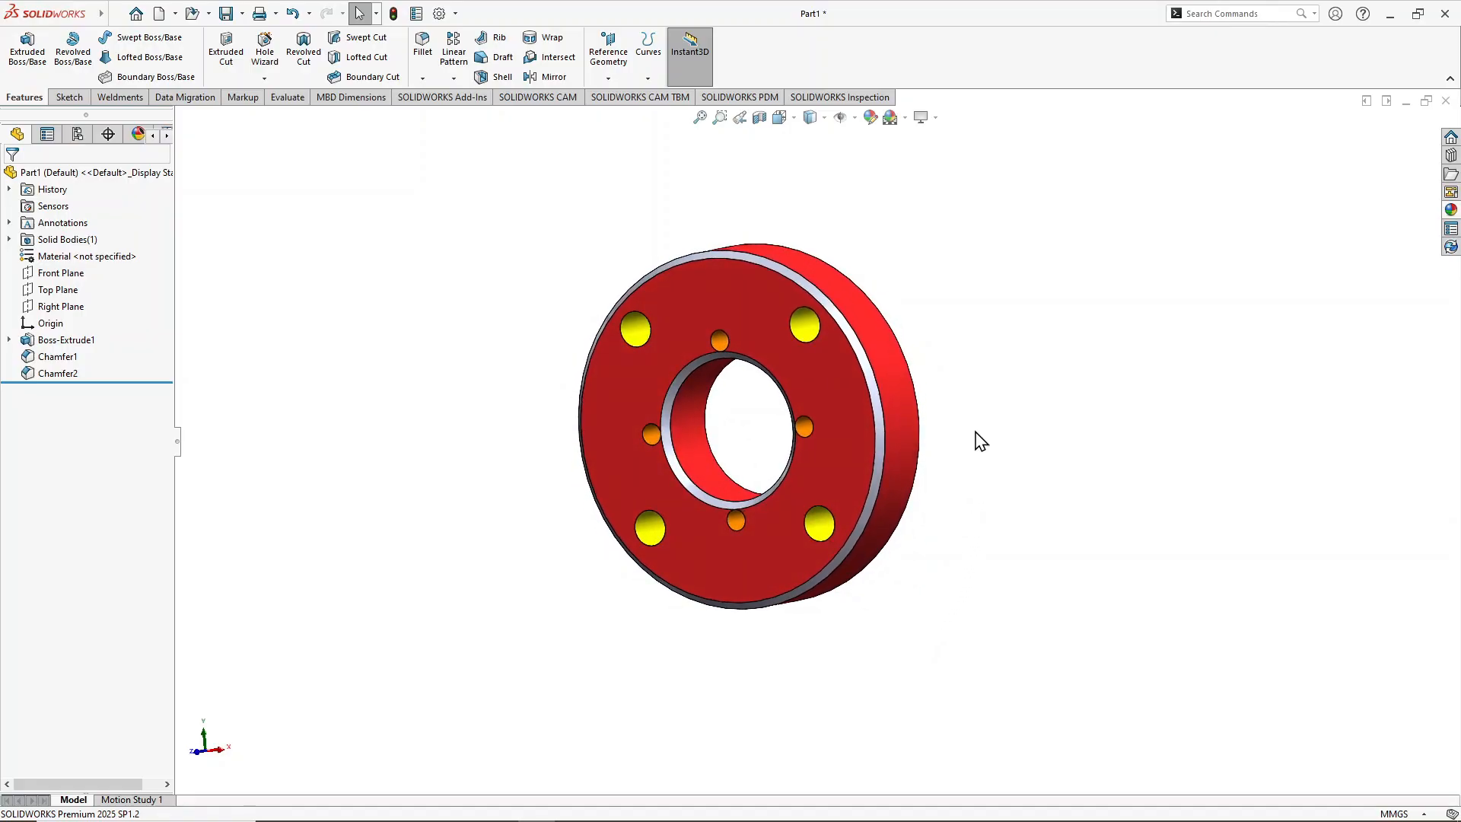